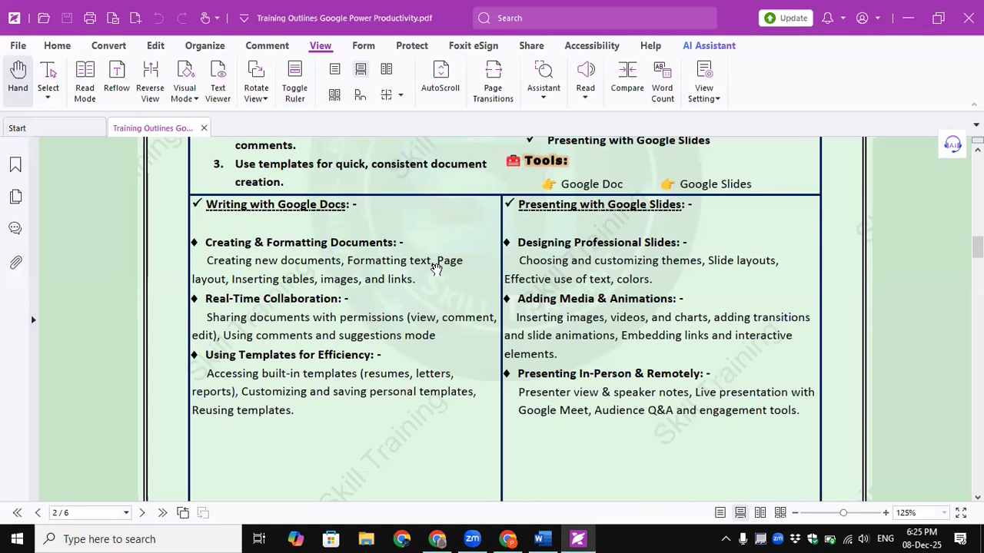
# - Minimize the Foxit PDF Reader window holding the training outline to reveal the Topics document
pyautogui.moveTo(230, 279); pyautogui.dragTo(398, 282)
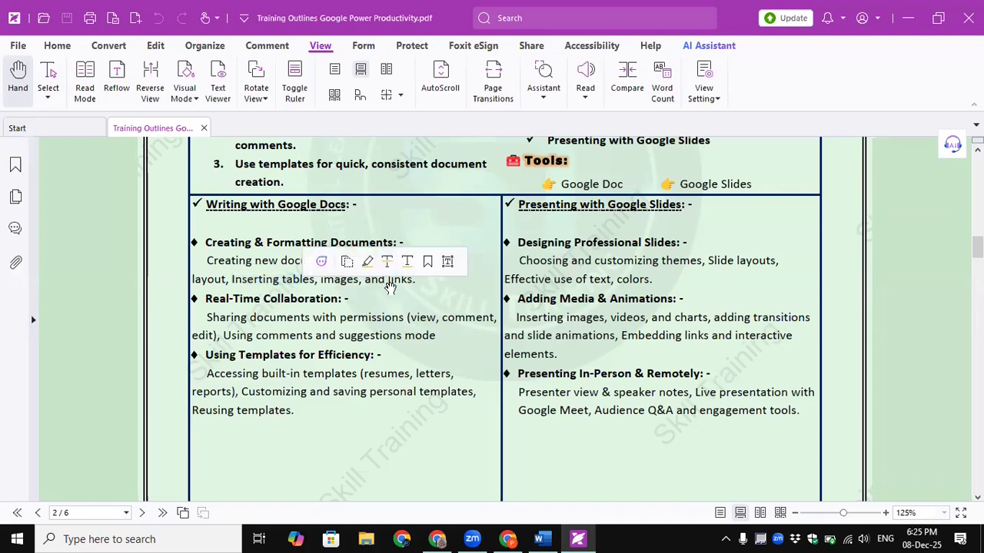
pyautogui.click(220, 278)
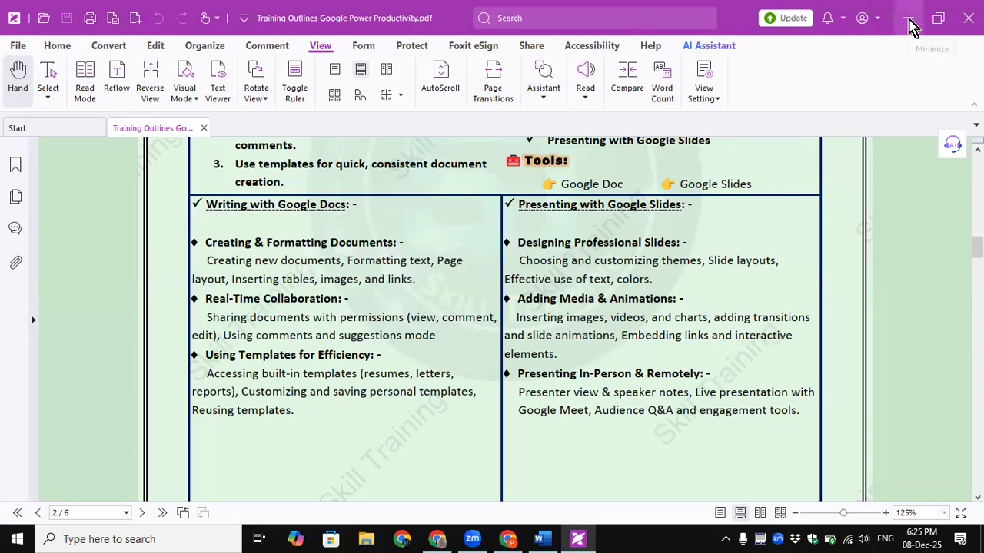
pyautogui.click(909, 25)
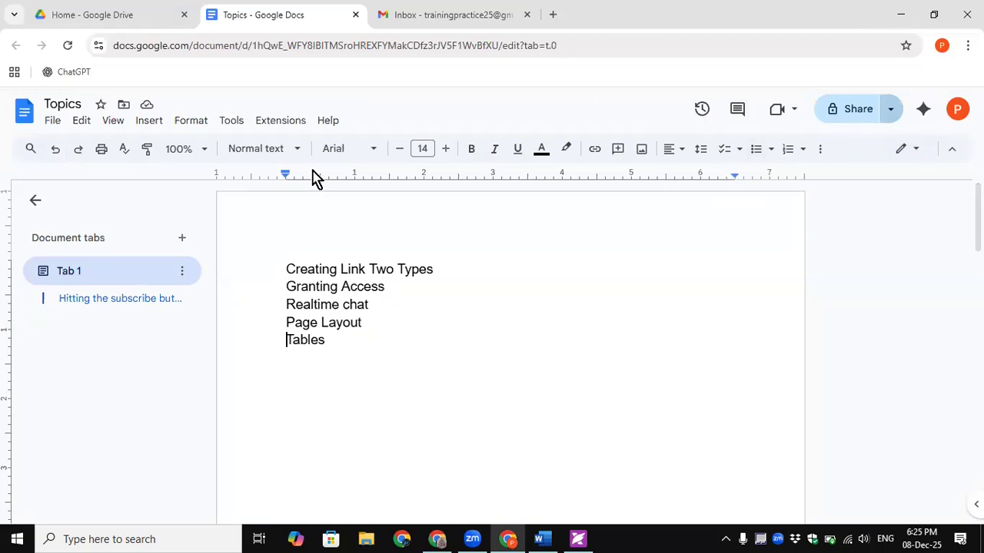
pyautogui.moveTo(285, 268); pyautogui.dragTo(327, 349)
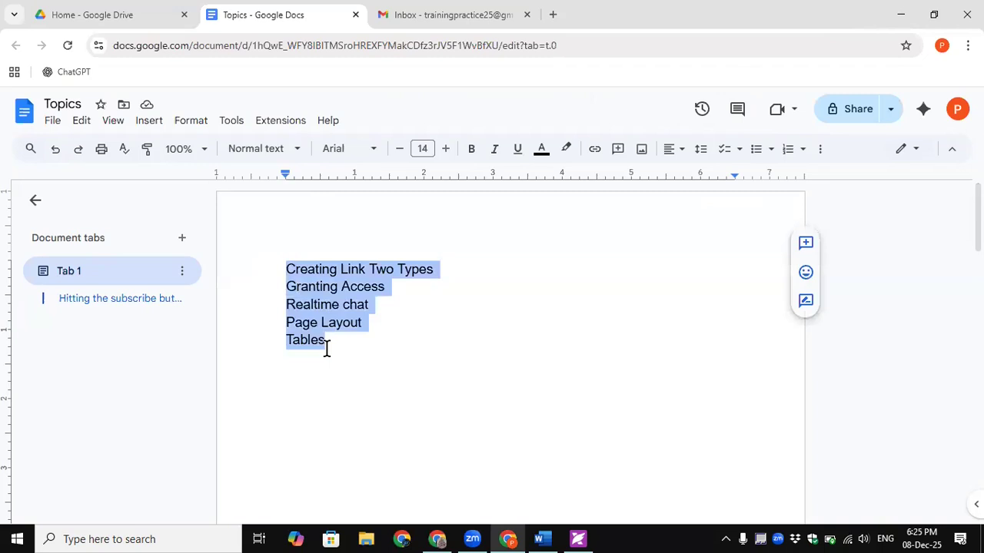
pyautogui.click(417, 270)
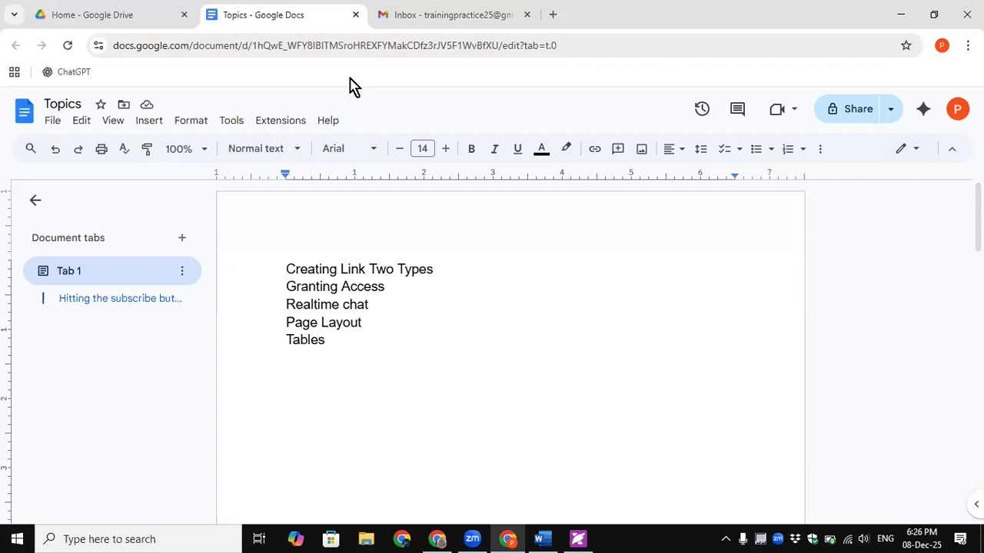
# - Add a row of equals signs below Tables and a new line 'Linking conent' beneath it
pyautogui.click(443, 270)
pyautogui.click(343, 352)
pyautogui.write('====================')
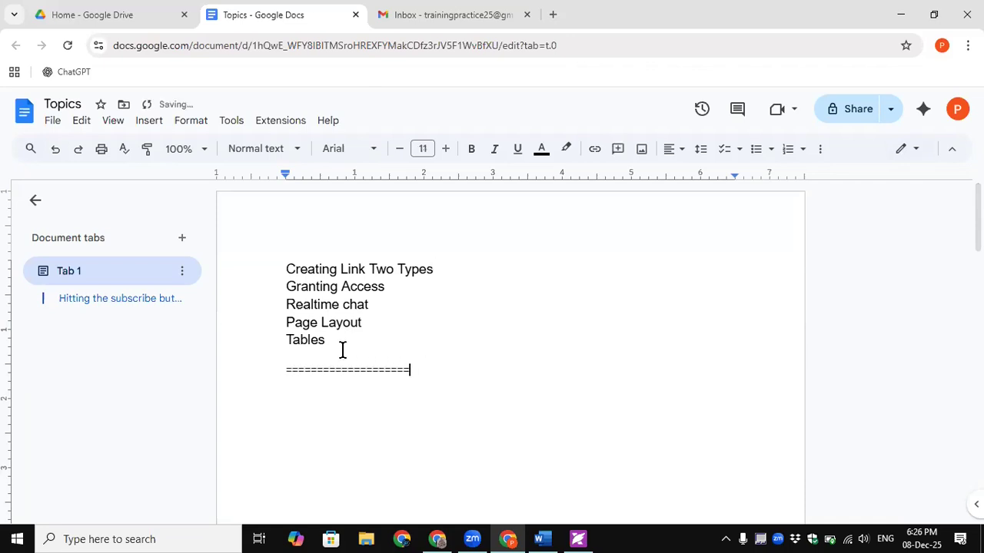
pyautogui.write('==============================================')
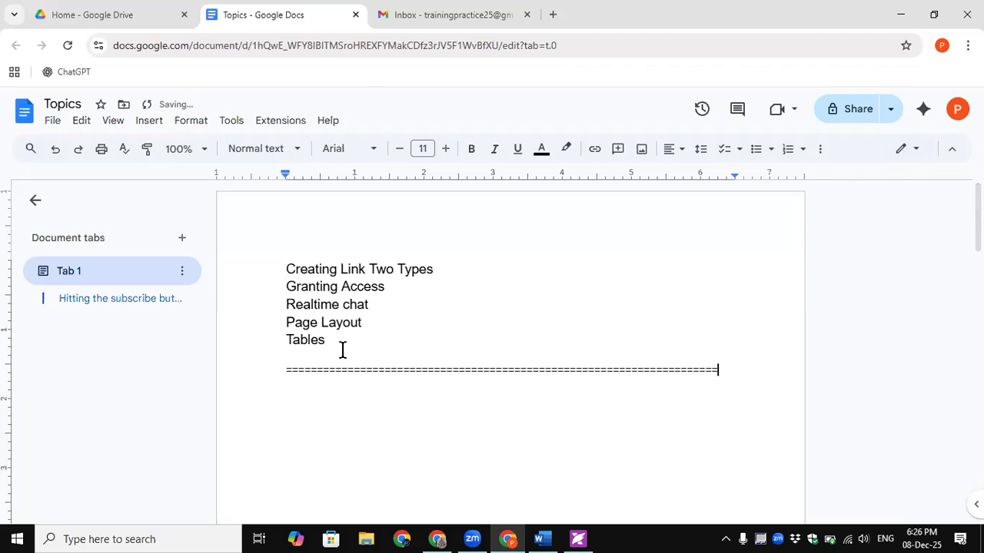
pyautogui.press('Return')
pyautogui.press('Return')
pyautogui.write('Linki')
pyautogui.write('ng ')
pyautogui.write('con')
pyautogui.write('ten')
# - Increase the font size of the Linking line to 17
pyautogui.moveTo(355, 397); pyautogui.dragTo(280, 396)
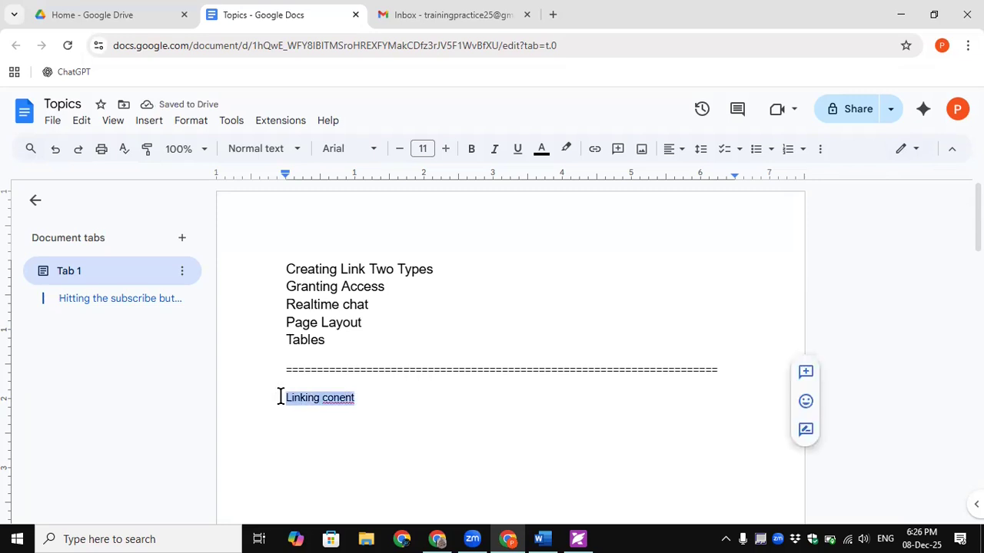
pyautogui.click(447, 150)
pyautogui.click(447, 150)
pyautogui.click(447, 149)
pyautogui.click(448, 150)
pyautogui.click(447, 150)
pyautogui.click(447, 150)
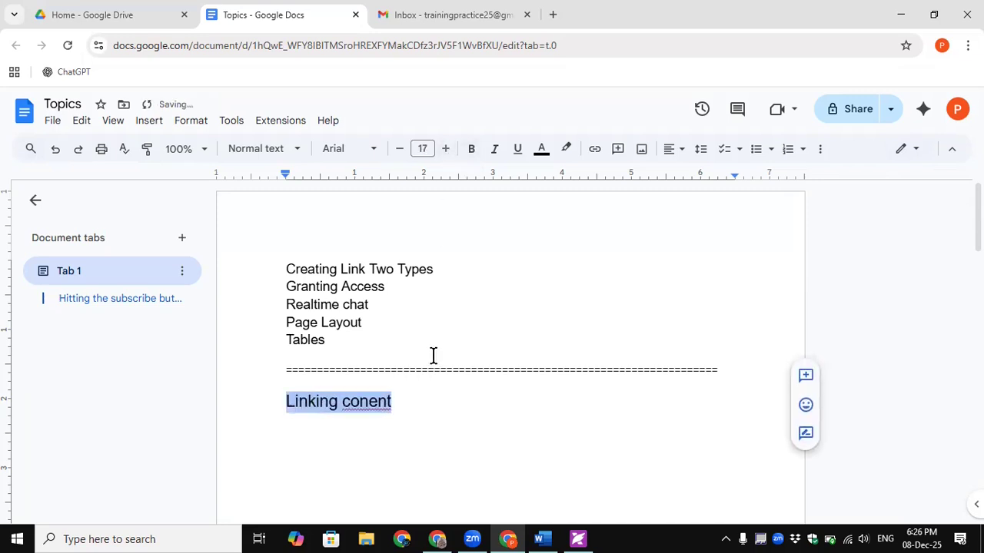
pyautogui.click(377, 402)
# - Correct 'conent' to 'content' using the spelling suggestion, then reselect the line
pyautogui.rightClick(377, 403)
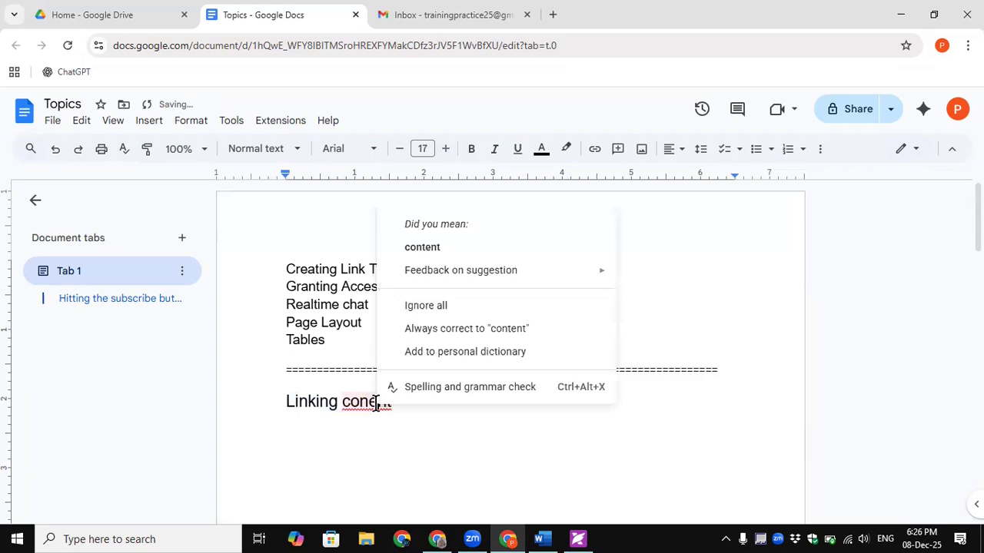
pyautogui.click(441, 251)
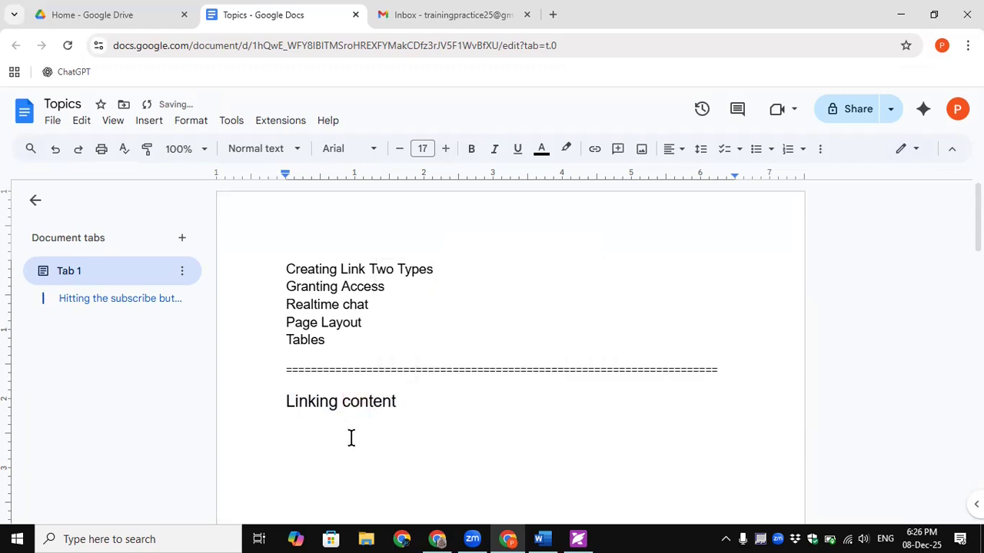
pyautogui.click(279, 400)
pyautogui.keyDown('shift'); pyautogui.click(404, 395); pyautogui.keyUp('shift')
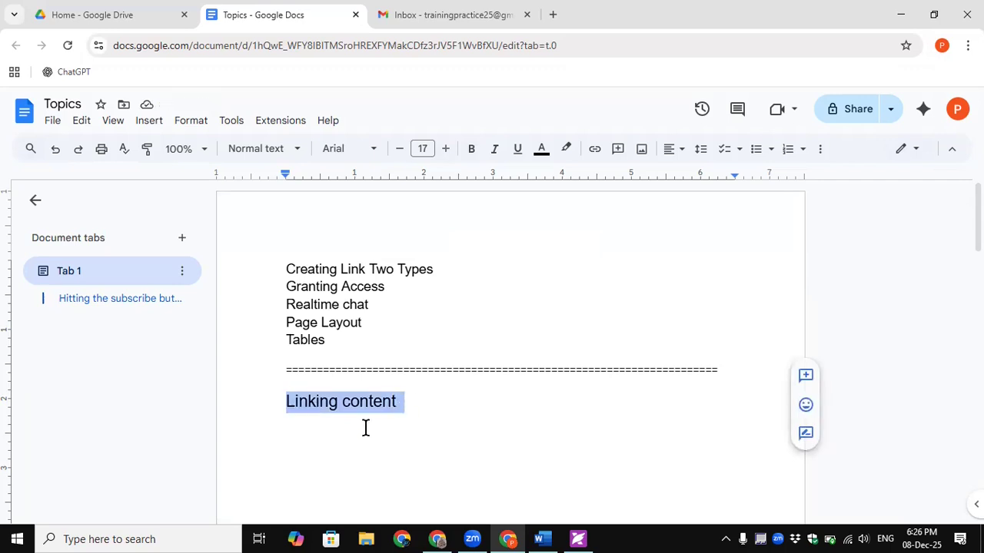
pyautogui.click(112, 127)
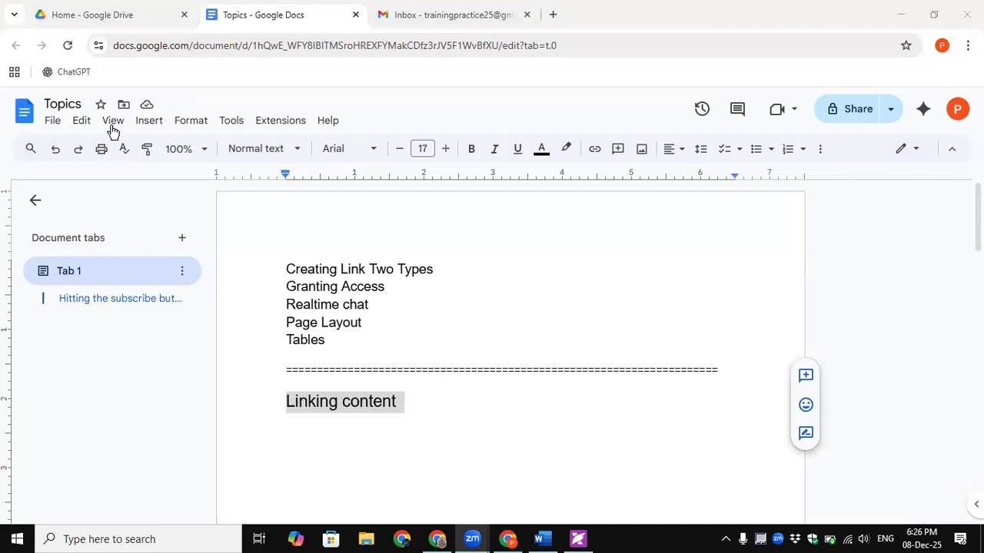
# - Select 'Linking content', look through the Insert menu, then reselect the line and open its context menu
pyautogui.click(395, 399)
pyautogui.moveTo(352, 400); pyautogui.dragTo(272, 400)
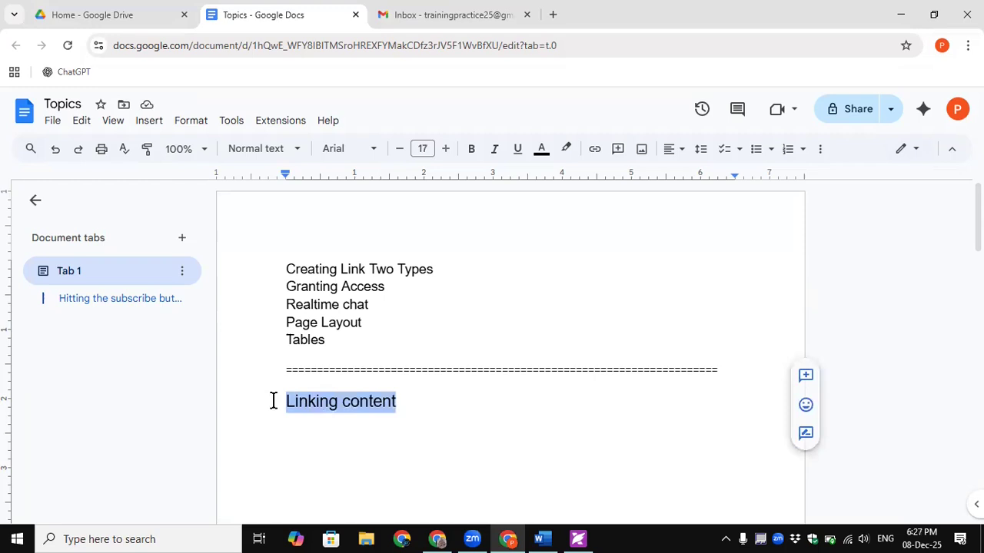
pyautogui.click(152, 123)
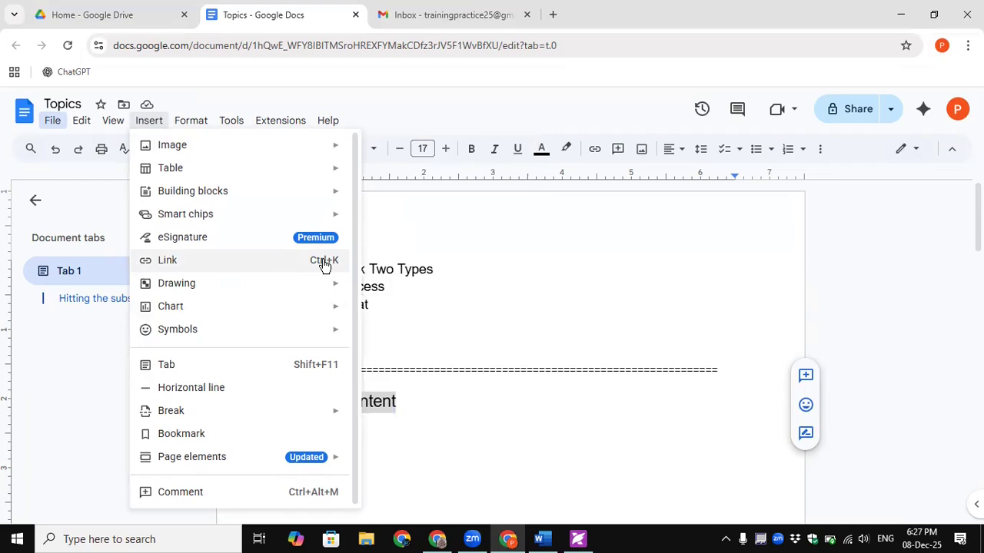
pyautogui.click(488, 310)
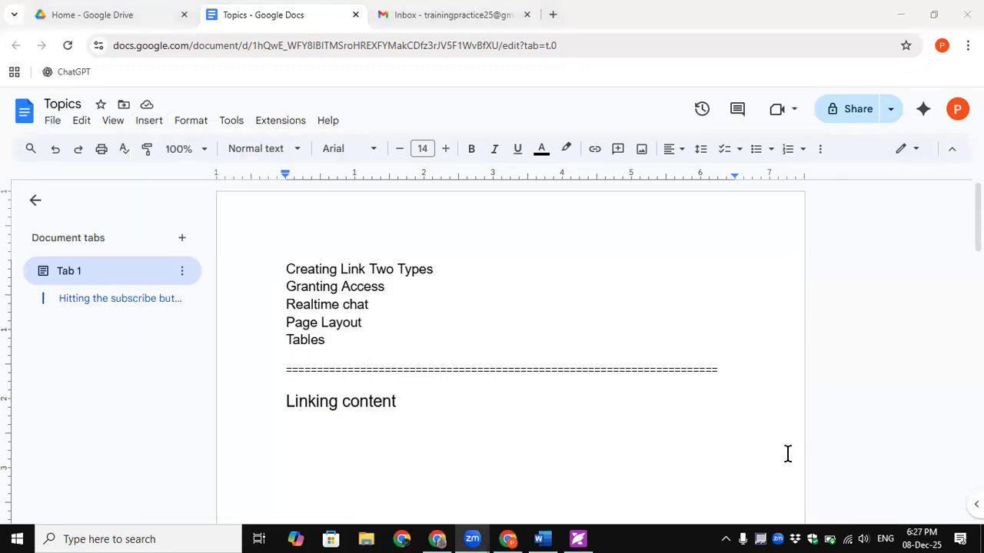
pyautogui.moveTo(432, 404); pyautogui.dragTo(273, 402)
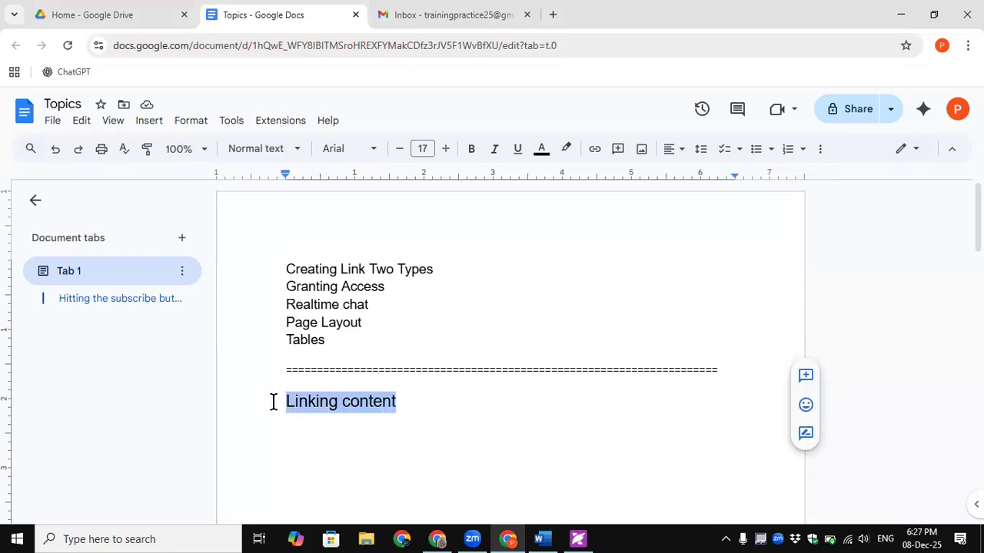
pyautogui.rightClick(342, 406)
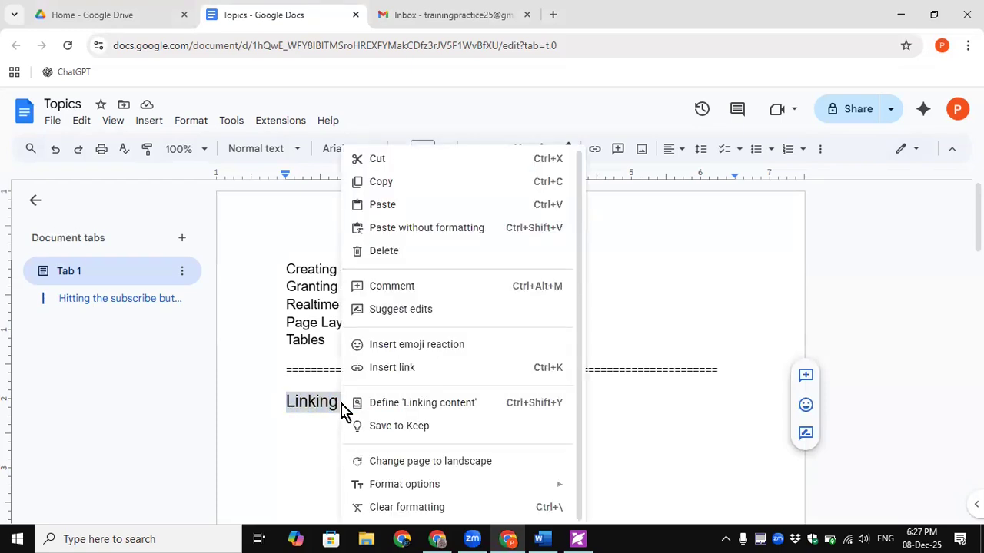
pyautogui.click(418, 369)
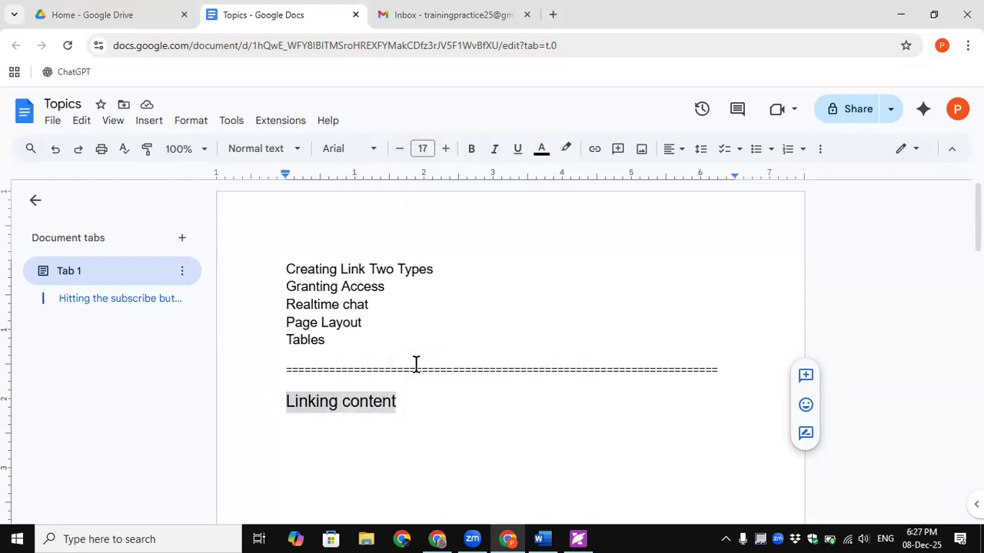
pyautogui.scroll(-4, 609, 392)
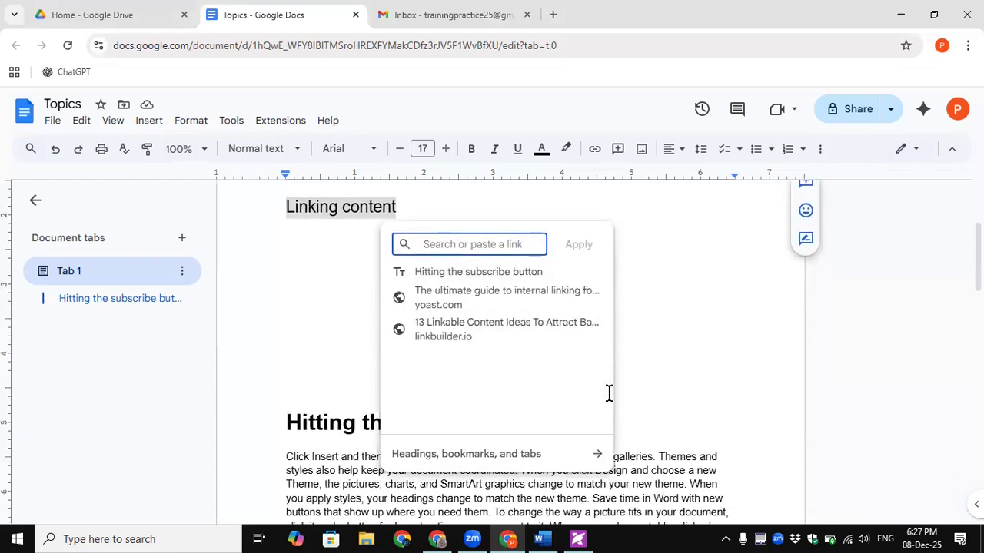
pyautogui.scroll(2, 878, 330)
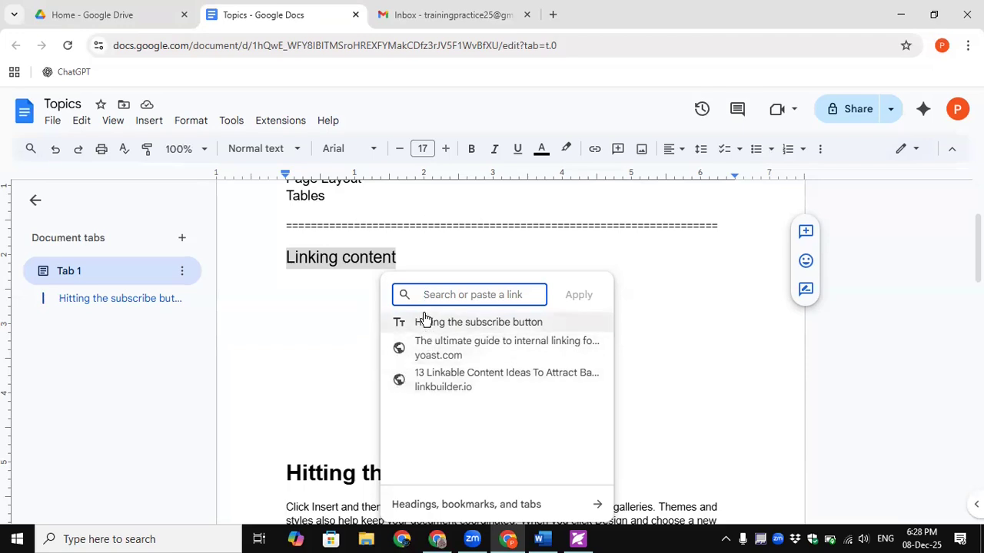
pyautogui.click(422, 259)
pyautogui.moveTo(284, 257); pyautogui.dragTo(400, 256)
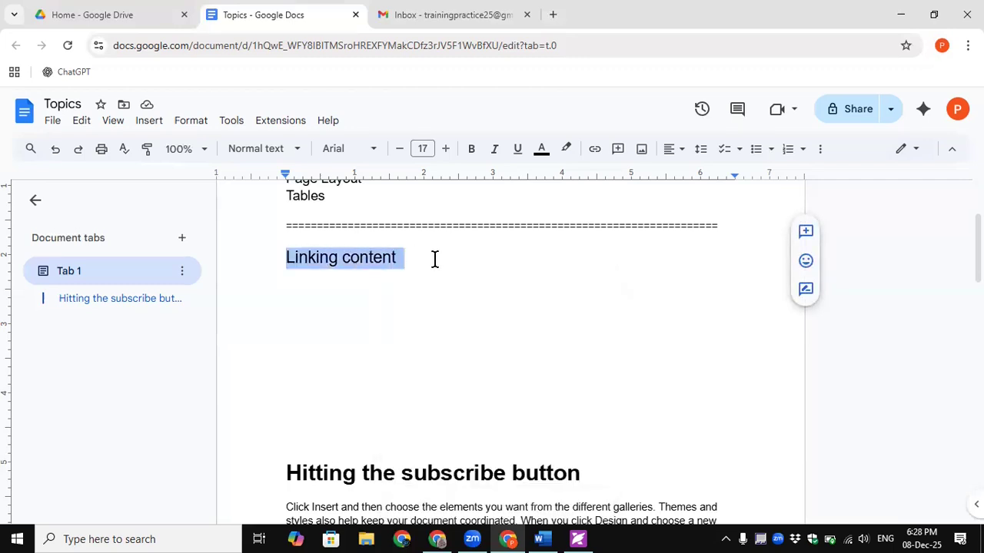
pyautogui.click(433, 259)
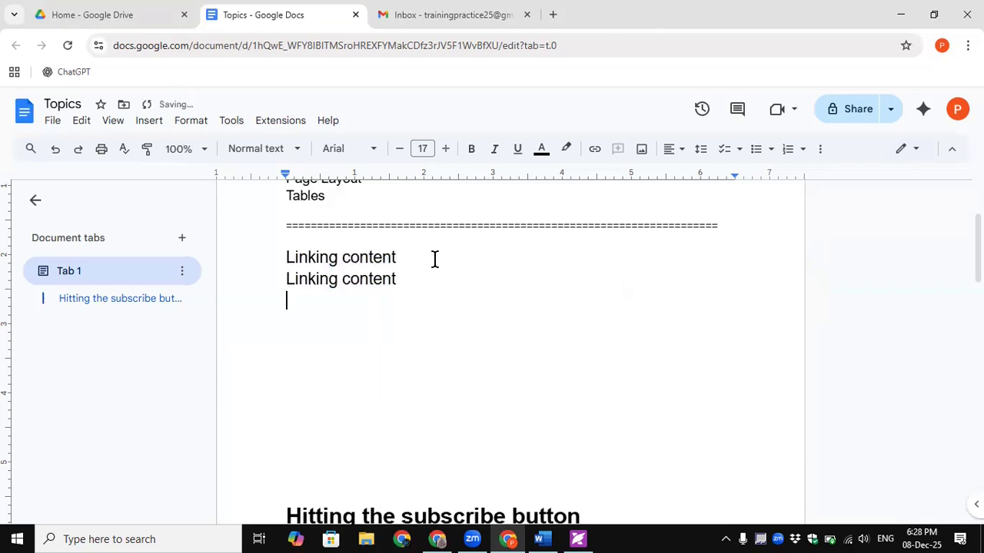
# - Change the second line's text to 'Link website'
pyautogui.doubleClick(363, 278)
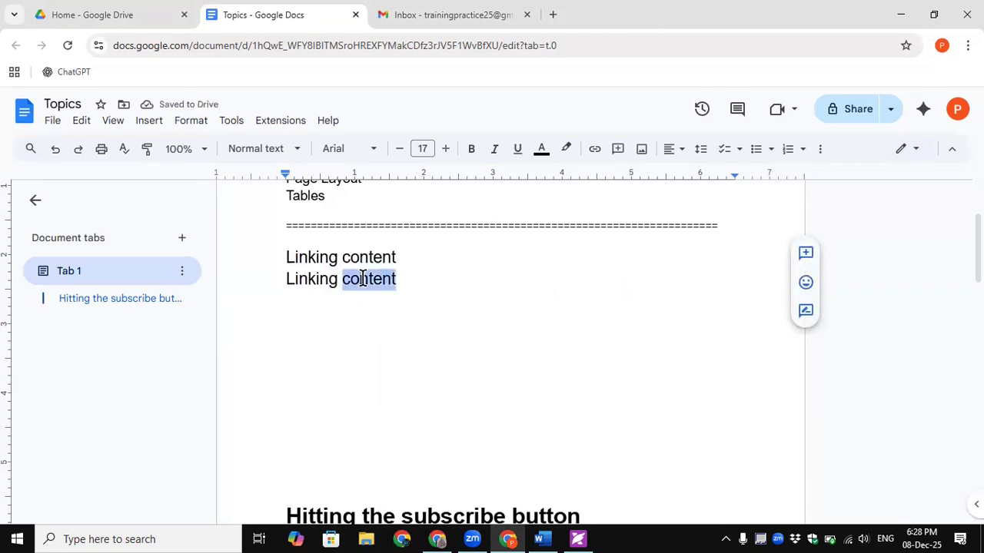
pyautogui.press('BackSpace')
pyautogui.press('BackSpace')
pyautogui.press('BackSpace')
pyautogui.press('BackSpace')
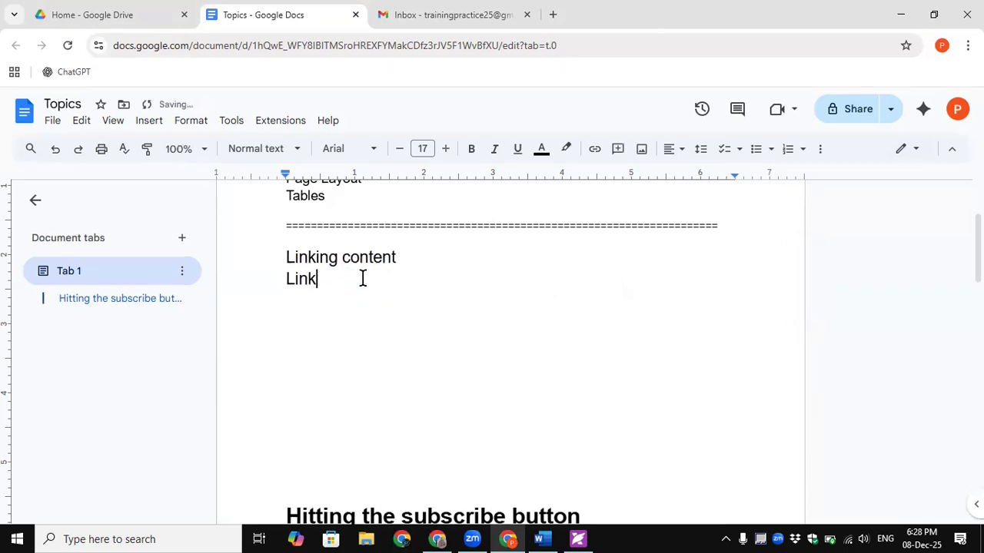
pyautogui.write('website')
# - Link 'Linking content' to the 'Hitting the subscribe button' heading and add a blank line below Link website
pyautogui.moveTo(398, 256); pyautogui.dragTo(282, 254)
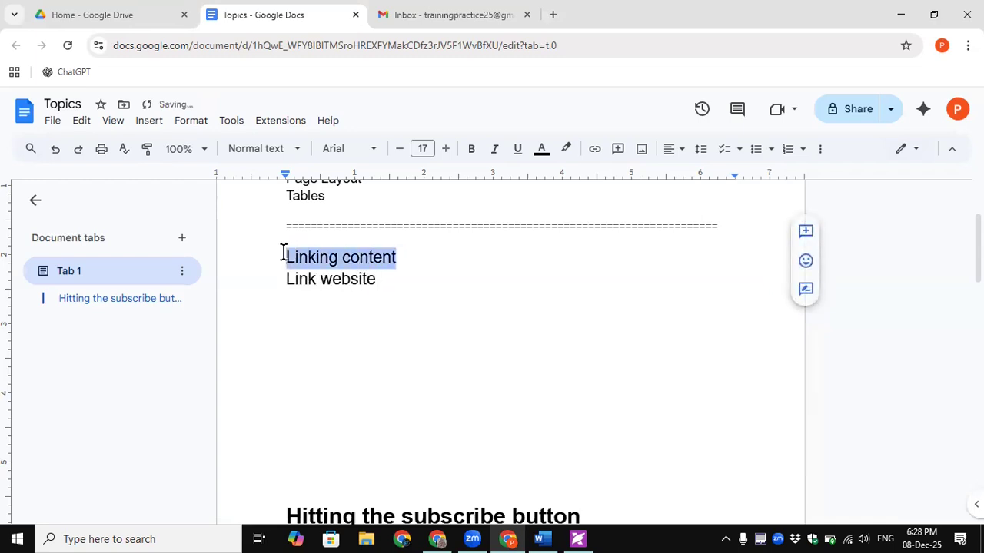
pyautogui.rightClick(323, 262)
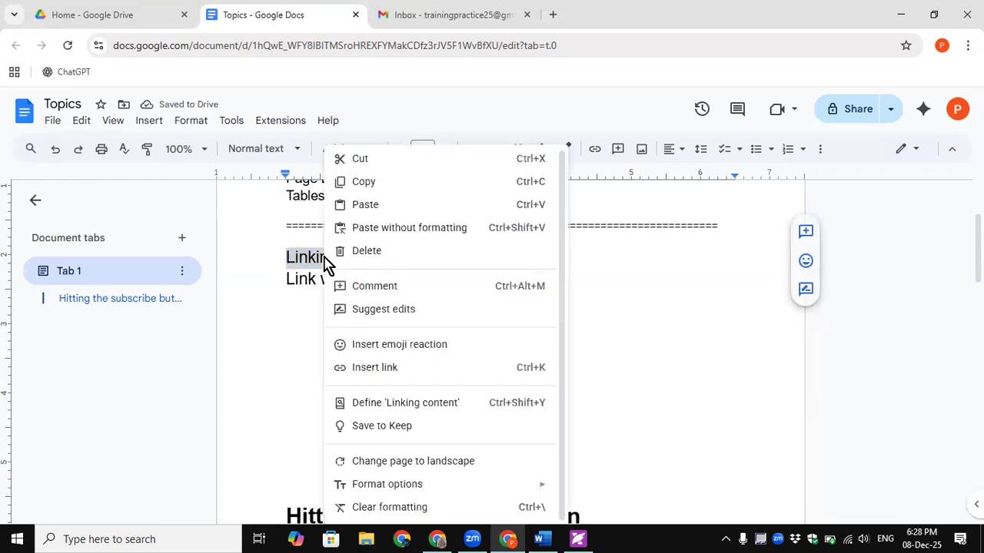
pyautogui.click(389, 368)
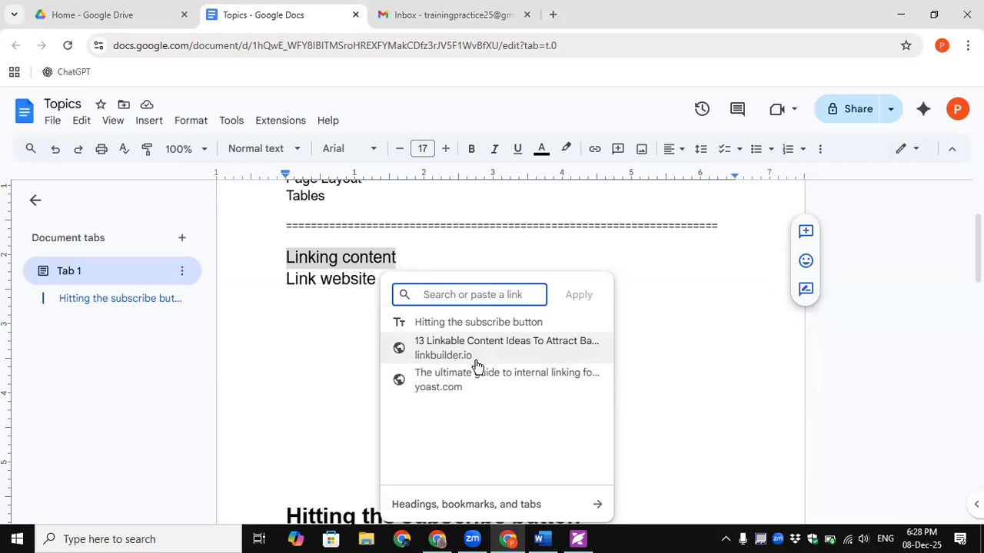
pyautogui.click(465, 323)
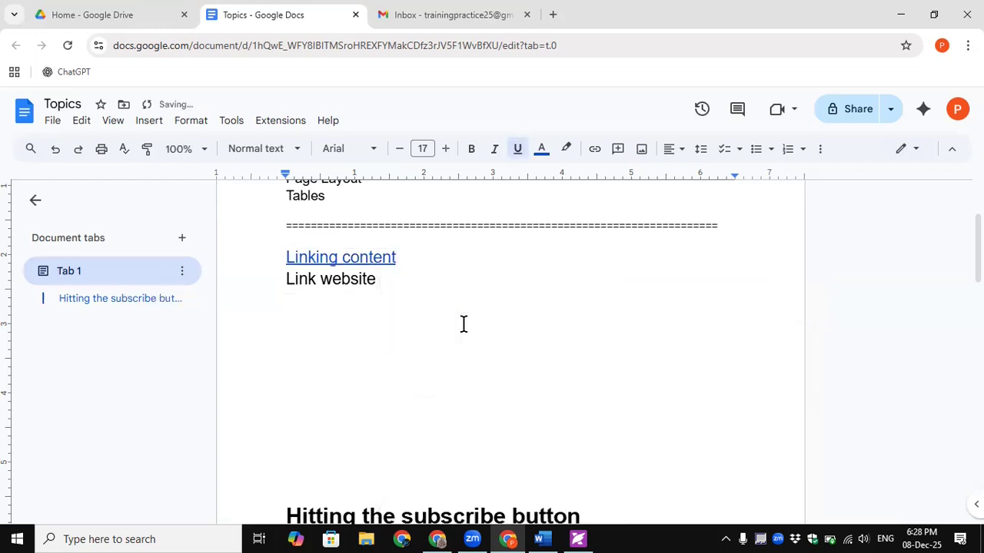
pyautogui.click(372, 393)
pyautogui.press('Return')
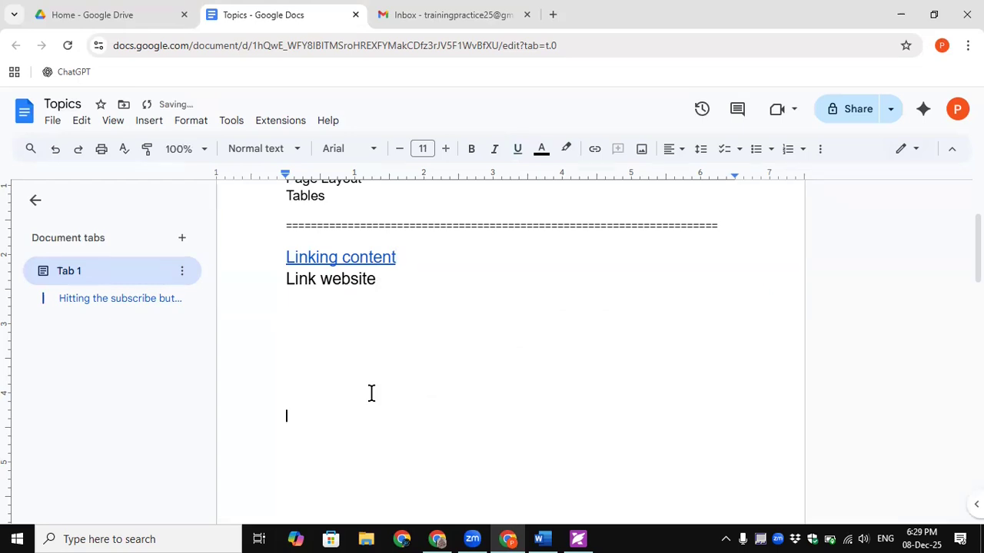
# - Link 'Link website' to the W3Schools Online Web Tutorials site (w3schools.com)
pyautogui.doubleClick(358, 278)
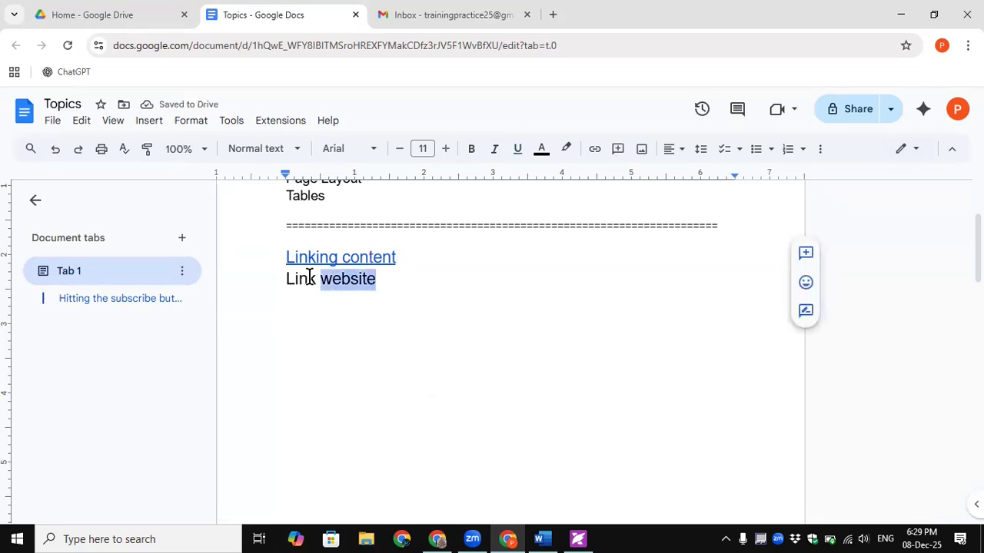
pyautogui.moveTo(309, 278); pyautogui.dragTo(274, 277)
pyautogui.rightClick(359, 283)
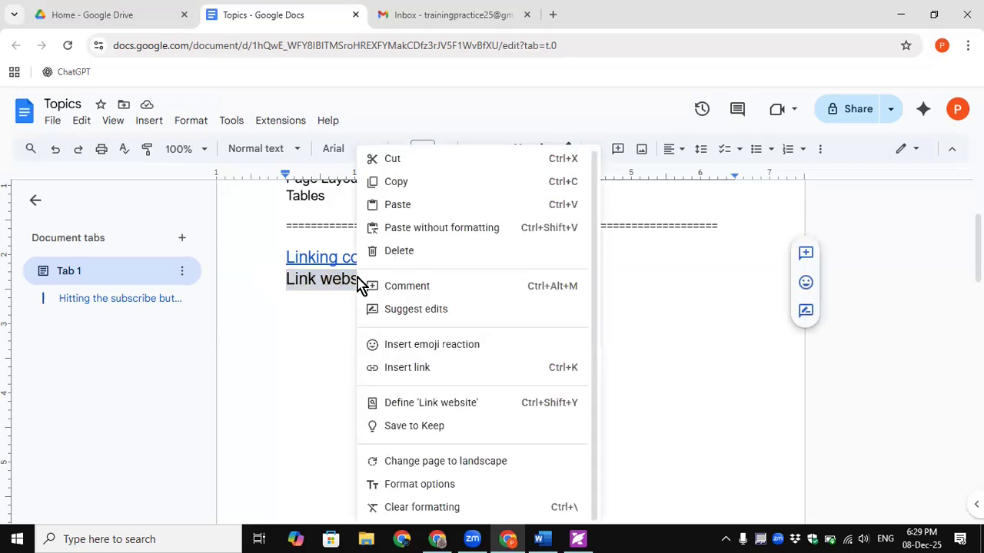
pyautogui.click(415, 369)
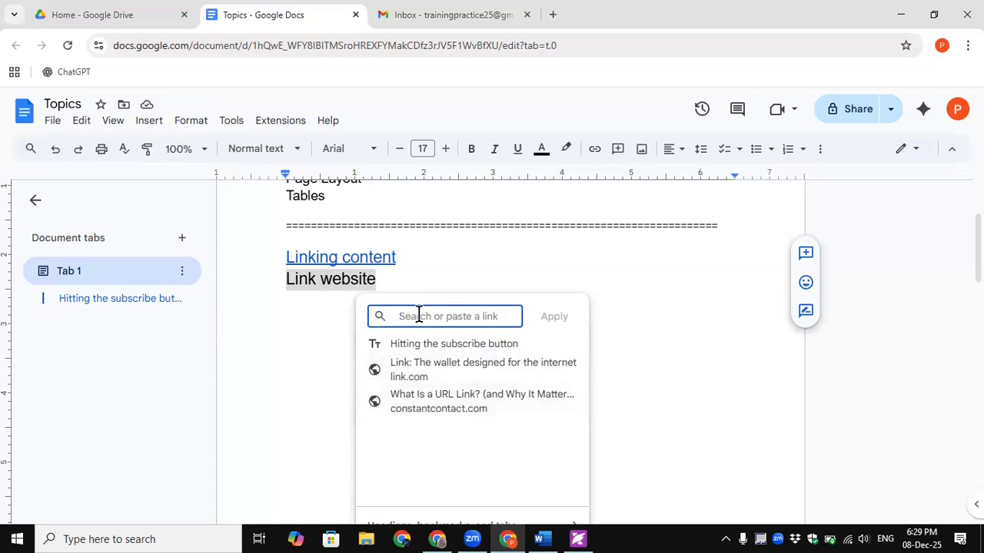
pyautogui.write('www.')
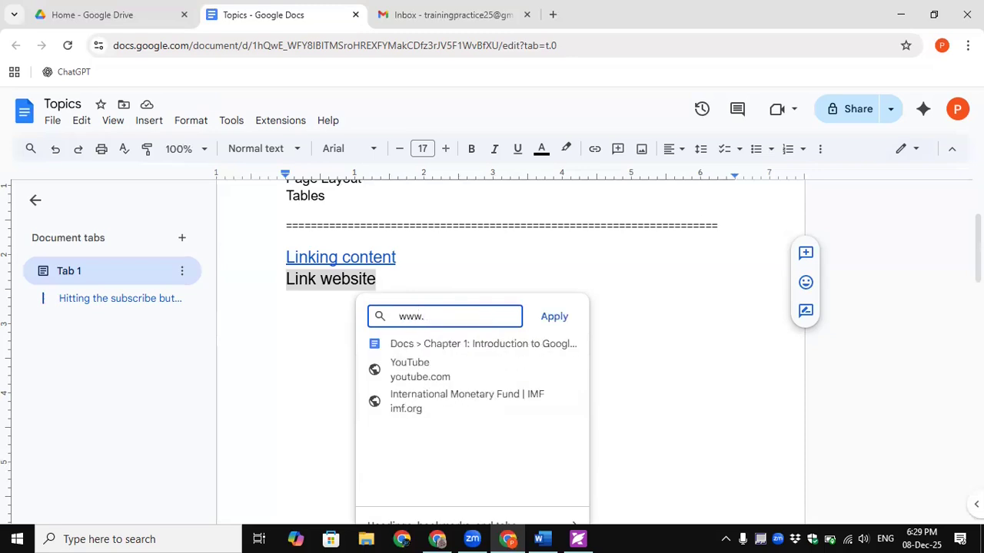
pyautogui.write('google.com')
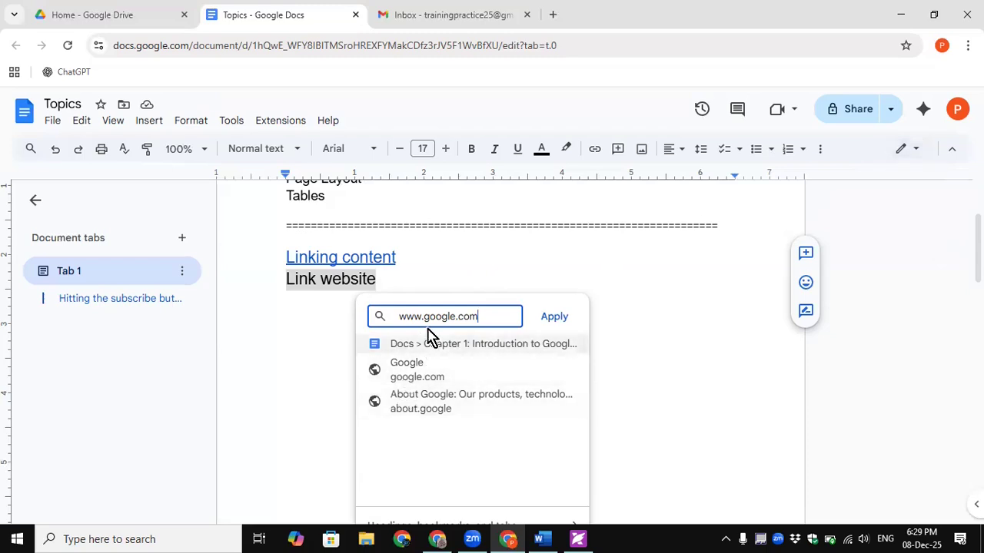
pyautogui.moveTo(423, 316); pyautogui.dragTo(489, 316)
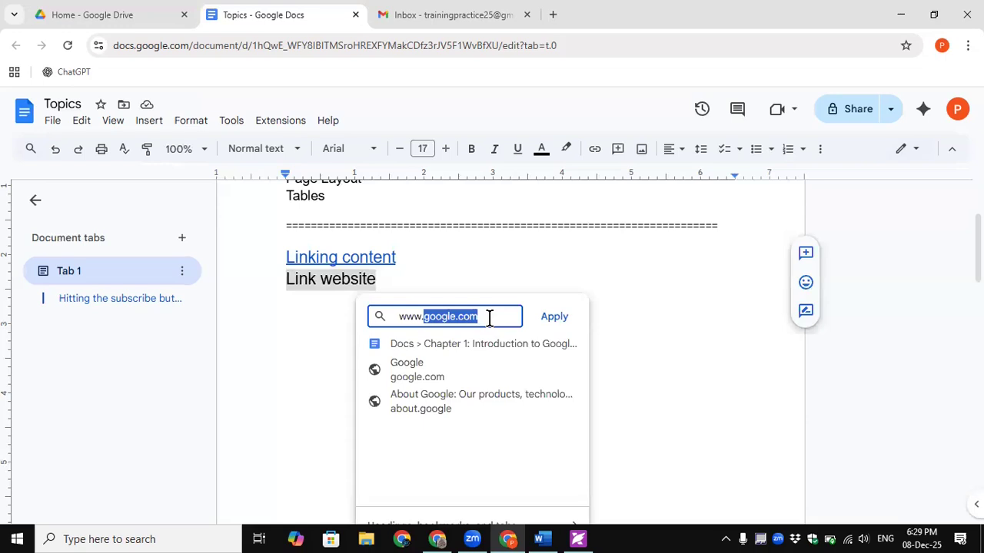
pyautogui.write('www.w')
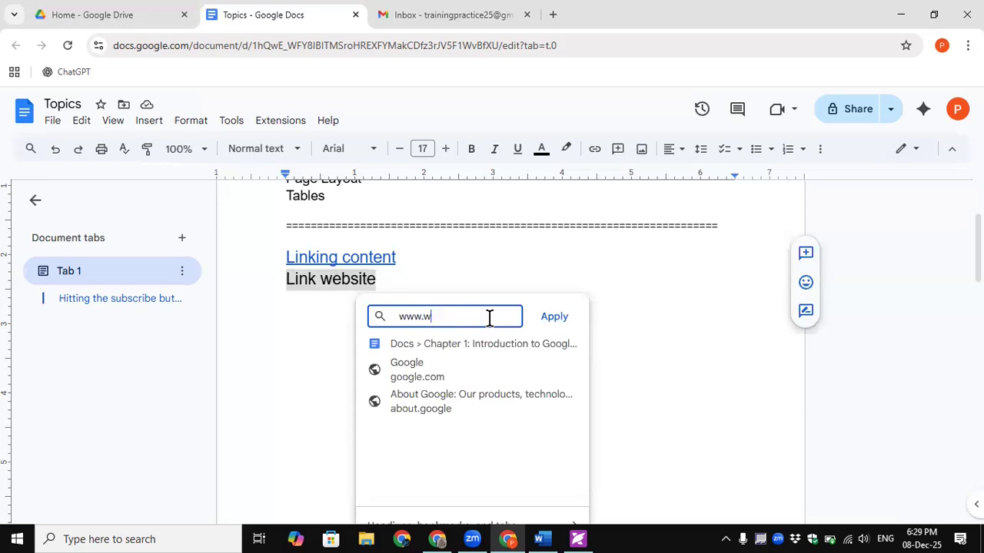
pyautogui.write('3school')
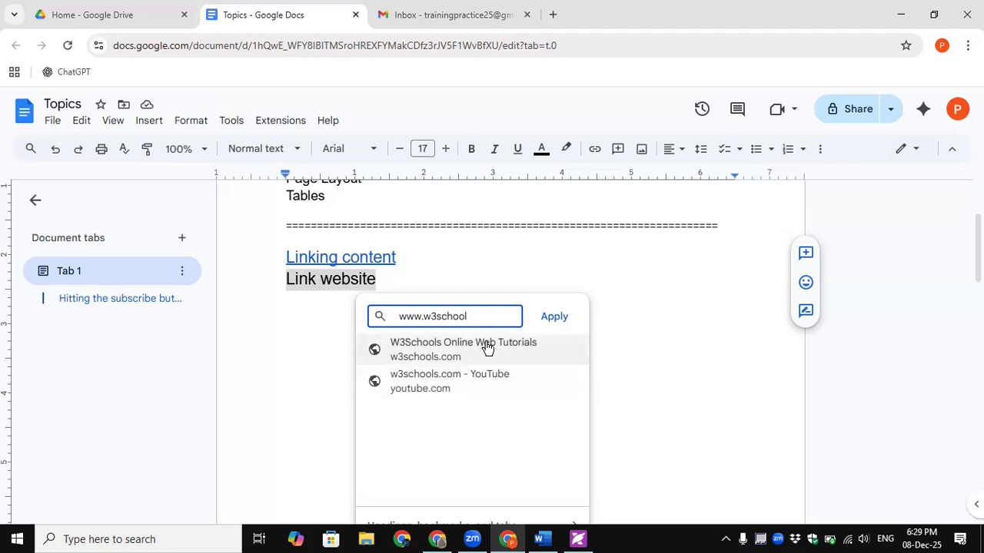
pyautogui.click(419, 347)
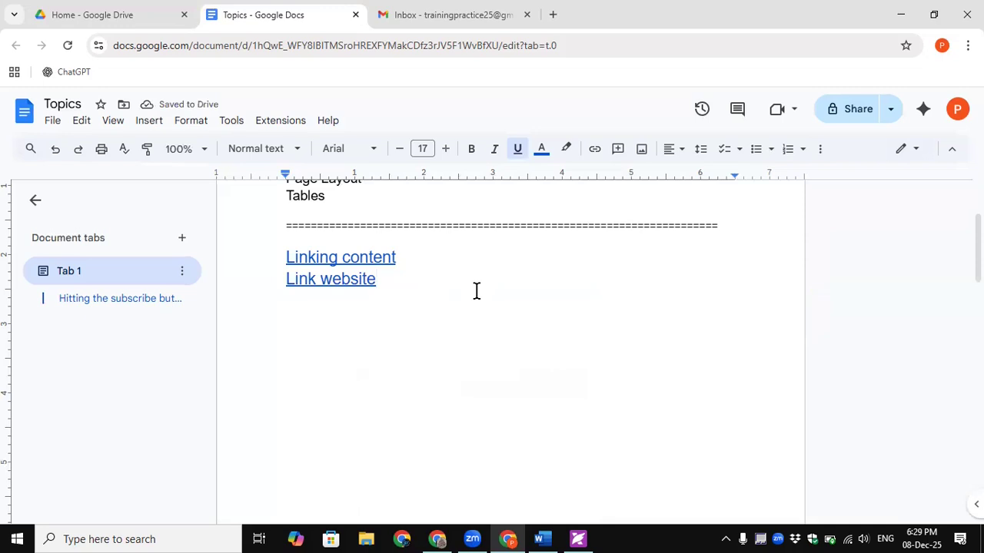
# - Follow the 'Linking content' link to the Hitting the subscribe button heading, then return
pyautogui.click(351, 259)
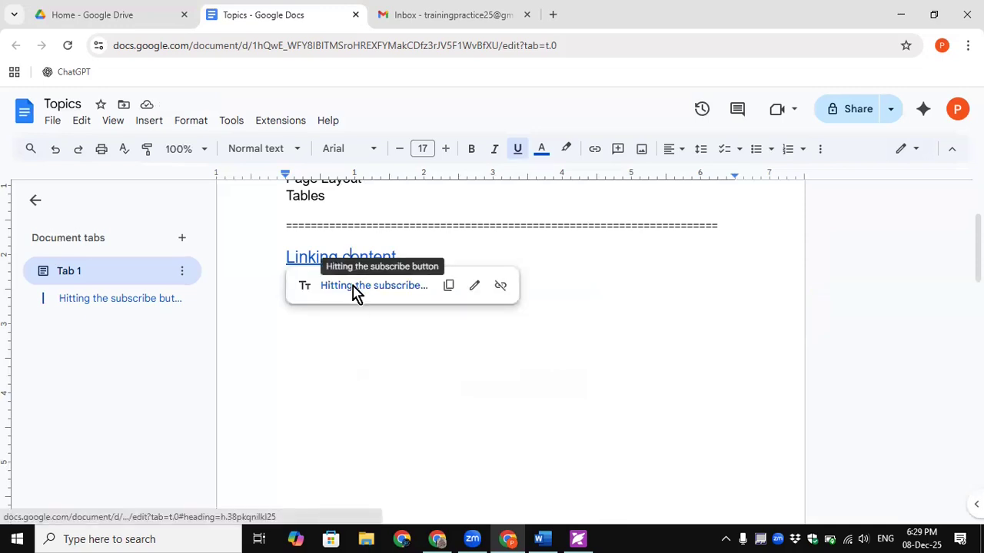
pyautogui.click(353, 287)
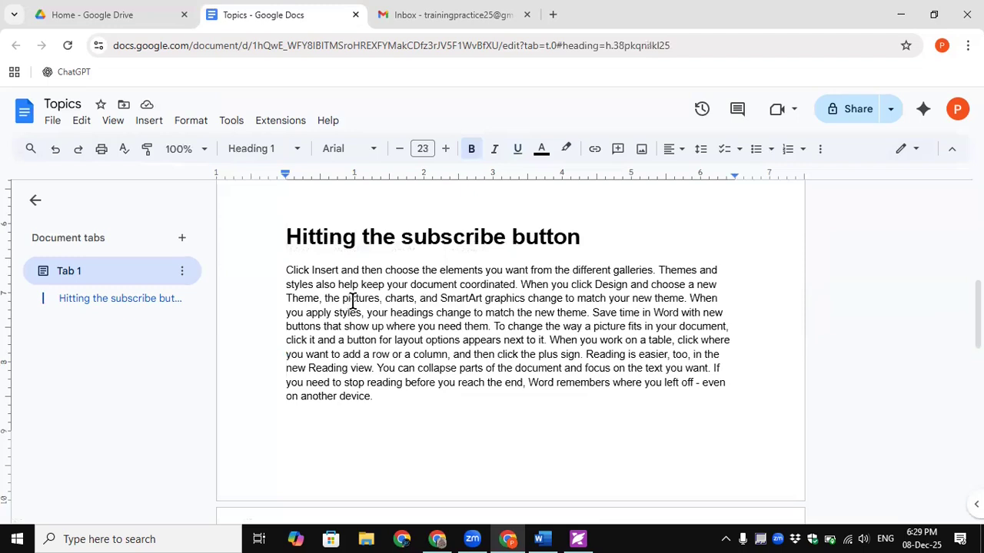
pyautogui.scroll(5, 352, 301)
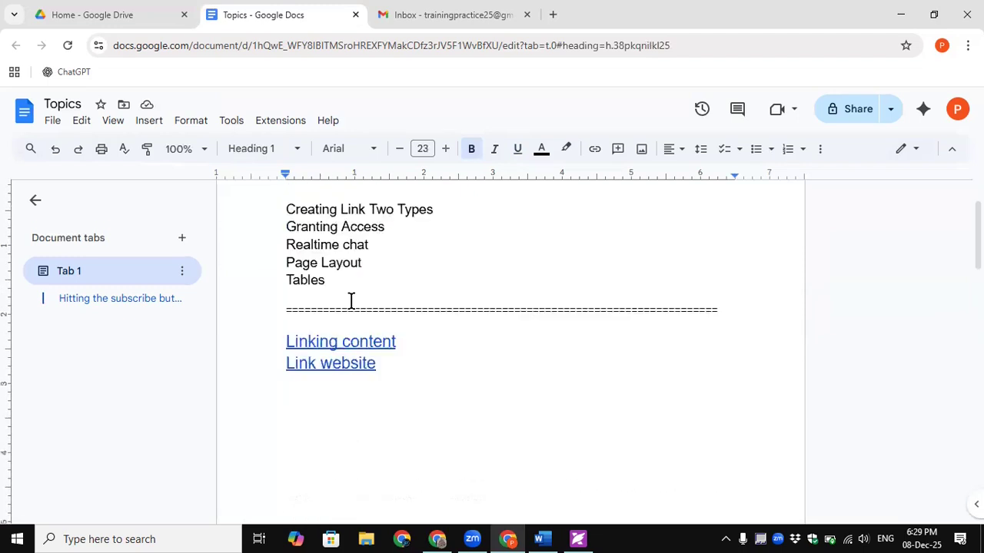
pyautogui.click(346, 382)
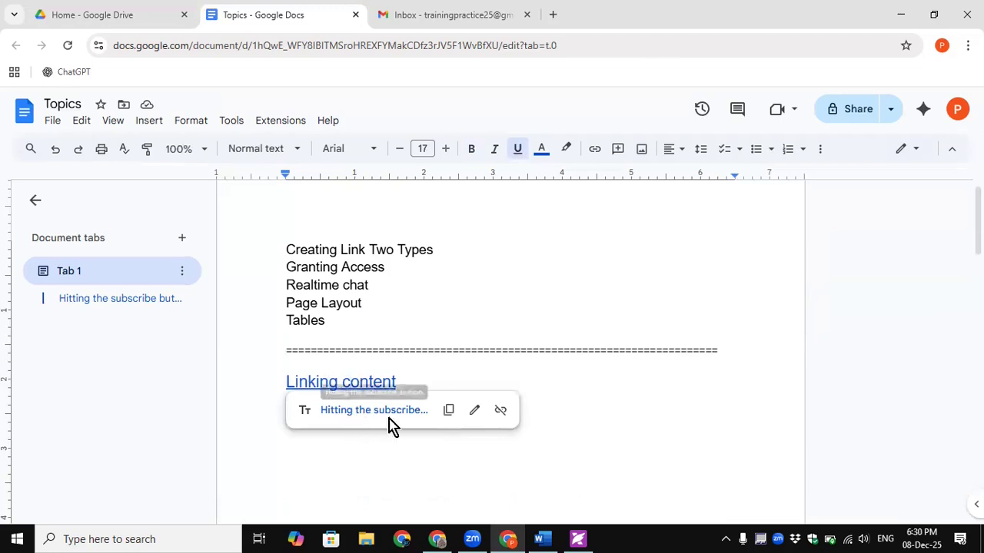
pyautogui.click(441, 401)
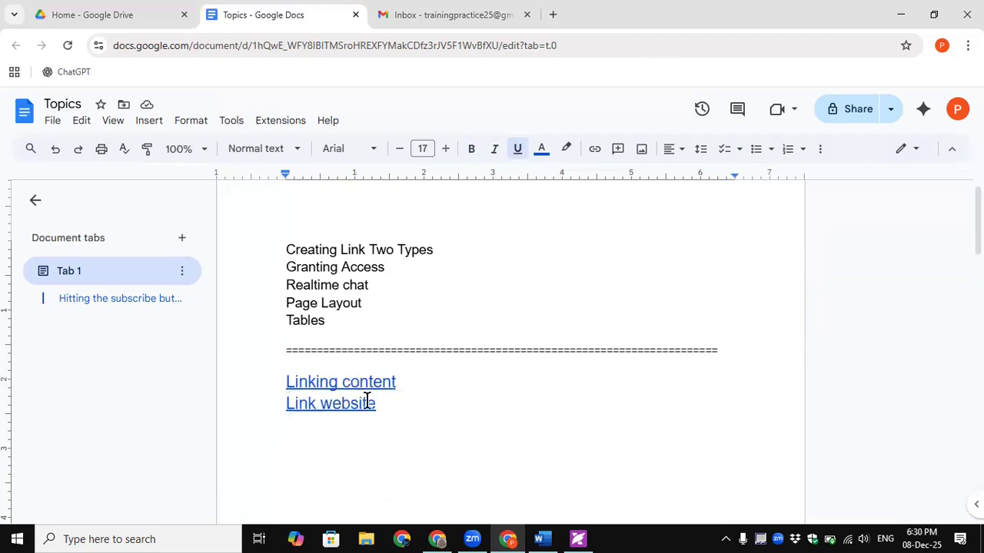
# - Open the W3Schools site in a new tab from the 'Link website' link
pyautogui.click(332, 405)
pyautogui.scroll(-2, 331, 406)
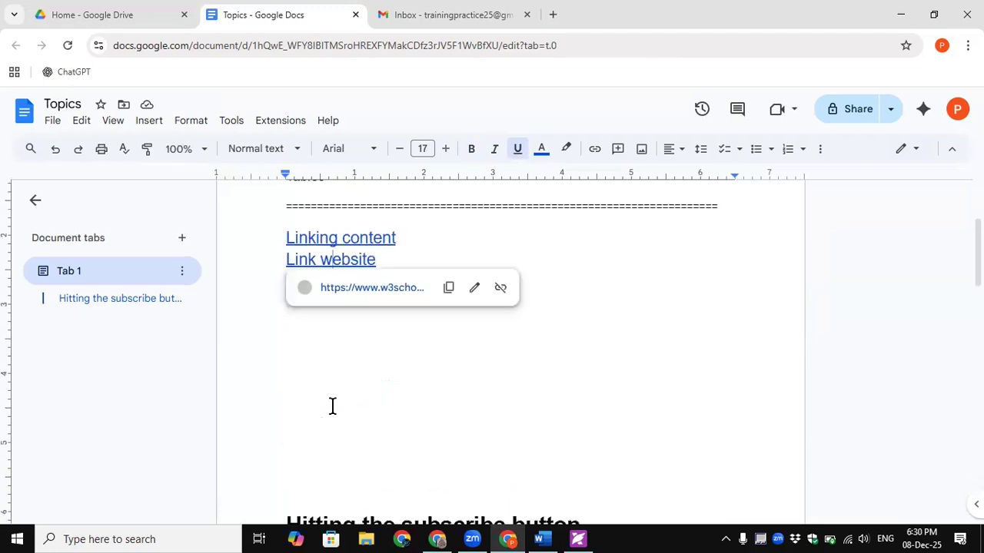
pyautogui.moveTo(353, 292)
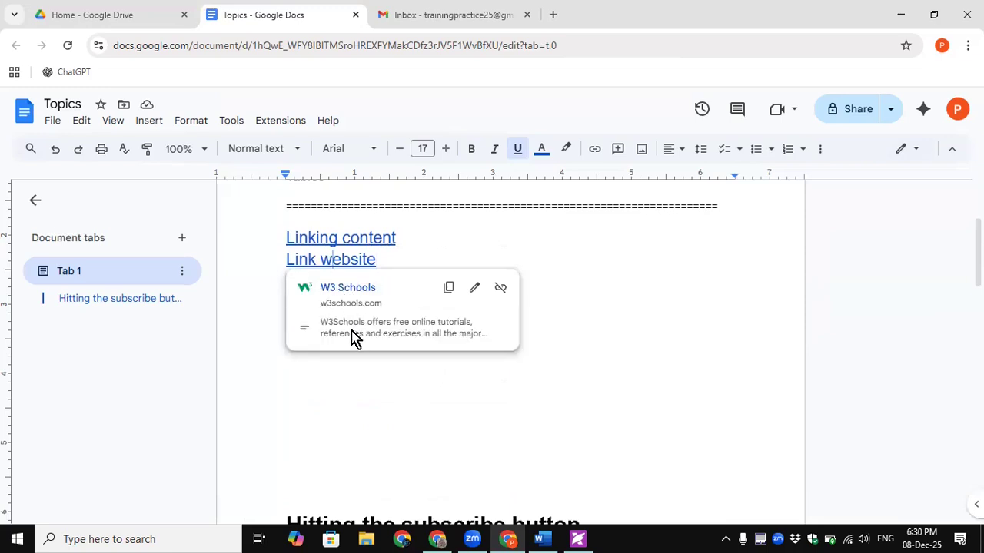
pyautogui.click(346, 292)
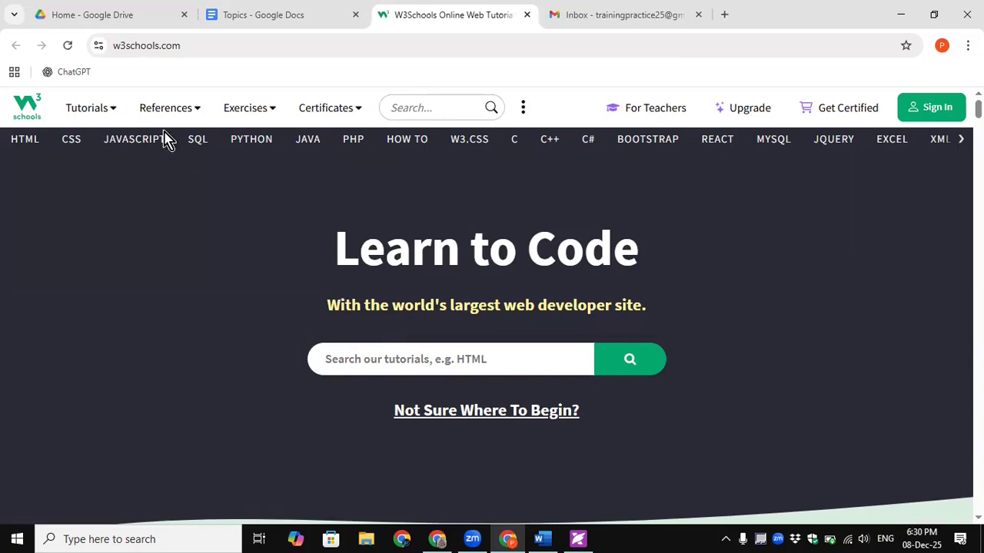
# - Browse the W3Schools Tutorials menu, then close the W3Schools tab
pyautogui.click(113, 112)
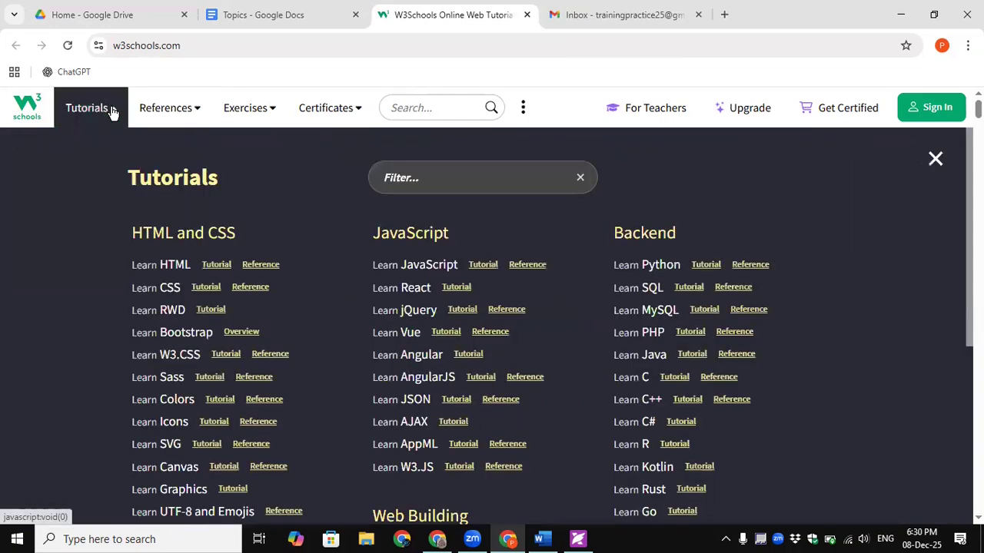
pyautogui.scroll(-2, 408, 332)
pyautogui.scroll(-3, 408, 334)
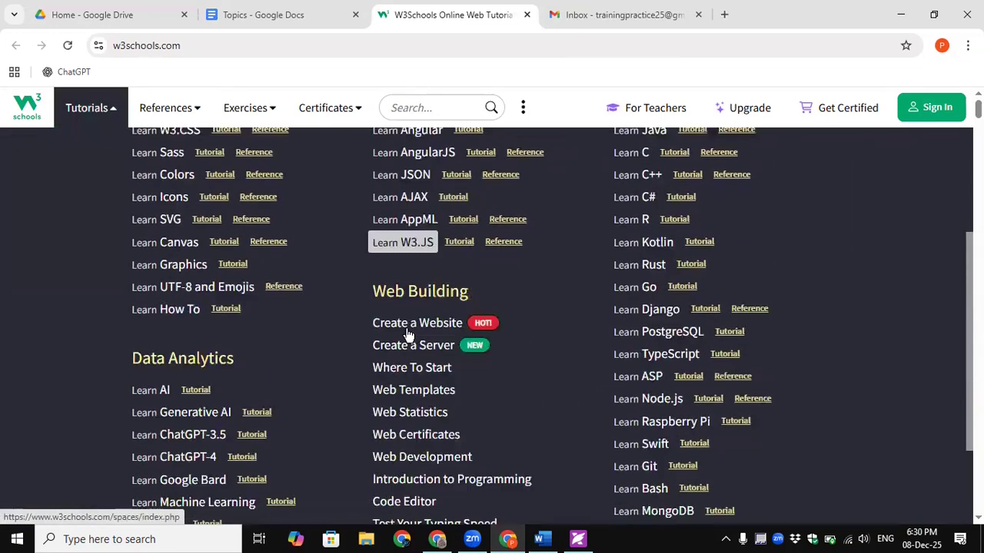
pyautogui.scroll(5, 408, 334)
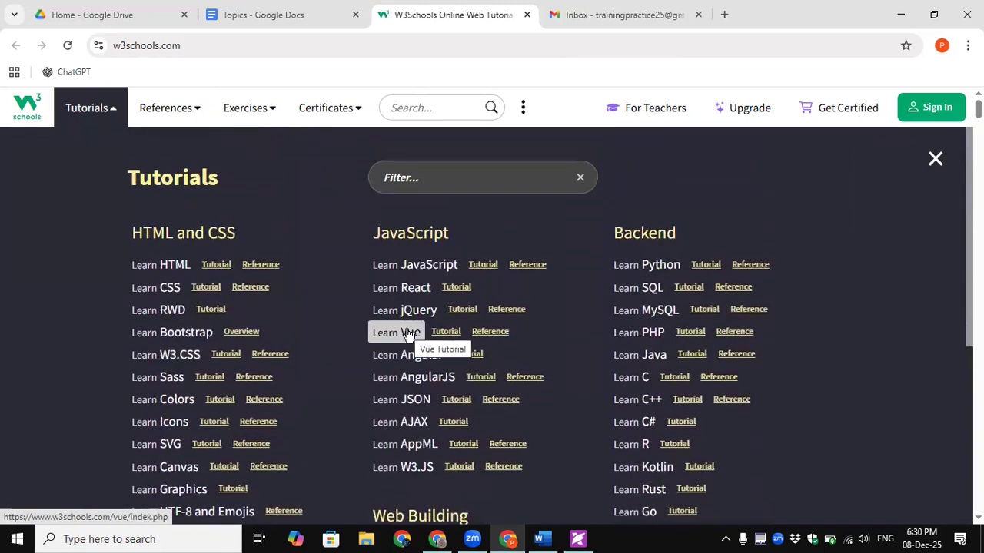
pyautogui.scroll(-1, 409, 336)
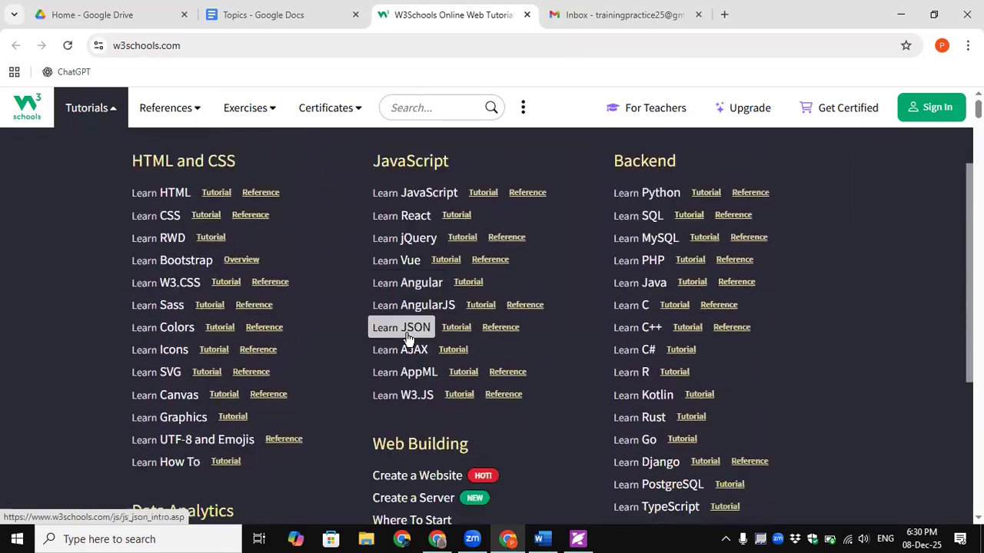
pyautogui.scroll(1, 408, 338)
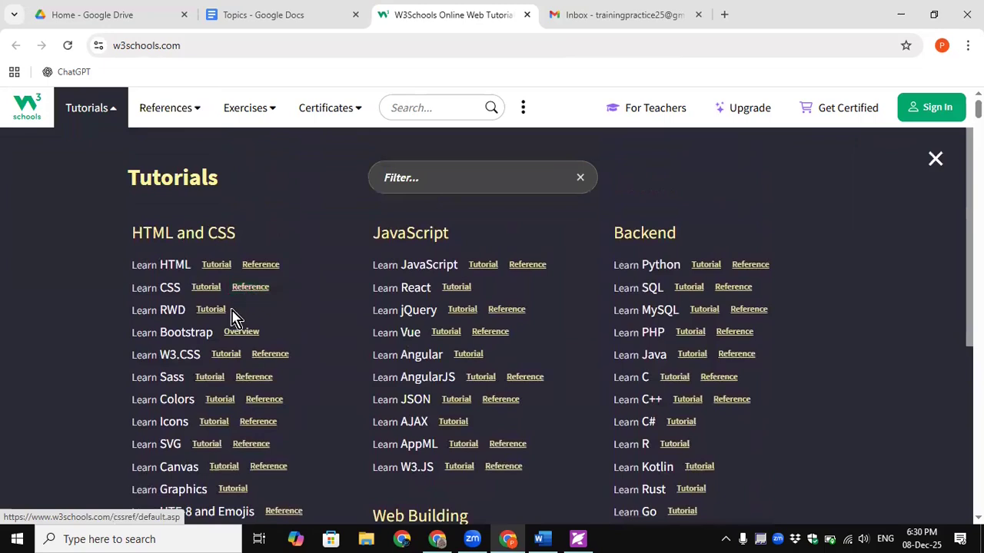
pyautogui.scroll(-3, 227, 329)
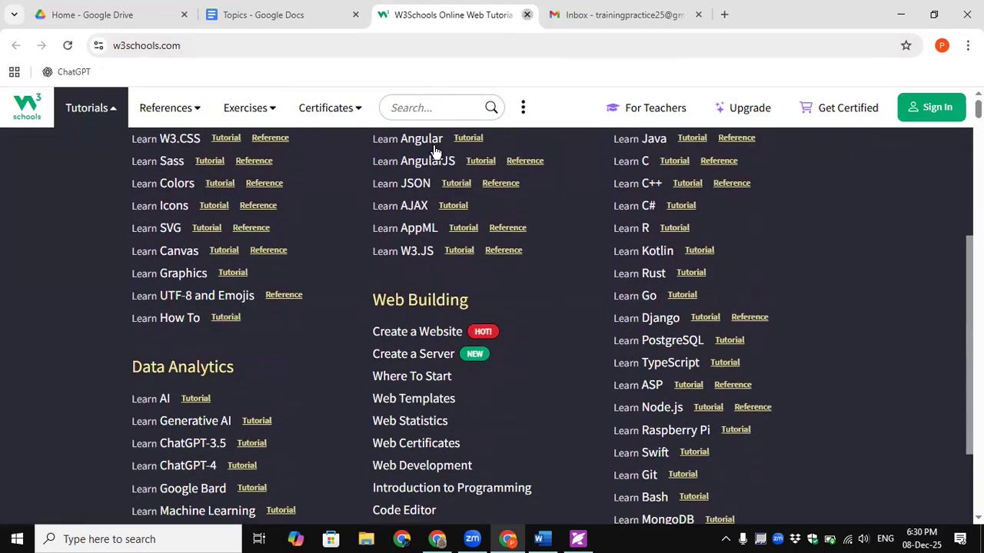
pyautogui.click(526, 14)
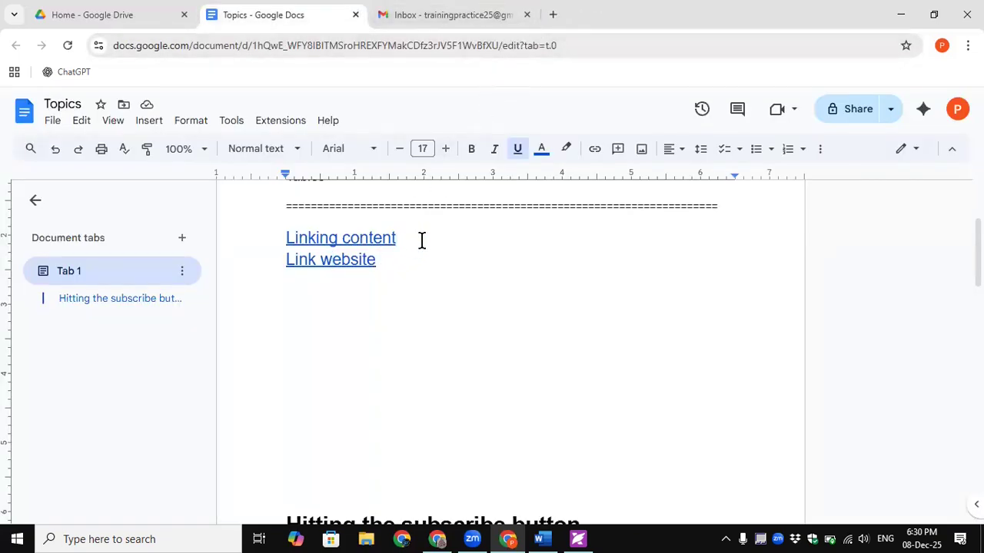
# - Insert a blank line between the two links and italicize 'Creating Link Two Types'
pyautogui.press('Return')
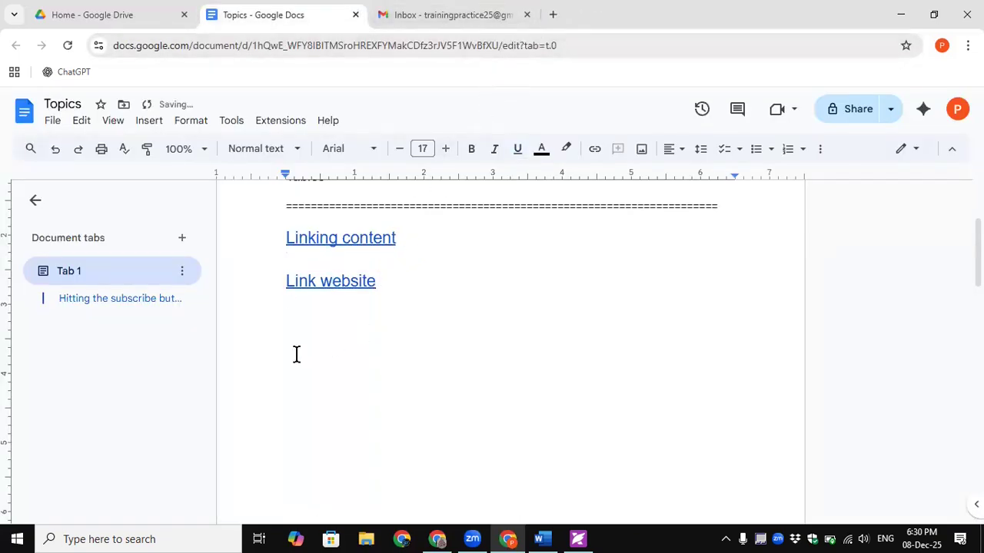
pyautogui.scroll(2, 316, 323)
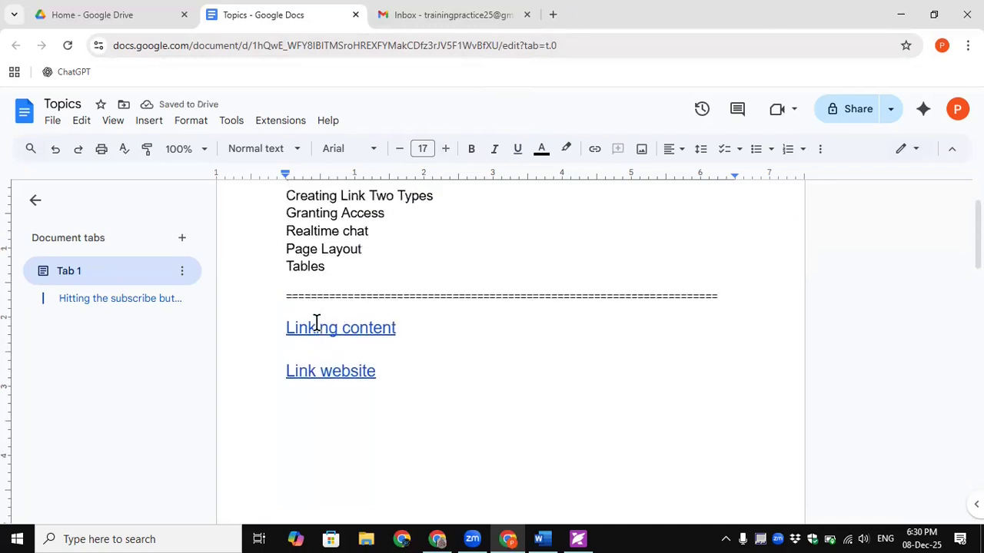
pyautogui.moveTo(442, 271); pyautogui.dragTo(281, 268)
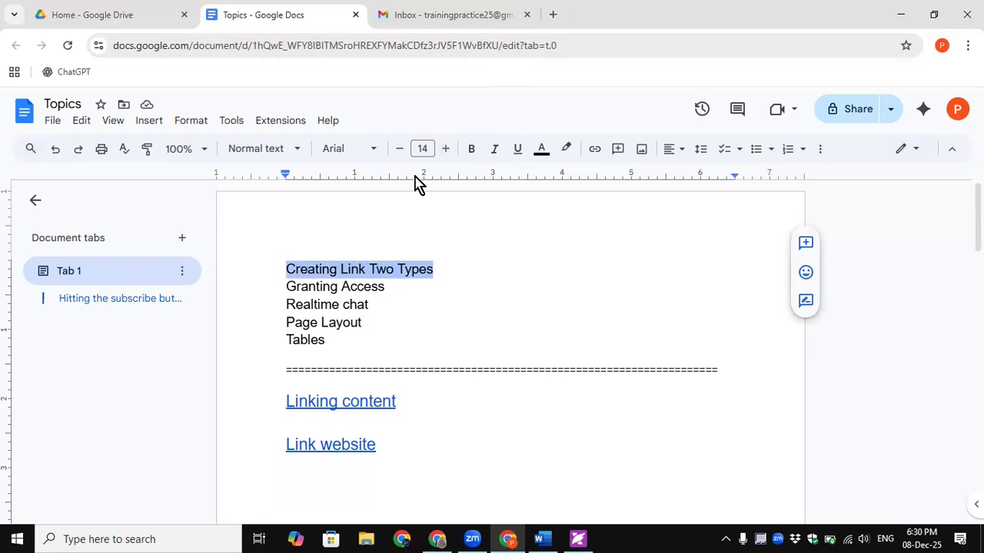
pyautogui.click(496, 150)
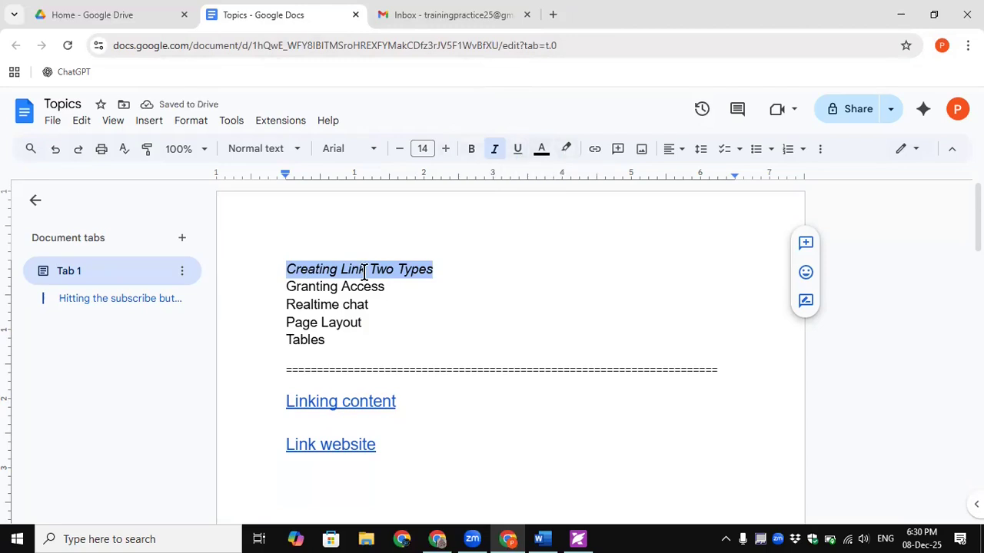
# - Apply strikethrough to 'Creating Link Two Types' via Format > Text
pyautogui.click(201, 129)
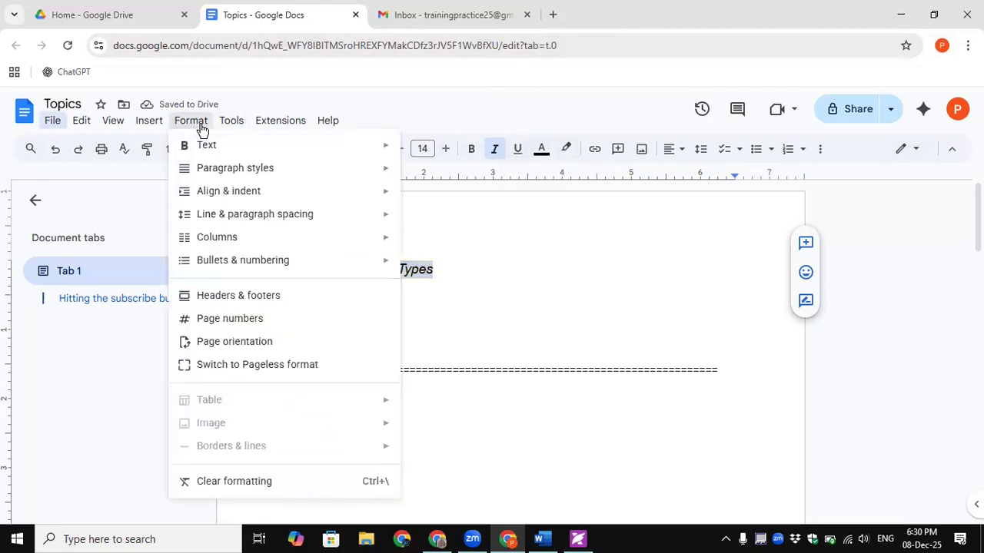
pyautogui.moveTo(222, 176)
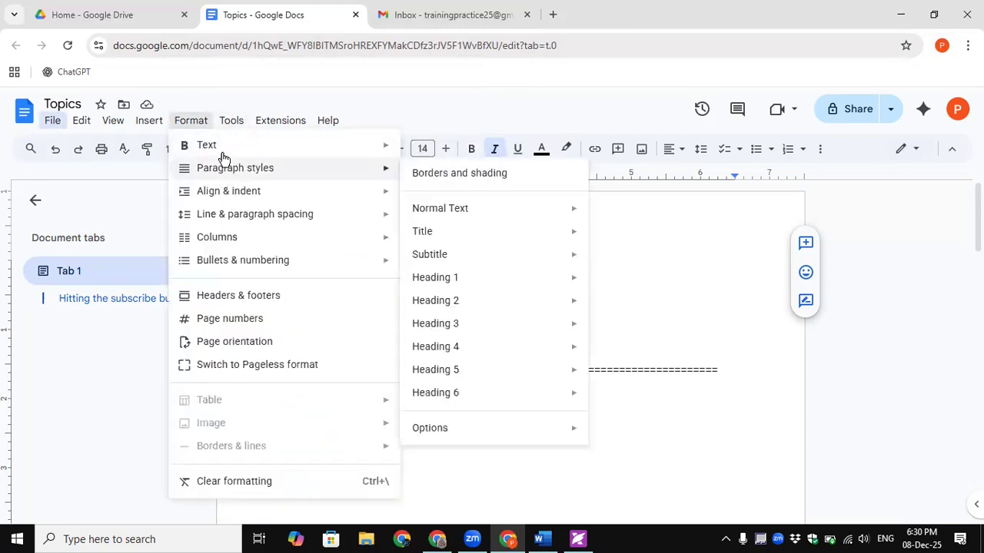
pyautogui.moveTo(448, 219)
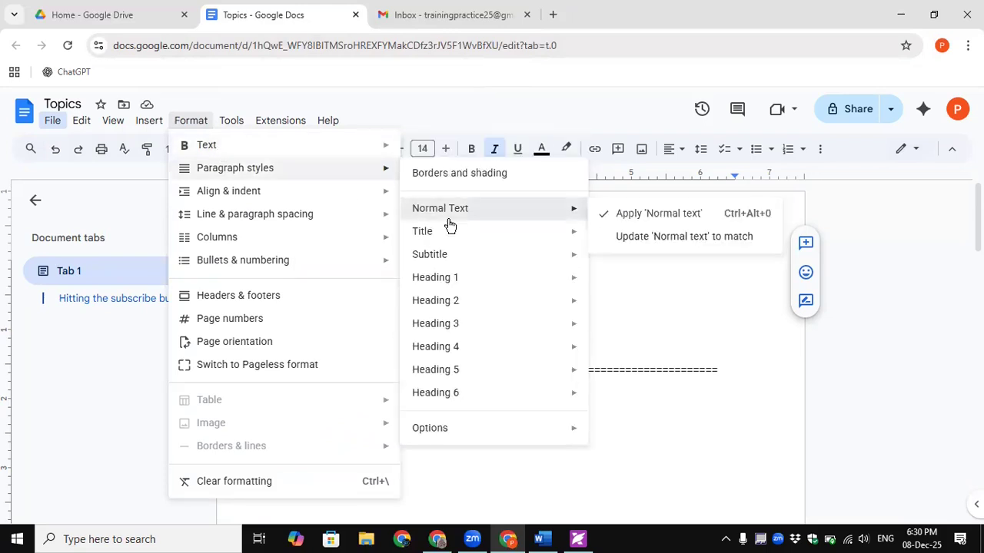
pyautogui.moveTo(300, 145)
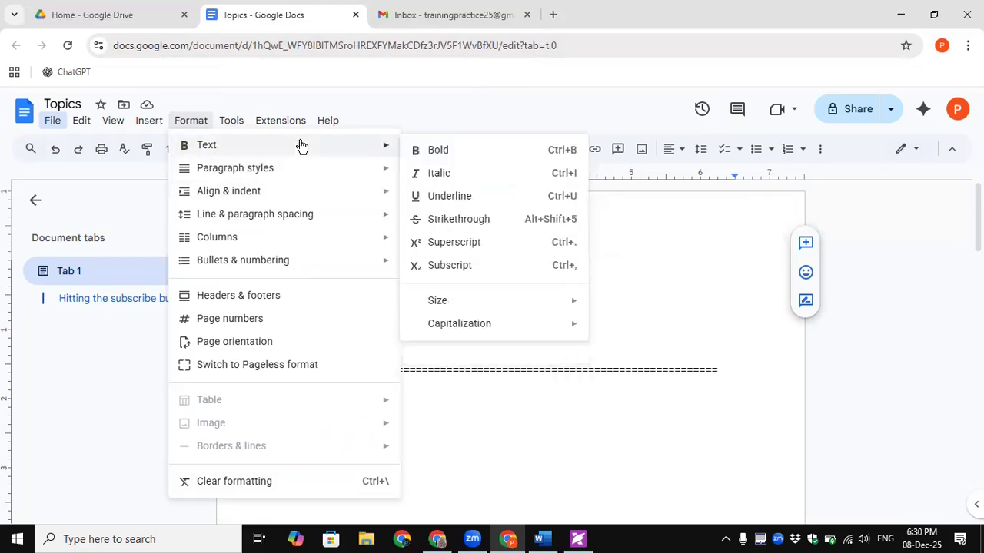
pyautogui.click(454, 220)
pyautogui.click(469, 266)
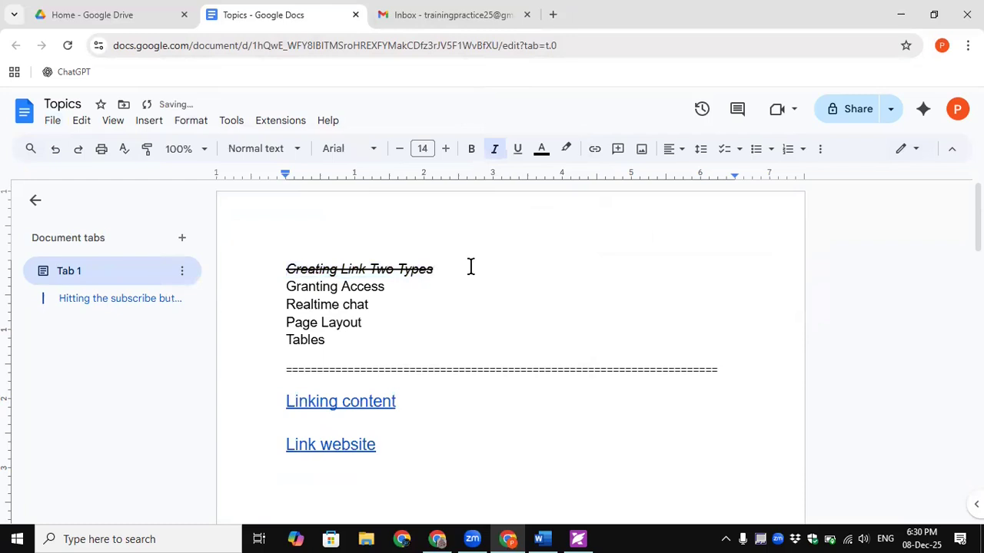
pyautogui.scroll(-1, 465, 283)
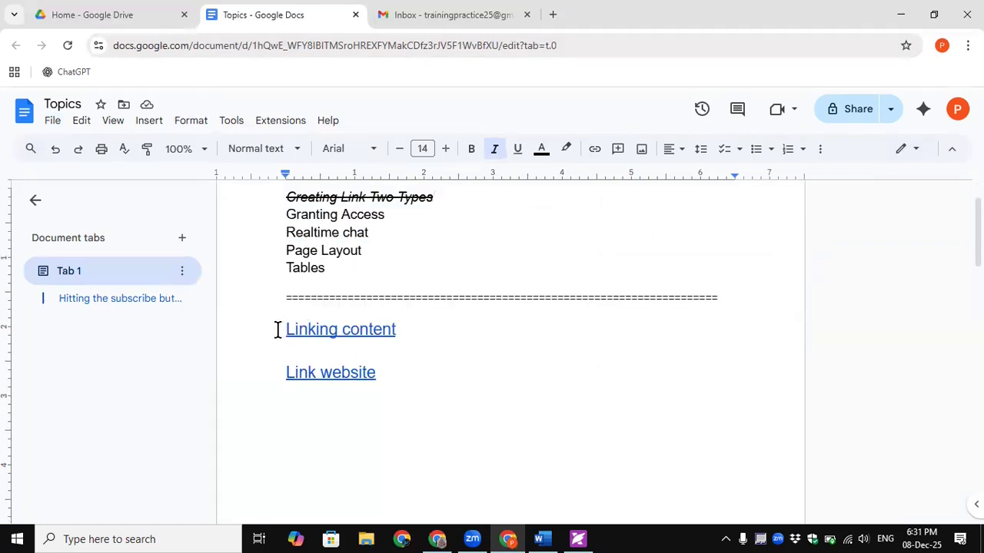
pyautogui.click(84, 301)
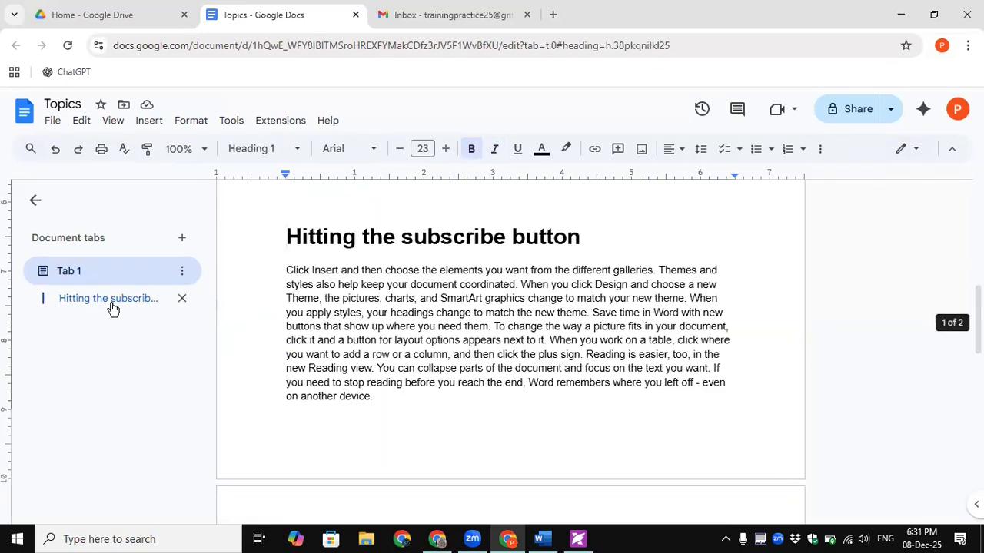
pyautogui.scroll(4, 316, 348)
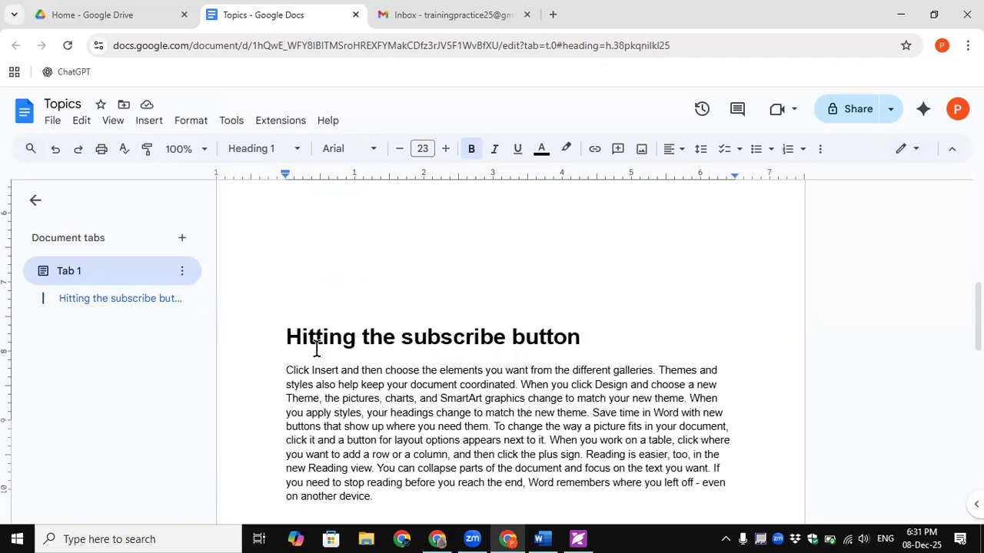
pyautogui.scroll(2, 315, 348)
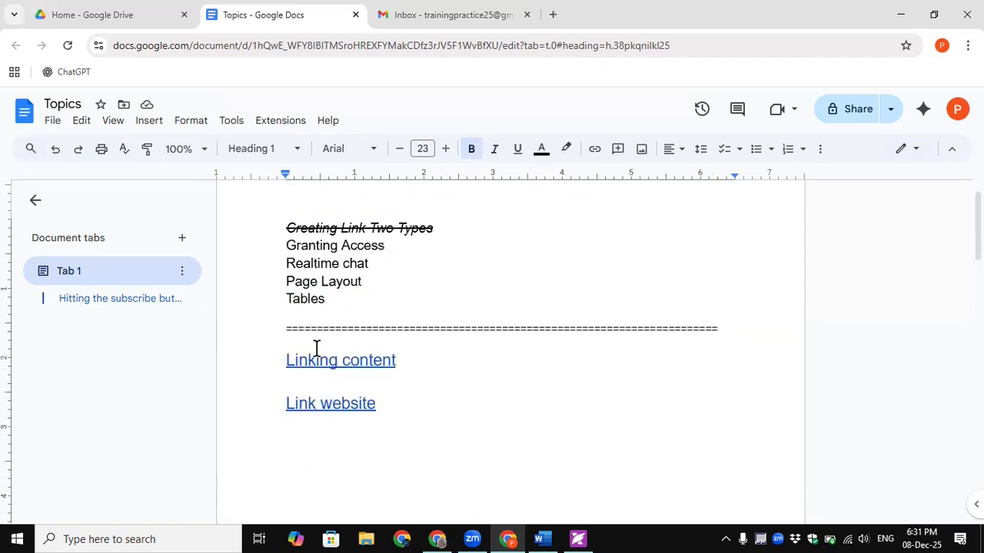
pyautogui.click(323, 407)
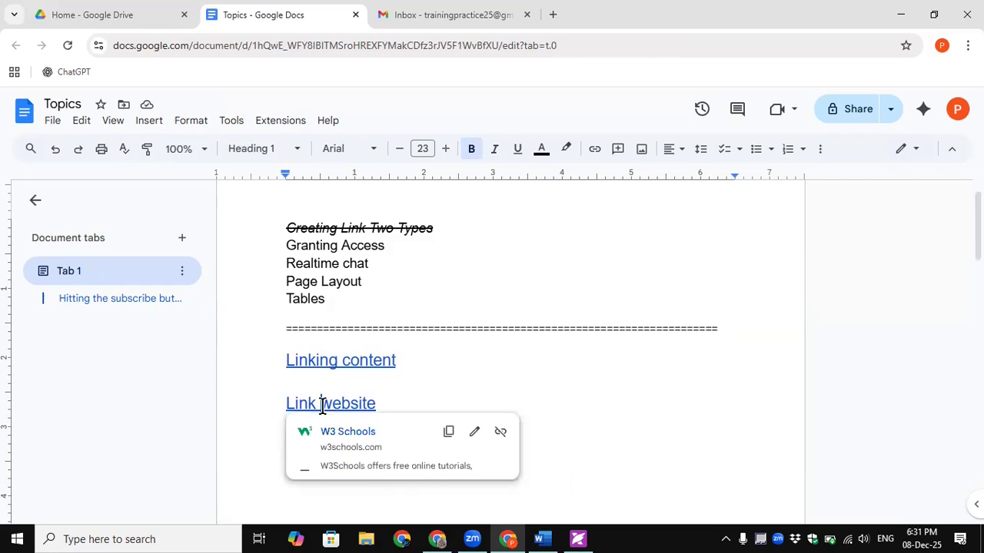
pyautogui.click(507, 401)
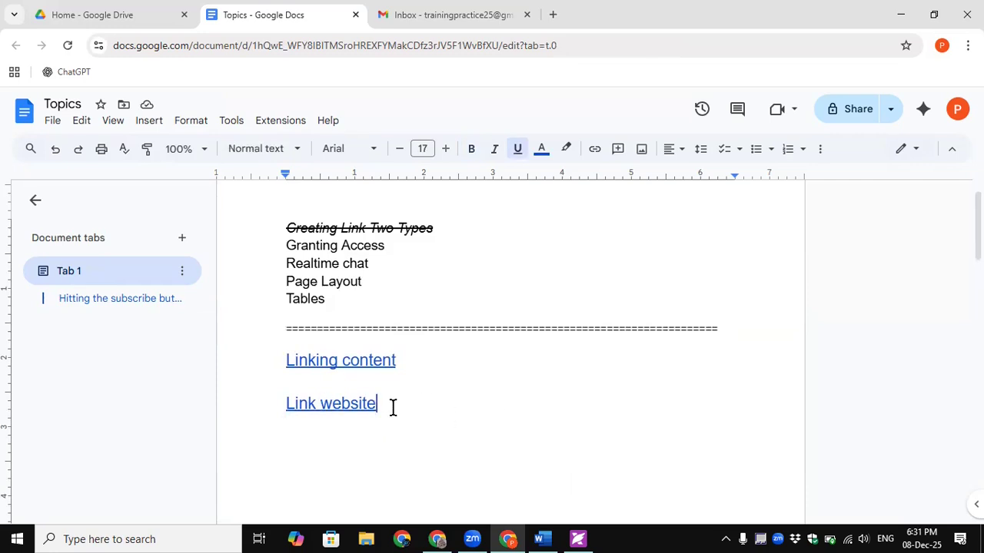
pyautogui.click(273, 405)
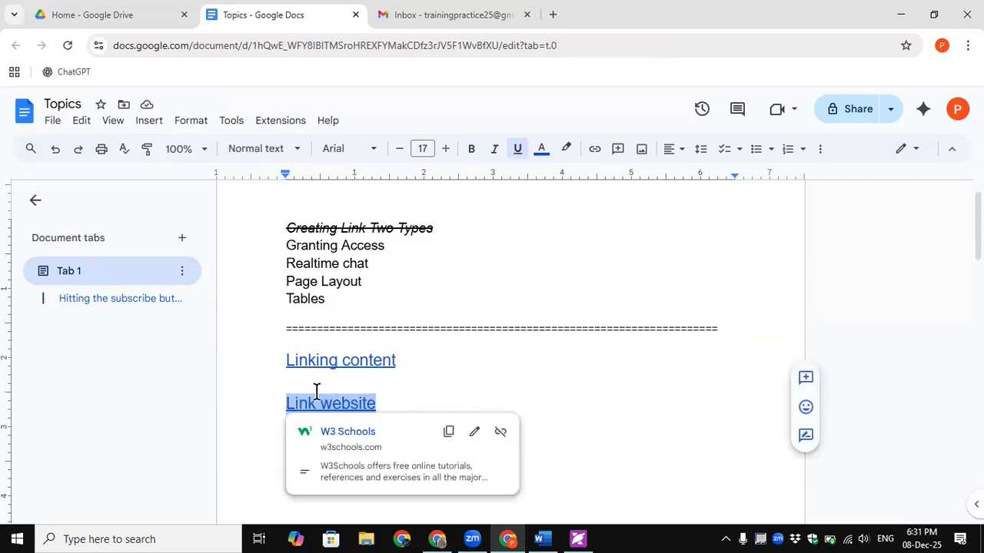
pyautogui.click(447, 390)
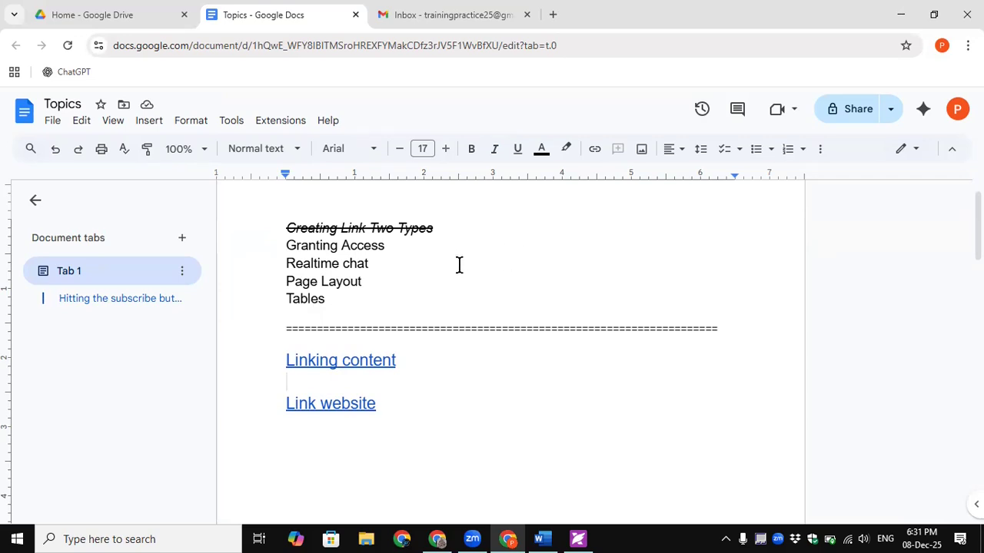
# - Select the Page Layout line, zoom the browser view out, and bring up the Format menu
pyautogui.tripleClick(369, 280)
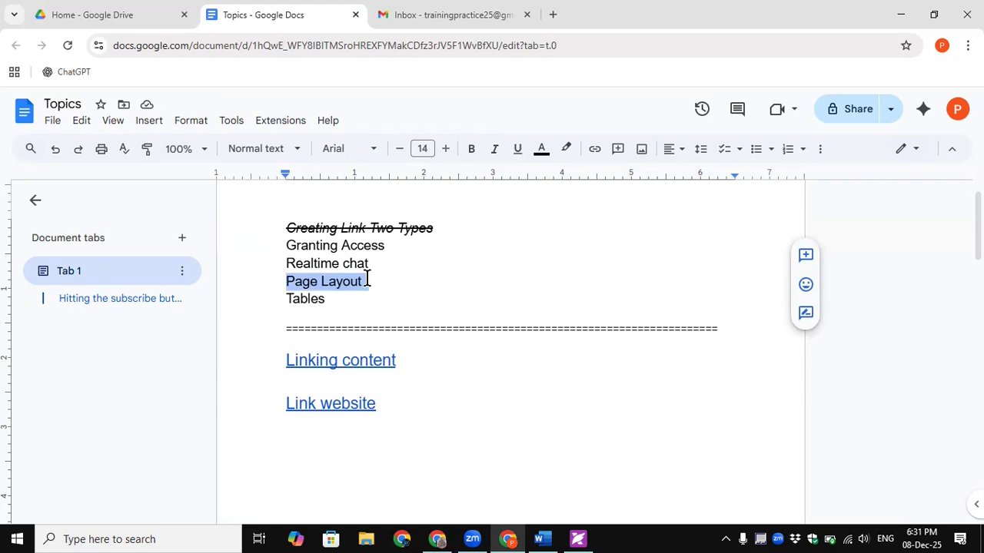
pyautogui.hotkey('ctrl', '-')
pyautogui.hotkey('ctrl', '-')
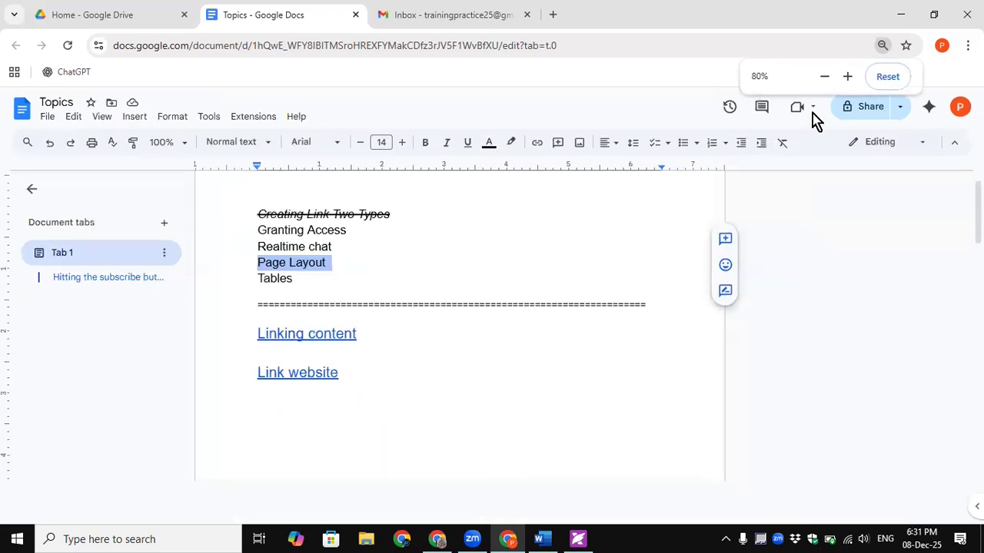
pyautogui.click(824, 76)
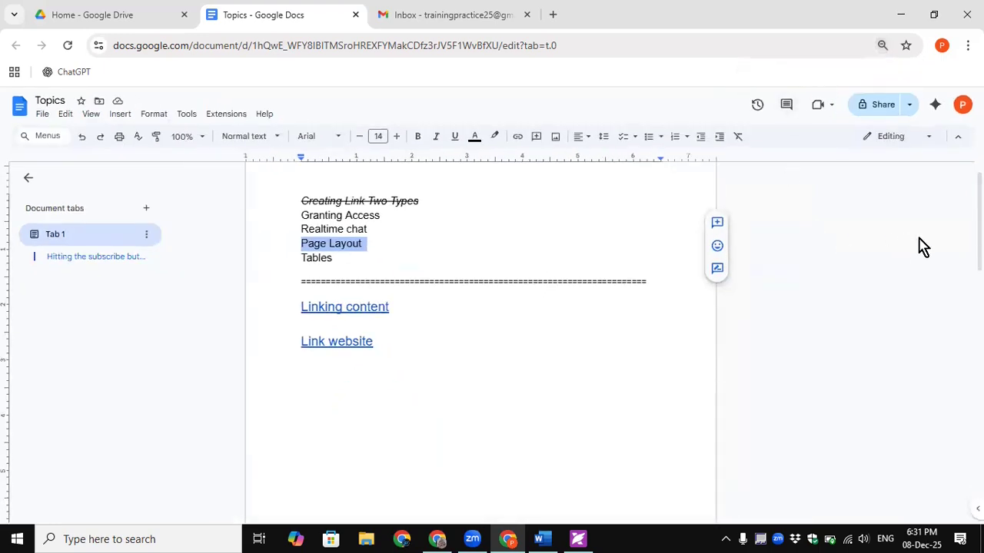
pyautogui.scroll(1, 919, 240)
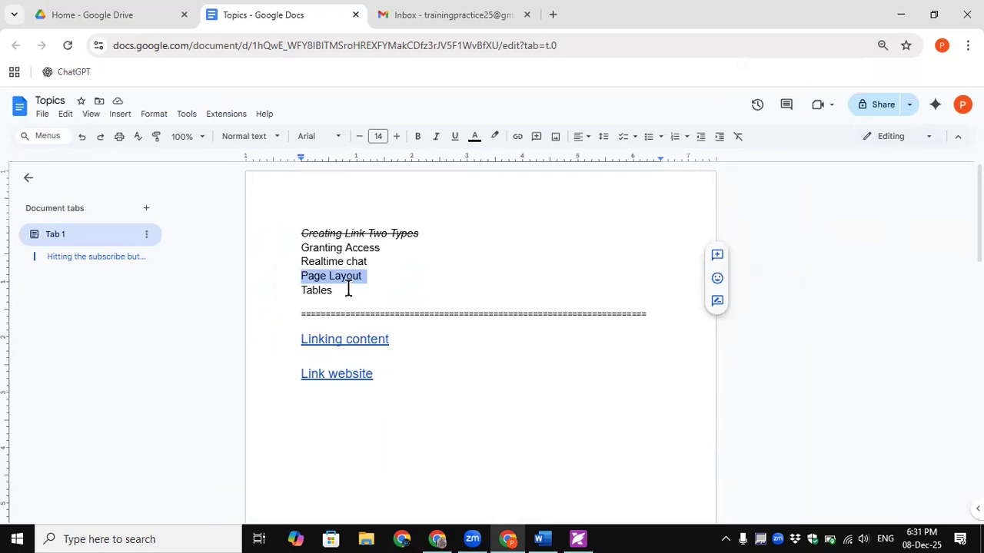
pyautogui.click(151, 115)
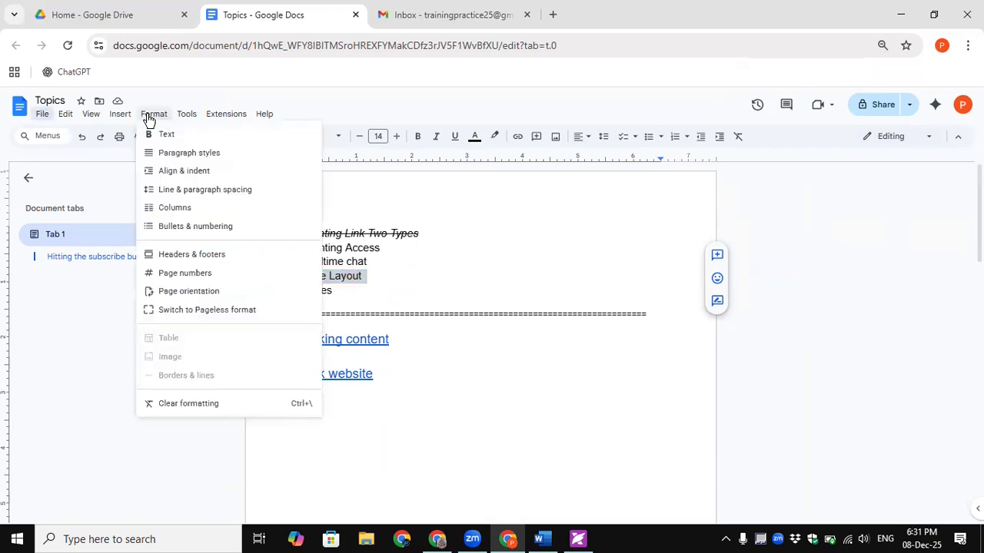
# - Switch the whole document to landscape orientation
pyautogui.click(185, 292)
pyautogui.hotkey('ctrl', '+')
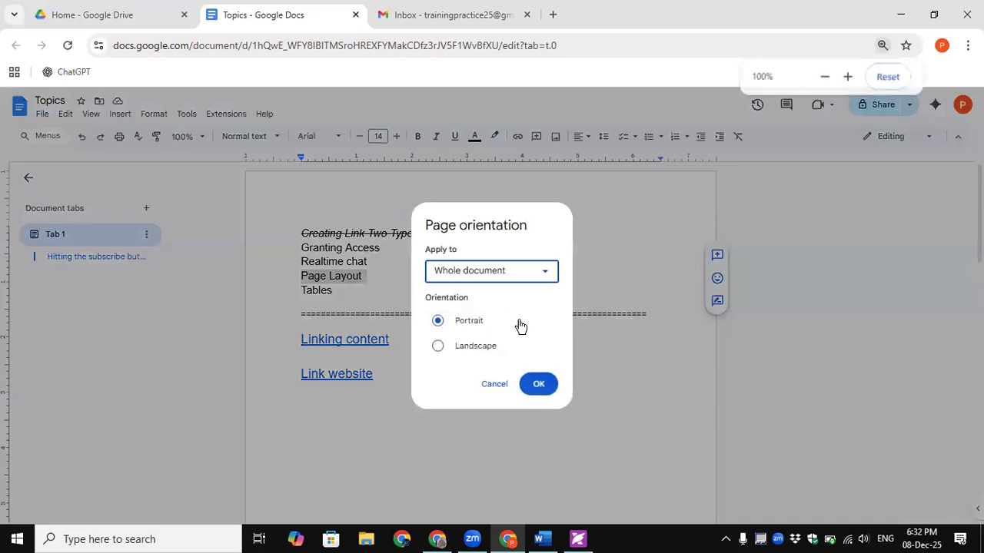
pyautogui.click(848, 76)
pyautogui.click(847, 76)
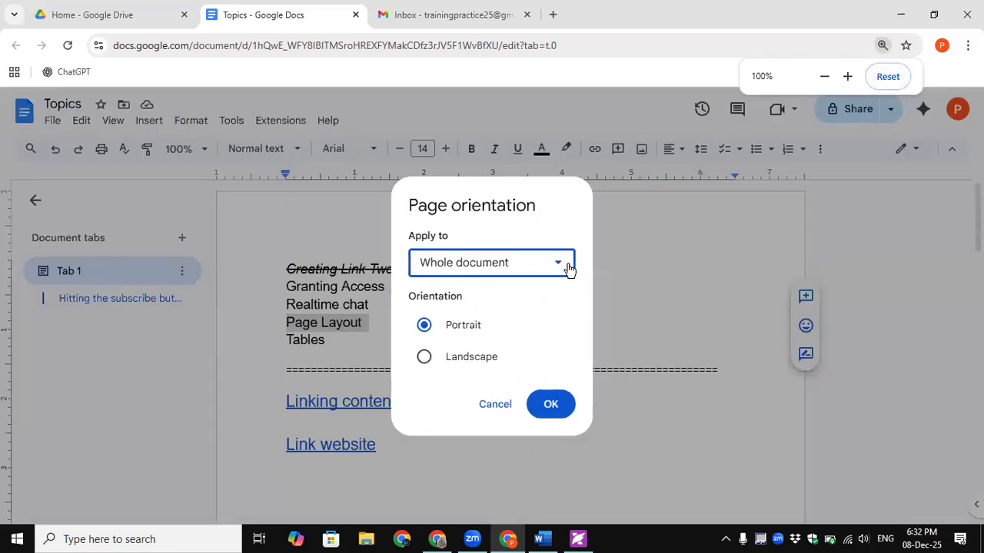
pyautogui.click(456, 362)
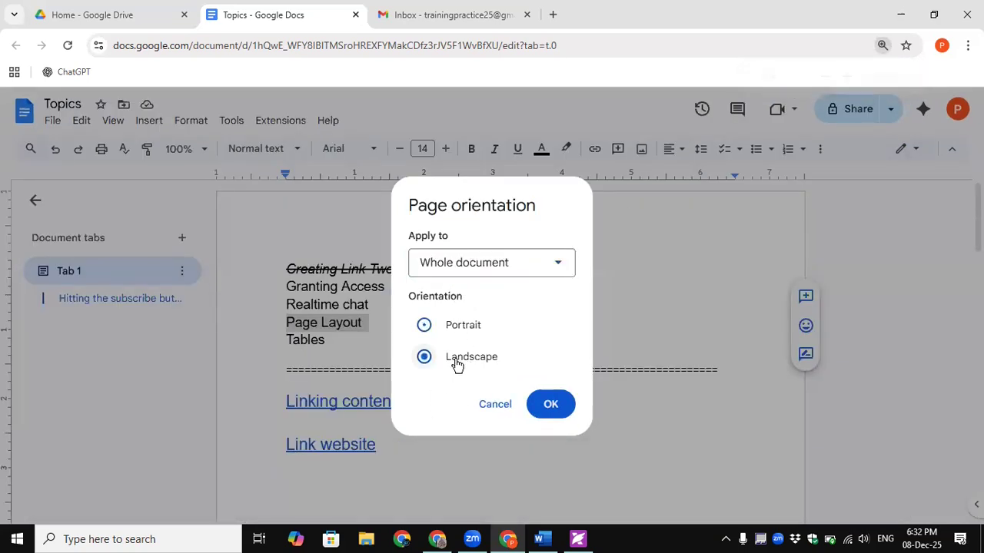
pyautogui.click(452, 330)
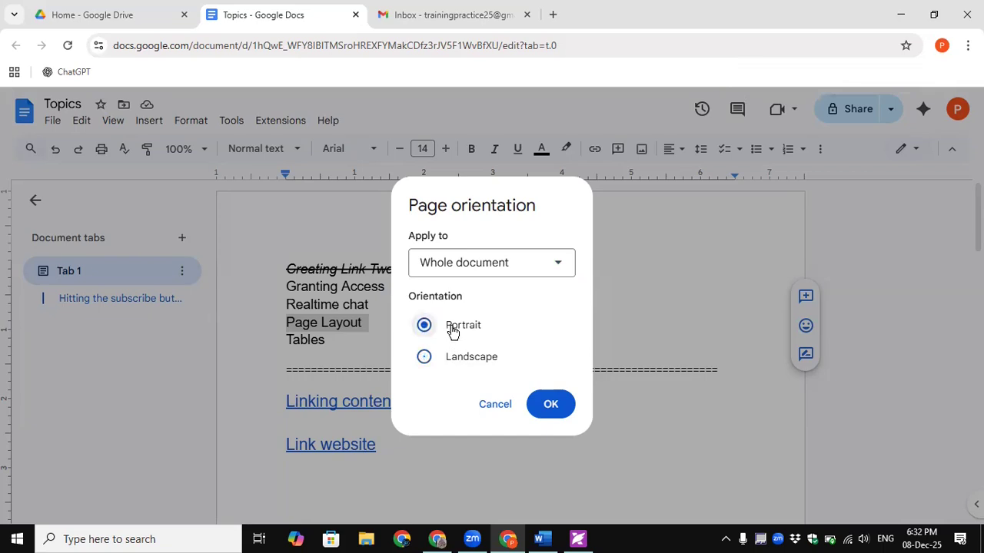
pyautogui.click(469, 358)
pyautogui.click(558, 265)
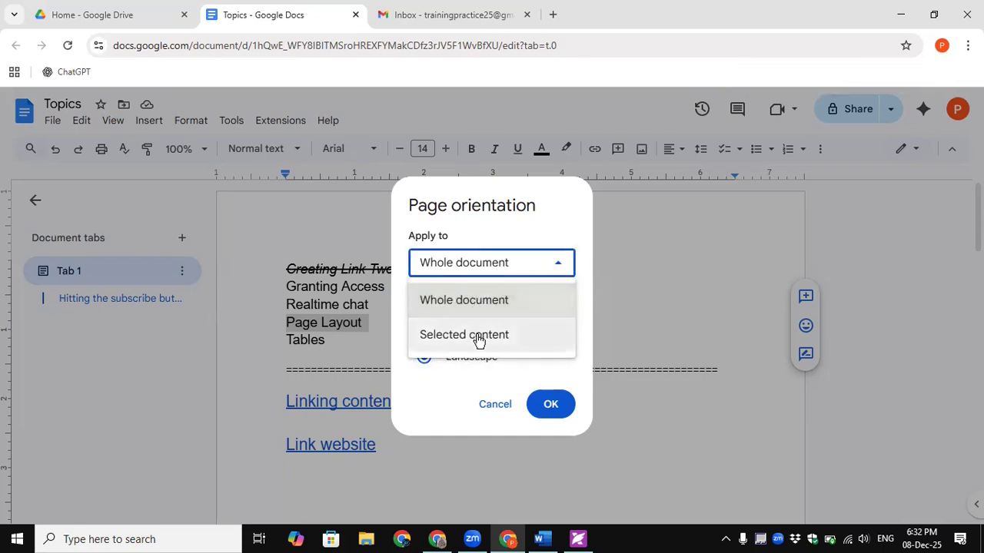
pyautogui.click(487, 301)
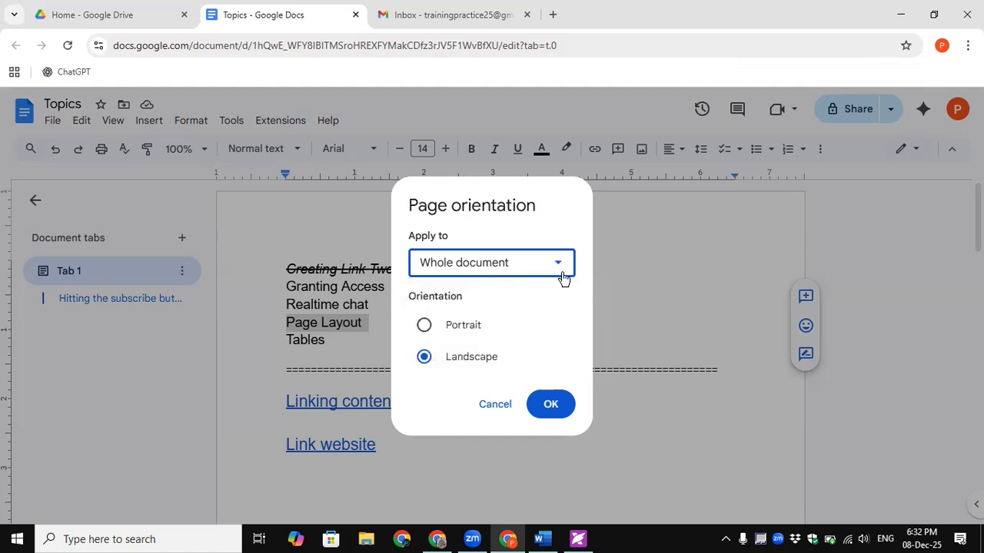
pyautogui.click(550, 405)
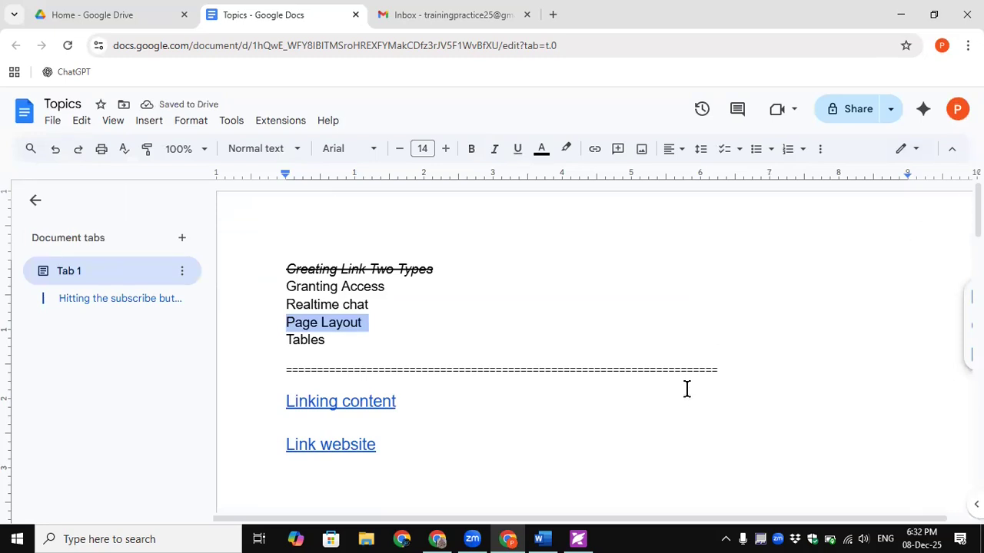
pyautogui.hotkey('ctrl', '-')
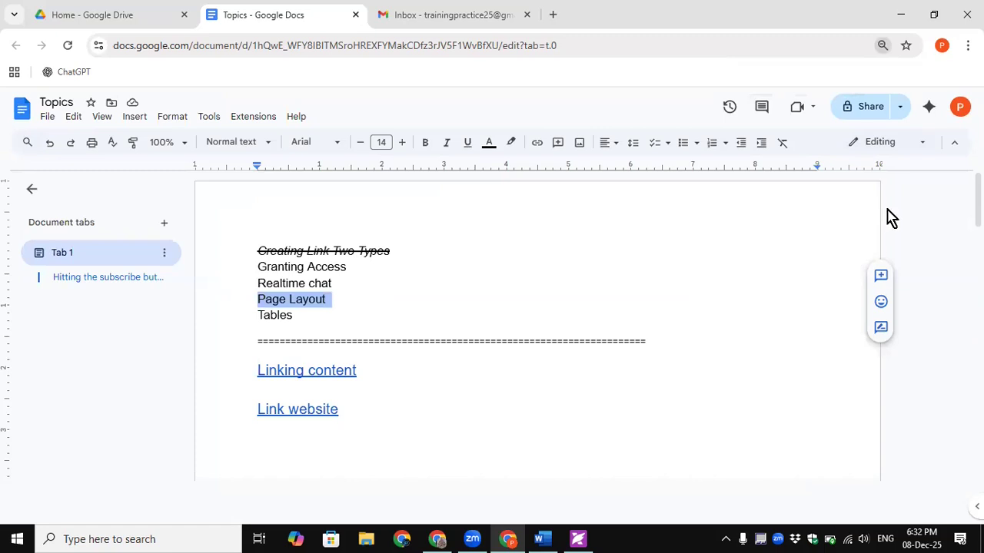
pyautogui.hotkey('ctrl', '-')
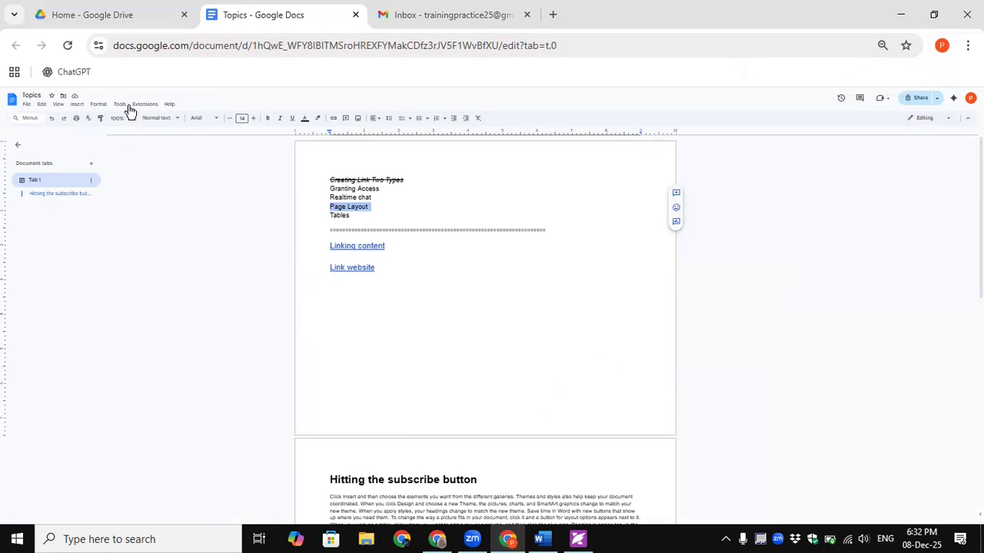
# - Return the document to portrait orientation
pyautogui.click(99, 104)
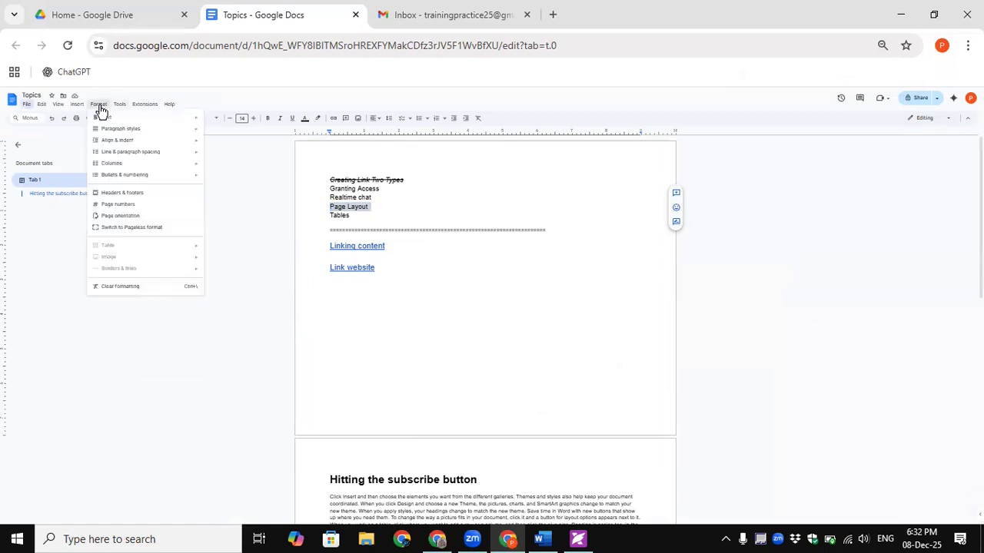
pyautogui.click(129, 216)
pyautogui.click(477, 317)
pyautogui.click(521, 355)
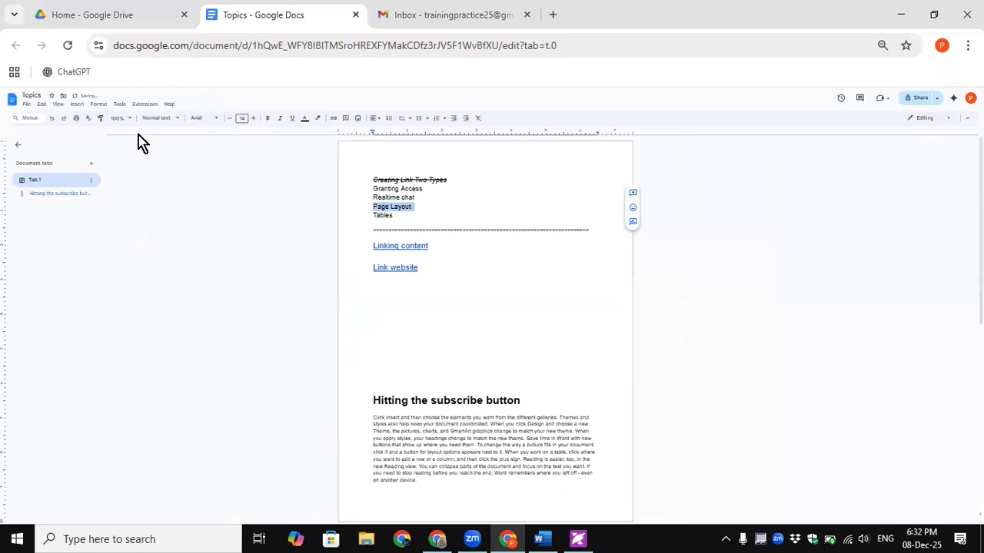
# - Apply landscape orientation to the selected Page Layout content only
pyautogui.click(77, 105)
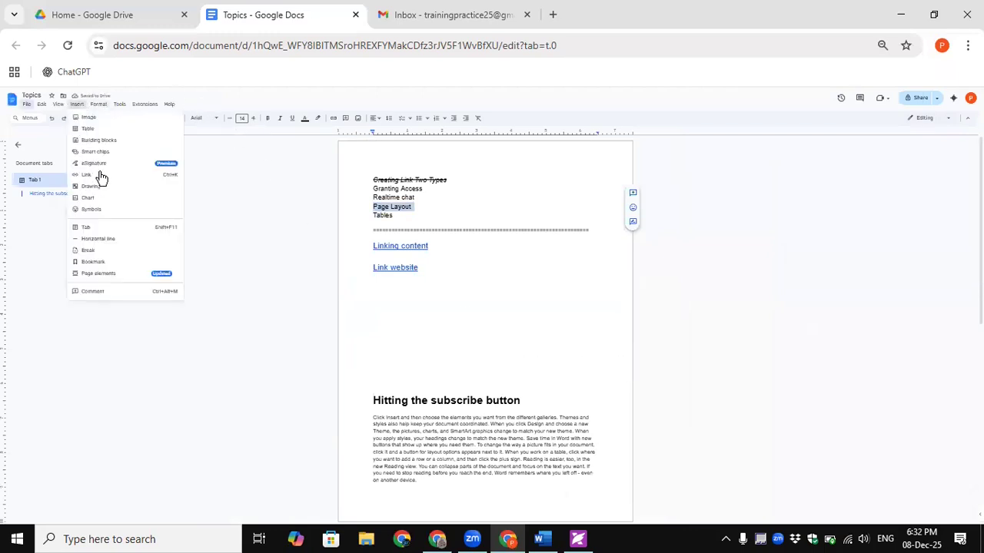
pyautogui.click(97, 106)
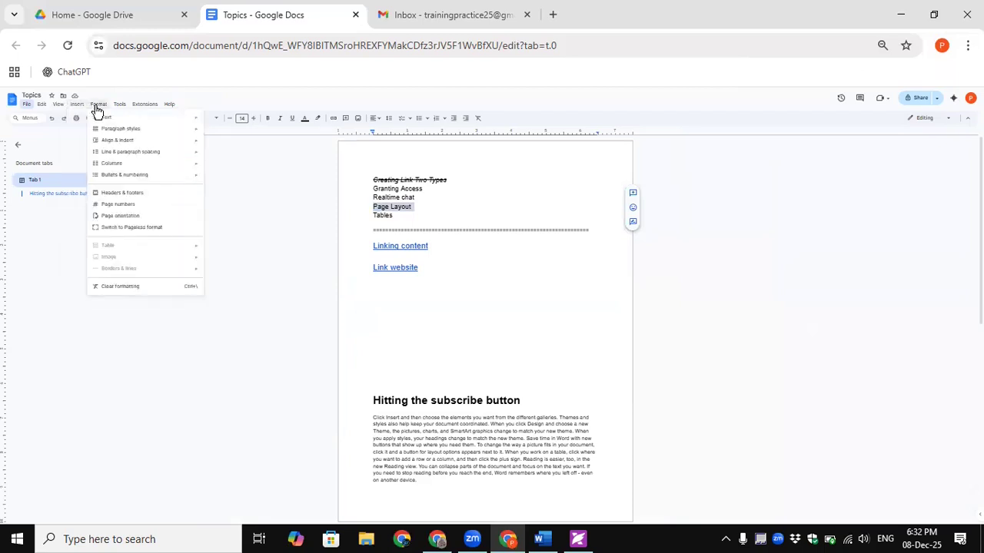
pyautogui.click(113, 216)
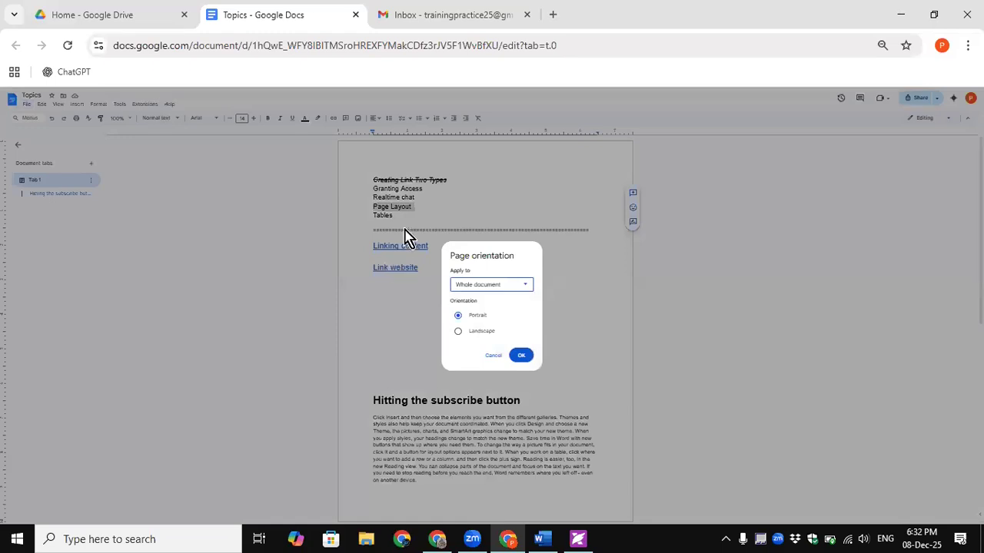
pyautogui.click(478, 332)
pyautogui.click(511, 285)
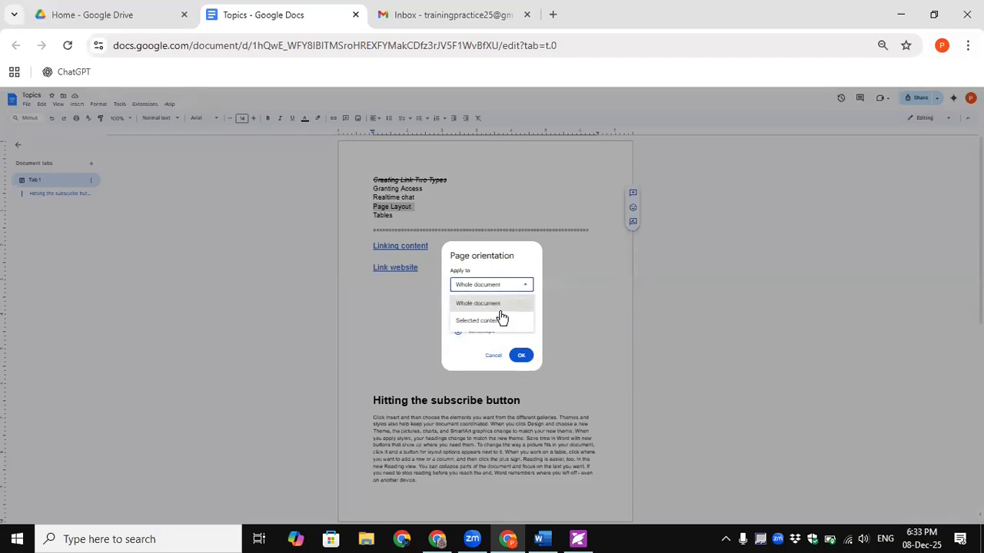
pyautogui.click(497, 321)
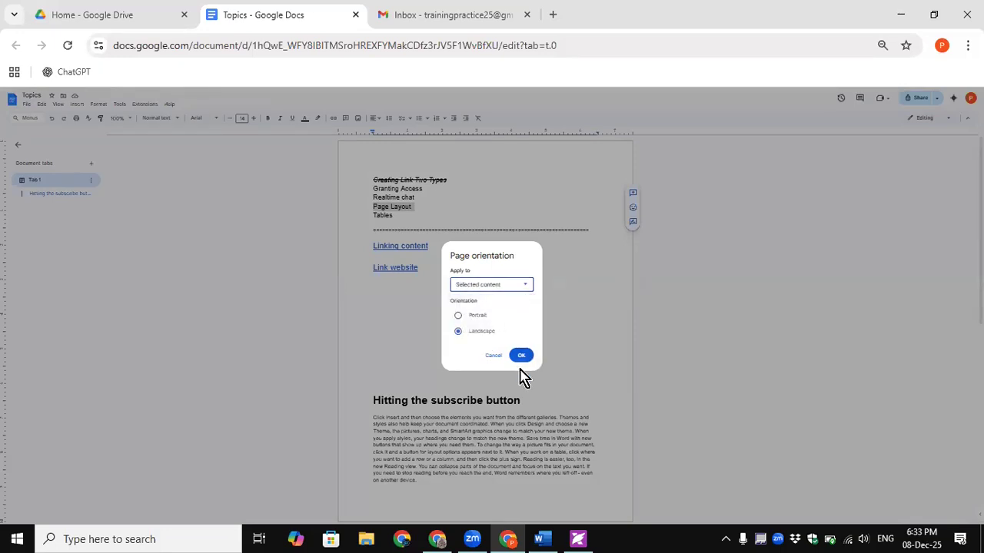
pyautogui.click(521, 355)
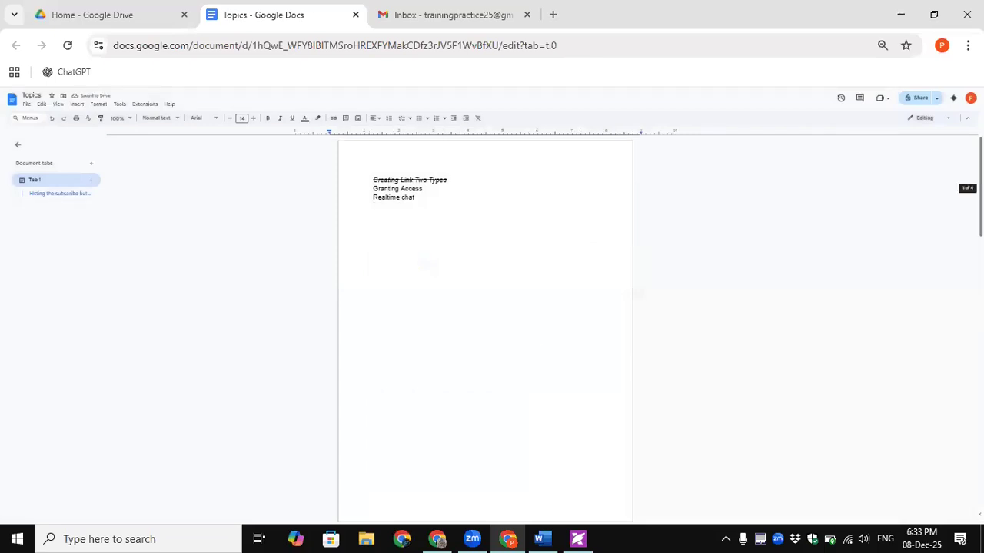
# - Scroll through the pages to inspect the new landscape section
pyautogui.scroll(-4, 485, 330)
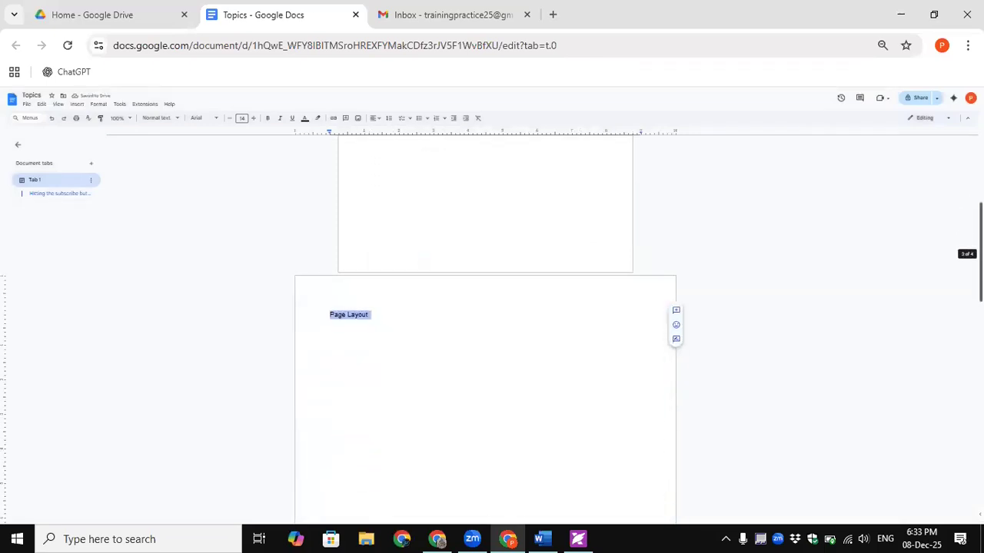
pyautogui.scroll(-3, 485, 330)
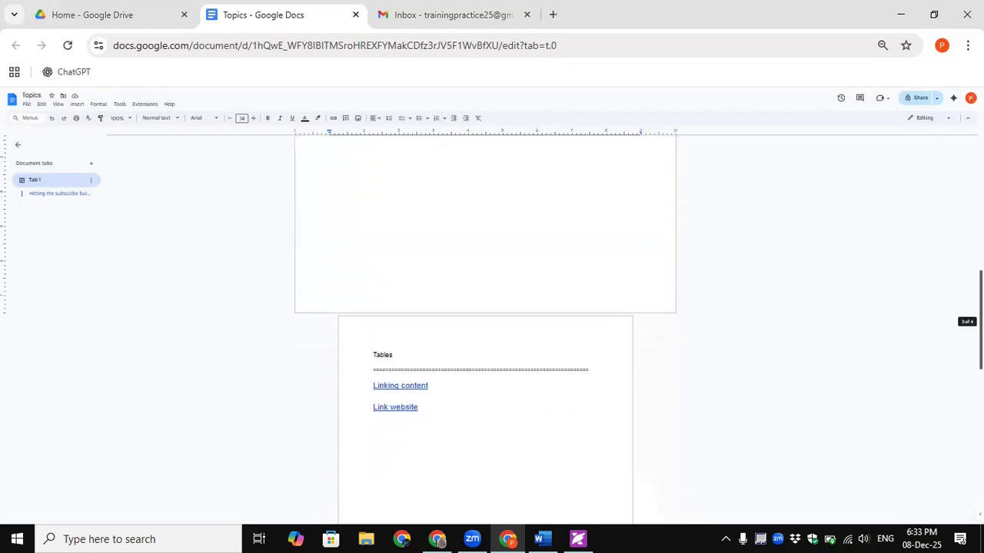
pyautogui.scroll(7, 450, 225)
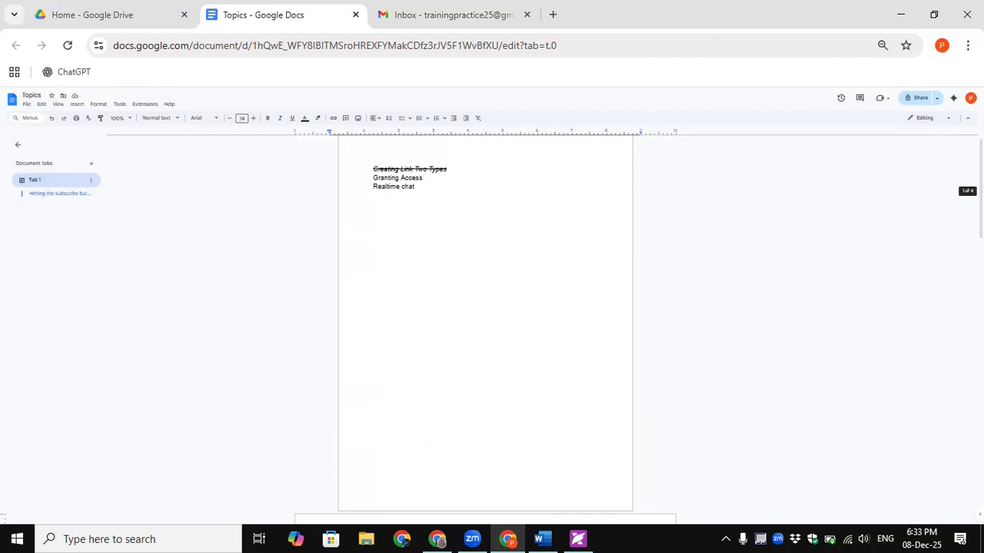
pyautogui.scroll(-4, 485, 323)
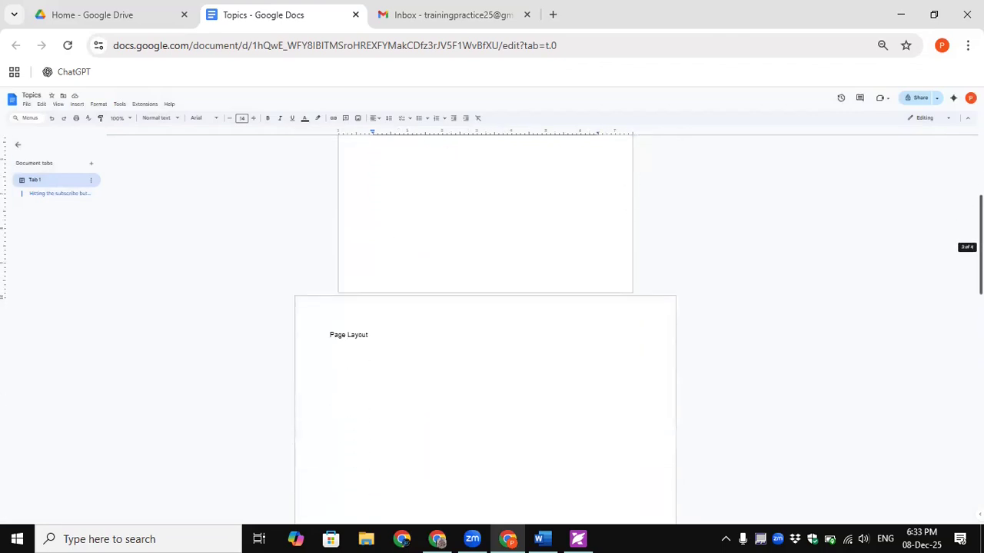
pyautogui.scroll(-1, 484, 323)
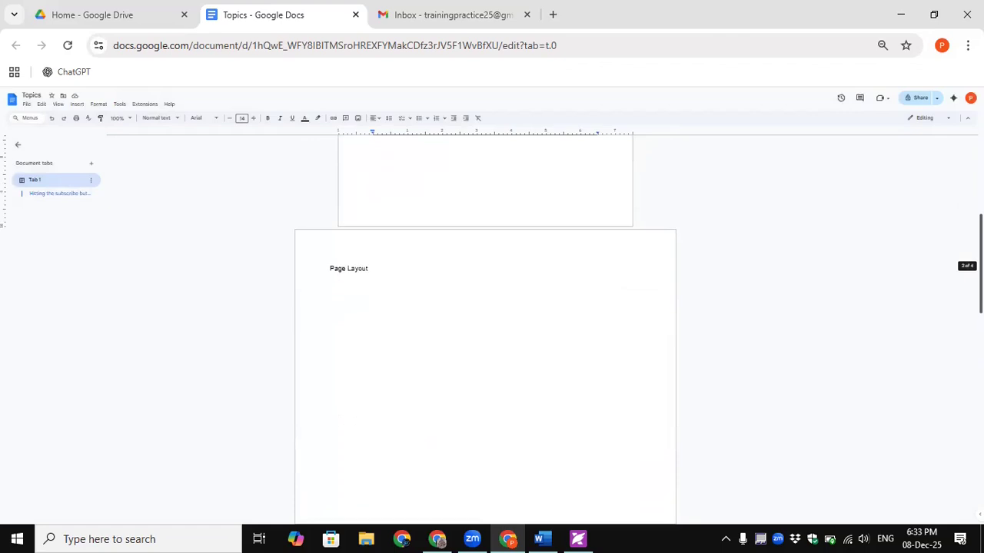
pyautogui.scroll(-4, 484, 323)
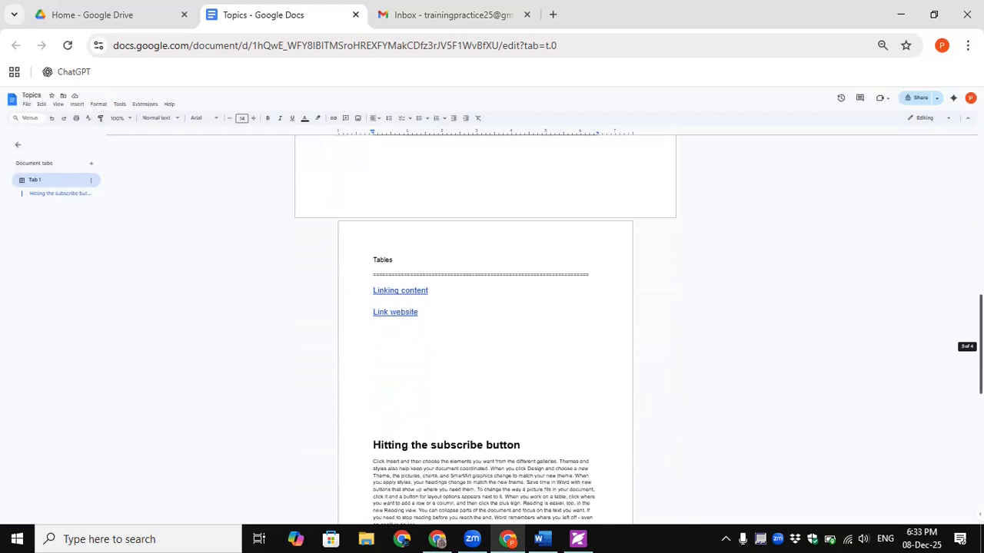
pyautogui.scroll(2, 485, 323)
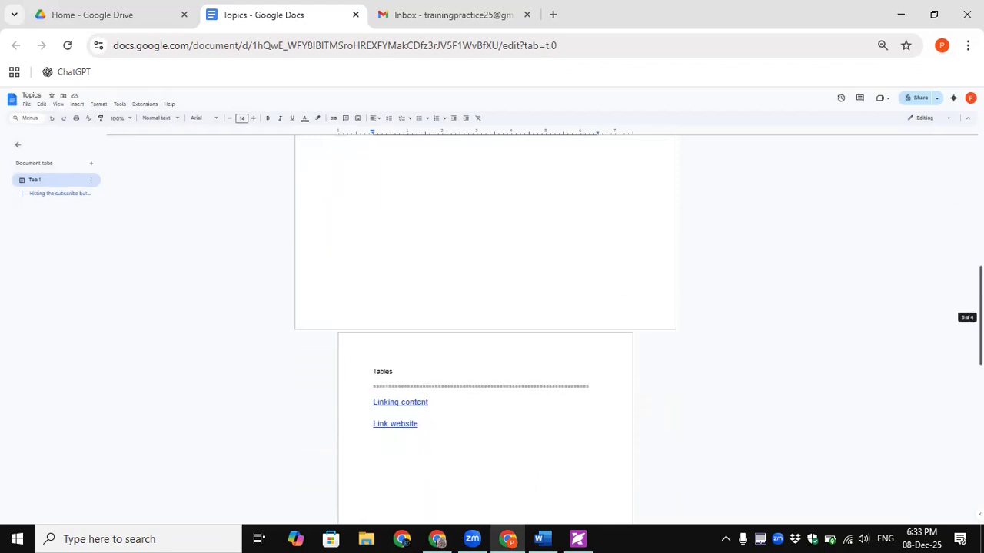
pyautogui.scroll(3, 484, 323)
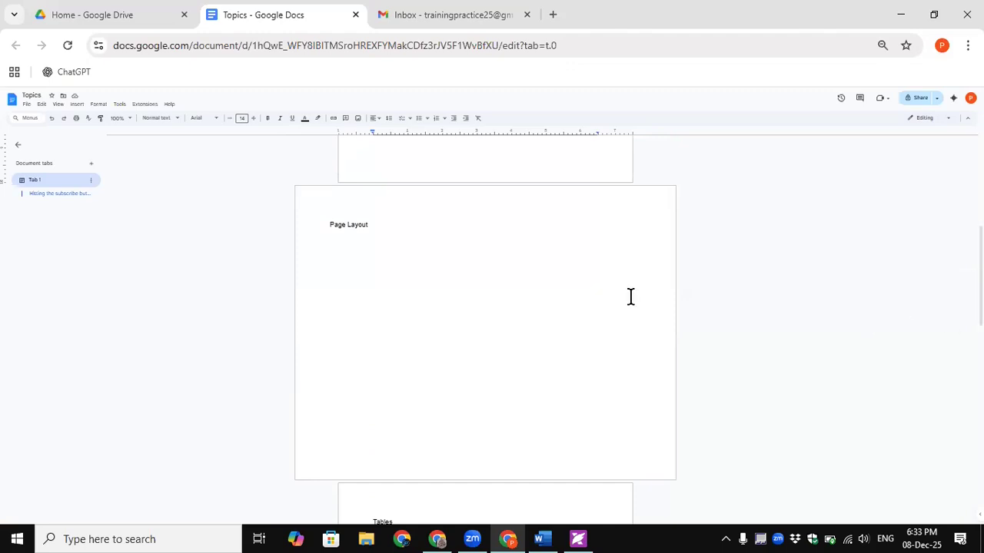
pyautogui.moveTo(982, 276); pyautogui.dragTo(982, 190)
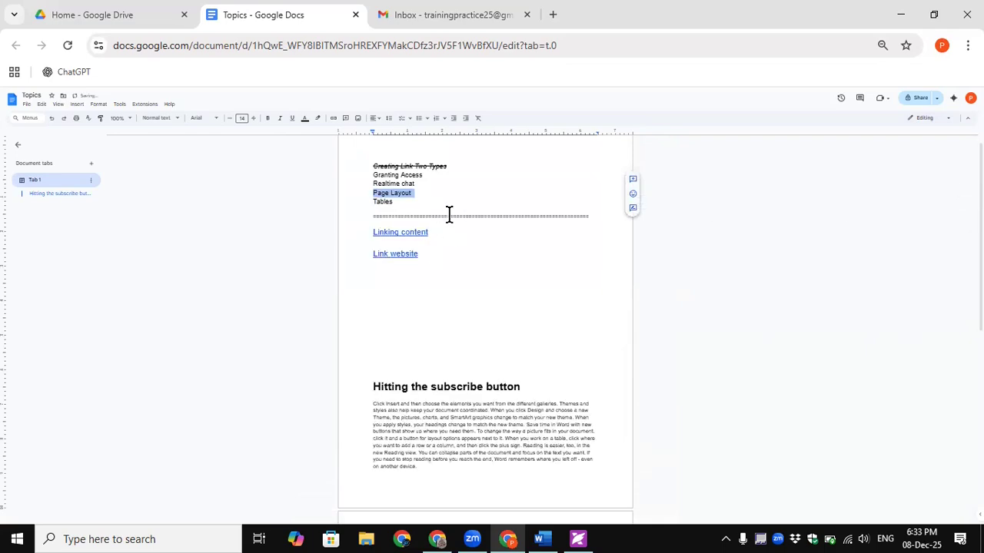
# - Reset browser zoom to 100% and apply Strikethrough to the Page Layout text
pyautogui.click(887, 79)
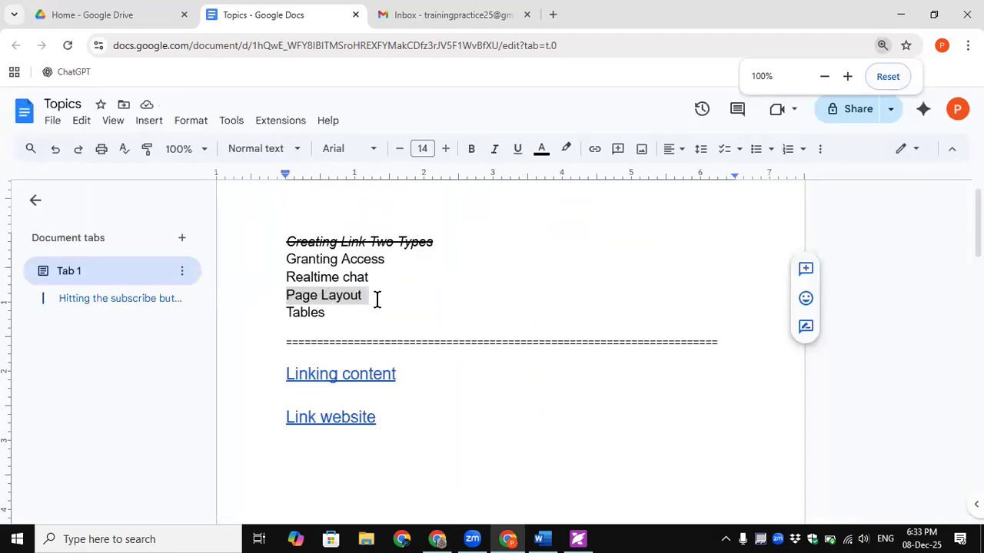
pyautogui.moveTo(364, 295); pyautogui.dragTo(274, 295)
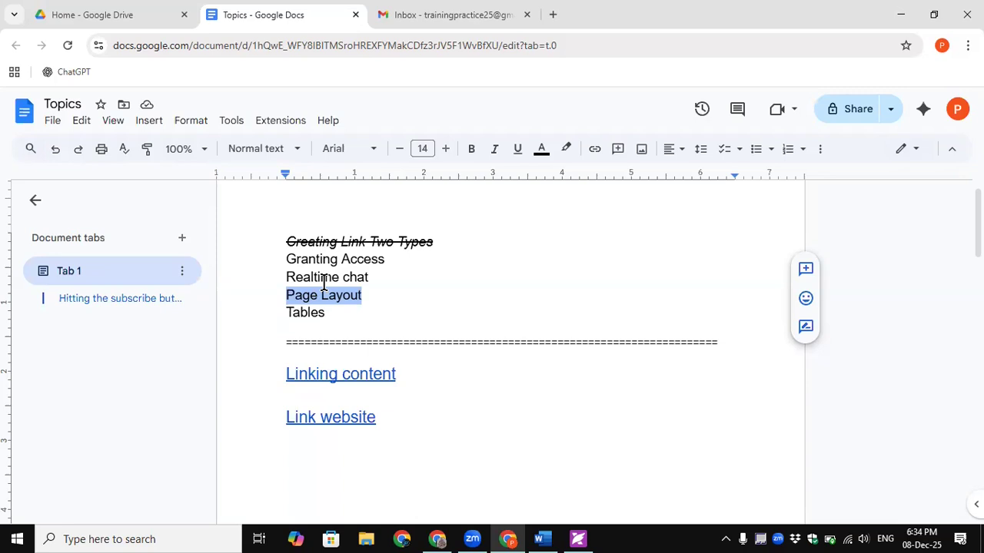
pyautogui.click(192, 123)
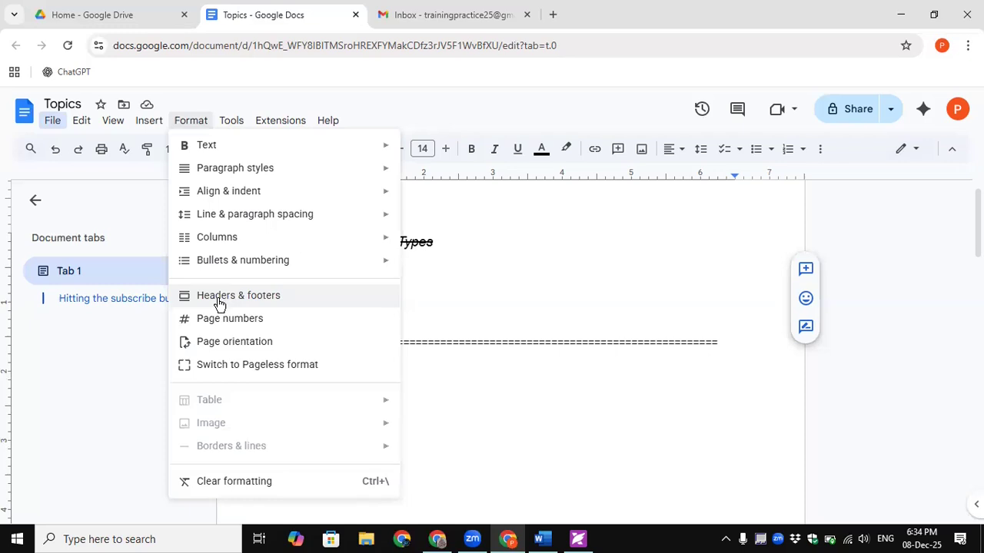
pyautogui.click(485, 308)
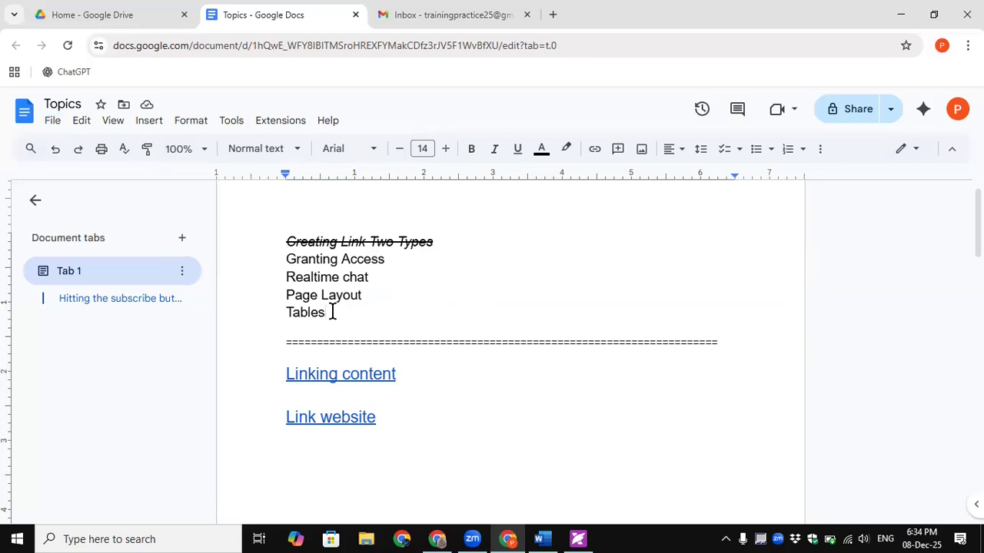
pyautogui.moveTo(361, 293); pyautogui.dragTo(271, 292)
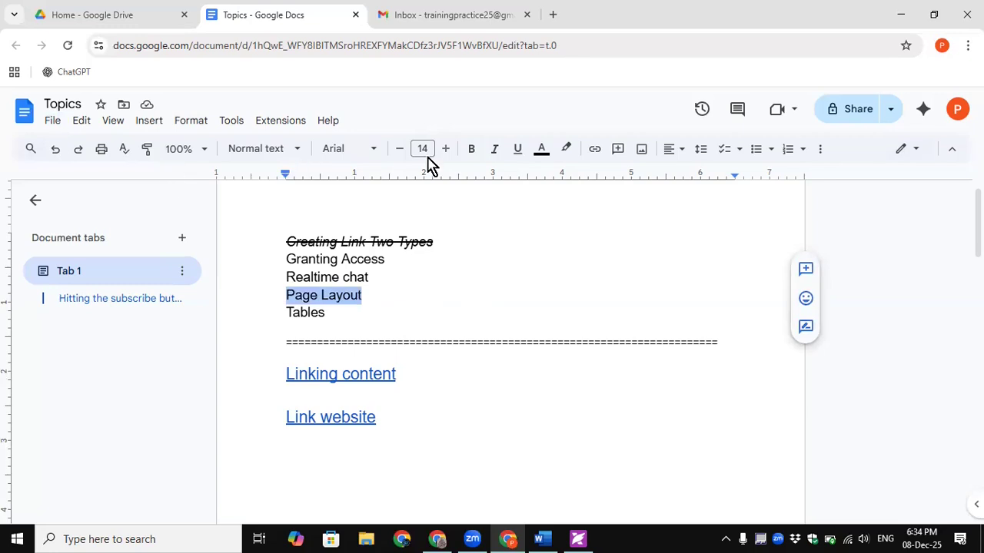
pyautogui.click(187, 123)
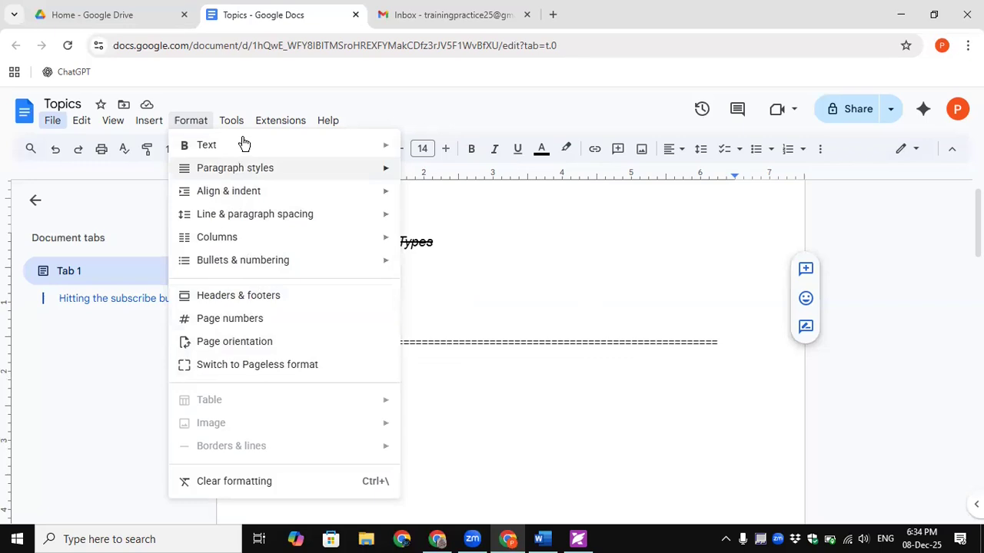
pyautogui.moveTo(246, 144)
pyautogui.click(448, 220)
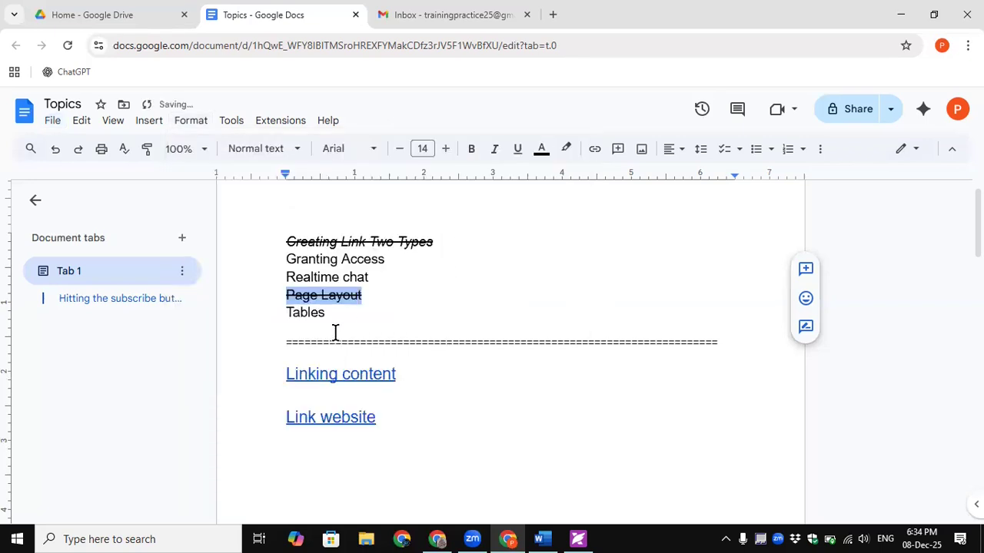
pyautogui.click(375, 293)
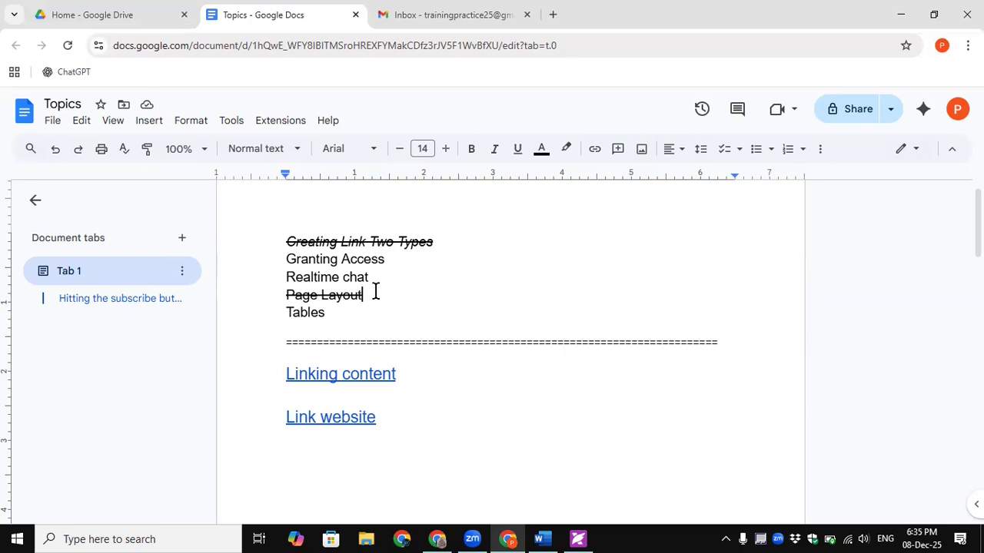
# - Change the Linking content link's text to 'Heading 1'
pyautogui.click(372, 292)
pyautogui.click(346, 375)
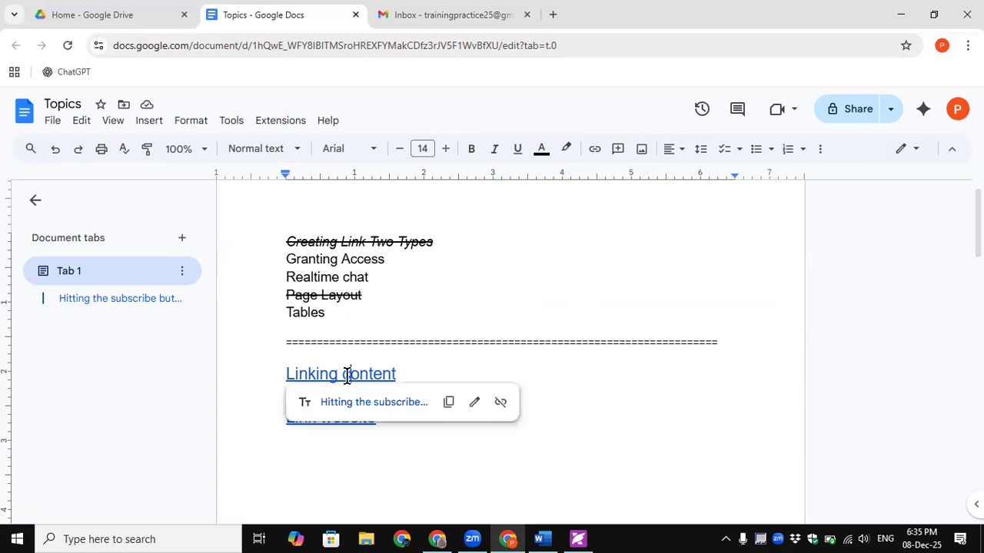
pyautogui.click(474, 404)
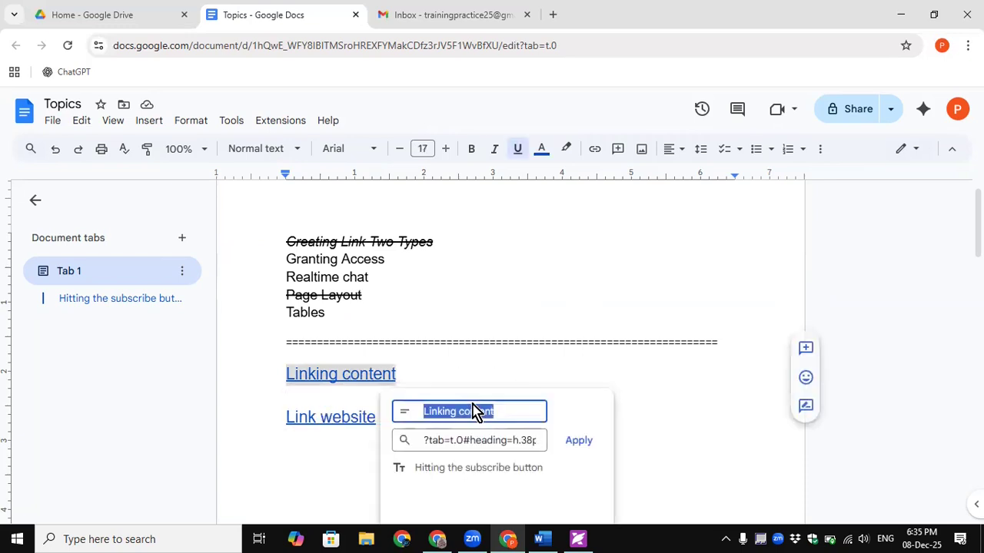
pyautogui.moveTo(495, 414); pyautogui.dragTo(416, 414)
pyautogui.click(458, 412)
pyautogui.write('H')
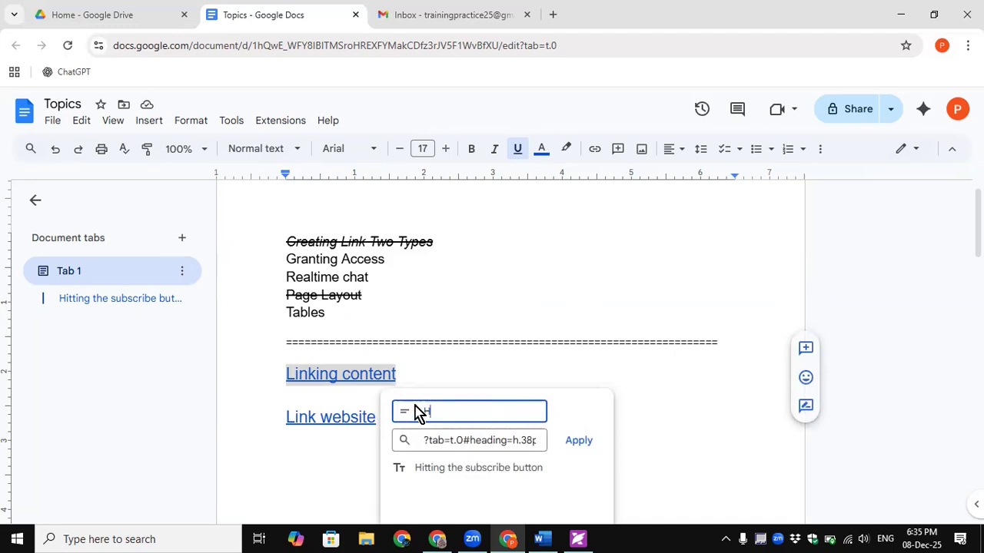
pyautogui.write('eading 1')
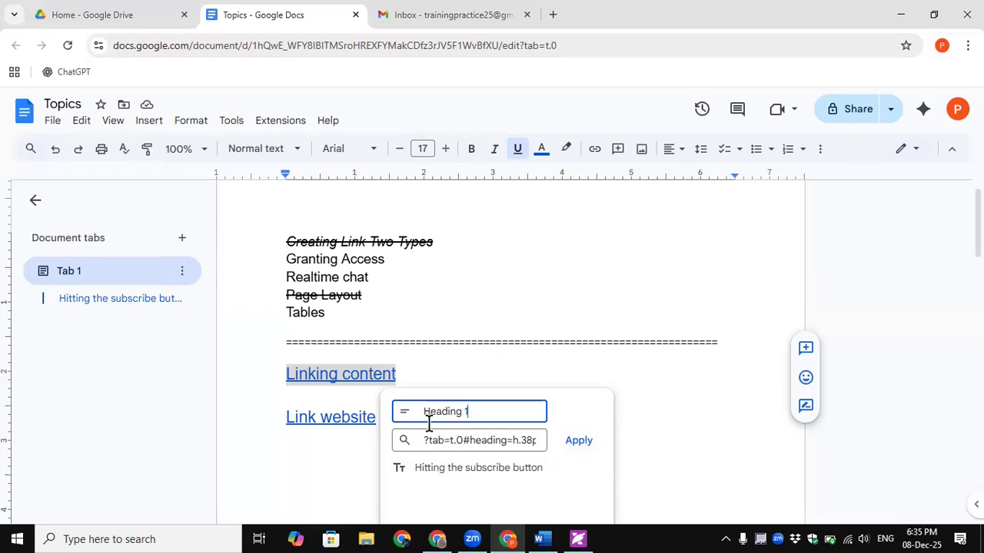
pyautogui.click(581, 441)
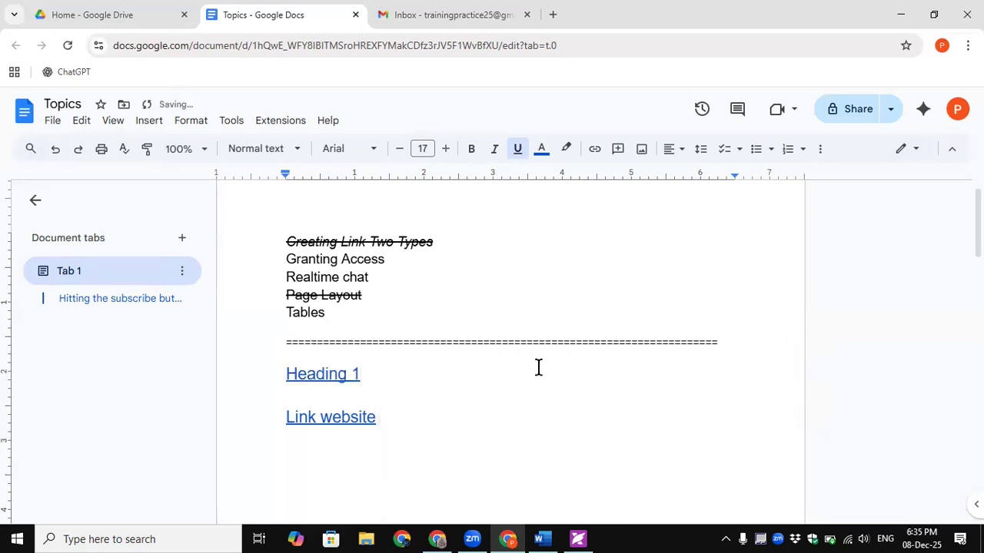
# - Follow the Heading 1 link to the 'Hitting the subscribe button' heading
pyautogui.click(308, 374)
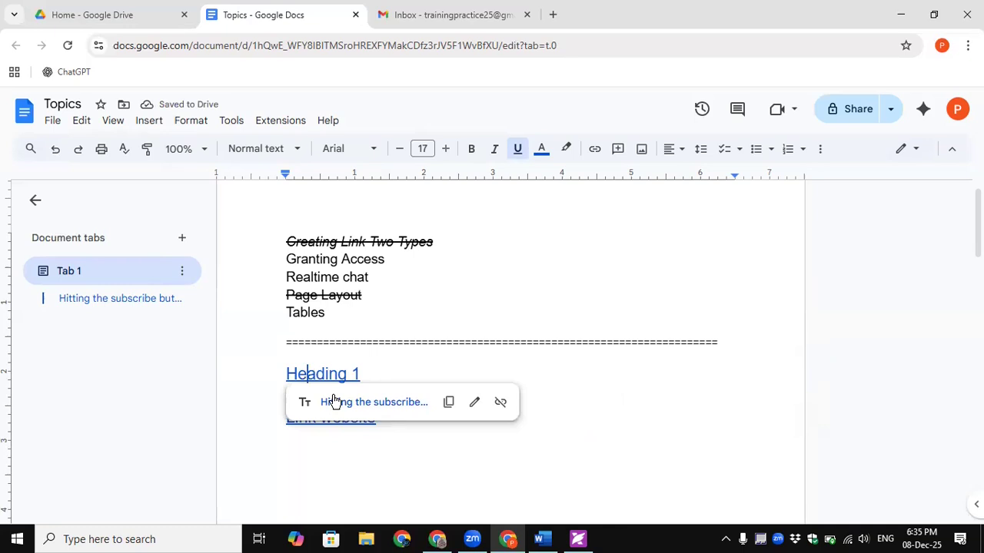
pyautogui.click(334, 401)
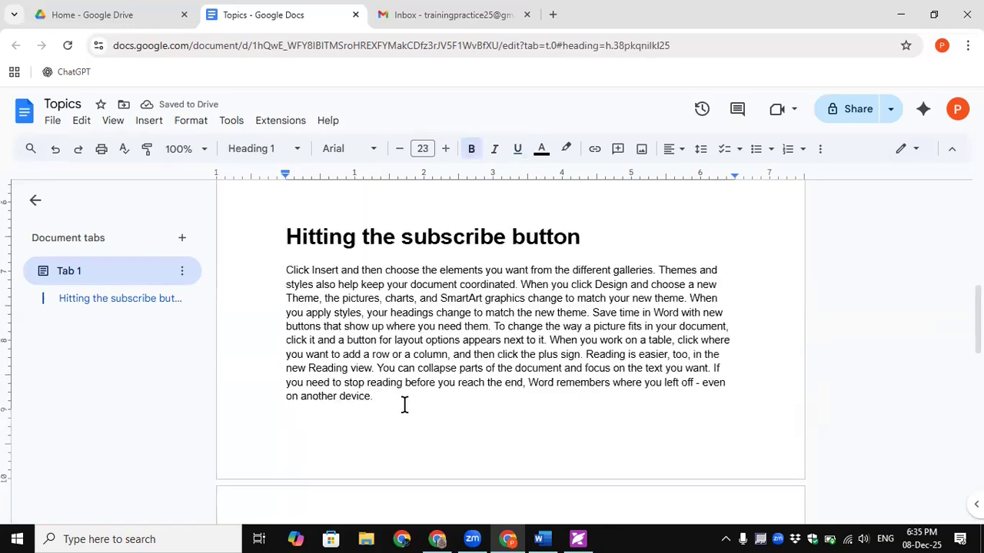
pyautogui.scroll(7, 404, 405)
pyautogui.moveTo(377, 402); pyautogui.dragTo(284, 399)
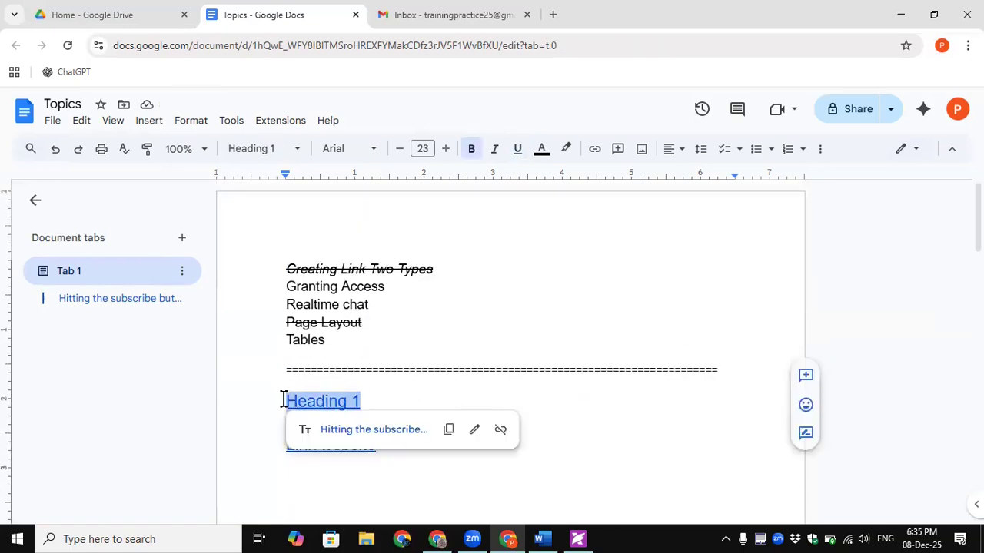
pyautogui.click(615, 407)
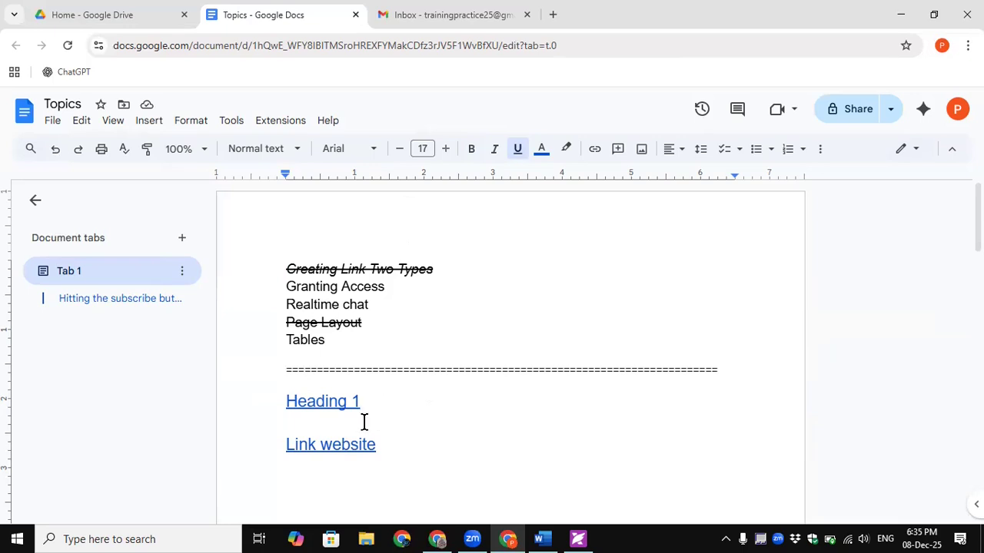
pyautogui.moveTo(362, 324); pyautogui.dragTo(281, 323)
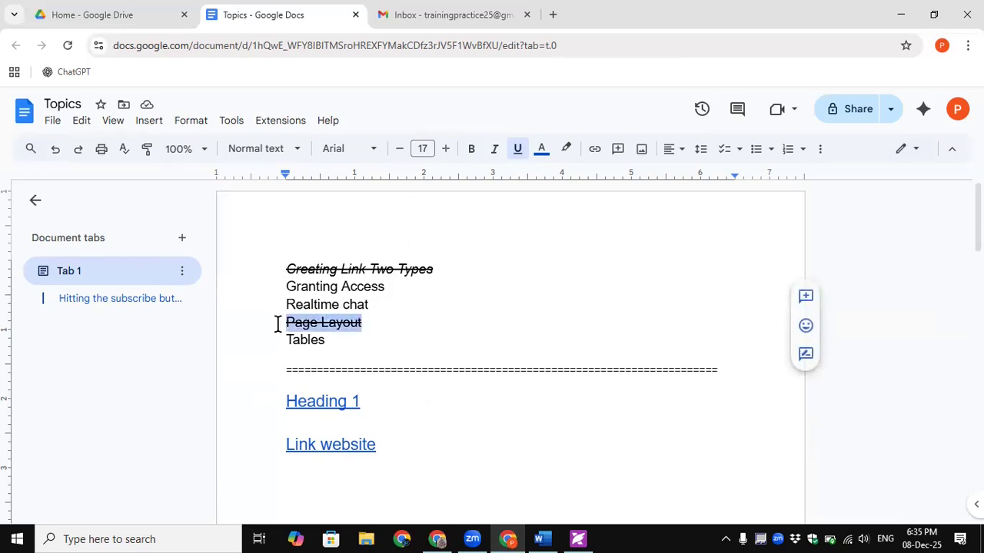
pyautogui.click(408, 419)
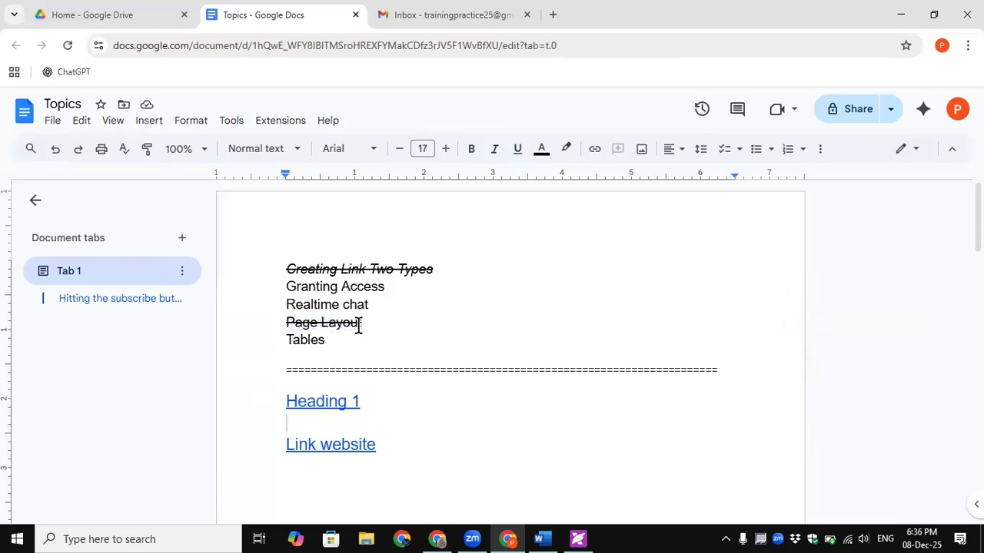
pyautogui.click(378, 409)
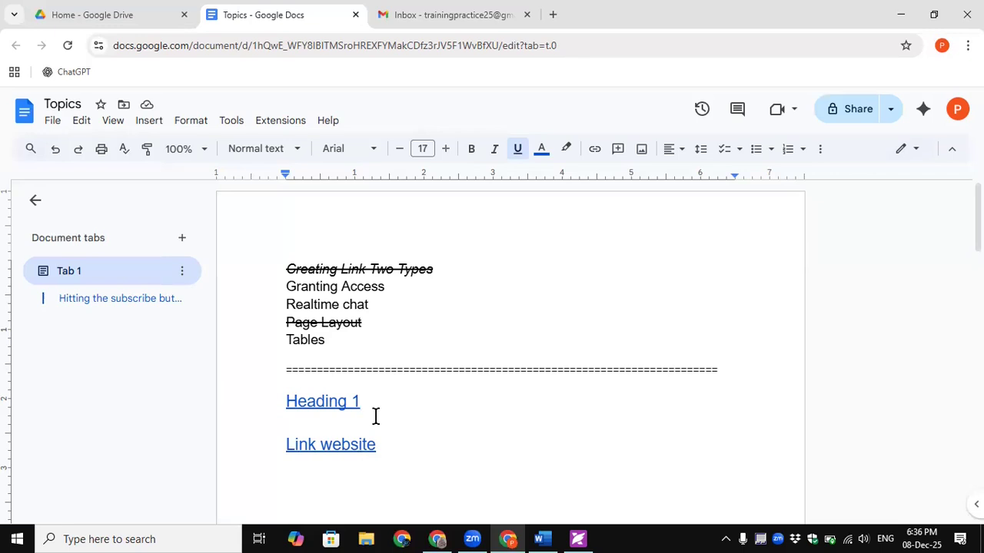
pyautogui.click(277, 401)
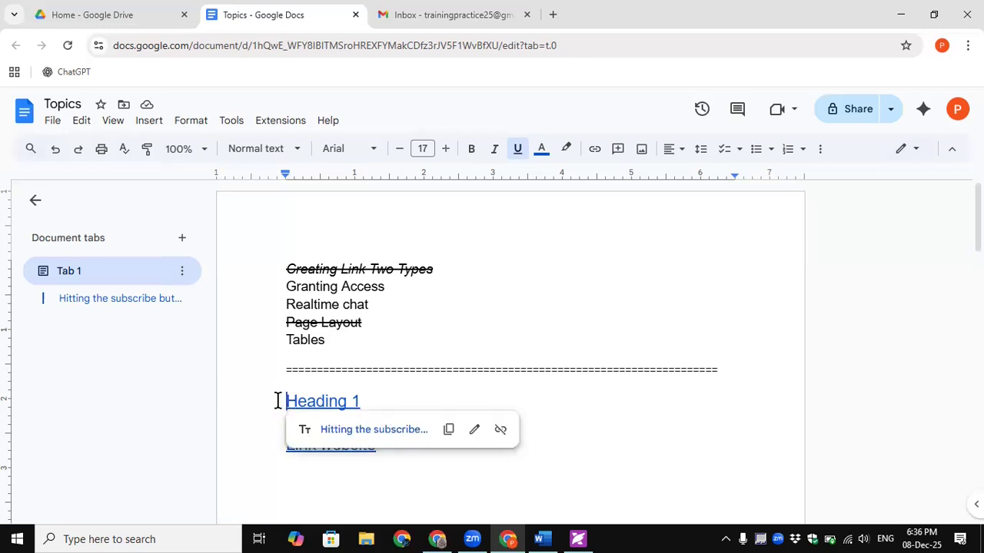
pyautogui.moveTo(285, 402); pyautogui.dragTo(362, 402)
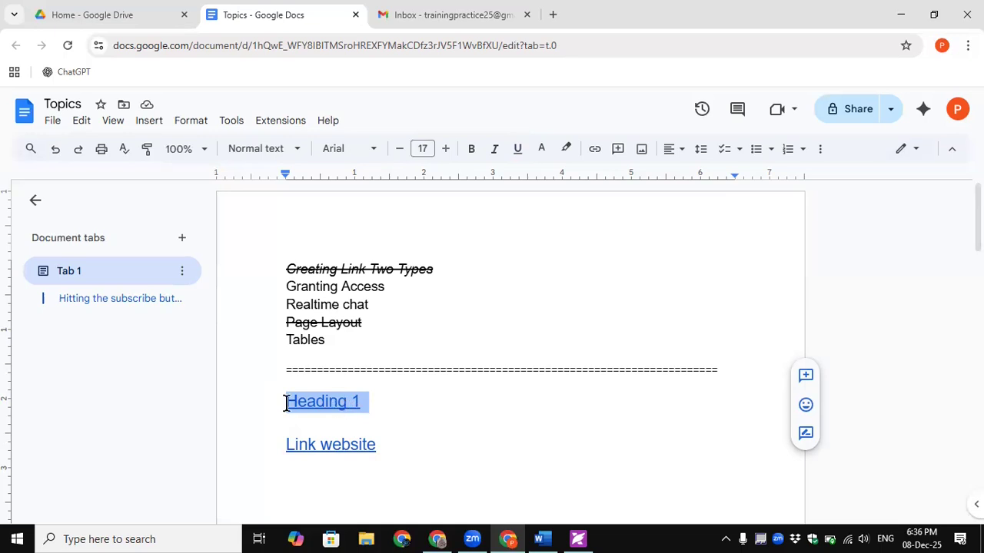
pyautogui.press('Right')
pyautogui.scroll(-2, 274, 400)
pyautogui.moveTo(274, 253); pyautogui.dragTo(510, 331)
pyautogui.scroll(5, 510, 331)
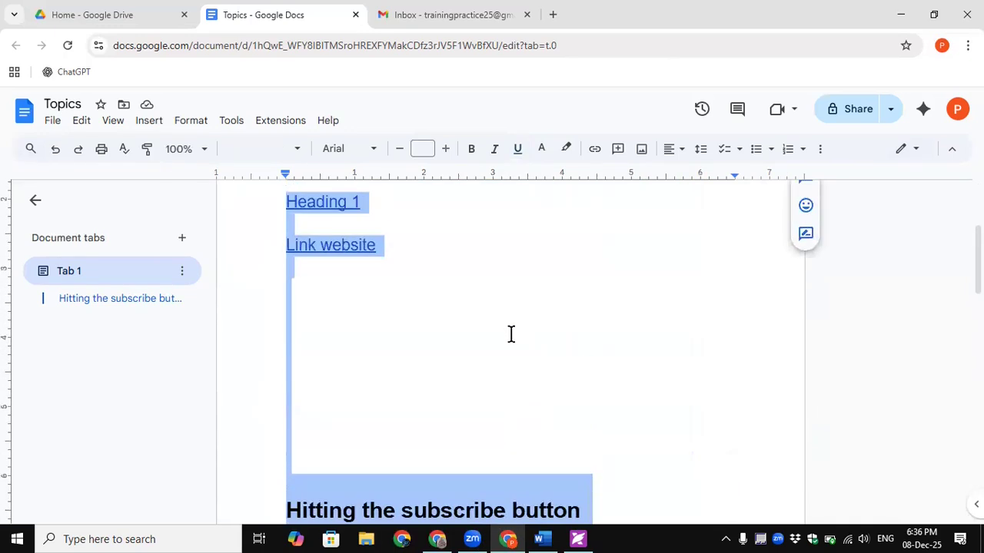
pyautogui.scroll(-6, 511, 332)
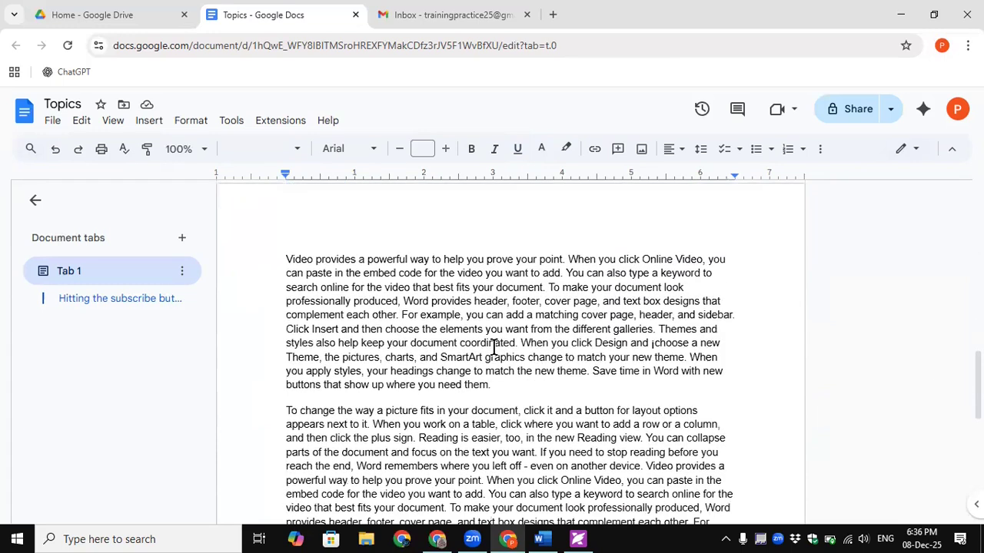
pyautogui.scroll(8, 494, 348)
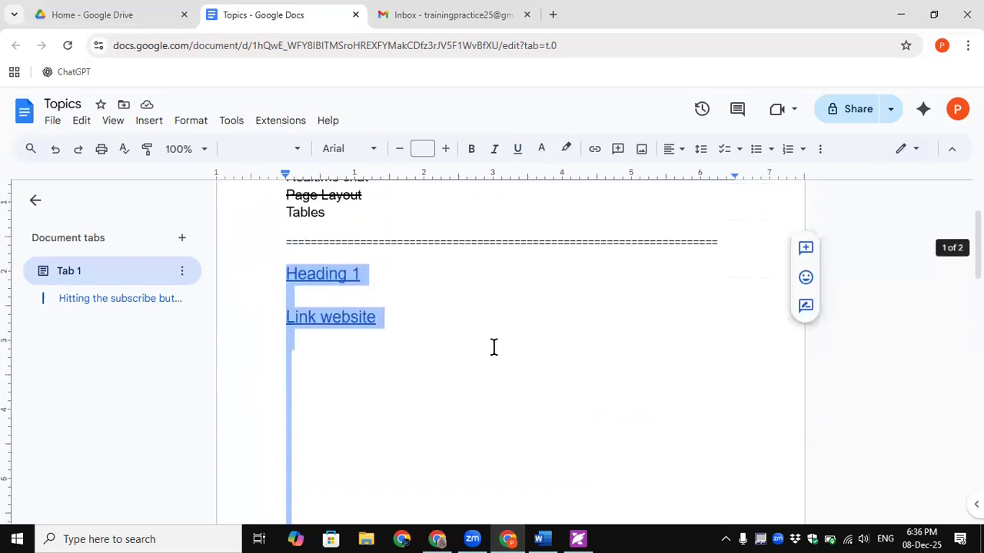
pyautogui.scroll(1, 495, 348)
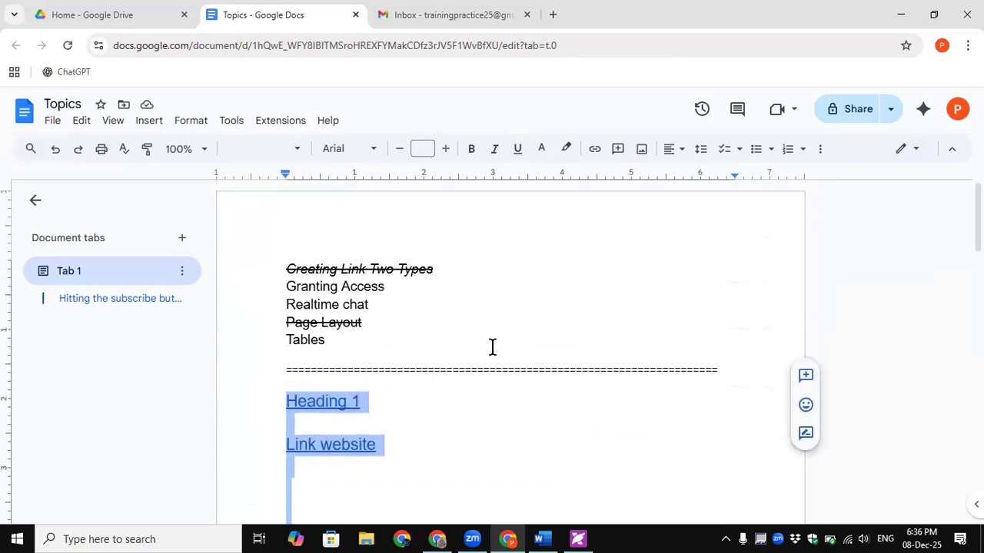
pyautogui.click(493, 345)
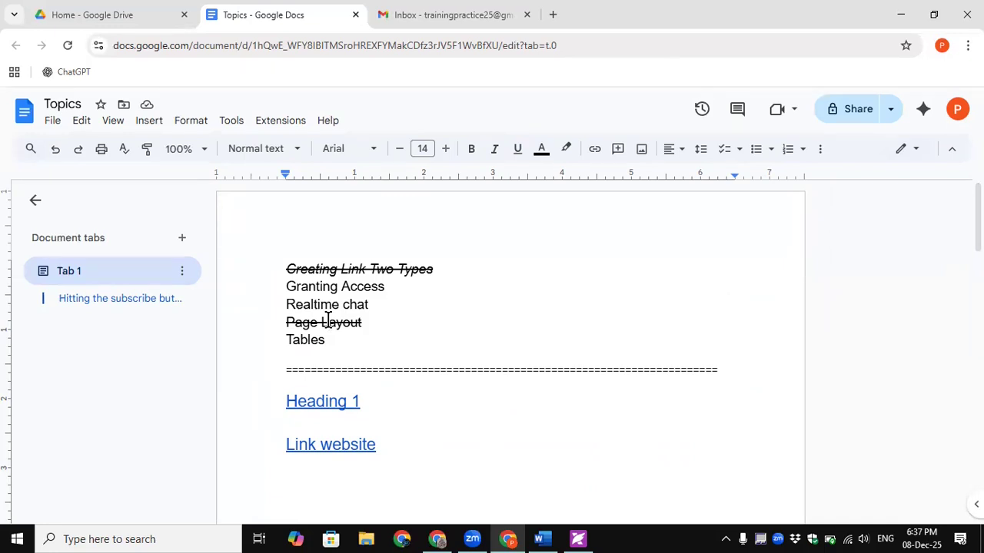
# - Join Link website onto the Heading 1 line, spaced right with tabs
pyautogui.click(395, 403)
pyautogui.press('Tab')
pyautogui.press('Delete')
pyautogui.press('Delete')
pyautogui.press('Tab')
pyautogui.press('Tab')
pyautogui.press('Tab')
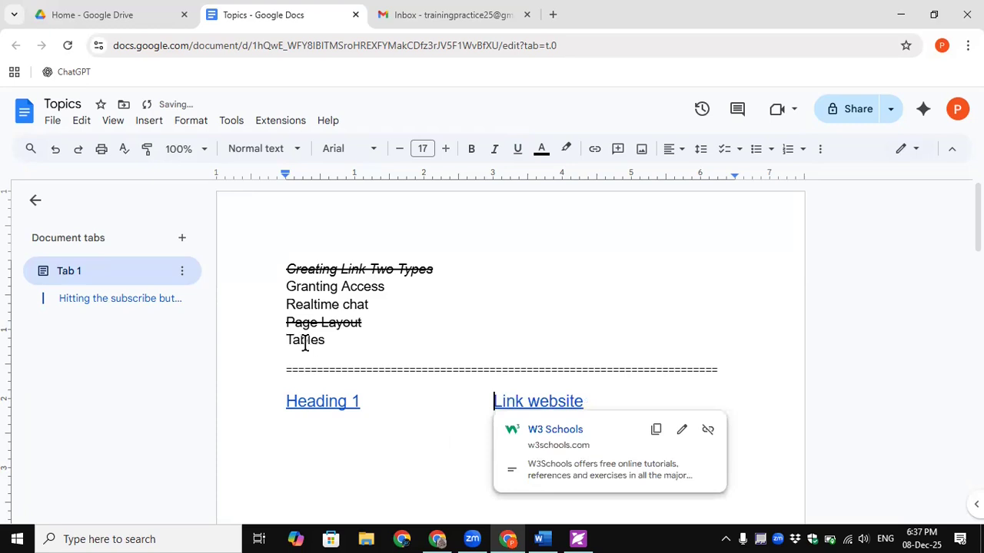
pyautogui.press('Up')
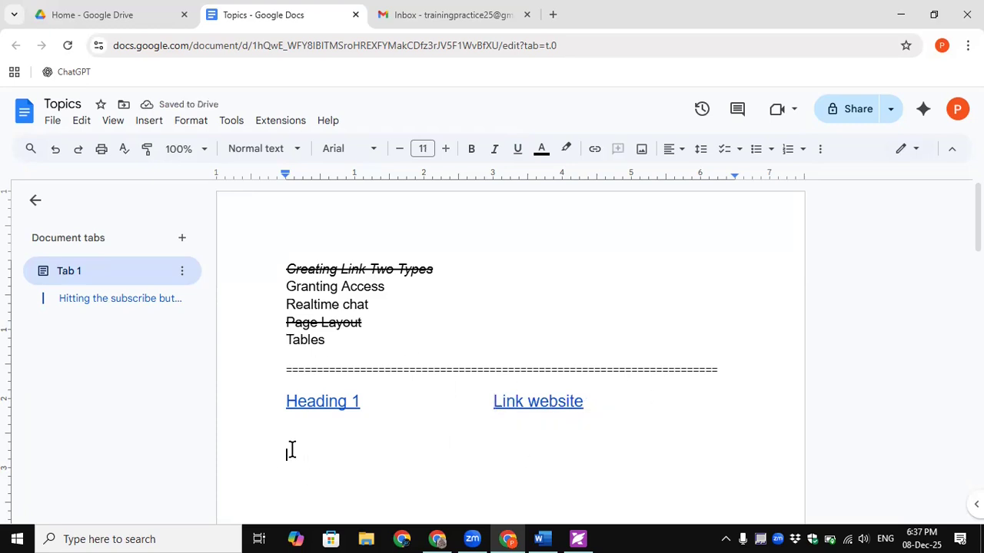
# - Place the caret on the empty line below the Heading 1 and Link website line
pyautogui.click(290, 445)
pyautogui.click(149, 121)
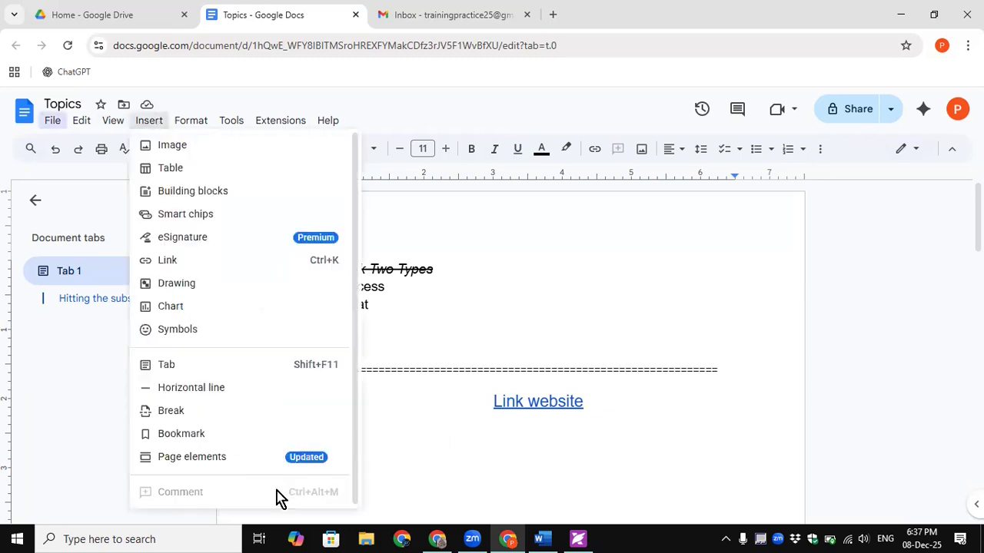
pyautogui.click(405, 449)
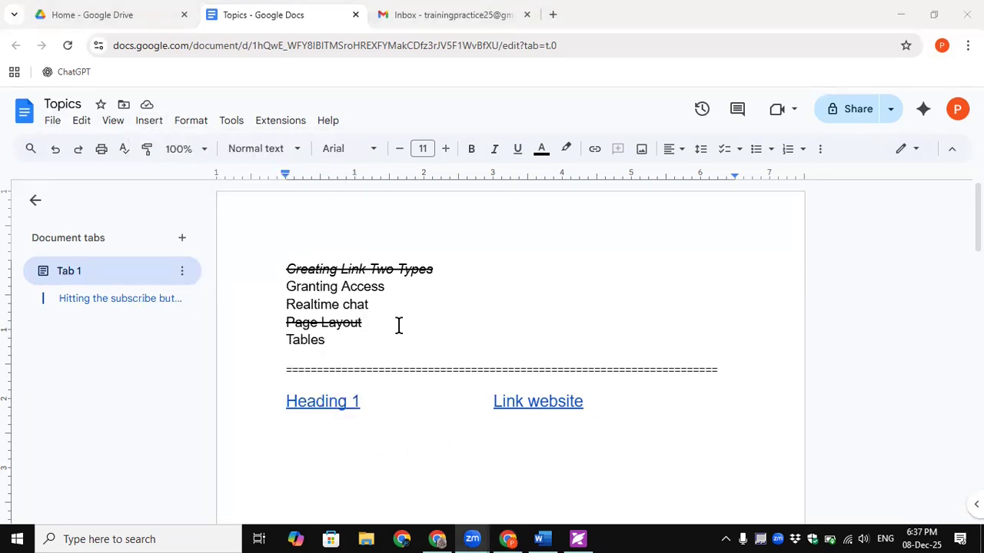
pyautogui.click(335, 343)
pyautogui.doubleClick(307, 341)
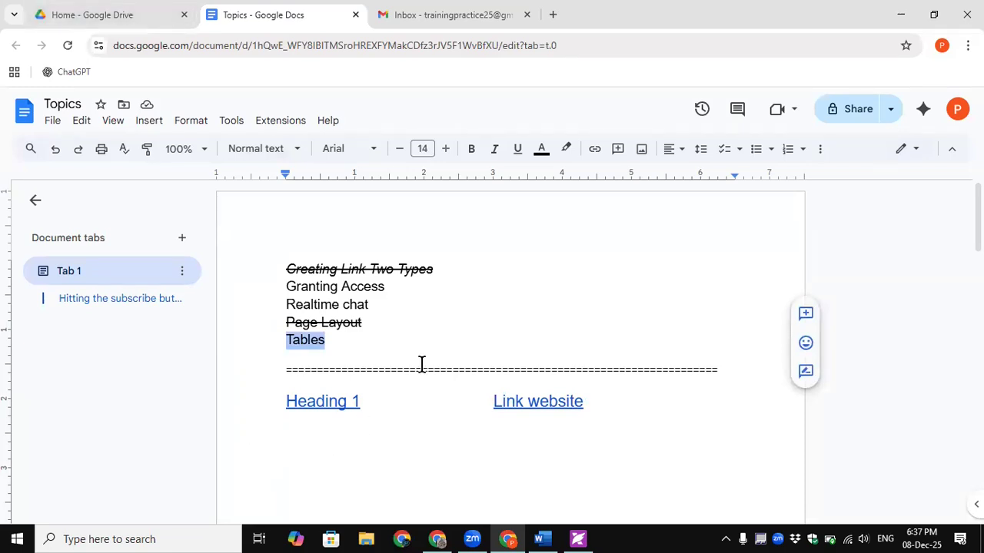
pyautogui.click(328, 445)
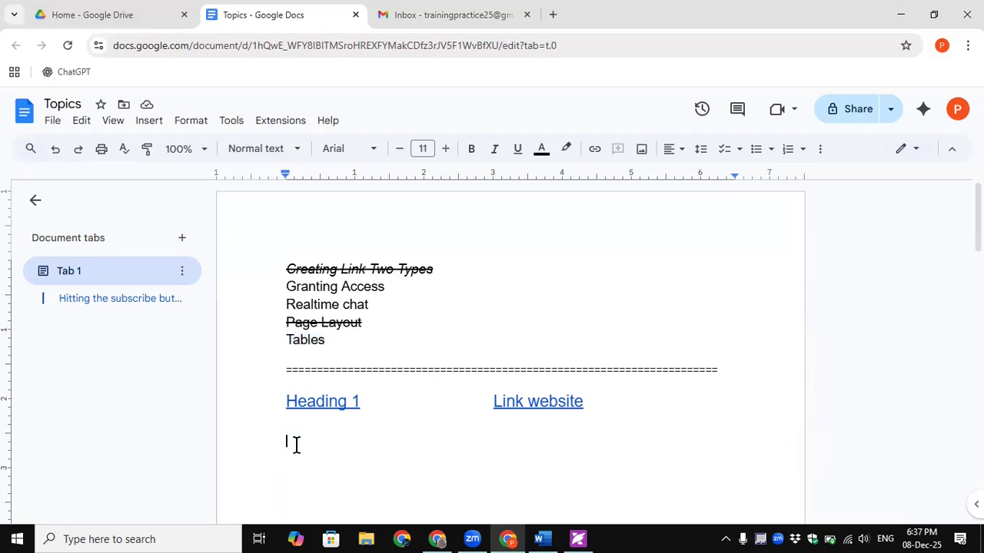
pyautogui.click(150, 123)
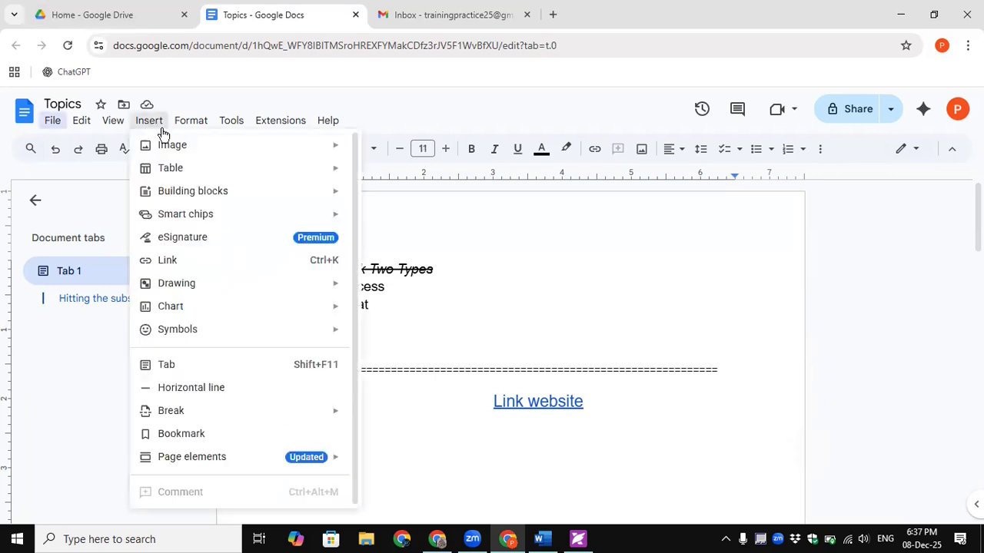
# - Insert a 4 x 3 table below the links, replacing a mistaken 7 x 1 table
pyautogui.moveTo(178, 175)
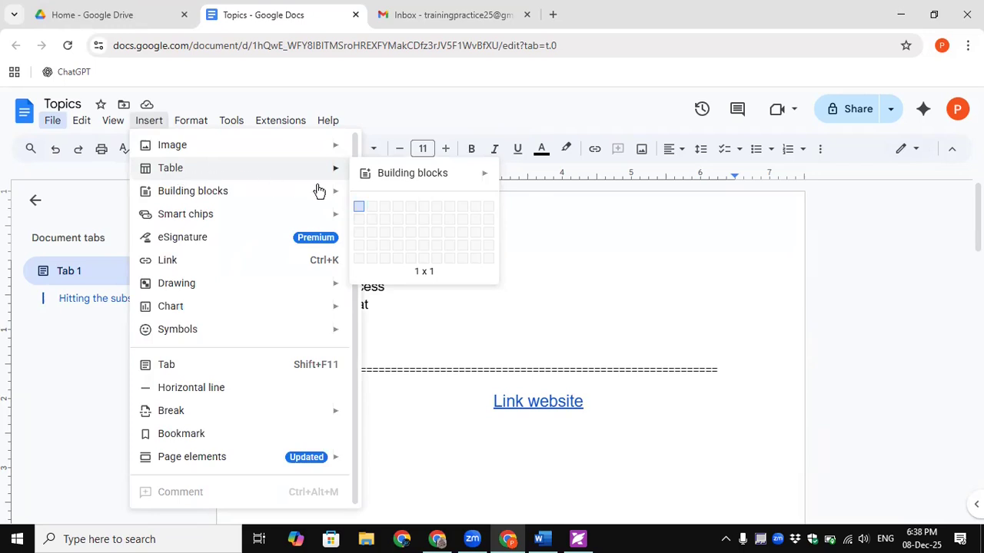
pyautogui.moveTo(282, 173)
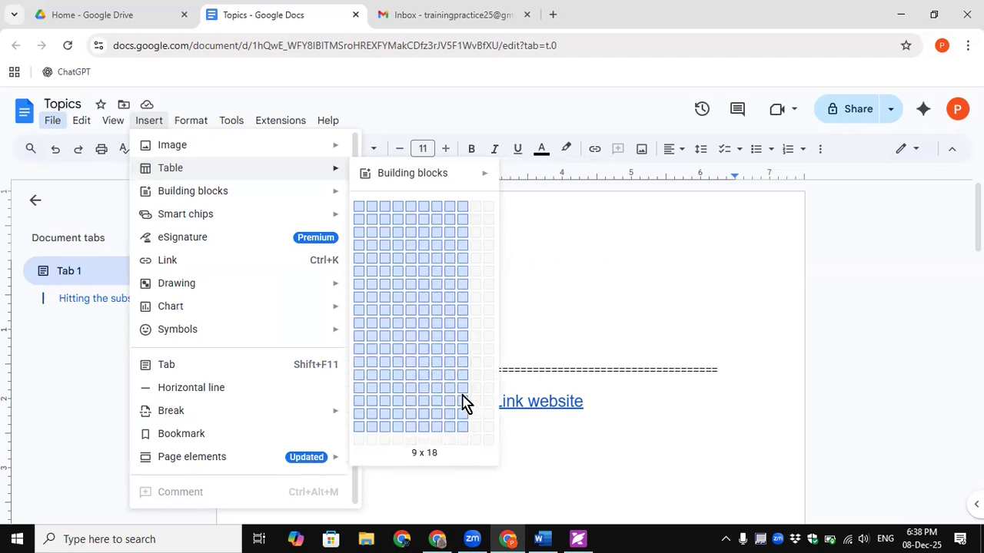
pyautogui.click(435, 207)
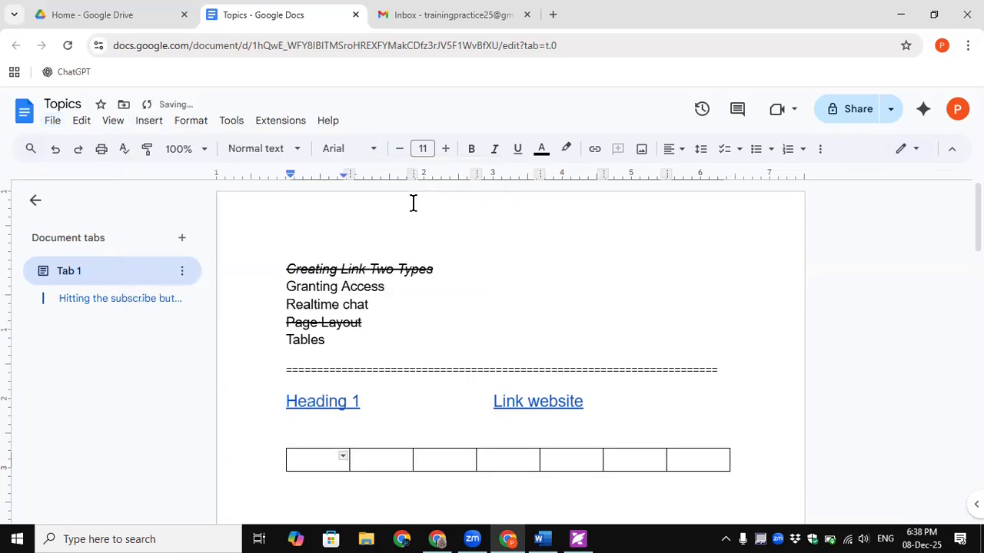
pyautogui.hotkey('ctrl', 'z')
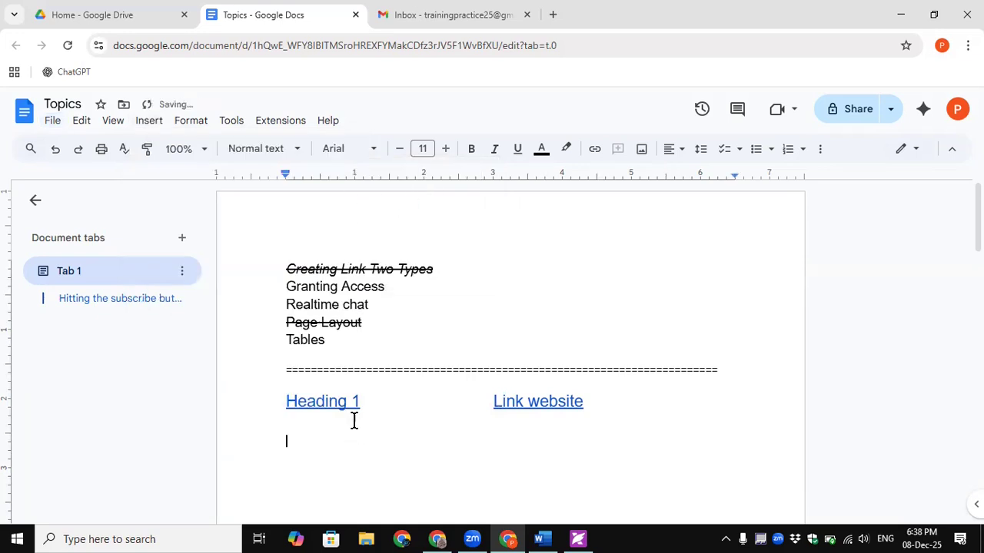
pyautogui.click(150, 123)
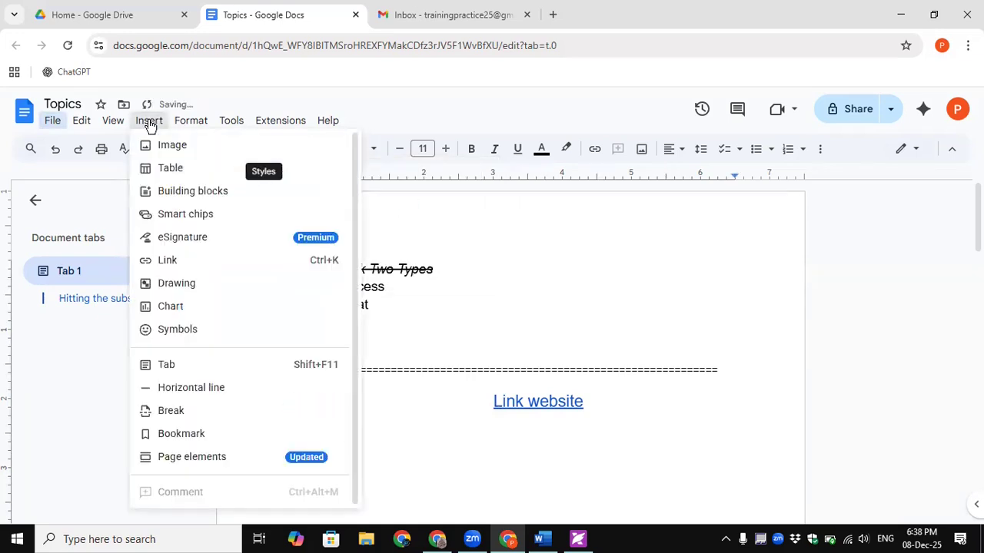
pyautogui.moveTo(420, 175)
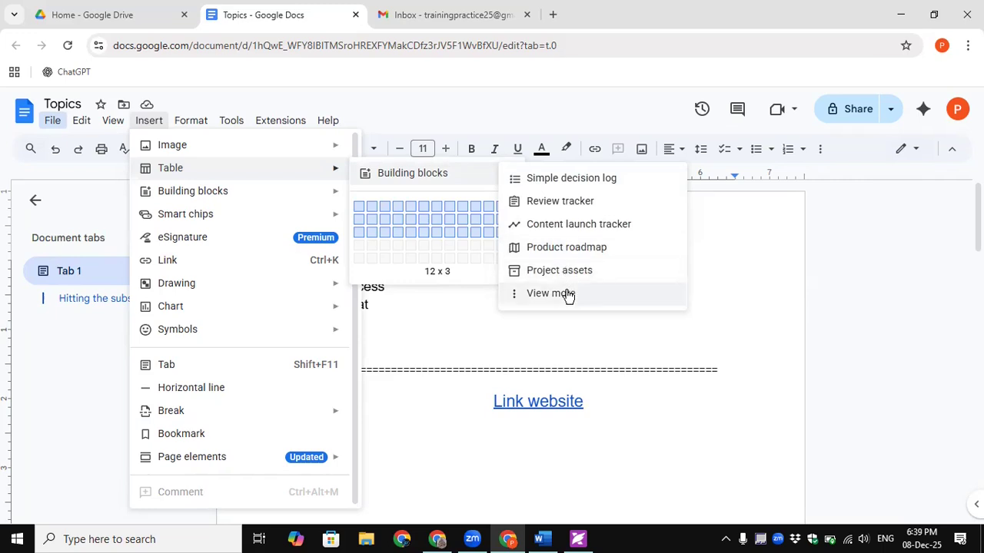
pyautogui.click(399, 240)
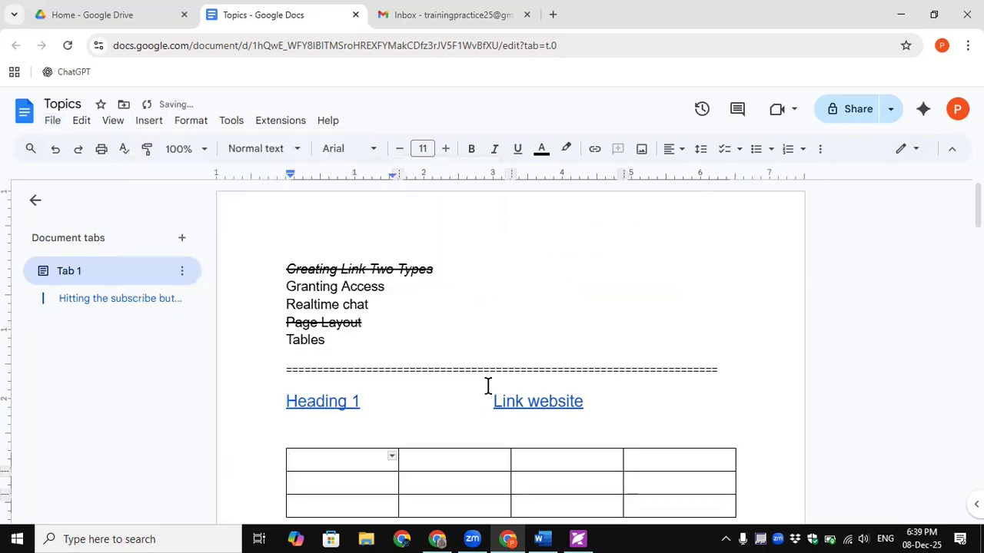
# - Add a new row below the table's second row
pyautogui.scroll(-2, 467, 408)
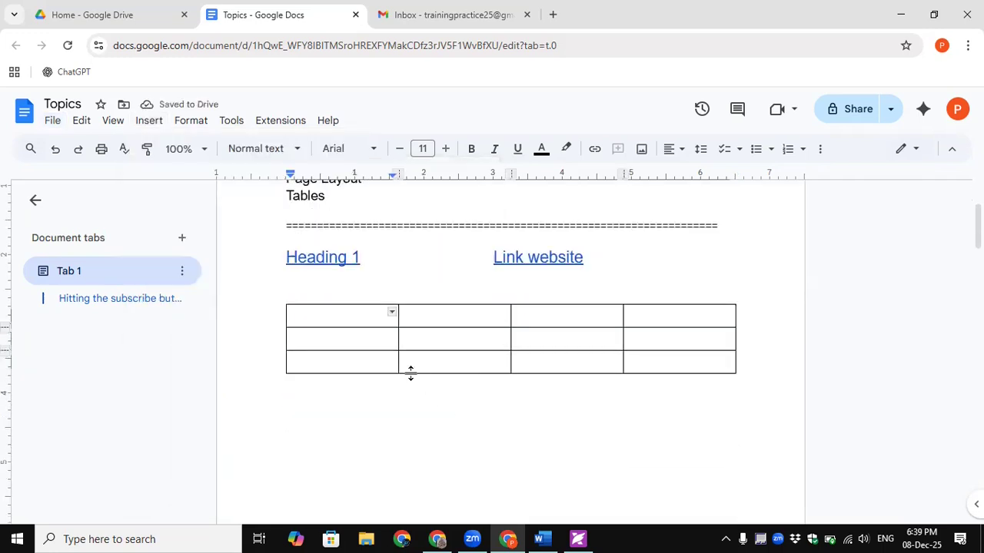
pyautogui.moveTo(288, 320)
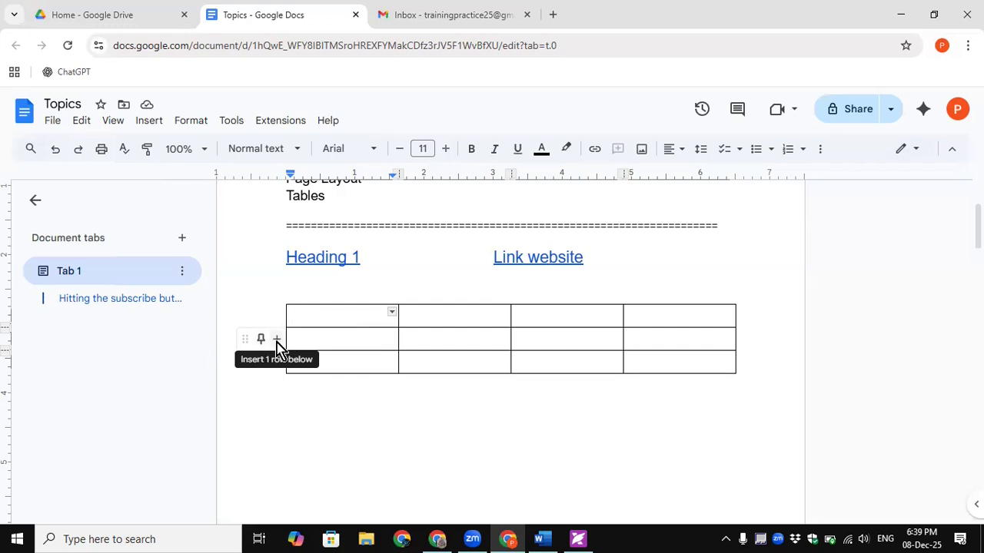
pyautogui.click(276, 342)
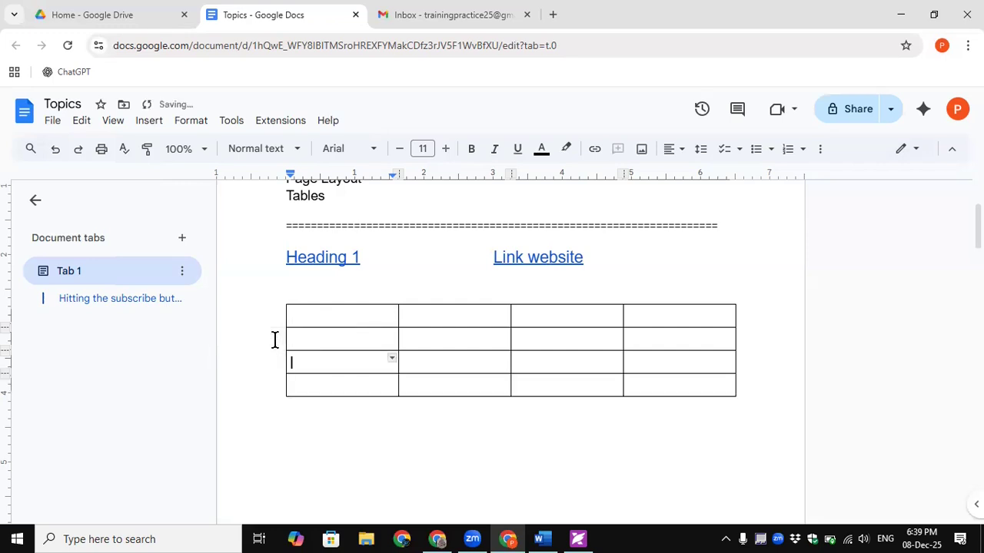
# - Widen the table's right edge, narrow the second column and reposition a row
pyautogui.click(722, 363)
pyautogui.moveTo(733, 307)
pyautogui.mouseDown()
pyautogui.moveTo(760, 310)
pyautogui.moveTo(749, 309)
pyautogui.mouseUp()
pyautogui.moveTo(524, 304); pyautogui.dragTo(531, 286)
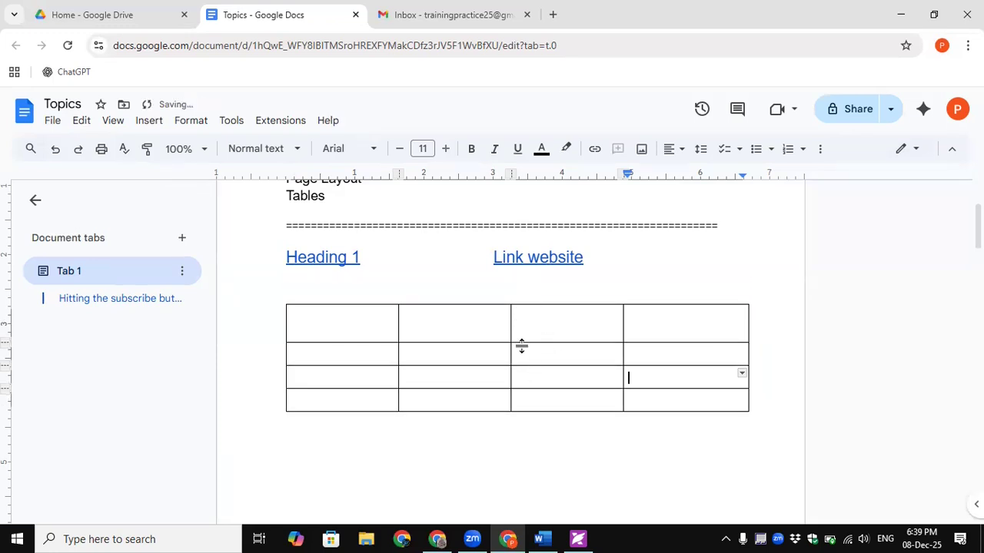
pyautogui.hotkey('ctrl', 'z')
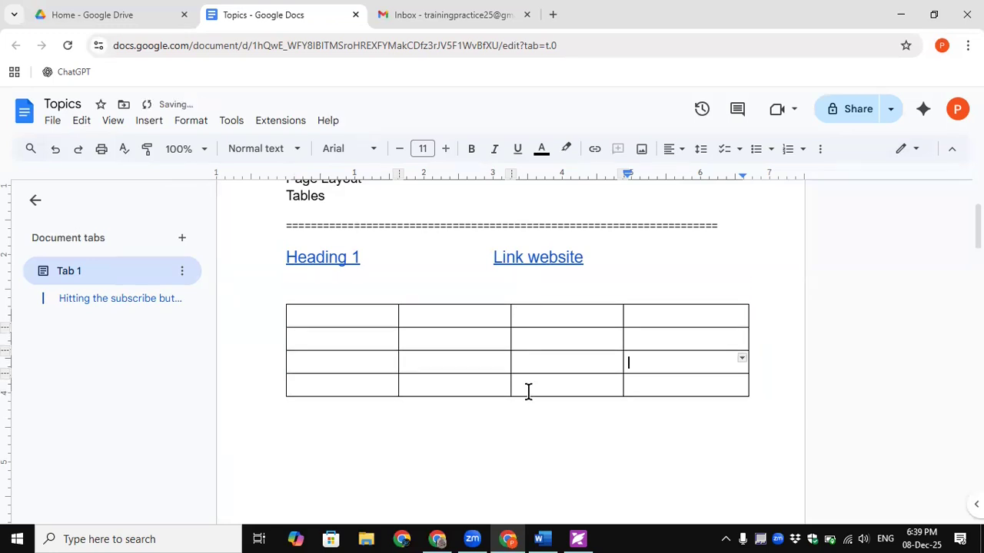
pyautogui.moveTo(510, 354); pyautogui.dragTo(459, 354)
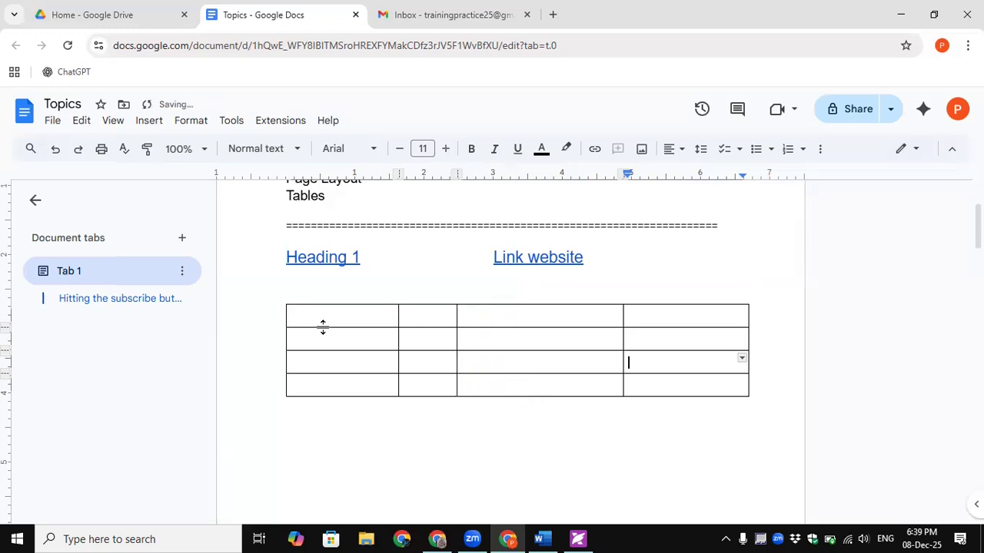
pyautogui.moveTo(257, 338)
pyautogui.moveTo(242, 339); pyautogui.dragTo(255, 391)
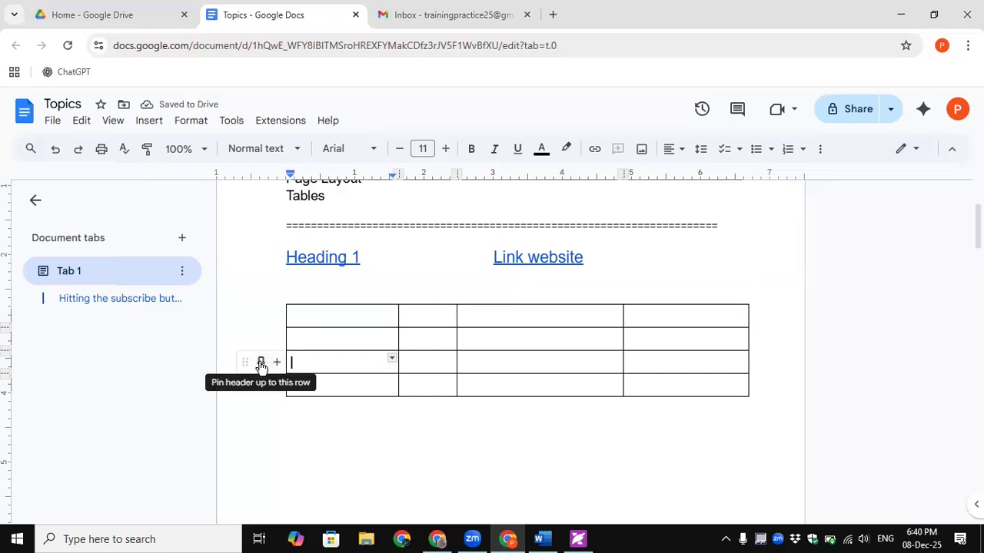
pyautogui.click(366, 315)
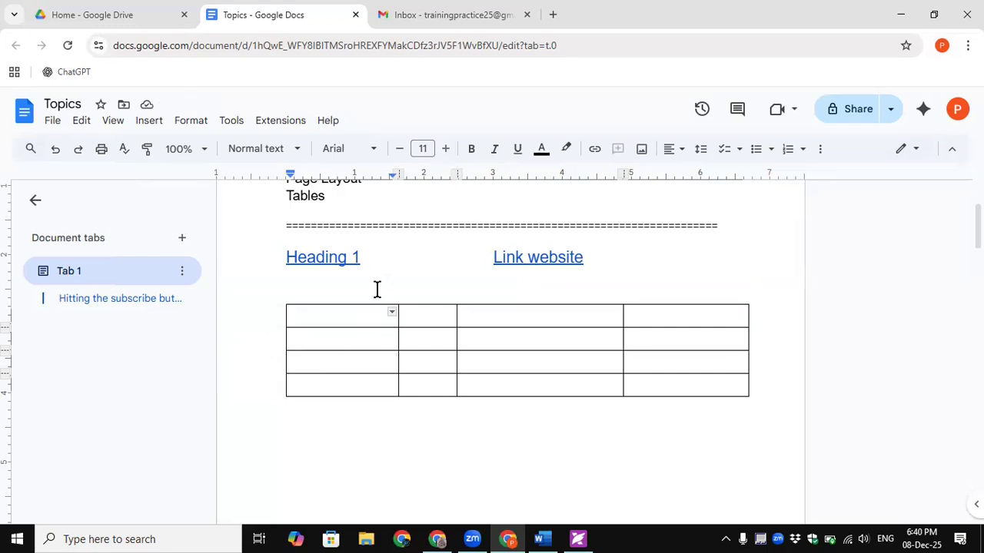
pyautogui.click(392, 316)
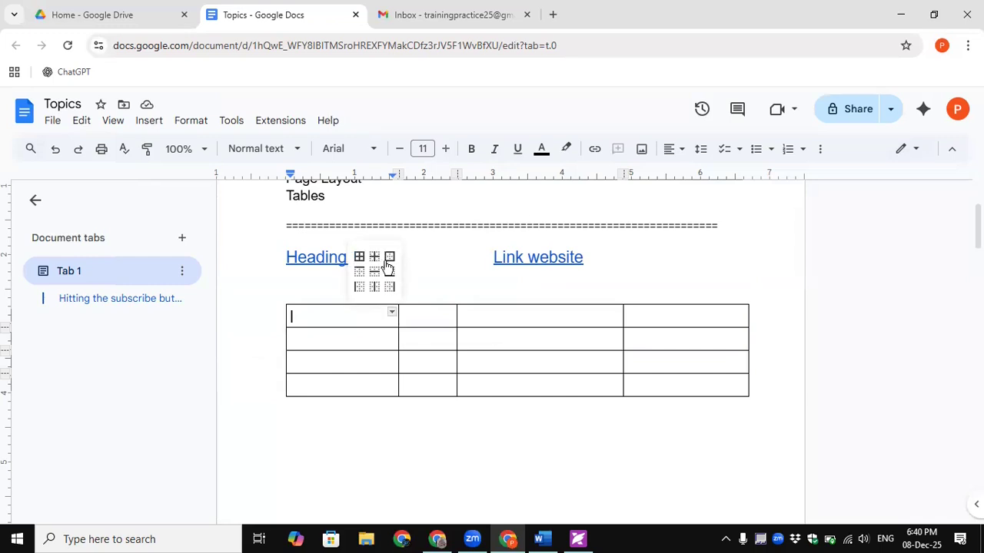
pyautogui.click(356, 319)
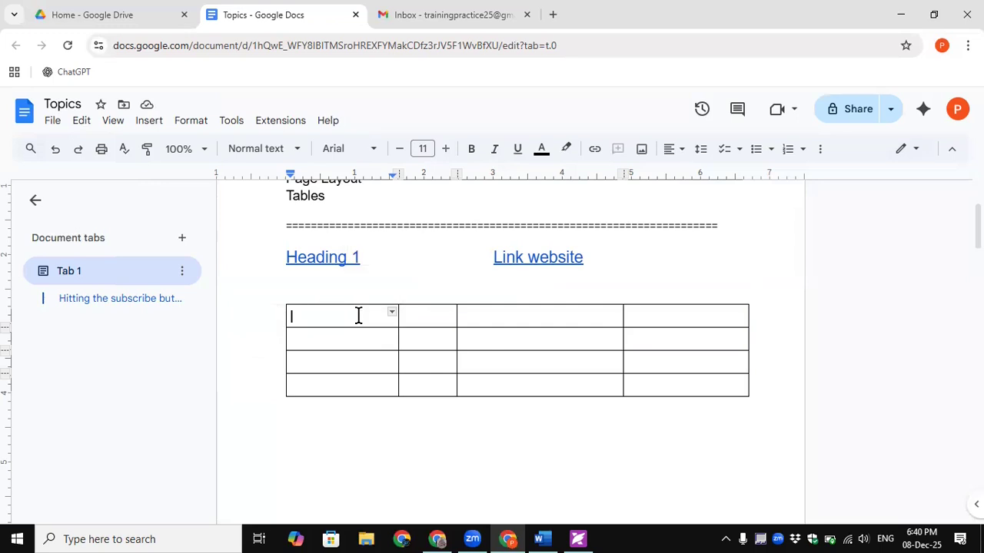
pyautogui.keyDown('shift'); pyautogui.click(654, 336); pyautogui.keyUp('shift')
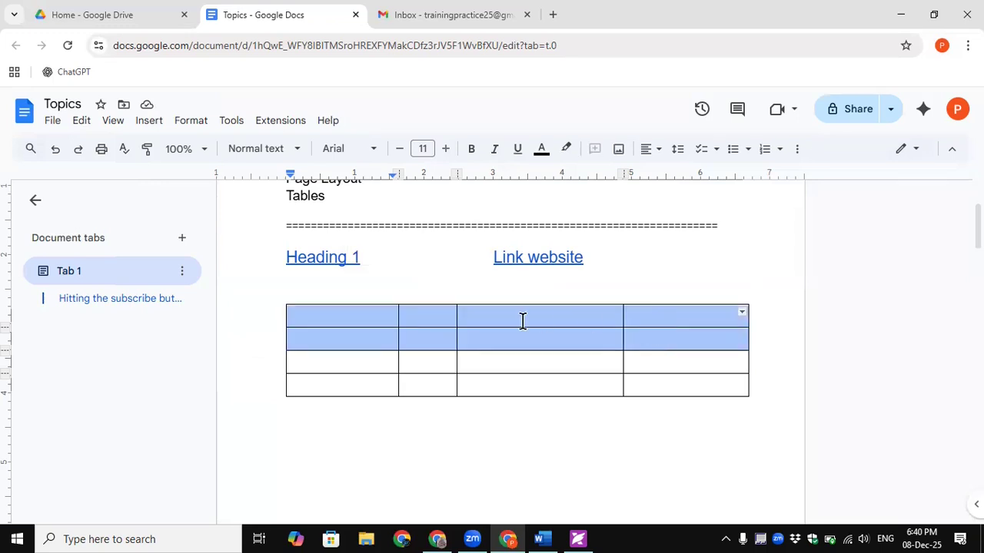
pyautogui.click(742, 313)
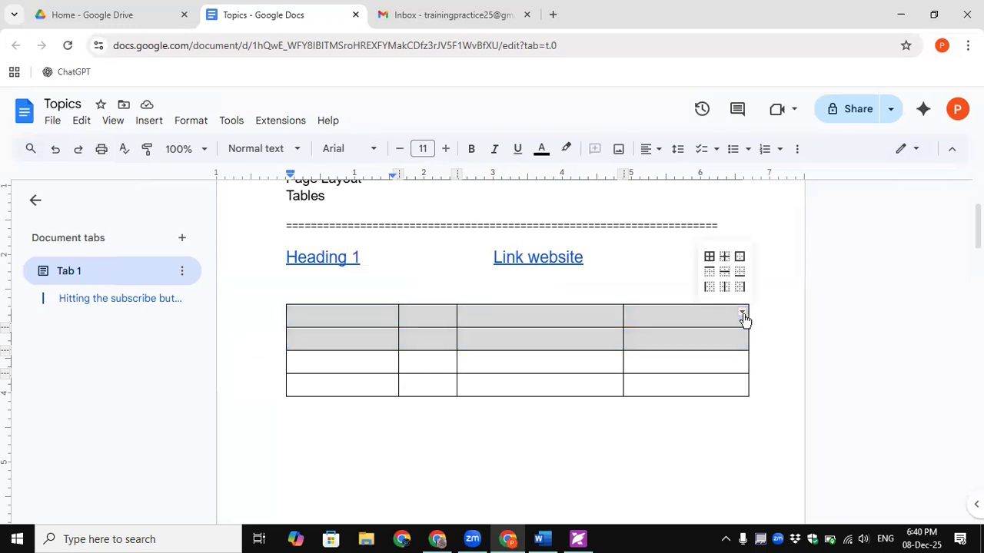
pyautogui.click(726, 263)
pyautogui.click(653, 381)
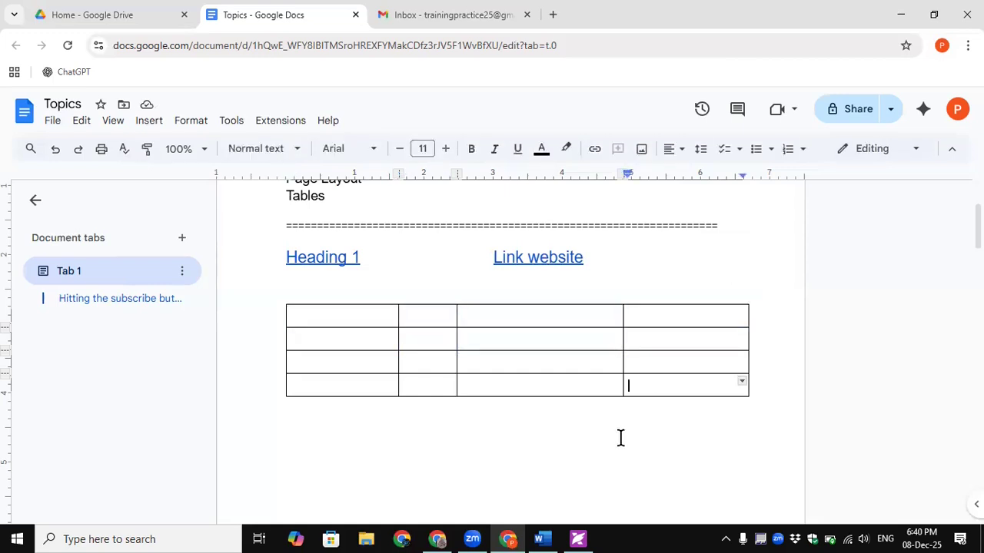
pyautogui.moveTo(347, 315); pyautogui.dragTo(694, 369)
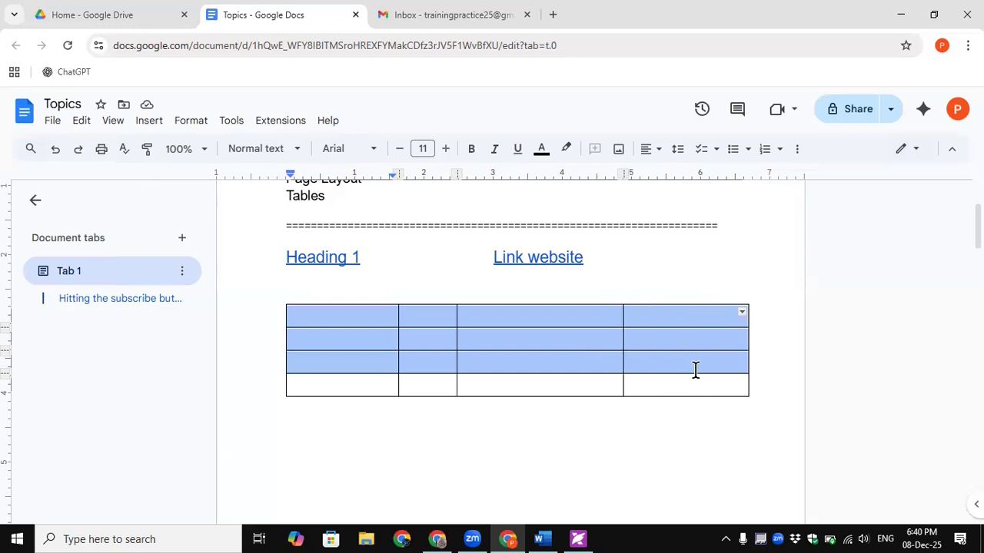
pyautogui.click(742, 317)
pyautogui.click(740, 257)
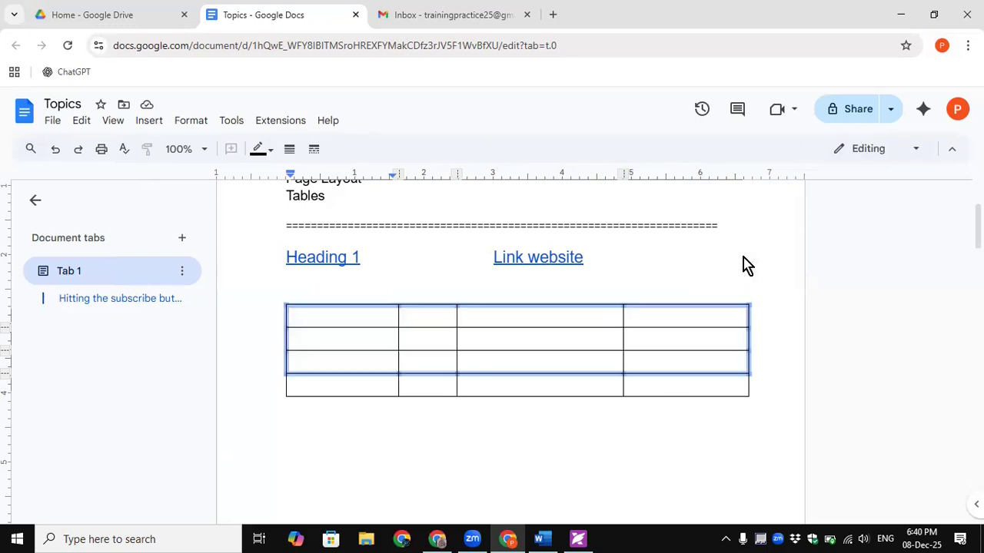
pyautogui.click(645, 446)
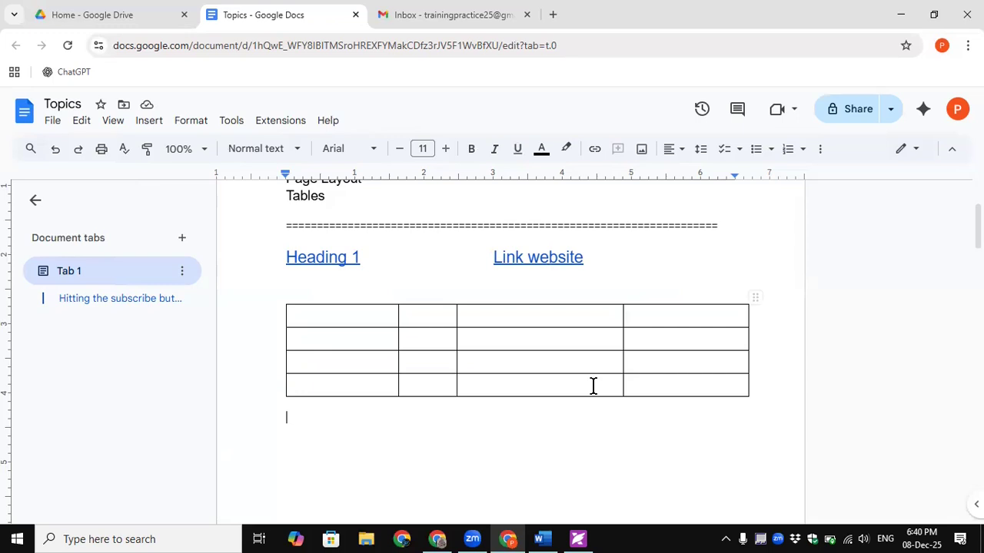
pyautogui.click(318, 315)
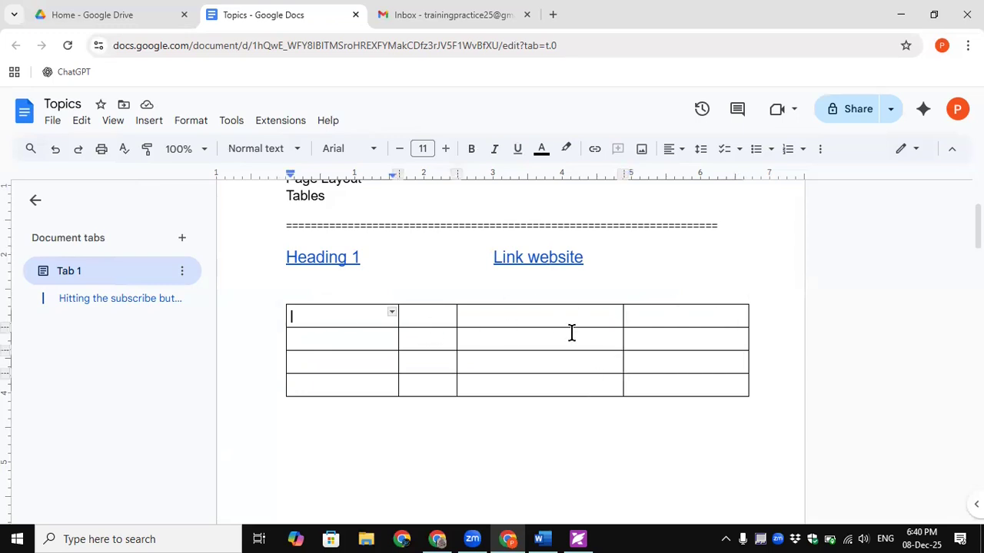
pyautogui.keyDown('shift'); pyautogui.click(721, 370); pyautogui.keyUp('shift')
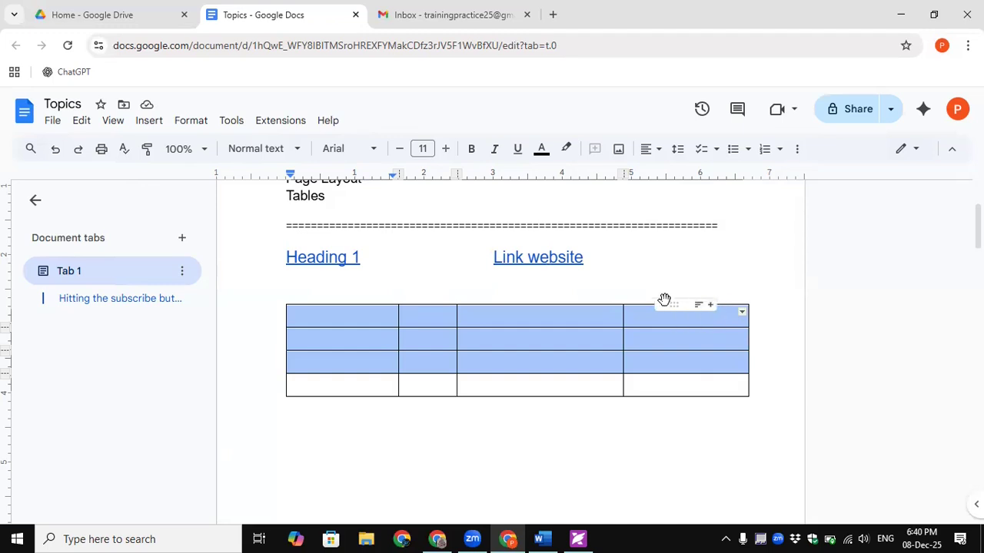
# - Add a fifth column, widen column two, and enter headers S.No, Product01, Price, Discount
pyautogui.click(711, 307)
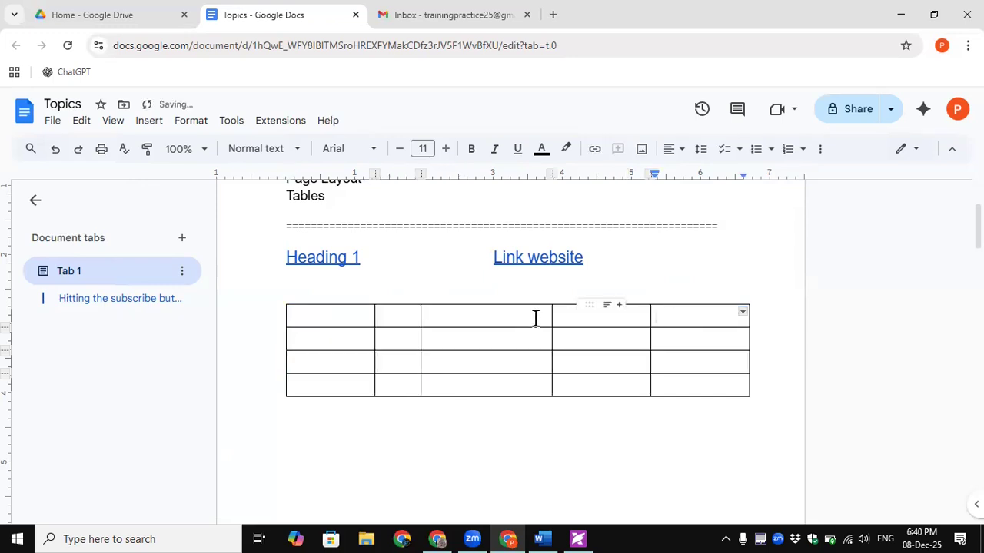
pyautogui.moveTo(423, 318); pyautogui.dragTo(484, 319)
pyautogui.click(334, 315)
pyautogui.write('S.No')
pyautogui.press('Tab')
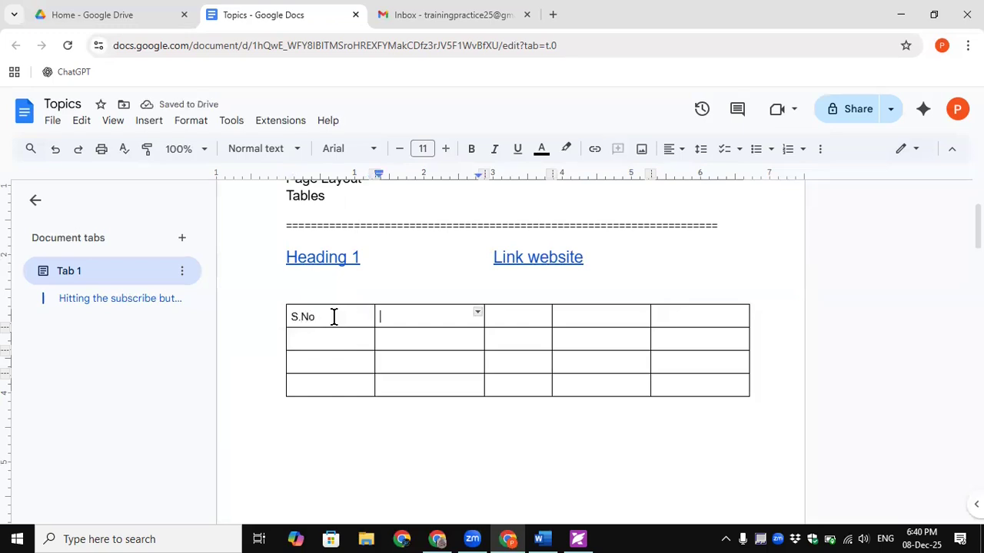
pyautogui.write('N')
pyautogui.press('BackSpace')
pyautogui.write('Product01')
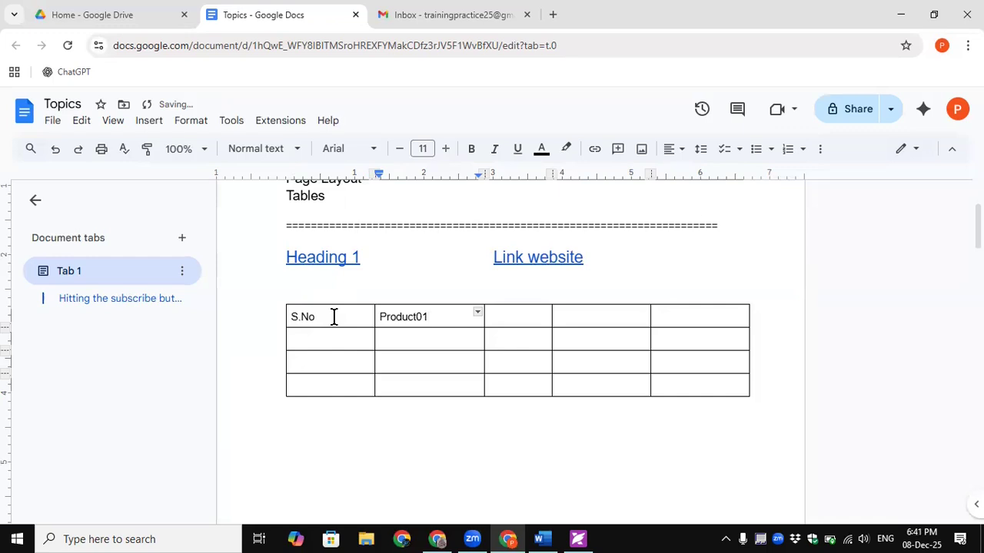
pyautogui.press('Tab')
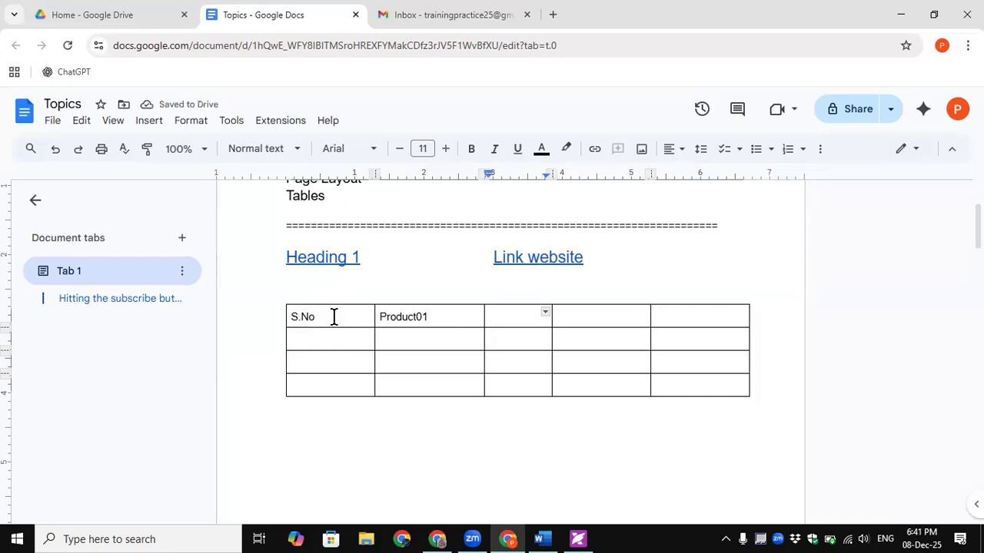
pyautogui.write('Pri')
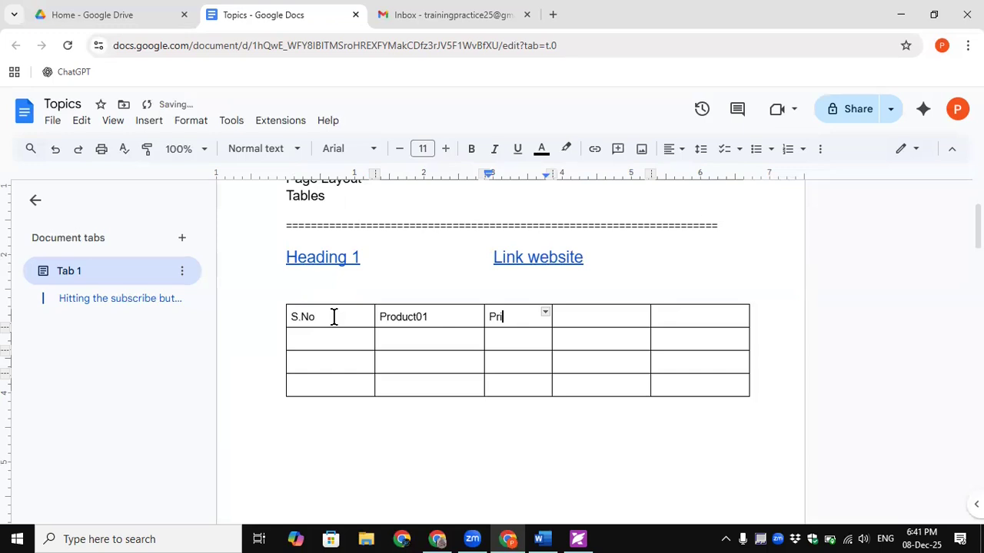
pyautogui.write('ce')
pyautogui.press('Tab')
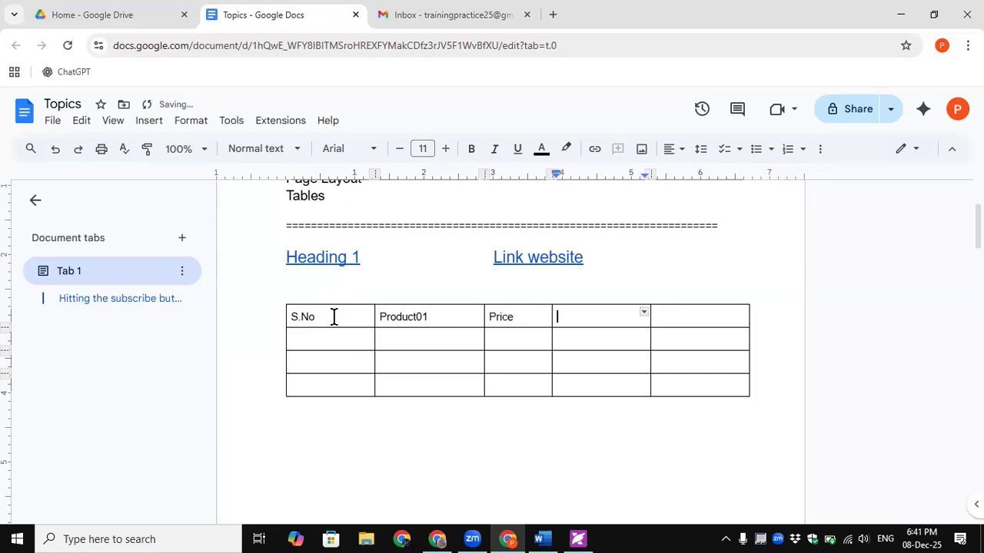
pyautogui.write('Discount')
# - Head the fifth column 'total amount' and number the rows 1, 2 and 3
pyautogui.press('Tab')
pyautogui.write('total amount')
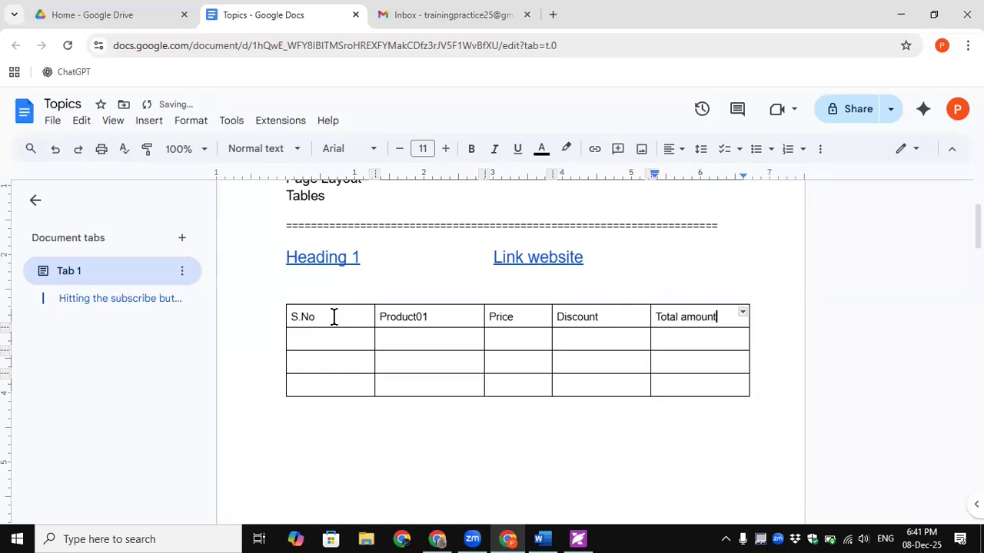
pyautogui.click(315, 335)
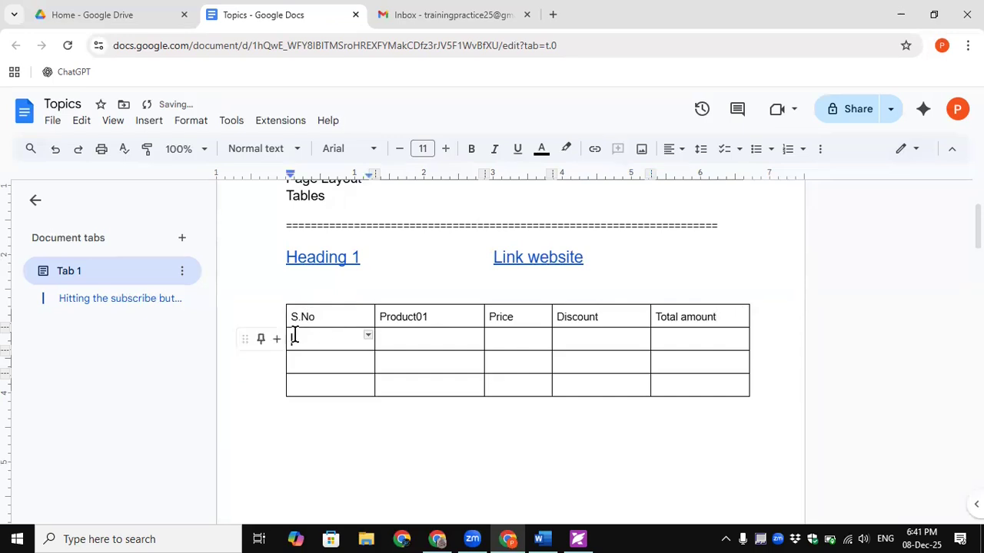
pyautogui.write('1')
pyautogui.press('Down')
pyautogui.write('2')
pyautogui.press('Down')
pyautogui.write('3')
# - Enter the products Computers, Keyboards and Mouse under Product01
pyautogui.click(399, 342)
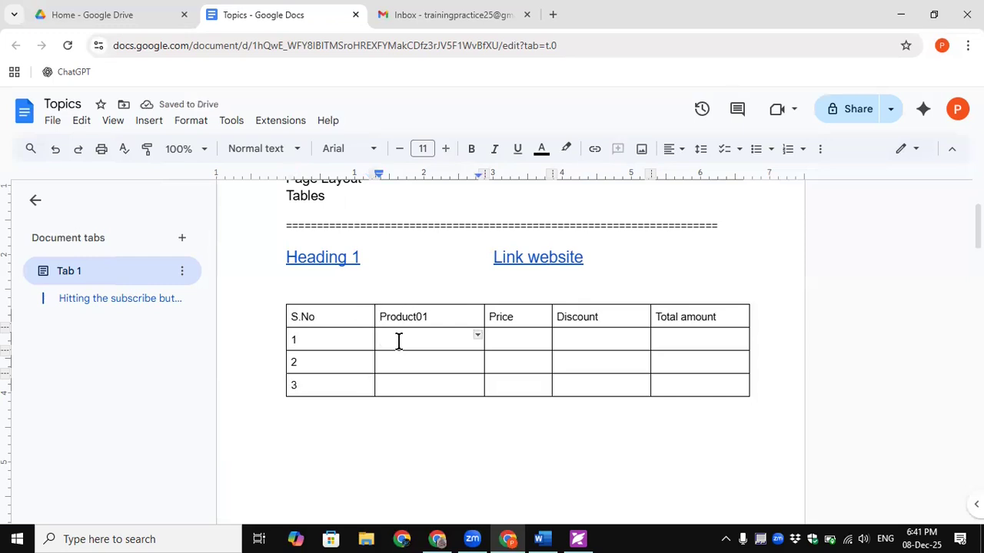
pyautogui.write('Computers')
pyautogui.press('Down')
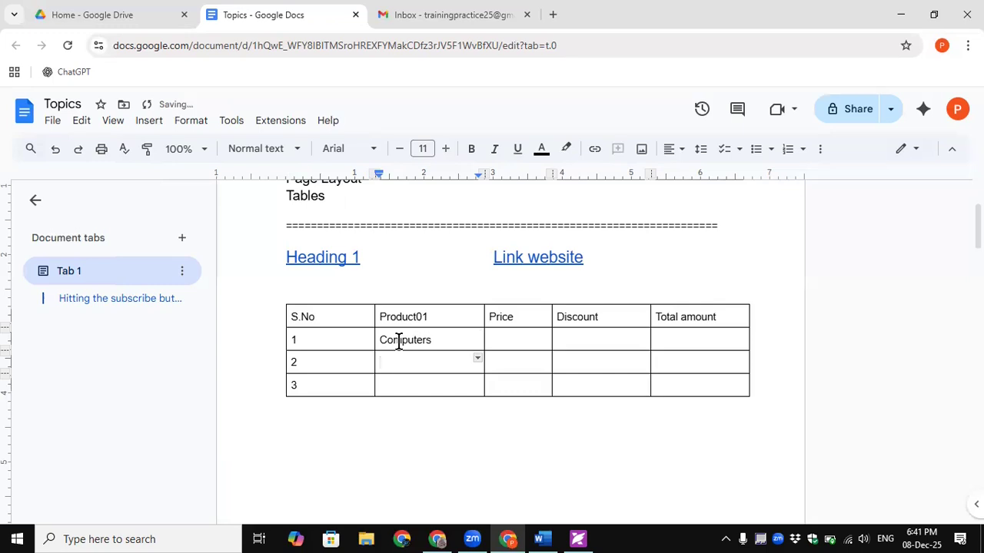
pyautogui.write('Keyboards')
pyautogui.press('Down')
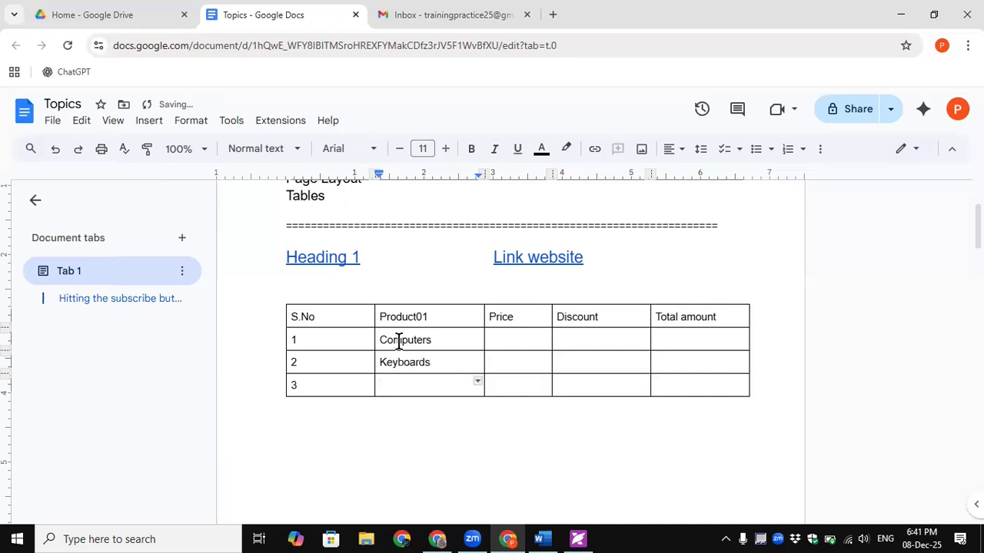
pyautogui.write('Mouse')
pyautogui.click(449, 362)
# - Enter the prices 5000, 500 and 250 in the Price column
pyautogui.doubleClick(511, 342)
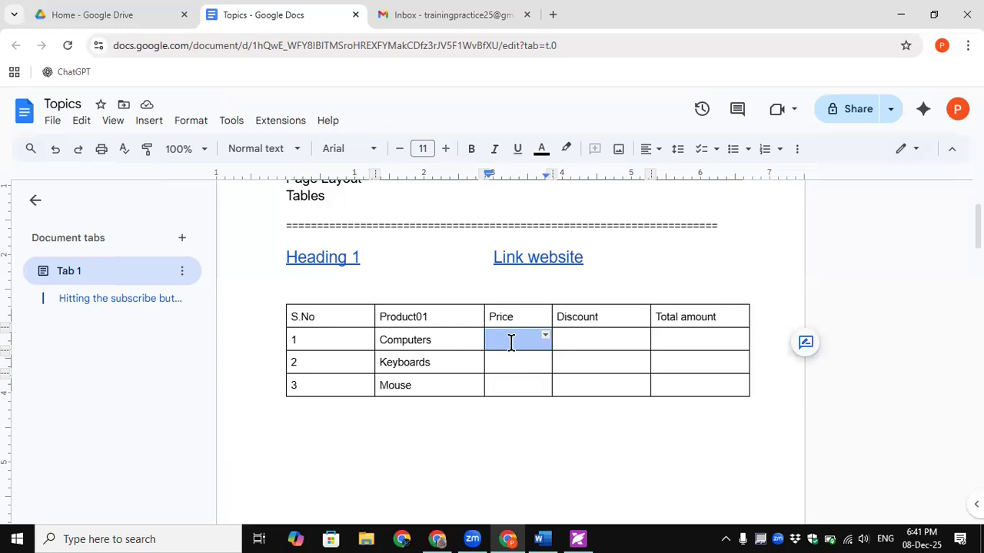
pyautogui.write('500')
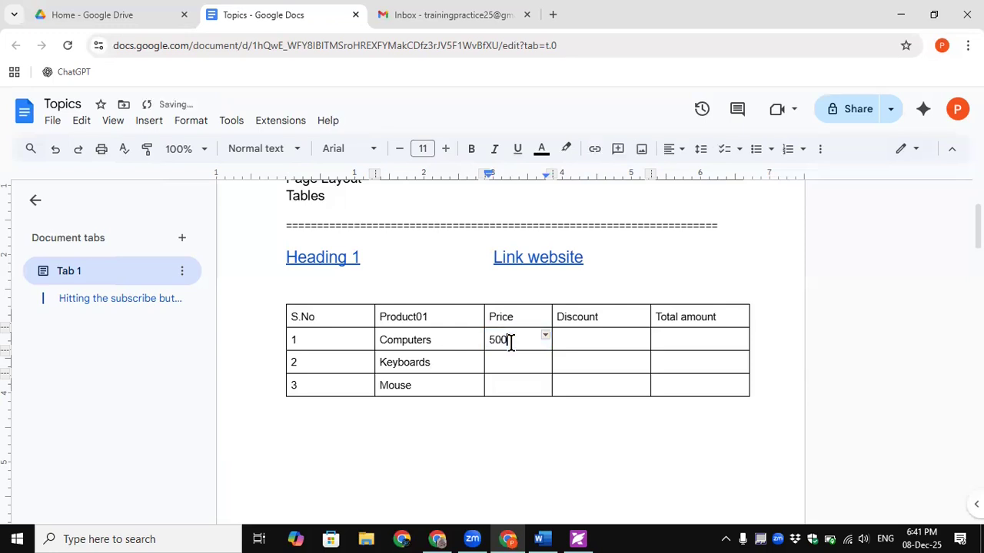
pyautogui.press('Down')
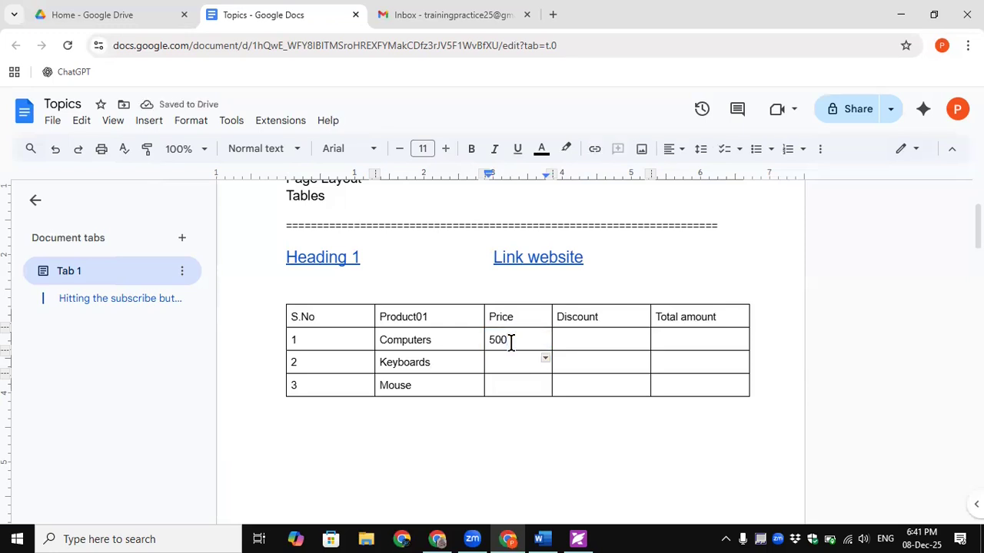
pyautogui.click(511, 342)
pyautogui.write('00')
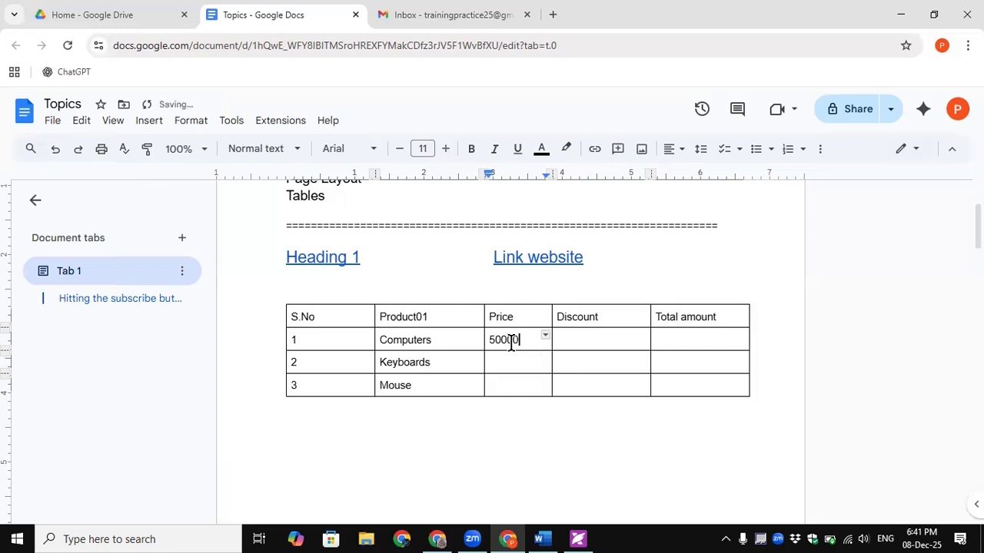
pyautogui.press('BackSpace')
pyautogui.press('Down')
pyautogui.write('500')
pyautogui.press('Down')
pyautogui.write('4')
pyautogui.press('BackSpace')
pyautogui.write('250')
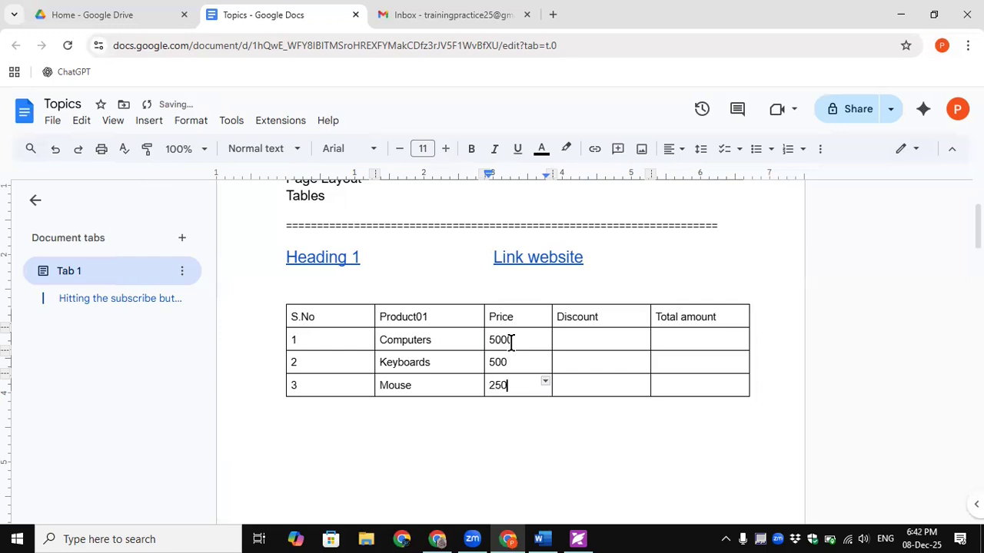
# - Enter the discounts 2000, 250 and 150 in the Discount column
pyautogui.click(571, 339)
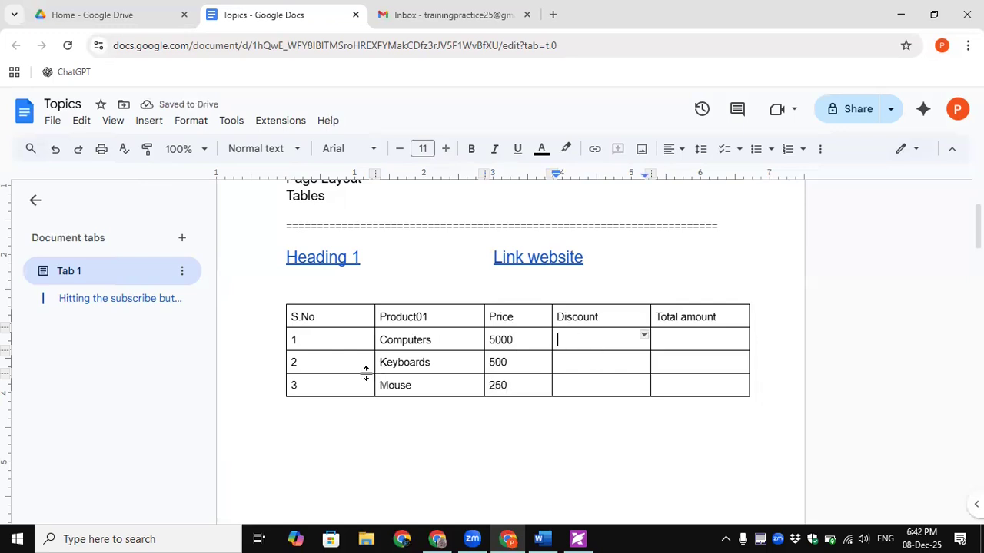
pyautogui.write('2000')
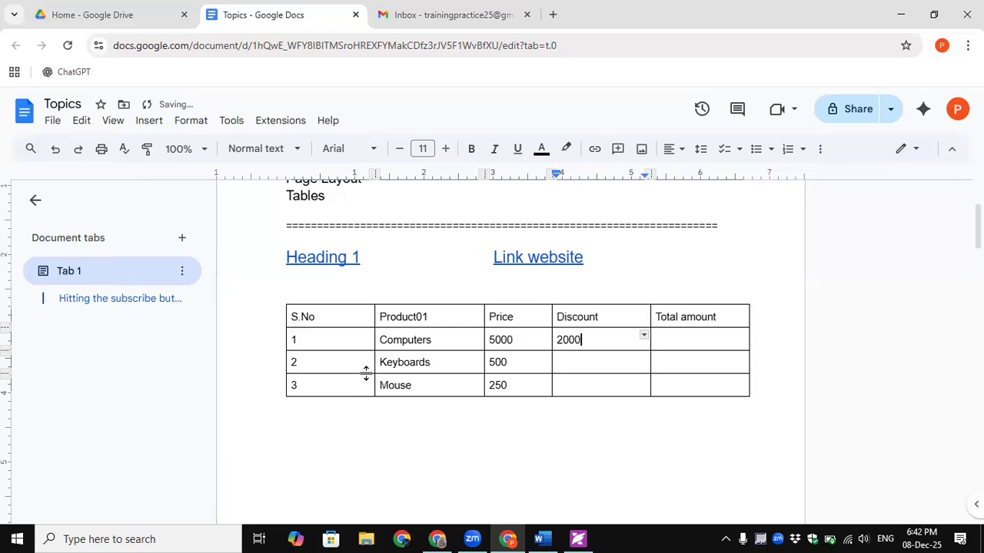
pyautogui.press('Down')
pyautogui.write('250')
pyautogui.press('Down')
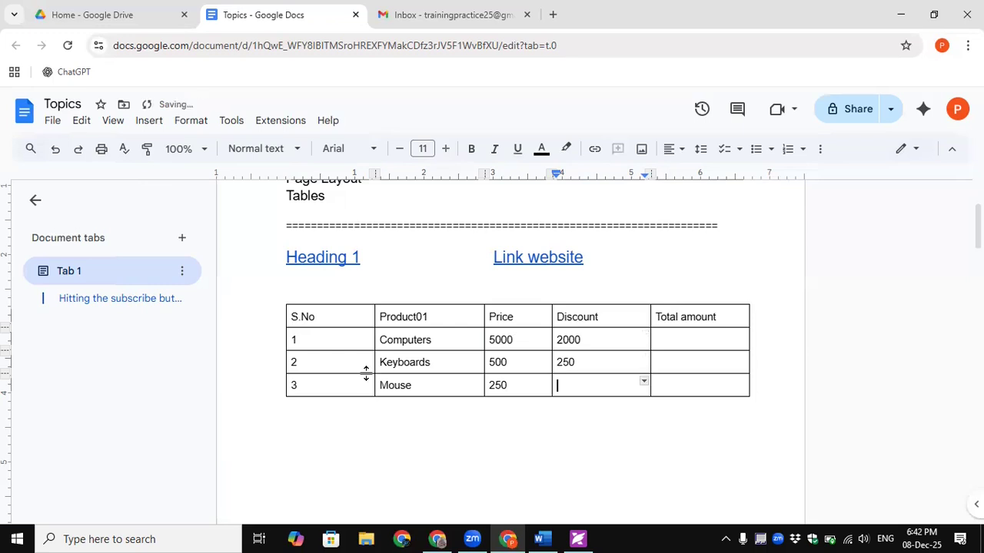
pyautogui.write('150')
# - Select the S.No and Product cells of three rows and bring up the extra table formatting tools
pyautogui.click(699, 338)
pyautogui.click(577, 354)
pyautogui.click(466, 341)
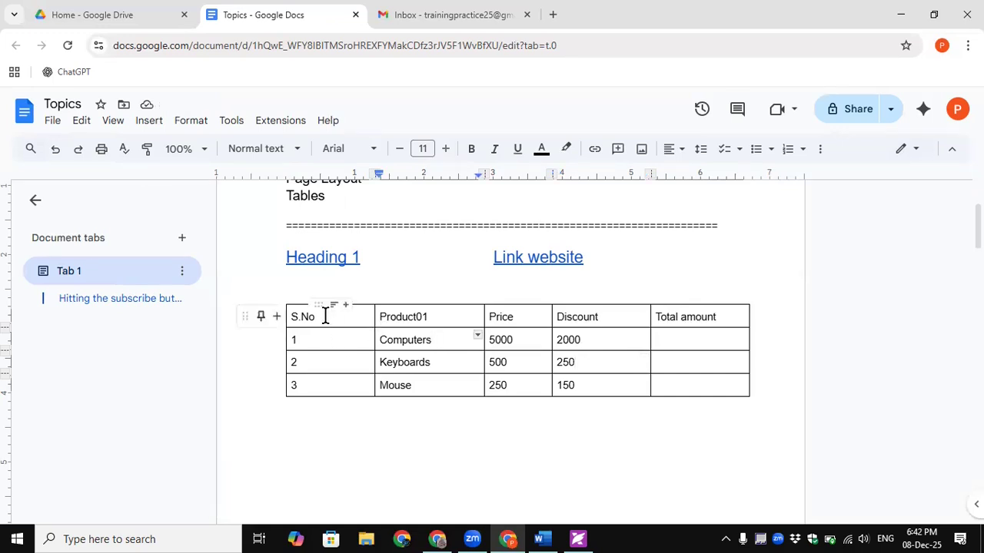
pyautogui.moveTo(361, 316); pyautogui.dragTo(399, 362)
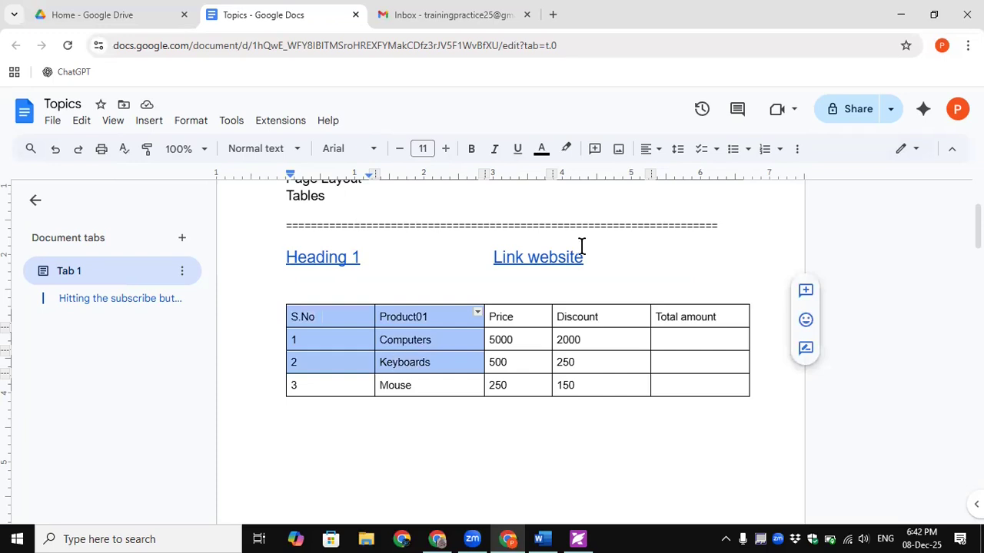
pyautogui.click(797, 150)
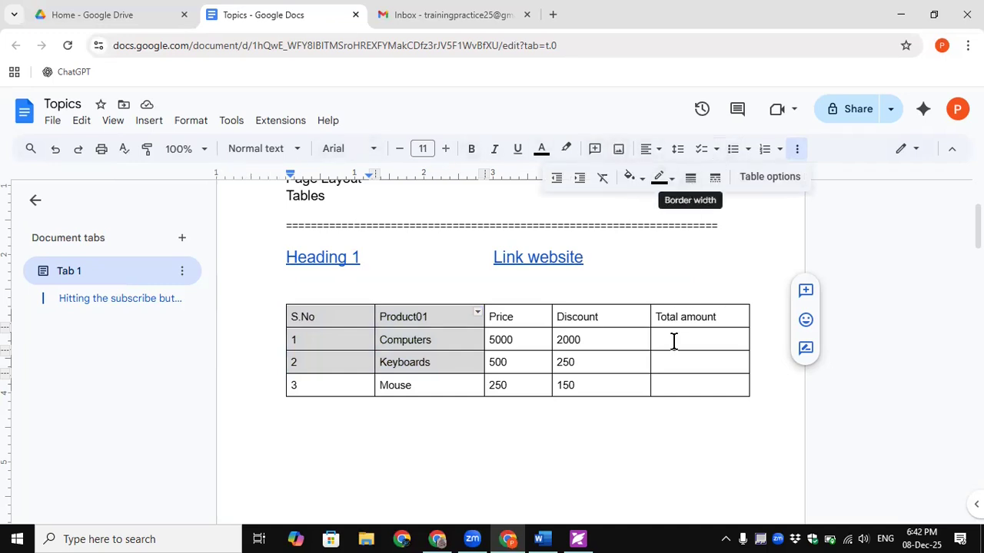
pyautogui.click(617, 263)
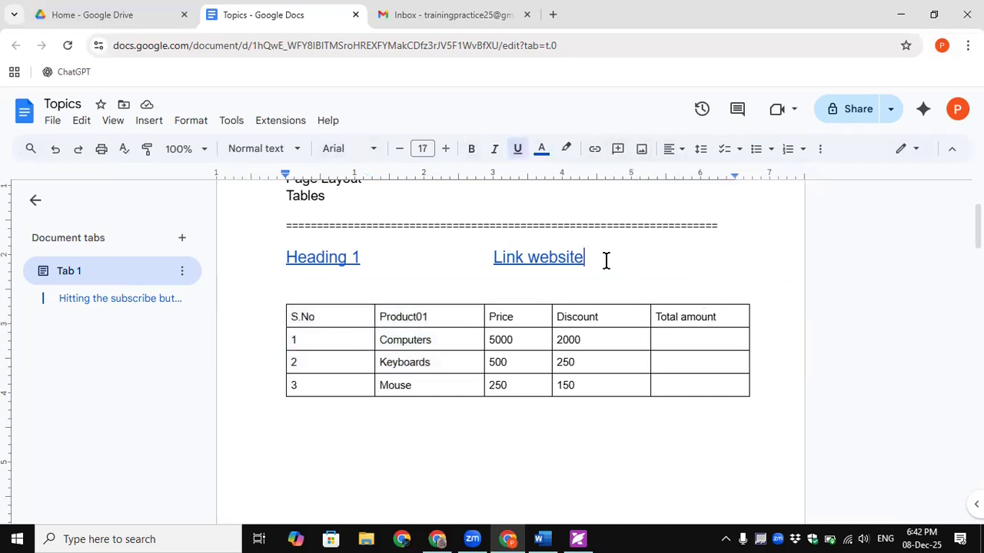
pyautogui.click(824, 152)
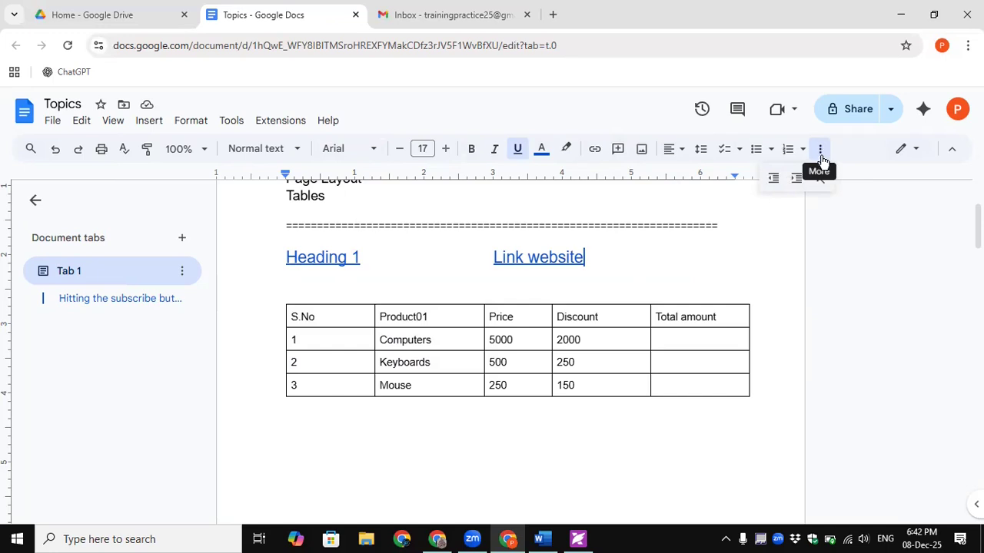
# - Give all rows of the S.No through Discount columns red cell borders
pyautogui.click(563, 323)
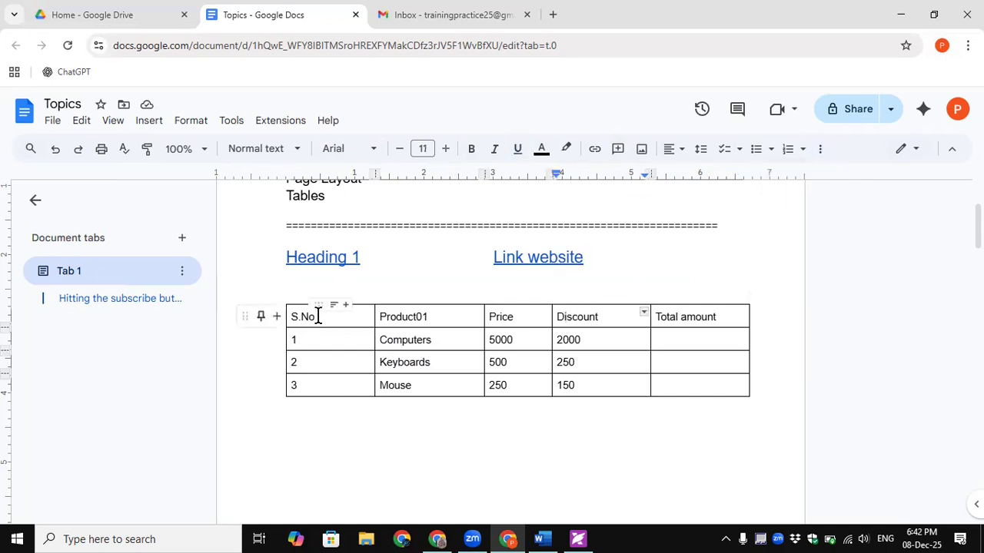
pyautogui.moveTo(376, 323); pyautogui.dragTo(638, 386)
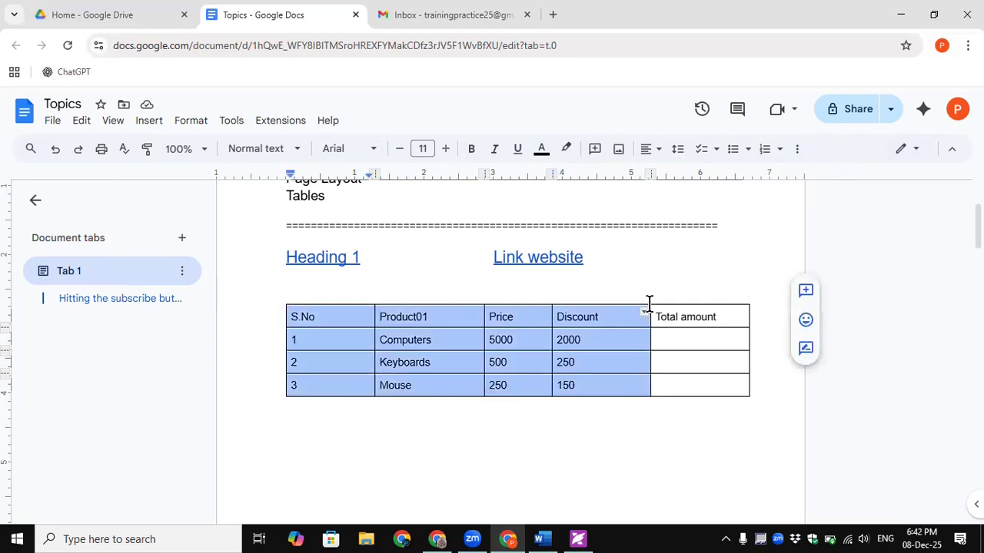
pyautogui.click(797, 148)
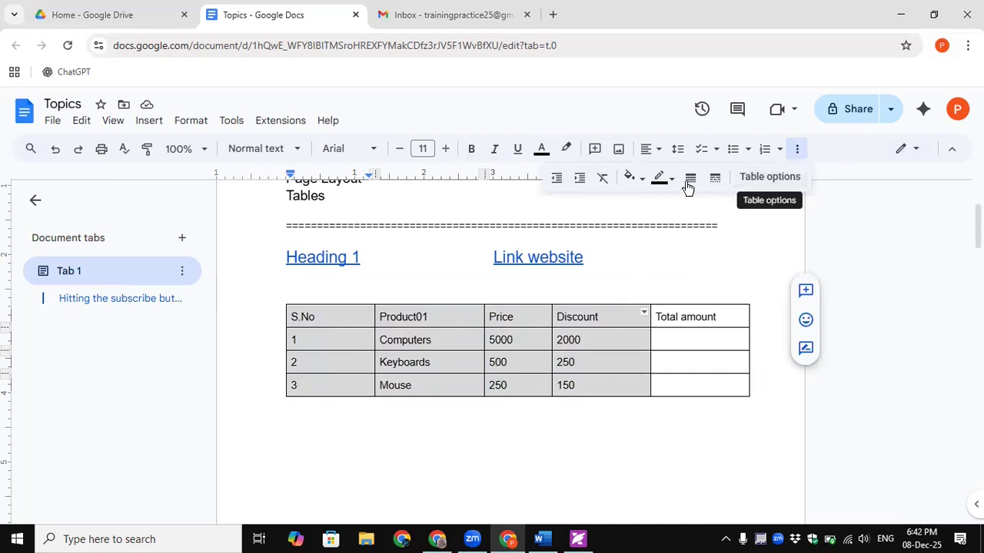
pyautogui.click(657, 186)
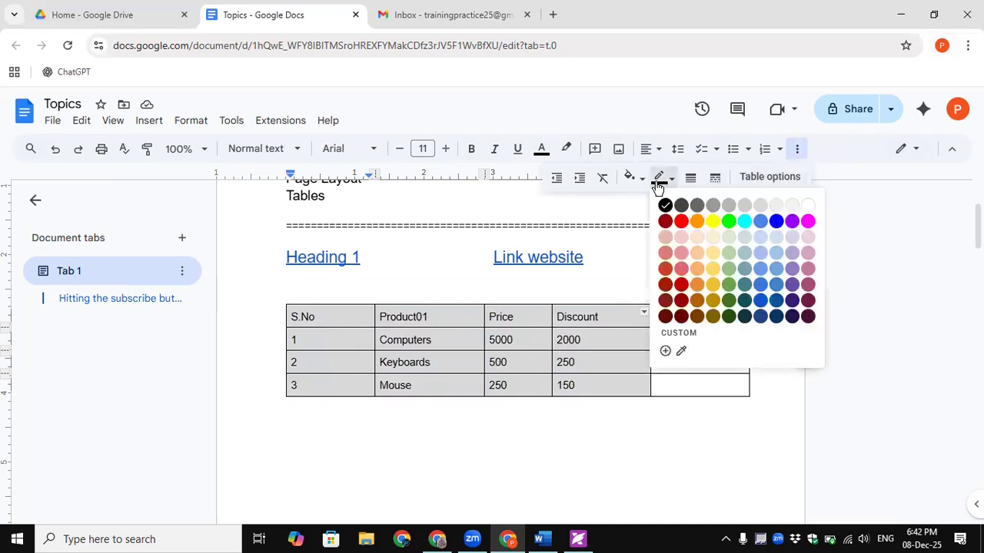
pyautogui.click(684, 224)
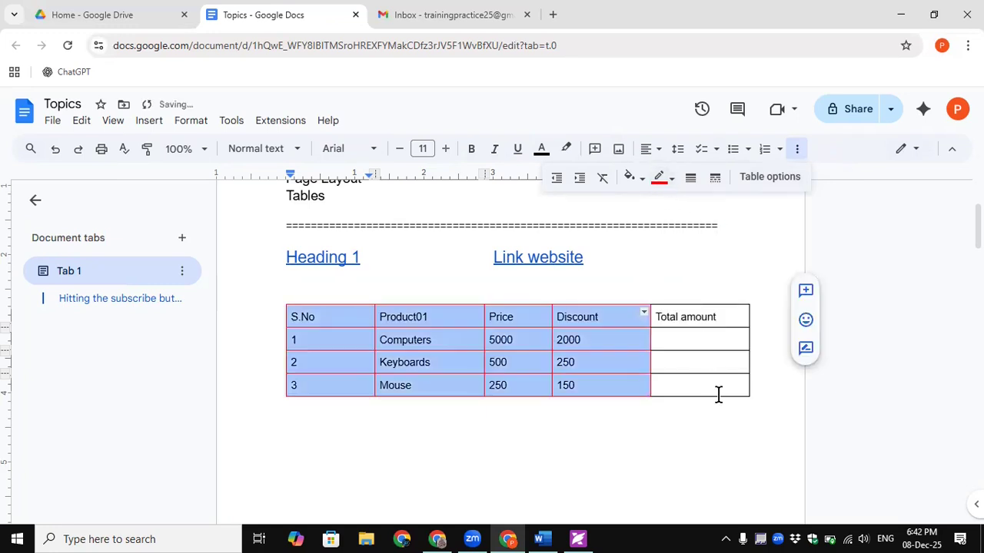
pyautogui.click(701, 368)
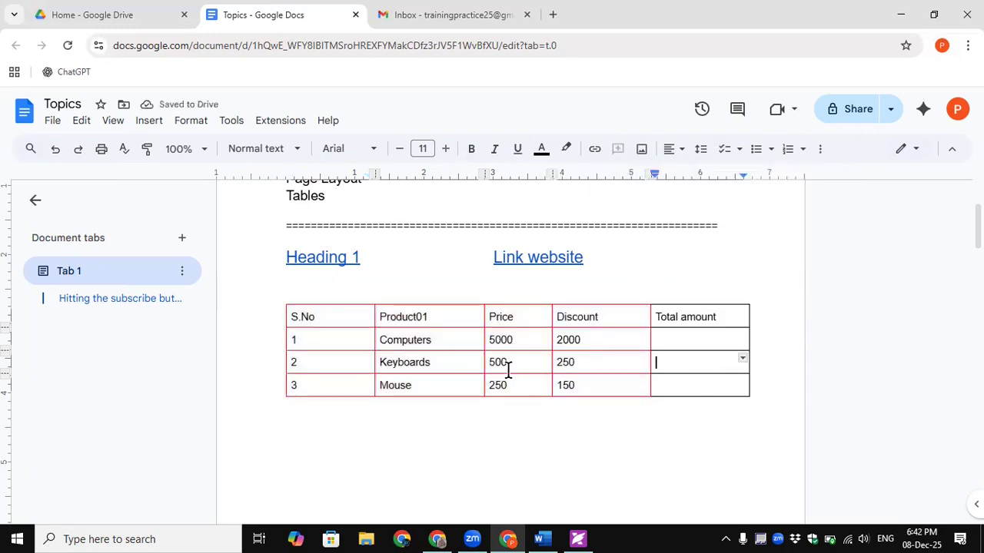
# - Try moving the S.No column beside Total amount, undo it, then open Table options
pyautogui.click(317, 305)
pyautogui.moveTo(330, 317); pyautogui.dragTo(571, 374)
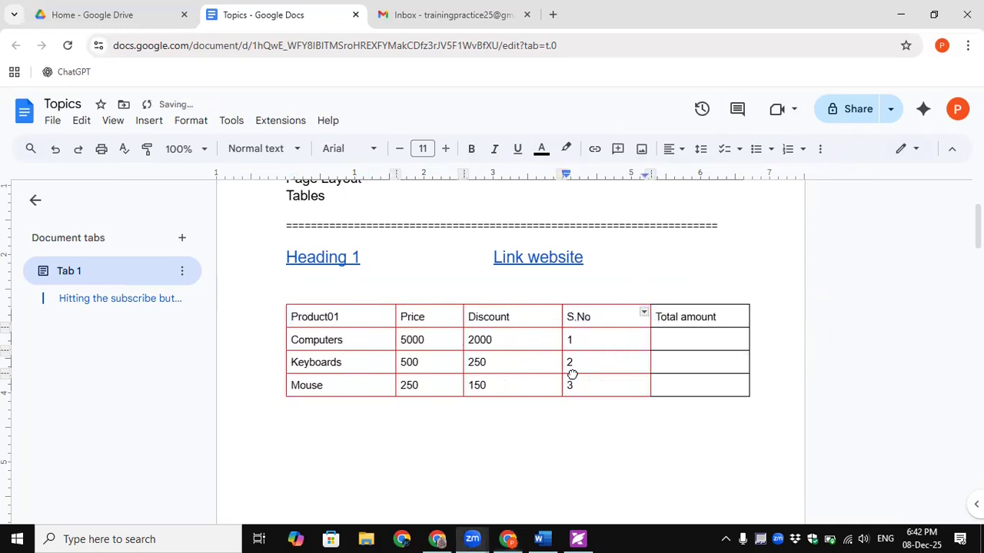
pyautogui.hotkey('ctrl', 'z')
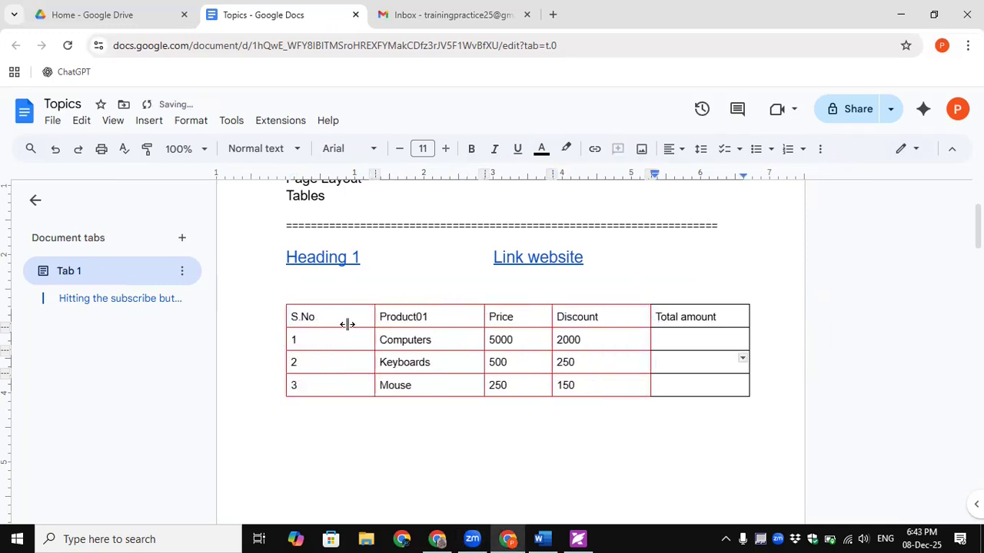
pyautogui.click(336, 321)
pyautogui.moveTo(575, 403); pyautogui.dragTo(652, 395)
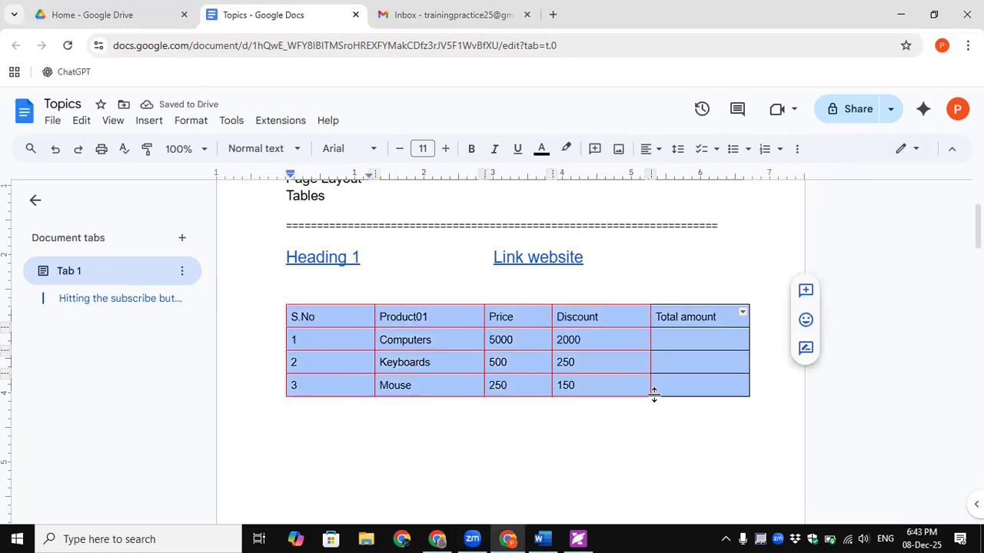
pyautogui.click(796, 149)
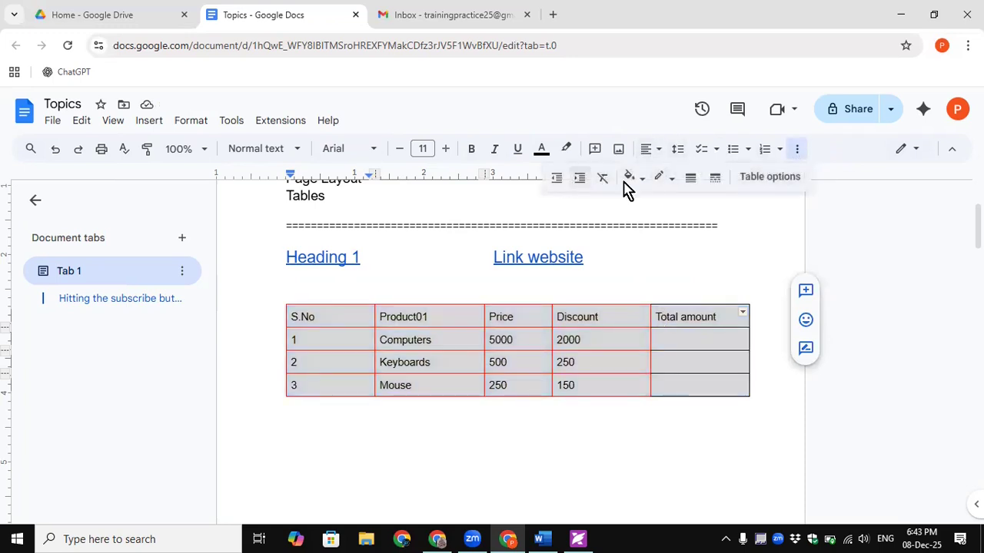
pyautogui.click(768, 179)
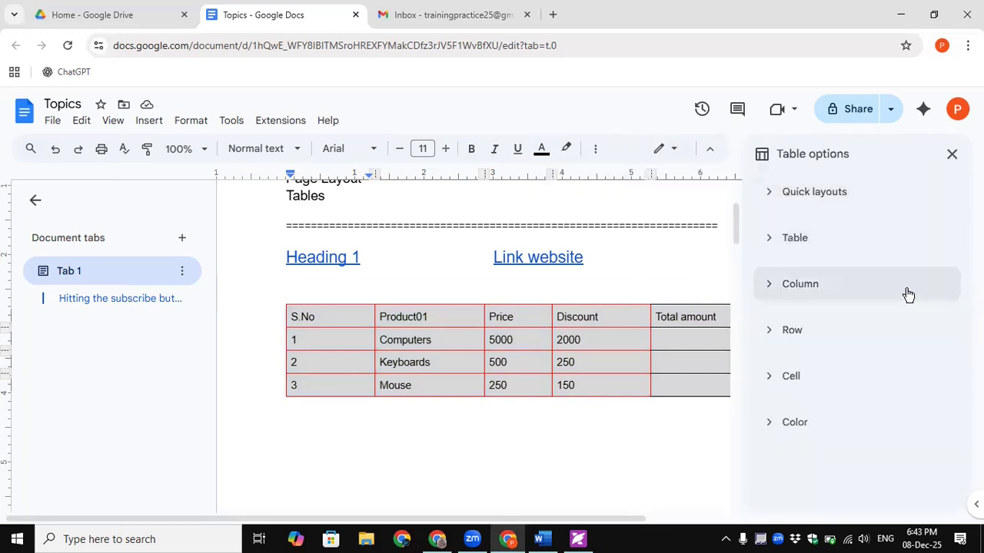
# - Compare the Bottom center and Bottom left quick layouts, then settle the table on Center left
pyautogui.click(771, 425)
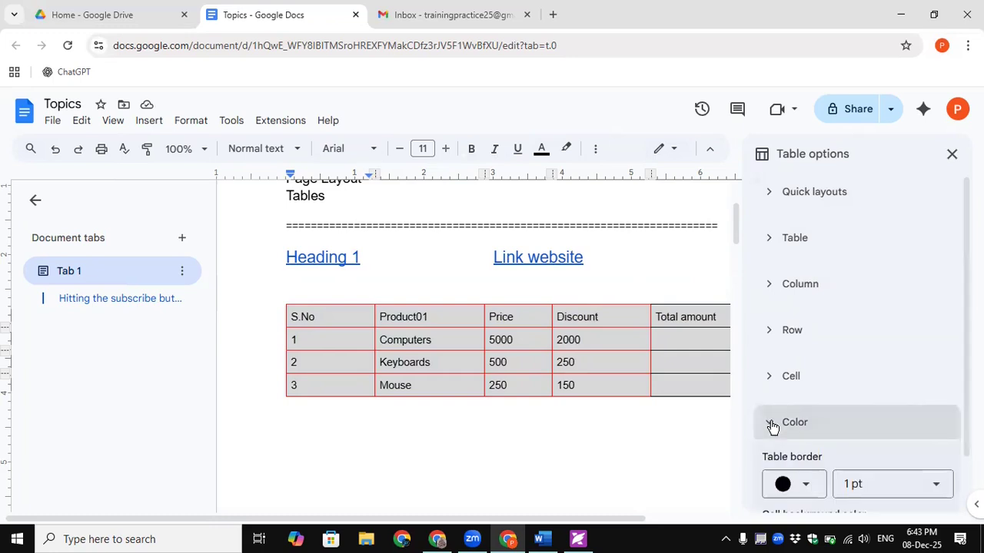
pyautogui.click(772, 424)
pyautogui.click(827, 197)
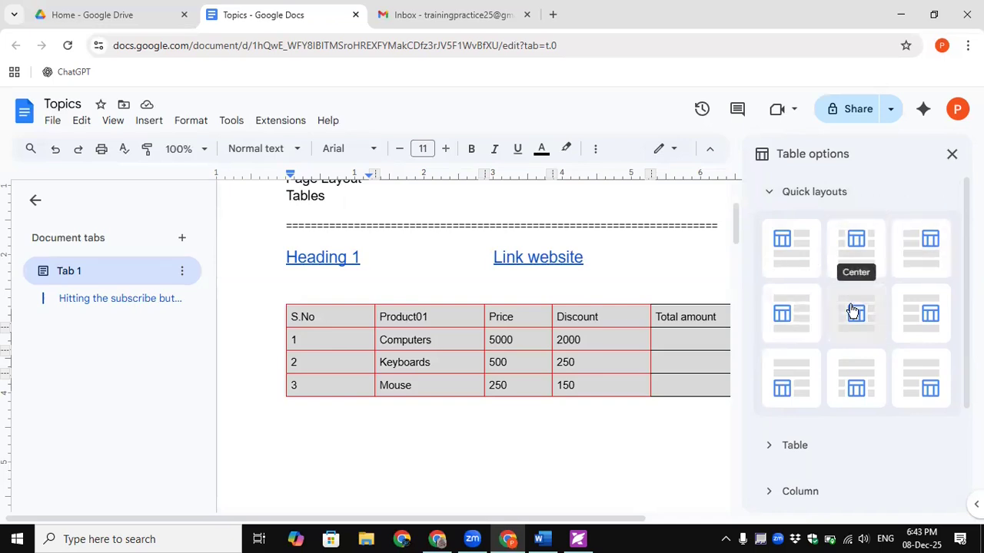
pyautogui.click(772, 318)
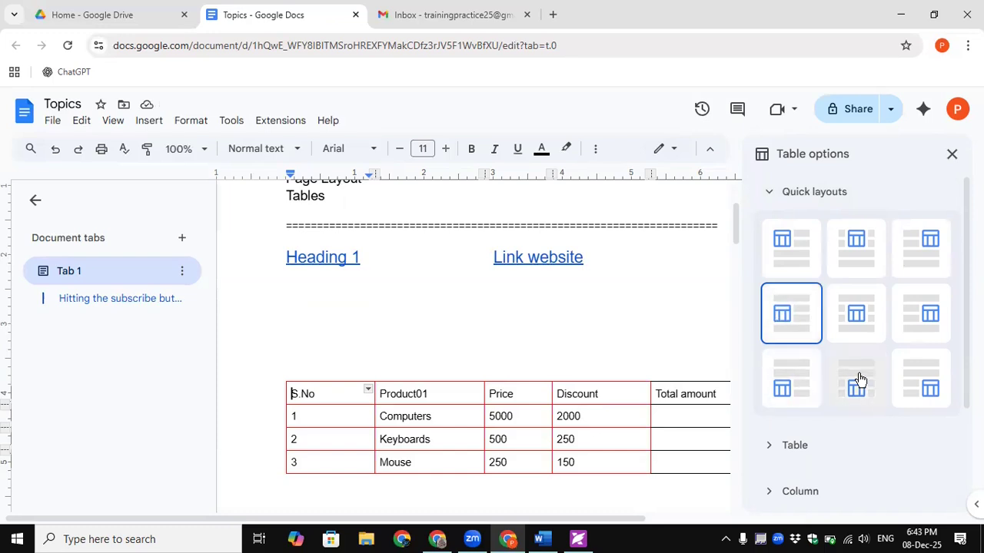
pyautogui.click(859, 379)
pyautogui.click(786, 374)
pyautogui.click(785, 321)
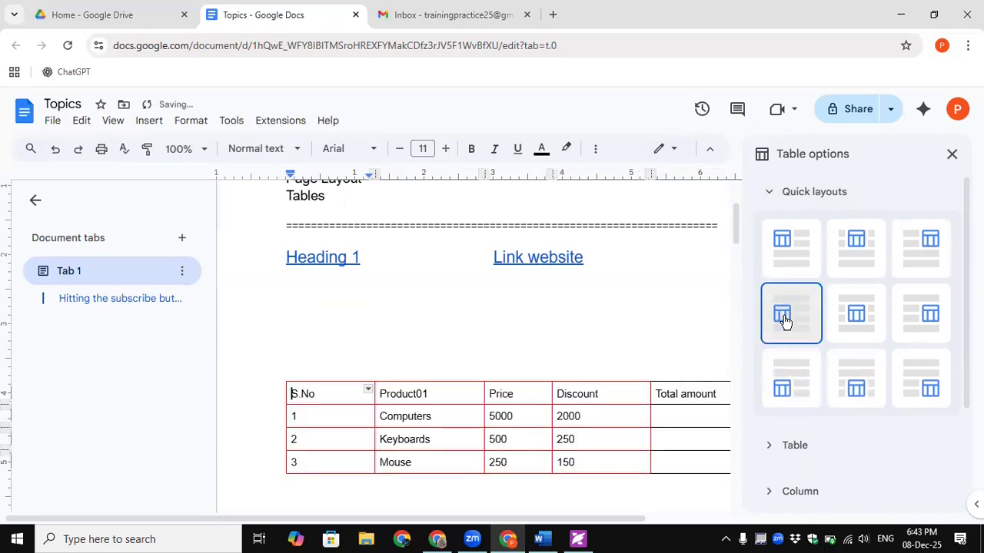
pyautogui.click(783, 193)
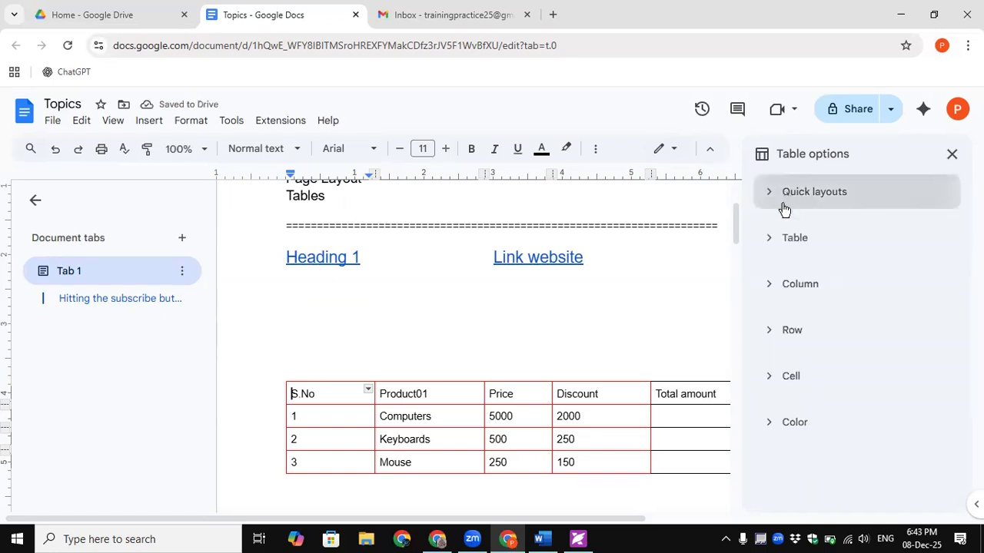
# - Change the product table's wrap setting to Left only under the Table section
pyautogui.click(790, 239)
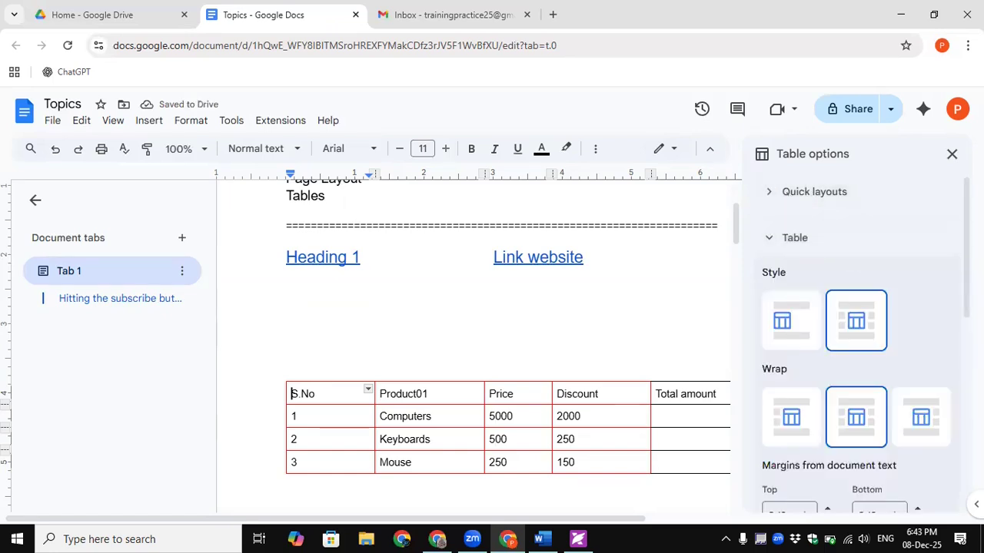
pyautogui.moveTo(966, 246); pyautogui.dragTo(966, 290)
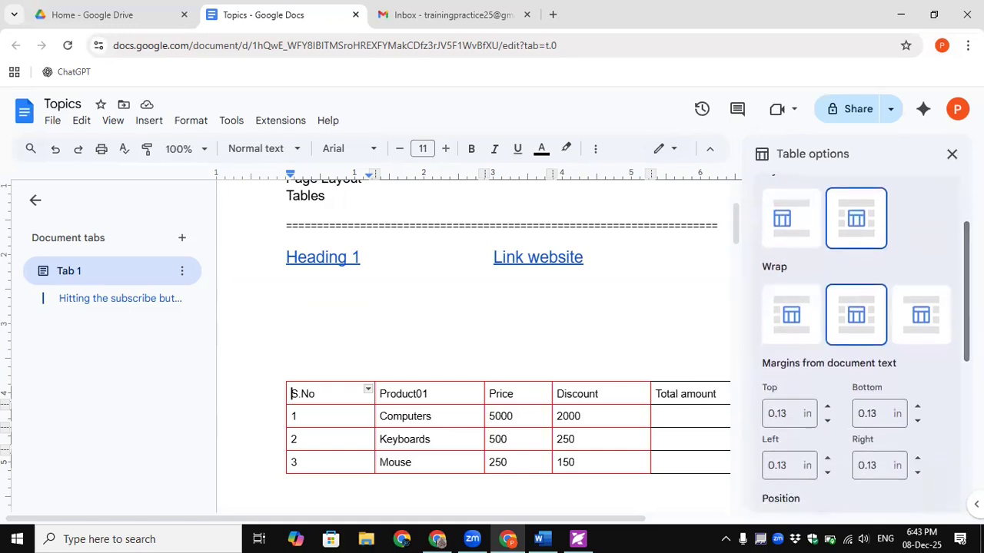
pyautogui.click(795, 320)
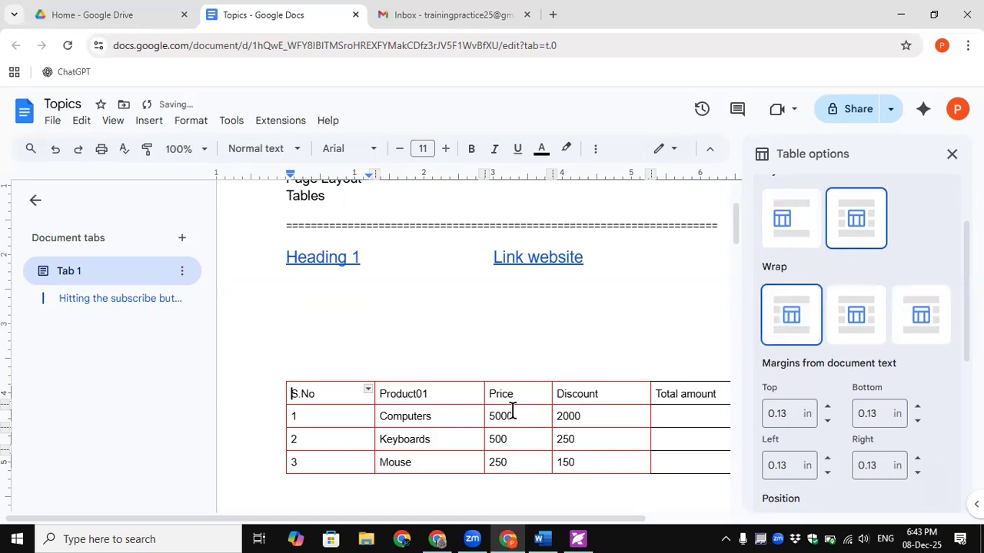
pyautogui.scroll(-1, 865, 338)
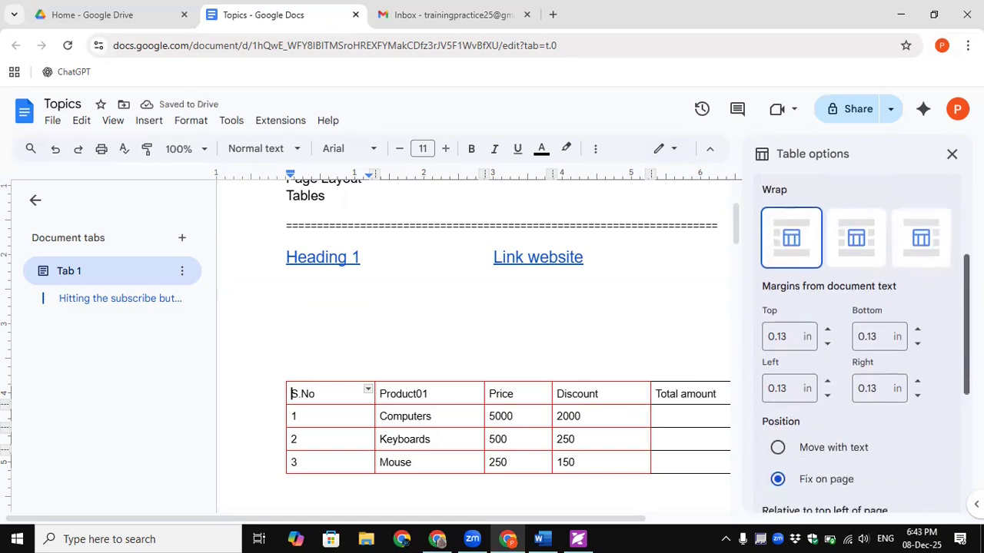
pyautogui.moveTo(966, 326); pyautogui.dragTo(966, 331)
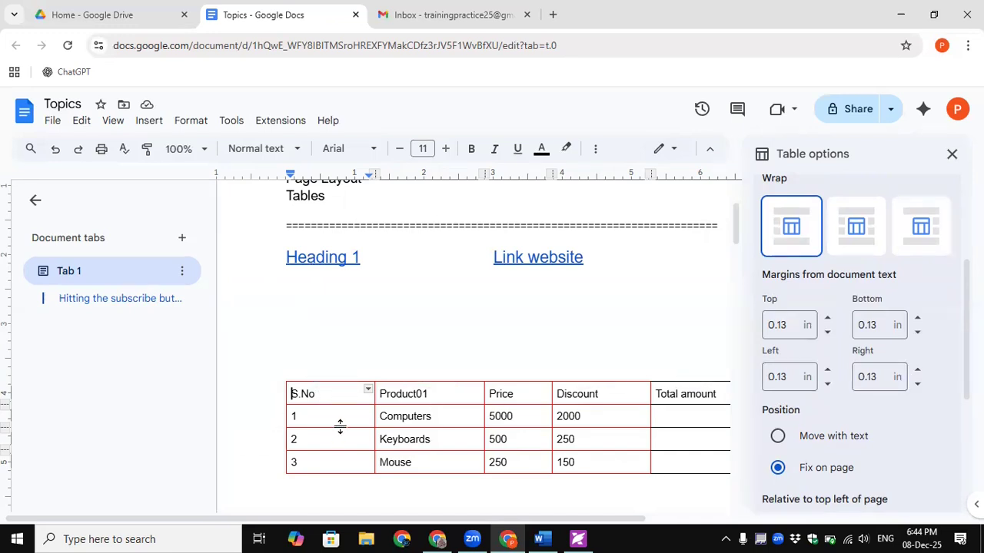
# - Scroll down the Table options sidebar and expand its Column section
pyautogui.scroll(-2, 927, 351)
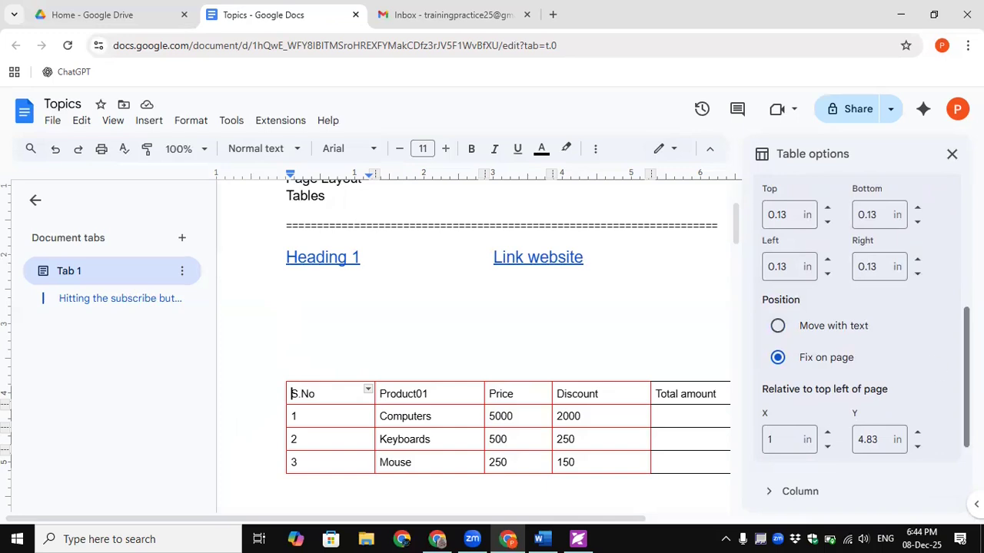
pyautogui.scroll(-1, 828, 380)
pyautogui.scroll(-1, 845, 346)
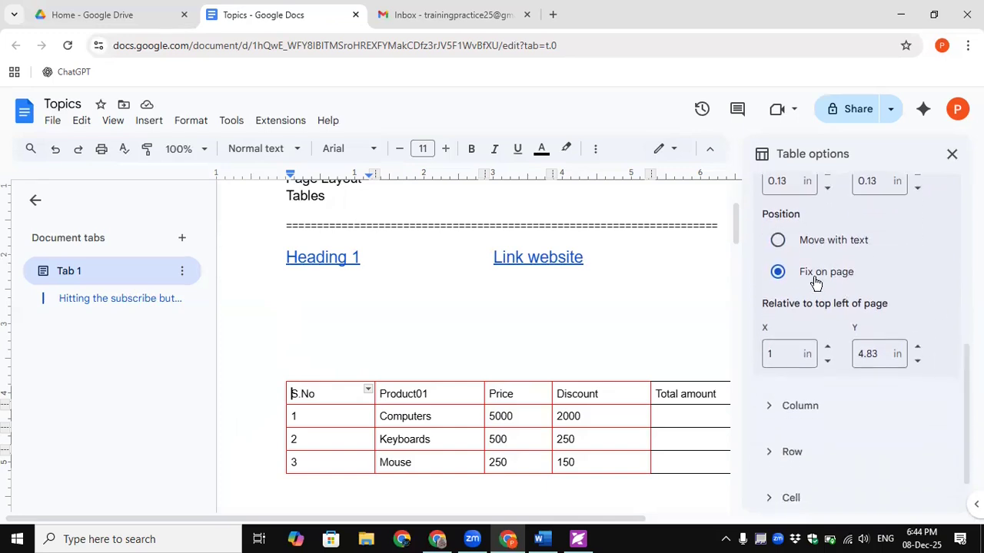
pyautogui.click(793, 407)
# - Select the Discount column and set its data type to Voting chip
pyautogui.scroll(-2, 857, 346)
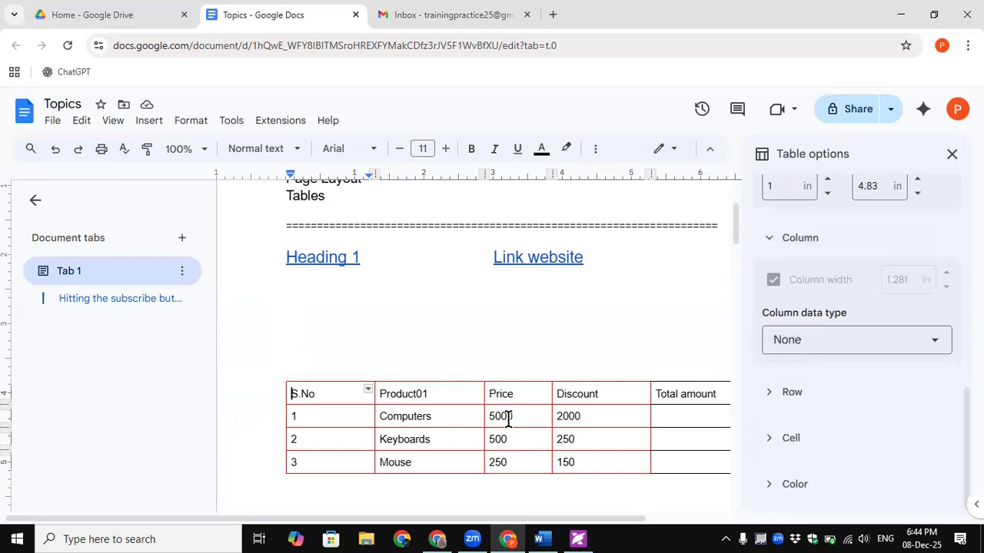
pyautogui.moveTo(569, 404); pyautogui.dragTo(579, 457)
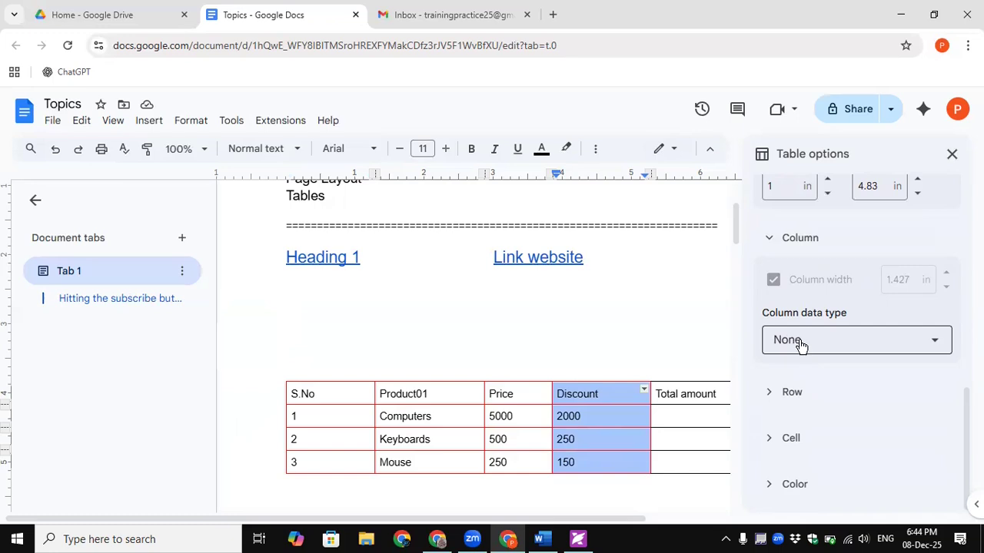
pyautogui.click(861, 344)
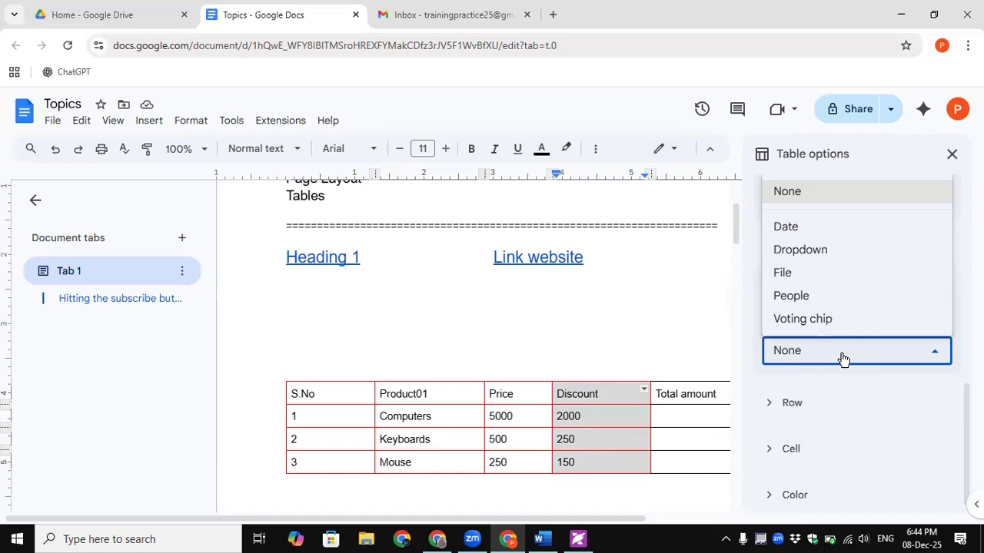
pyautogui.click(804, 319)
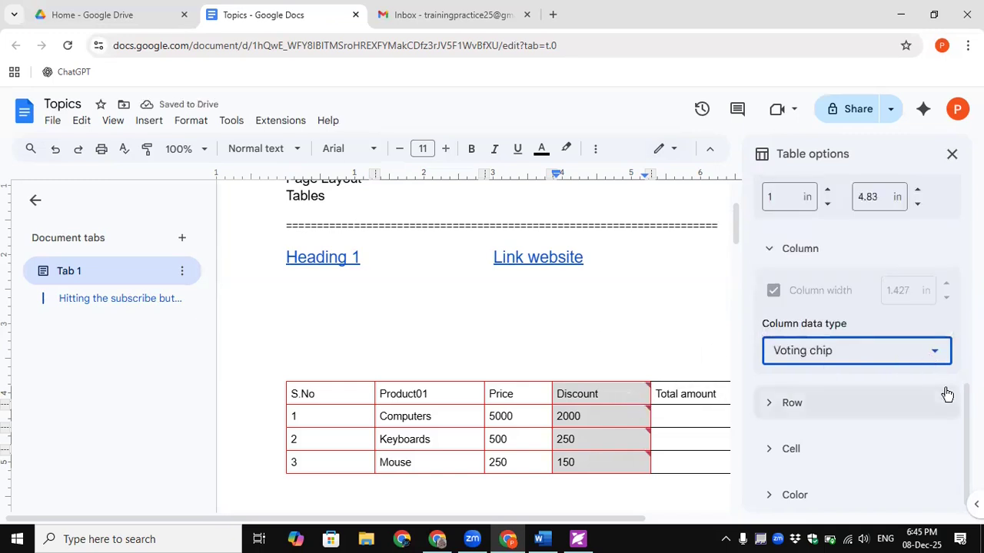
# - Revert the Discount column's data type to None and expand the Row settings
pyautogui.click(871, 352)
pyautogui.click(794, 194)
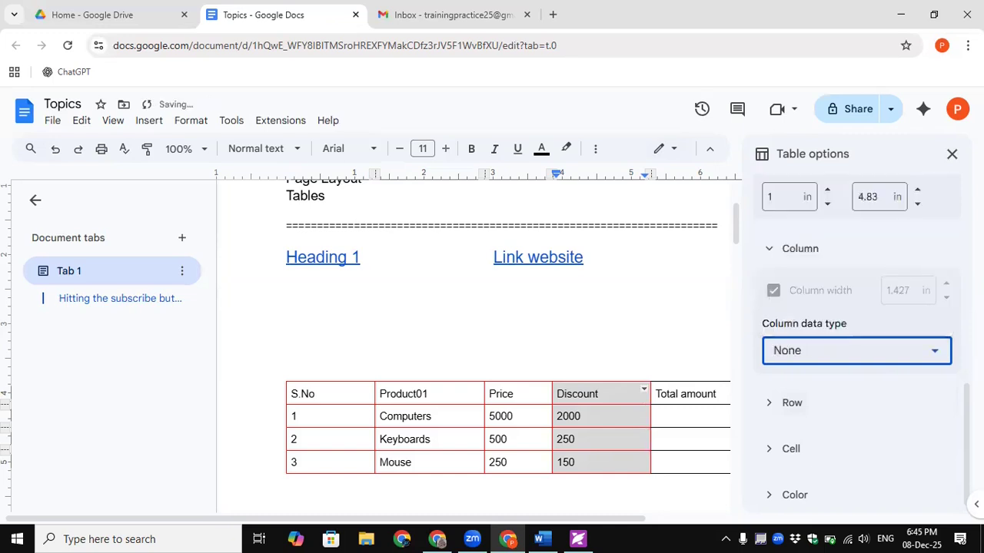
pyautogui.click(796, 399)
pyautogui.scroll(-2, 853, 415)
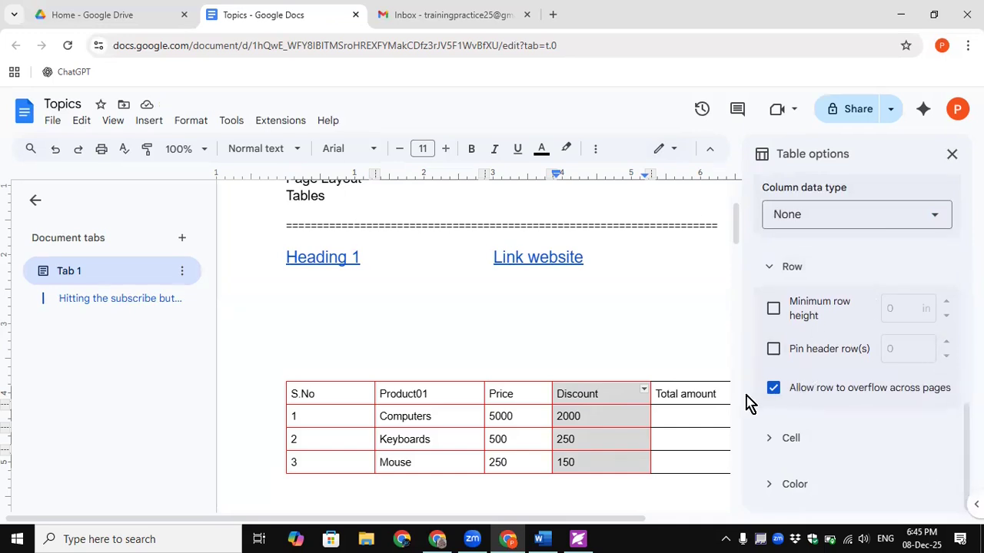
# - Expand Cell settings and align the Discount column text to the bottom
pyautogui.click(769, 443)
pyautogui.scroll(-2, 945, 461)
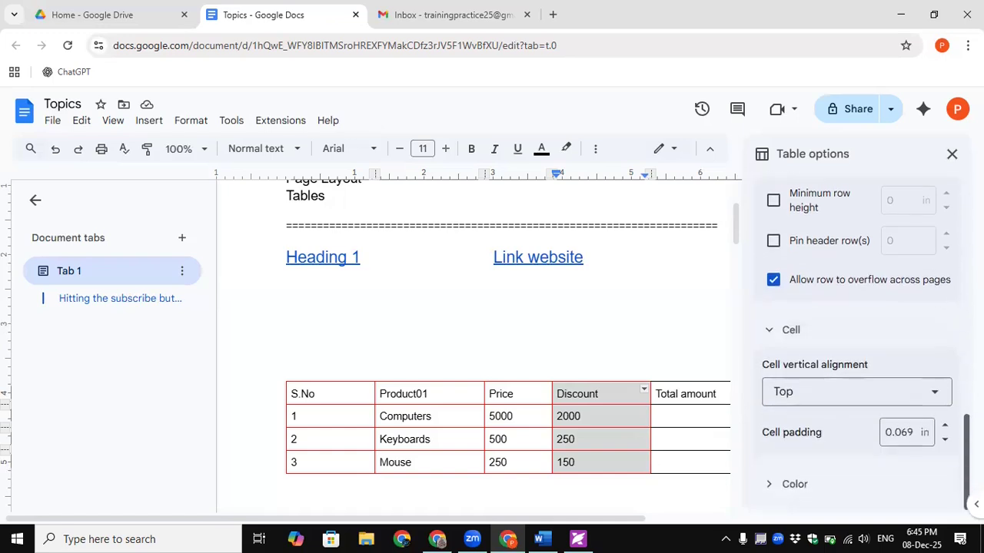
pyautogui.click(904, 394)
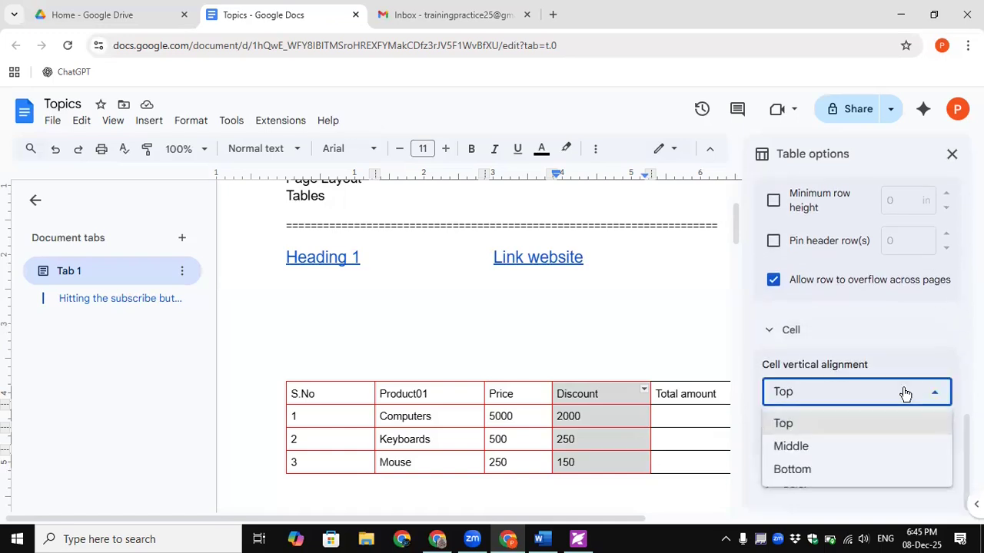
pyautogui.click(905, 393)
pyautogui.click(903, 393)
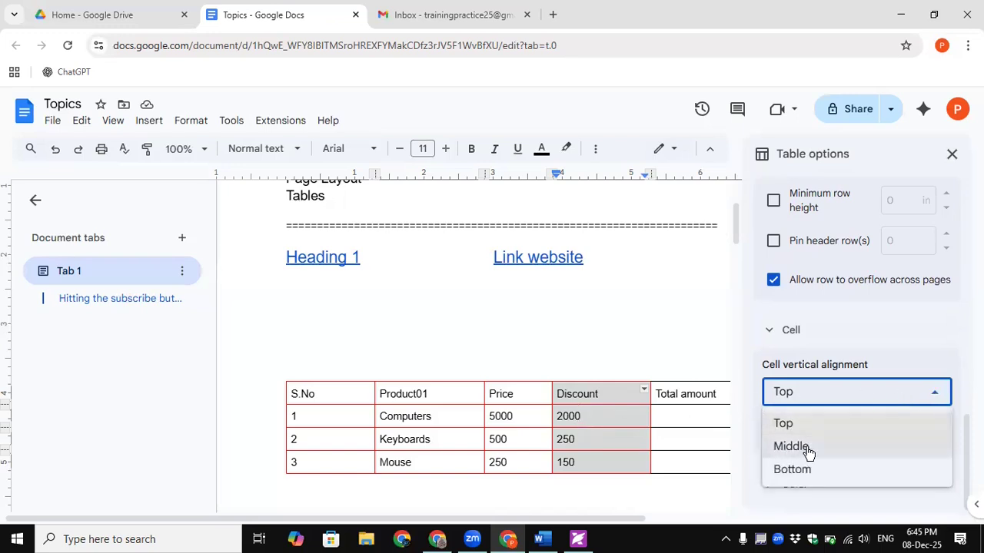
pyautogui.click(784, 470)
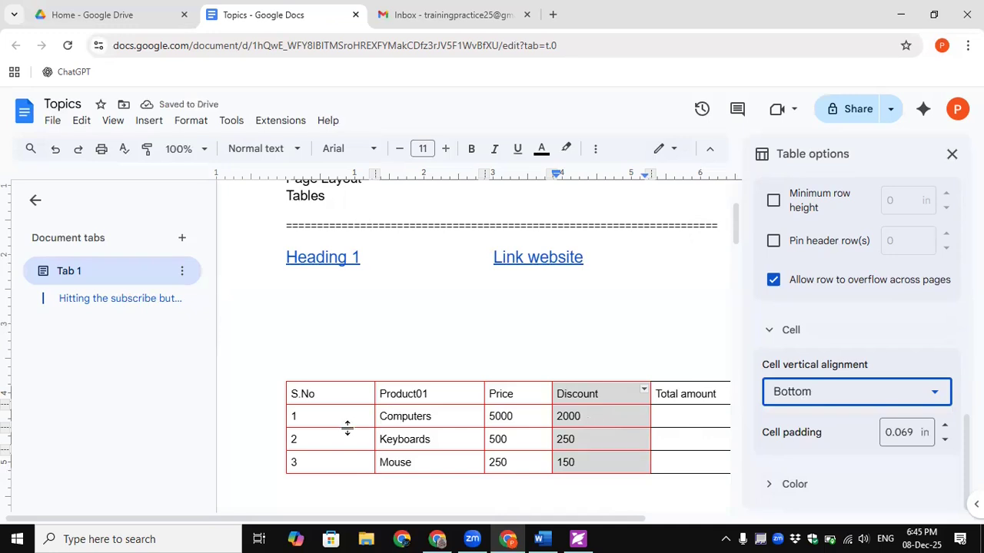
# - Make the rows taller (0.54 in minimum), try Middle alignment, then settle on Top
pyautogui.moveTo(349, 447); pyautogui.dragTo(351, 443)
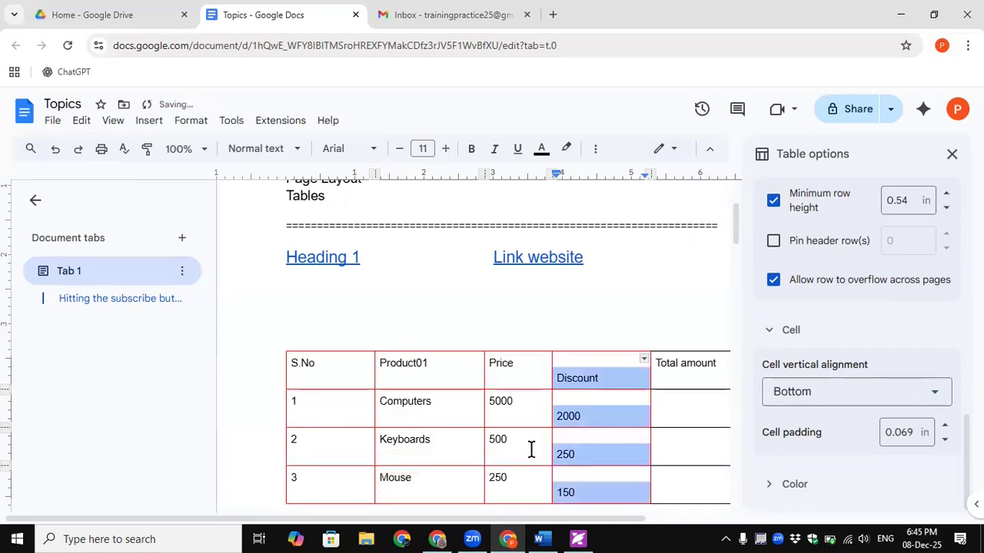
pyautogui.click(933, 391)
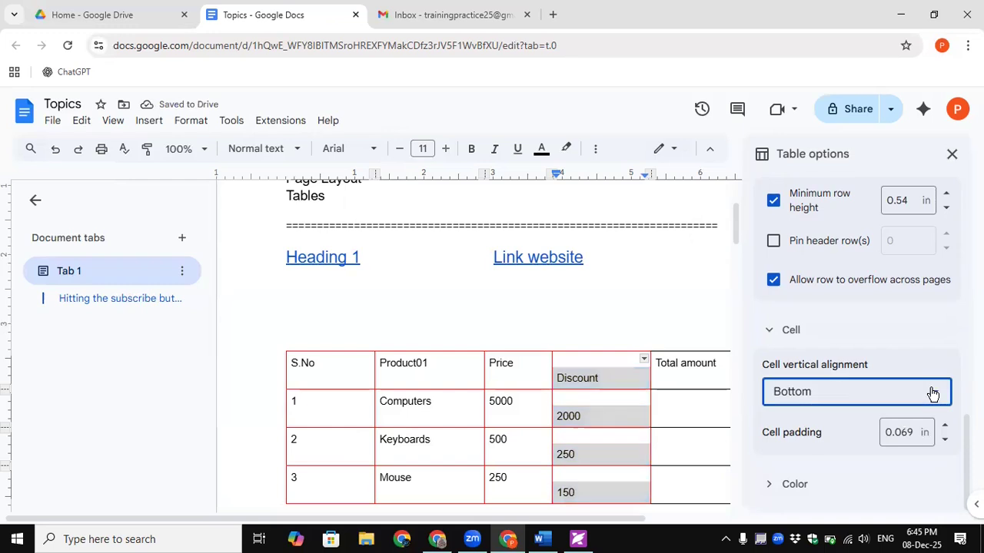
pyautogui.click(781, 453)
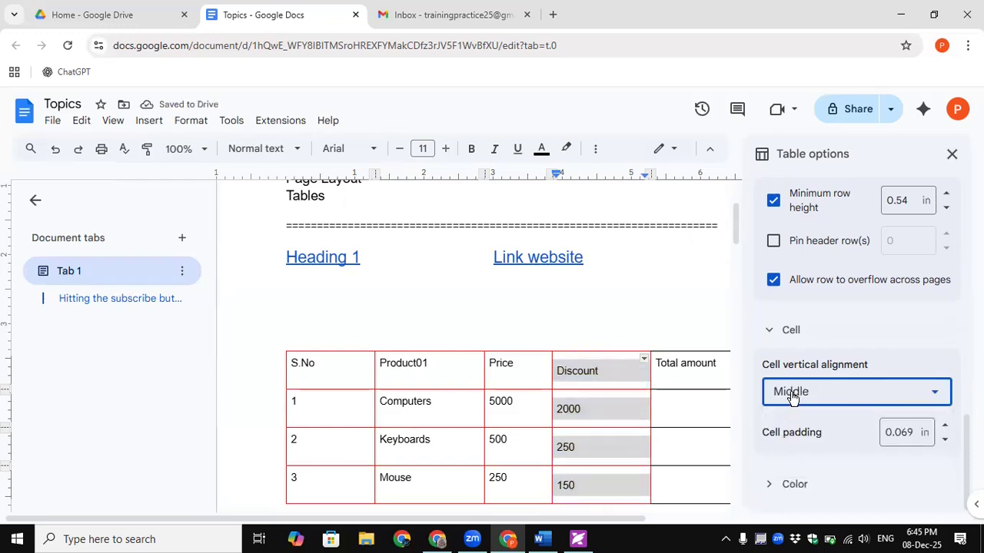
pyautogui.click(791, 396)
pyautogui.click(784, 425)
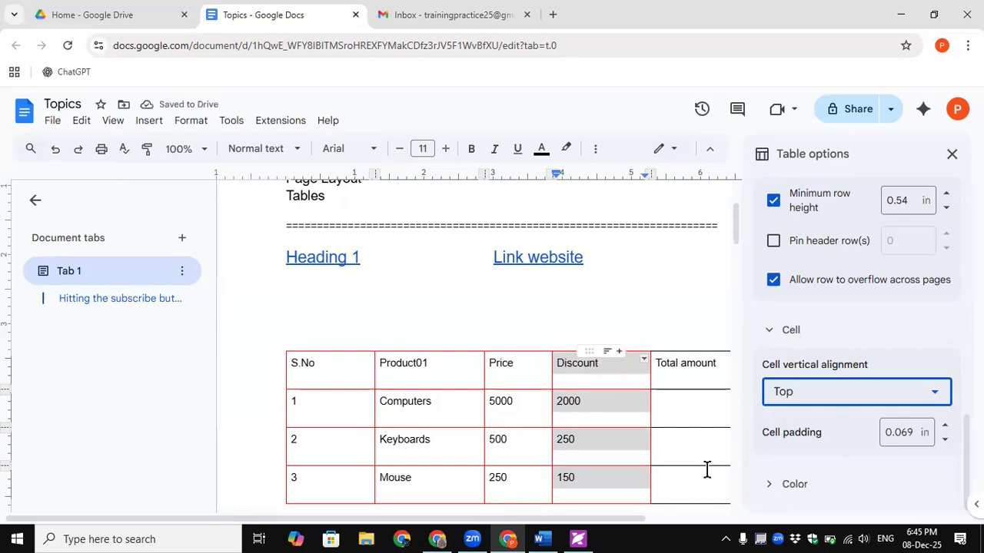
pyautogui.click(775, 485)
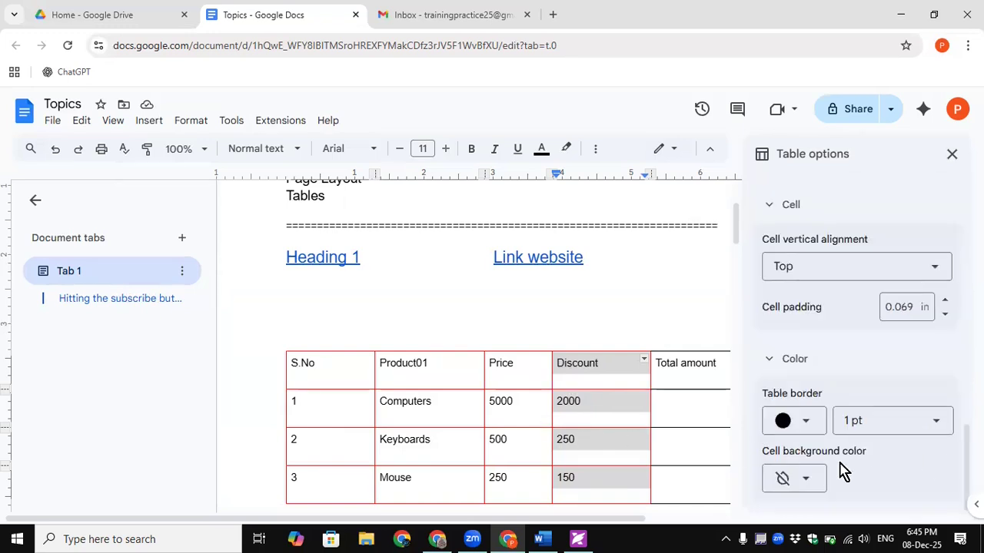
# - Set the table border to 2.25 pt and shade the Discount header cell light yellow
pyautogui.click(850, 425)
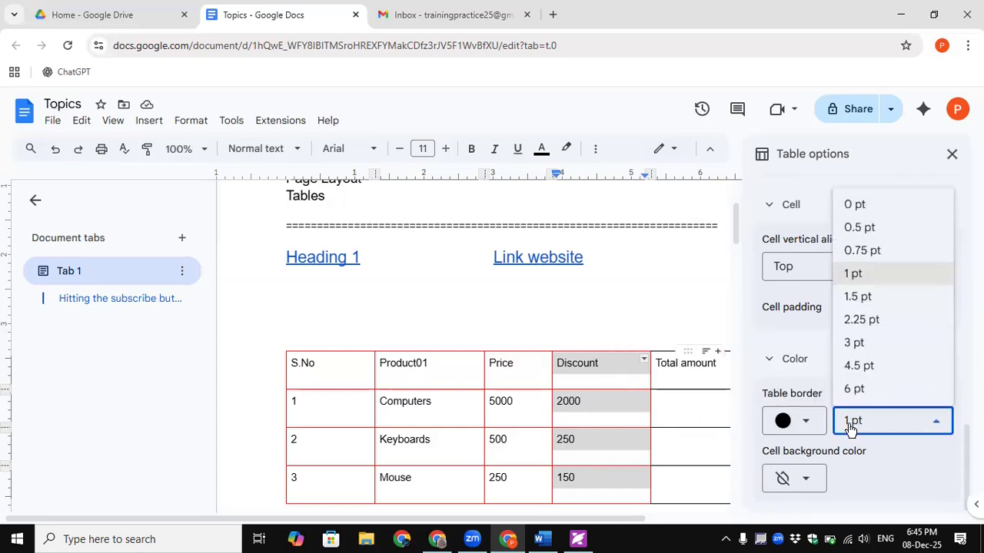
pyautogui.click(866, 321)
pyautogui.click(572, 363)
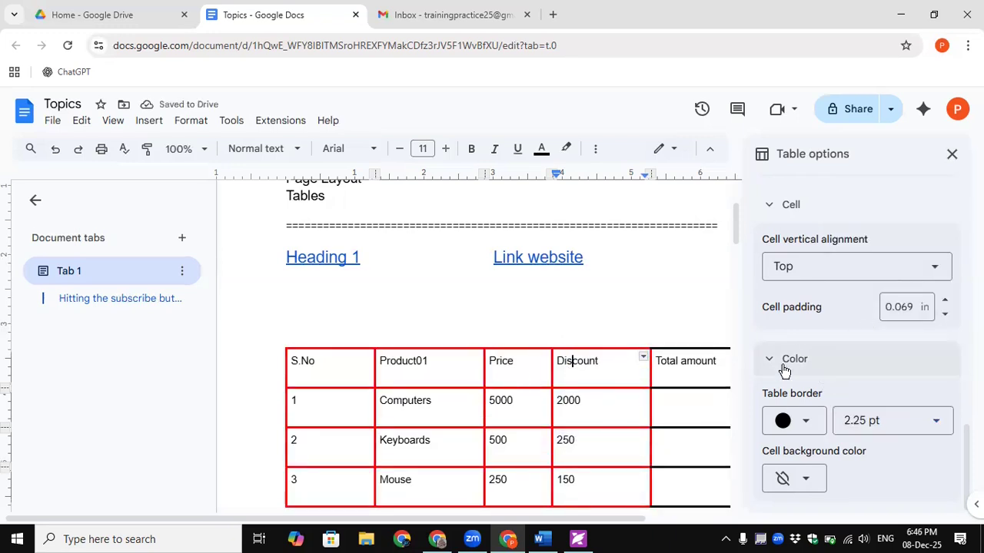
pyautogui.click(817, 478)
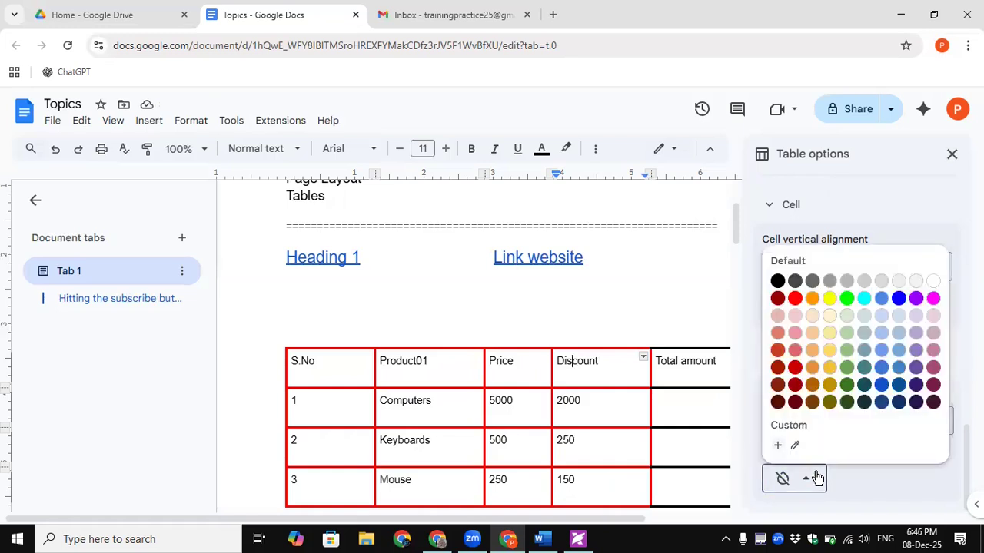
pyautogui.click(830, 335)
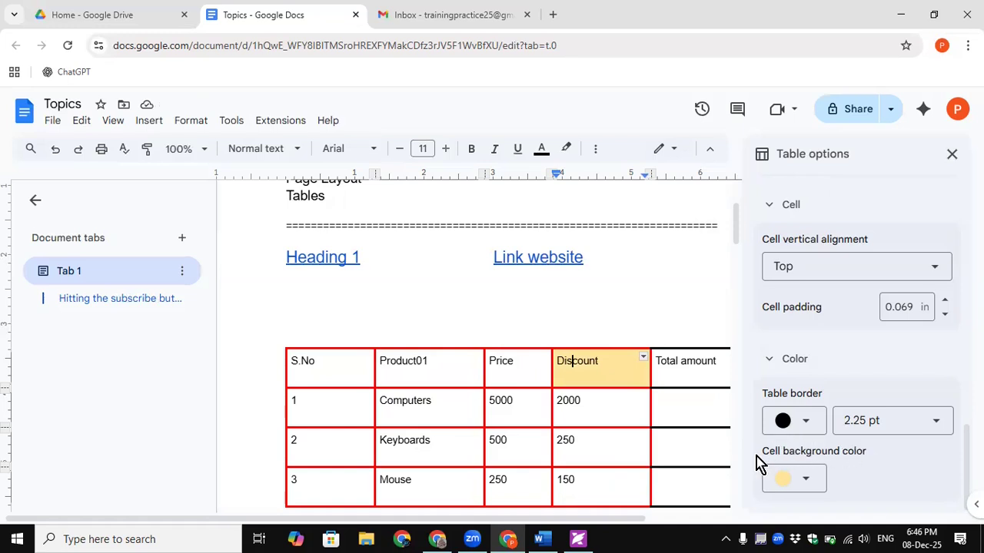
# - Collapse the Color and Cell sections and close the Table options sidebar
pyautogui.click(787, 358)
pyautogui.click(787, 342)
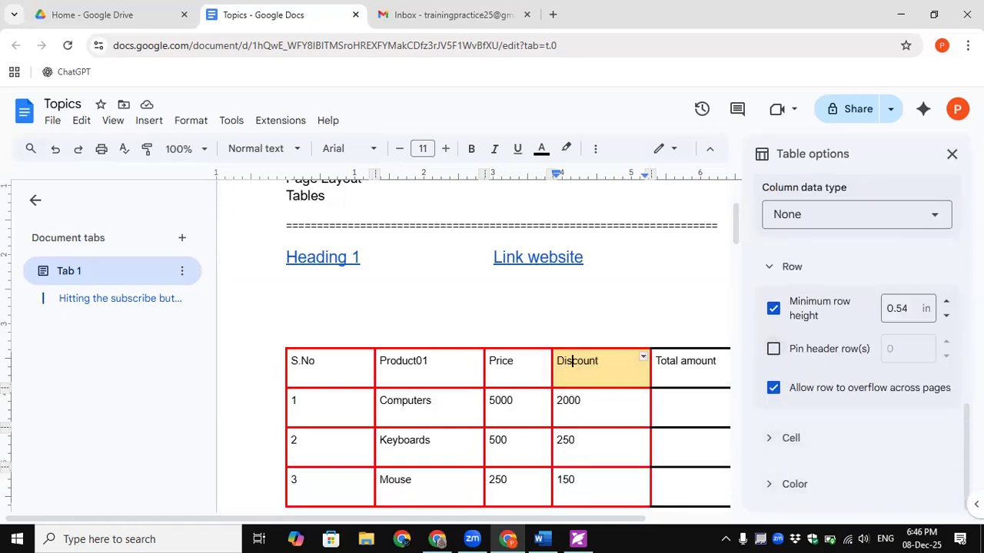
pyautogui.scroll(7, 857, 346)
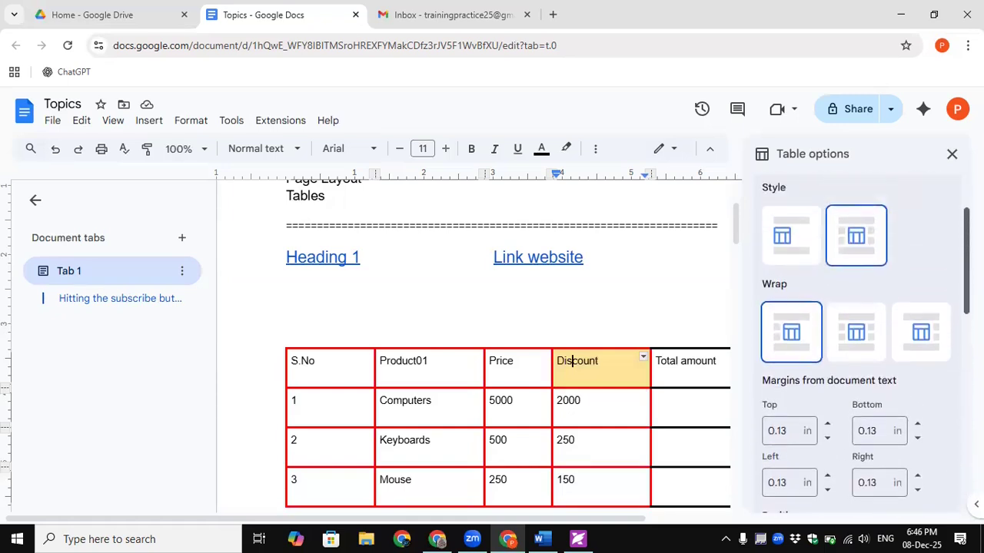
pyautogui.scroll(2, 857, 346)
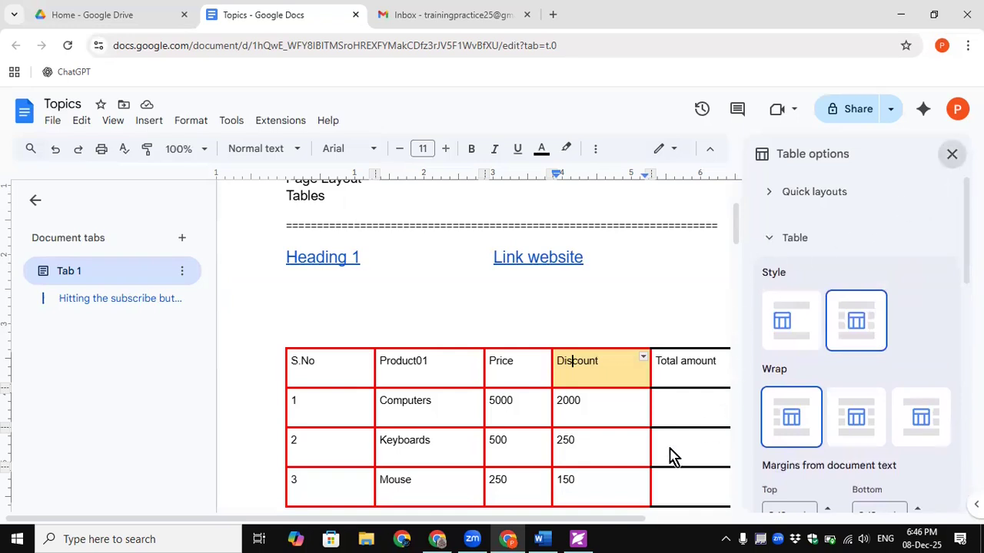
pyautogui.click(951, 154)
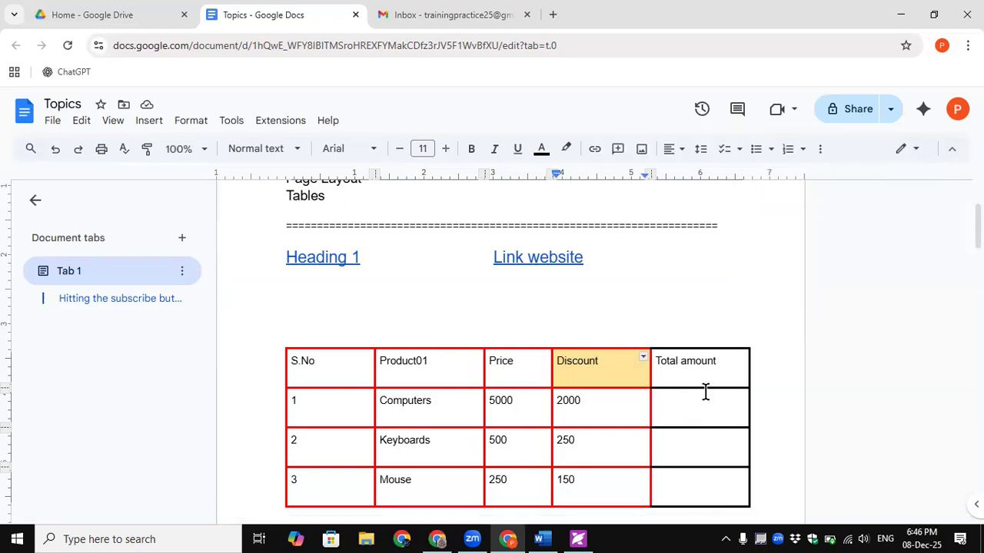
# - Insert a page break with Ctrl+Enter on the empty line below the product table
pyautogui.click(706, 392)
pyautogui.scroll(-1, 765, 445)
pyautogui.click(425, 483)
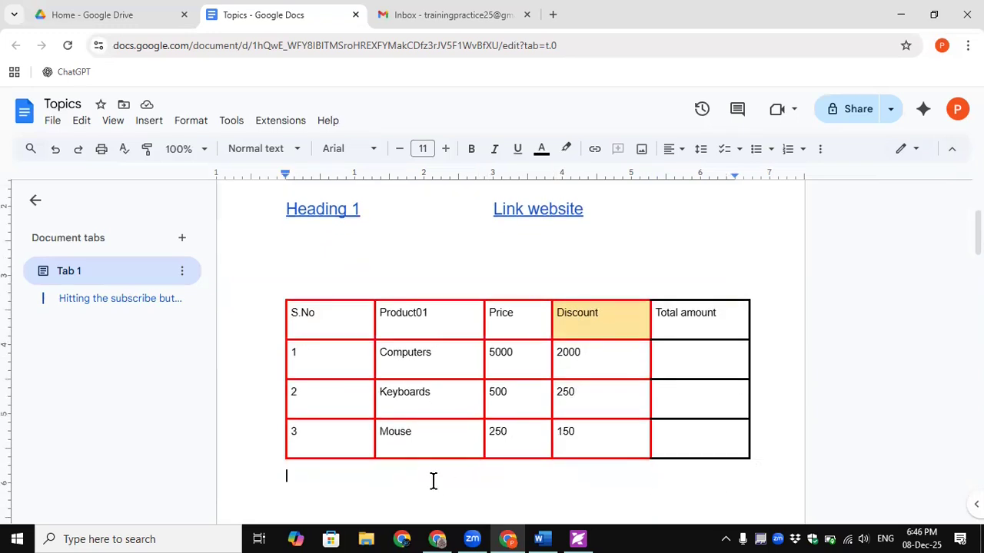
pyautogui.hotkey('ctrl', 'Return')
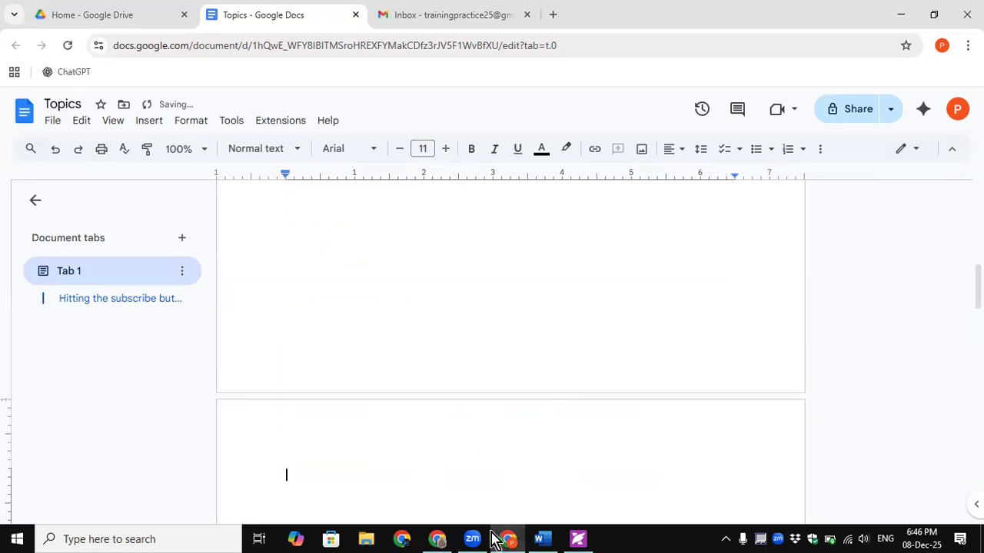
pyautogui.click(481, 539)
pyautogui.click(435, 499)
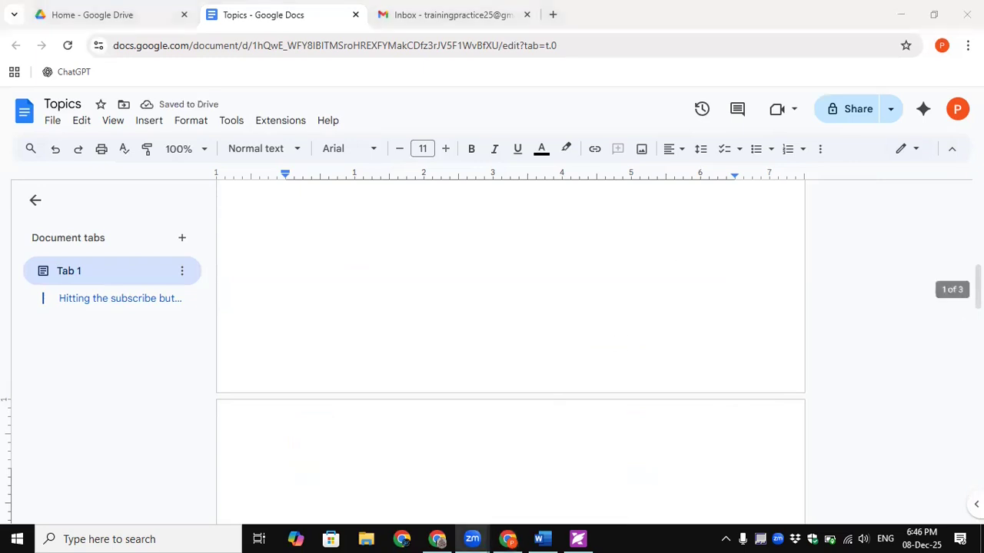
pyautogui.moveTo(977, 290); pyautogui.dragTo(978, 317)
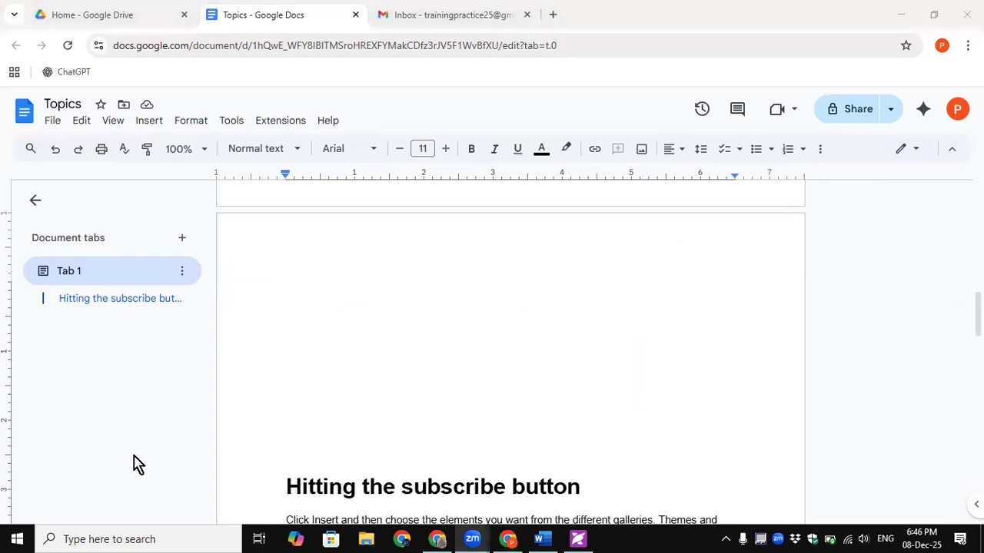
pyautogui.click(145, 129)
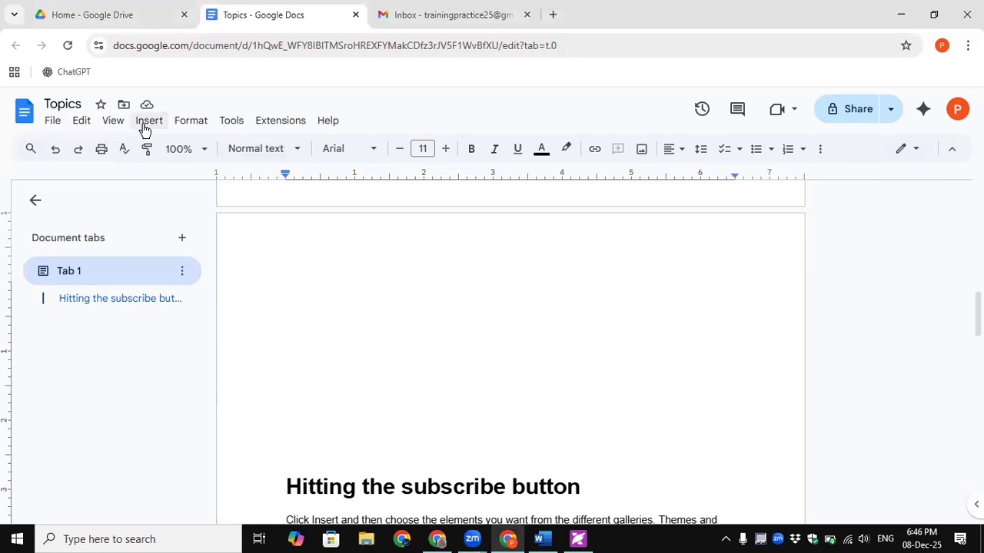
# - Insert the Simple decision log building block from Insert > Table > Building blocks
pyautogui.click(145, 129)
pyautogui.moveTo(186, 173)
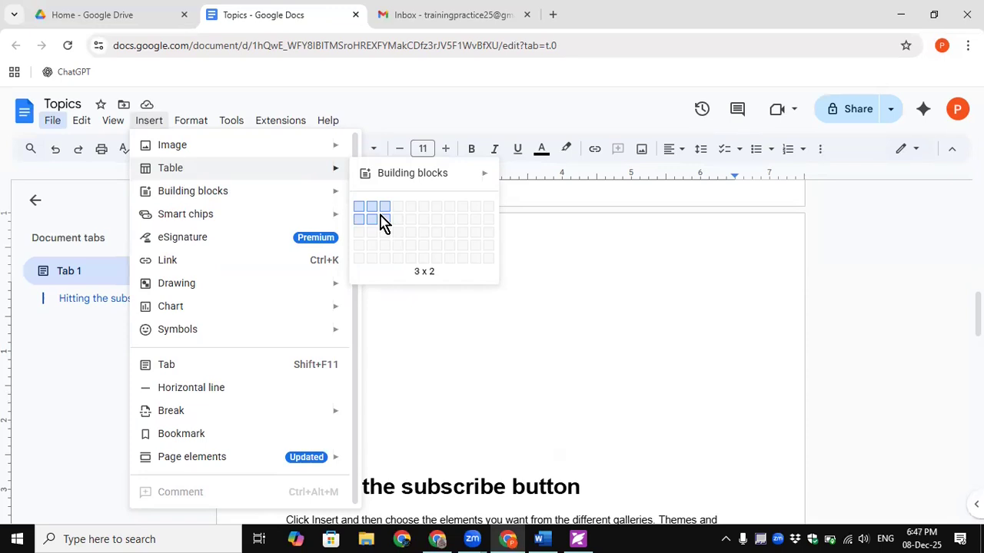
pyautogui.moveTo(410, 173)
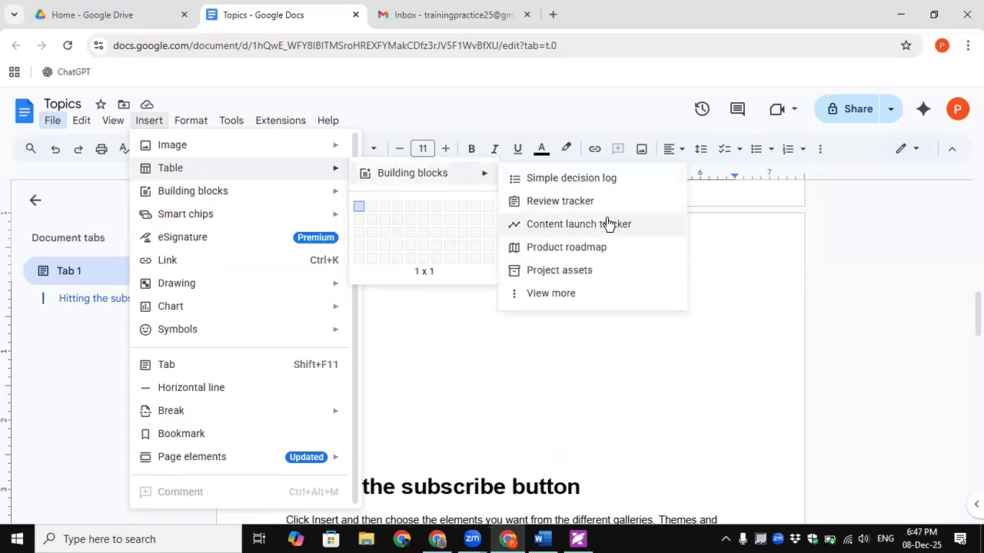
pyautogui.click(558, 184)
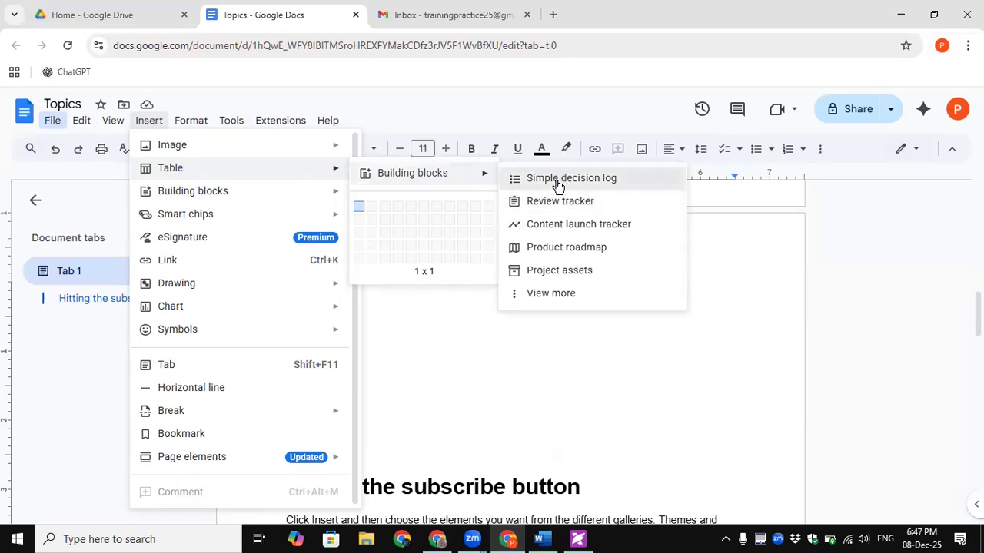
pyautogui.moveTo(978, 316); pyautogui.dragTo(977, 331)
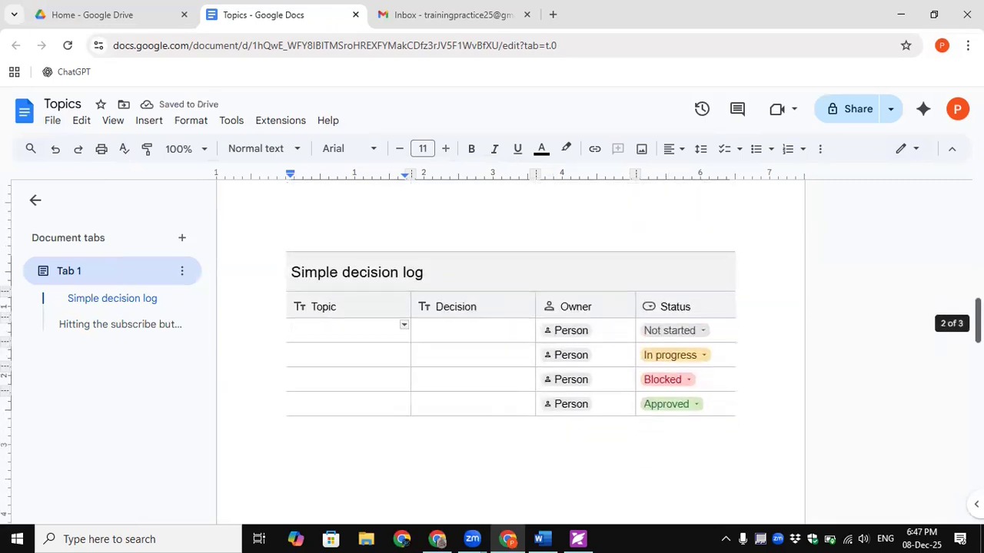
# - Open and dismiss the first row's person picker and status choices
pyautogui.click(584, 332)
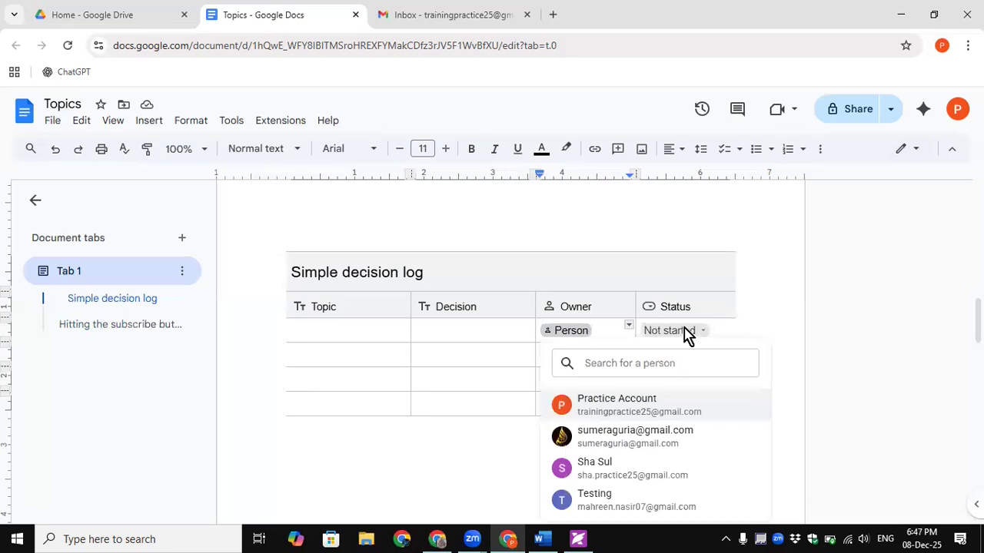
pyautogui.press('Escape')
pyautogui.click(728, 331)
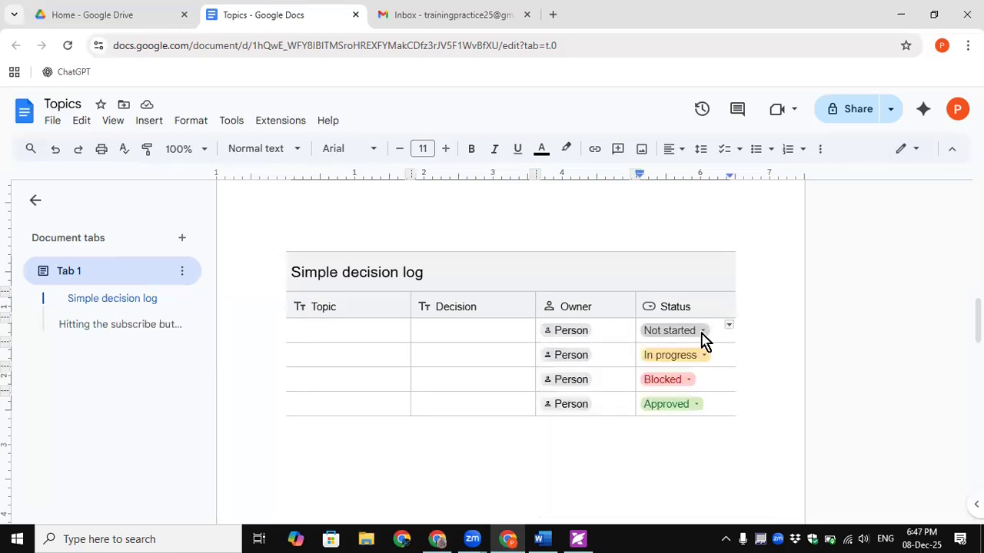
pyautogui.click(702, 332)
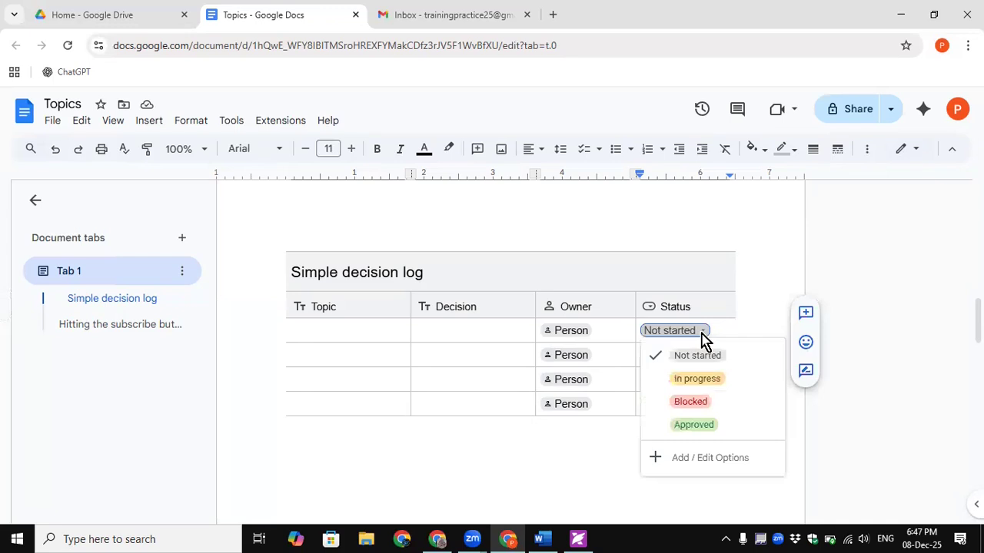
pyautogui.click(770, 266)
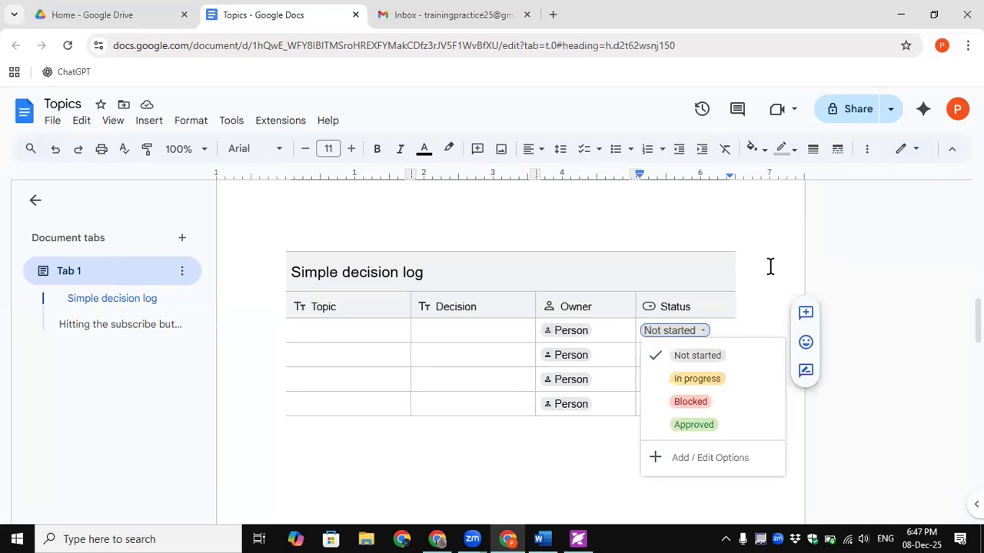
# - Click through the decision log headings and title, ending in the first Topic cell
pyautogui.click(356, 328)
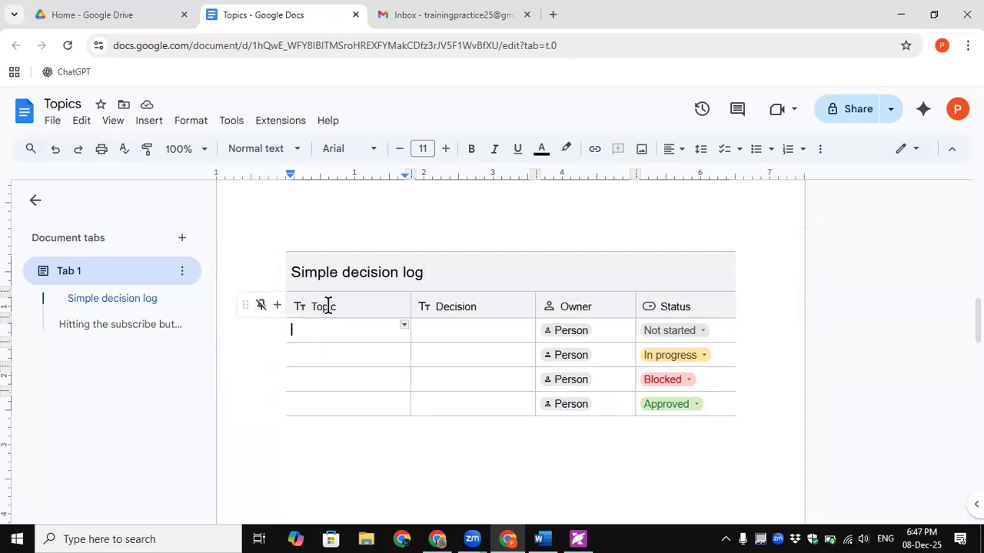
pyautogui.click(488, 307)
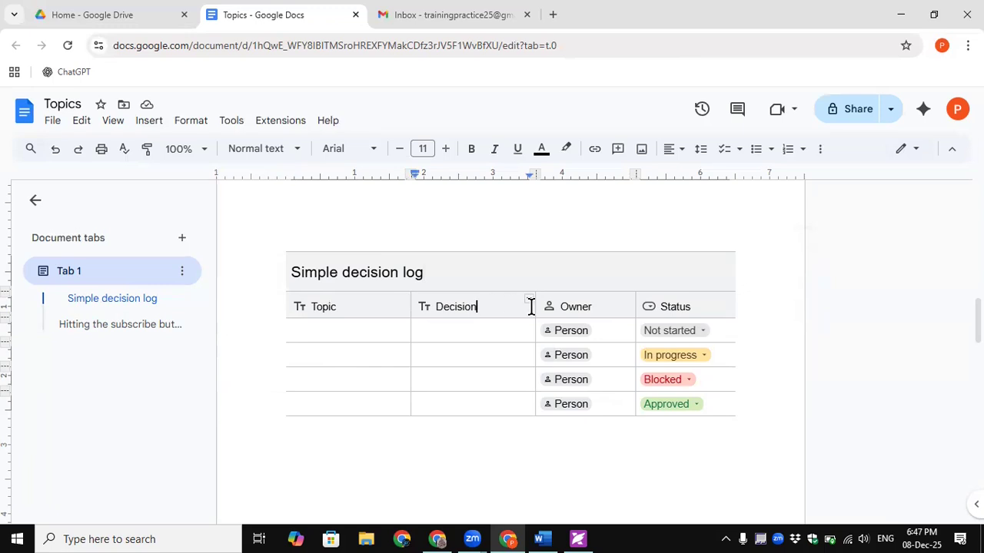
pyautogui.click(589, 307)
pyautogui.click(701, 305)
pyautogui.moveTo(438, 274); pyautogui.dragTo(292, 272)
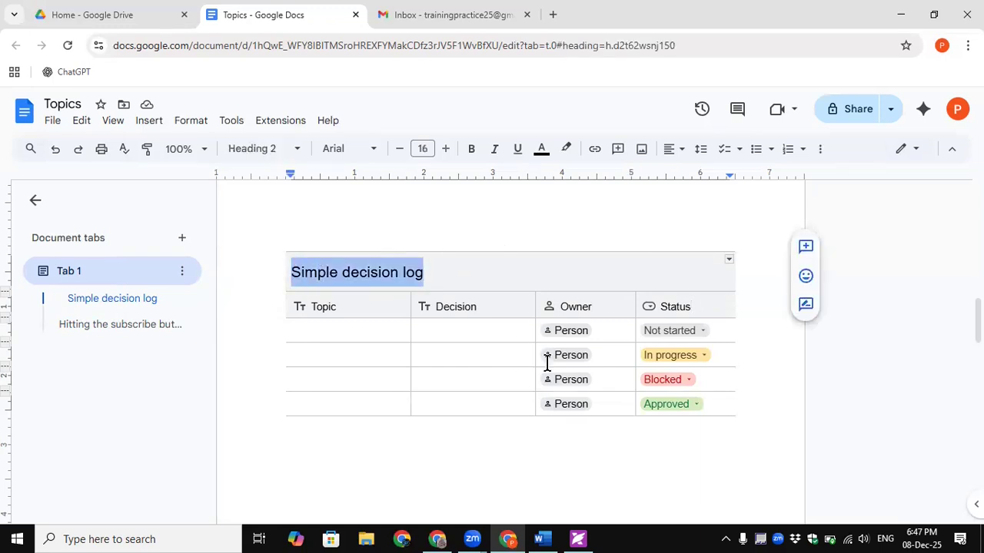
pyautogui.click(455, 328)
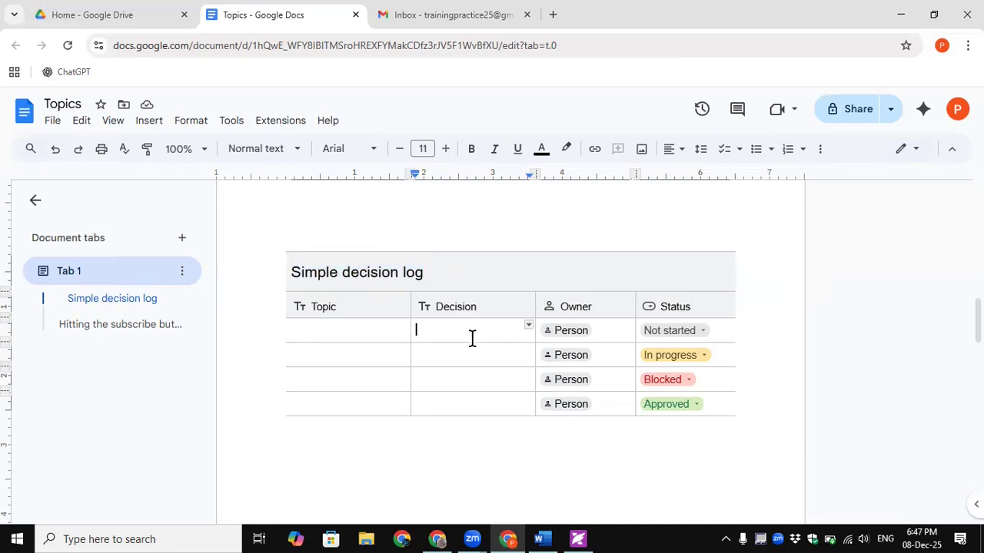
pyautogui.click(323, 331)
pyautogui.click(439, 330)
pyautogui.click(360, 331)
# - Enter Topic 'New policy approval needed' and Decision 'Approved or reject or maybe pending'
pyautogui.write('New policy approval')
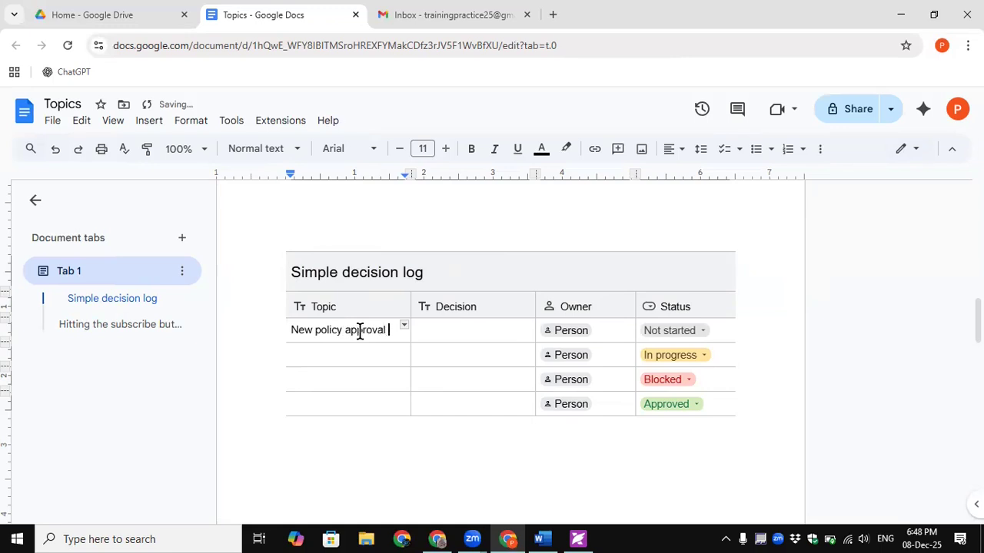
pyautogui.write('eeded')
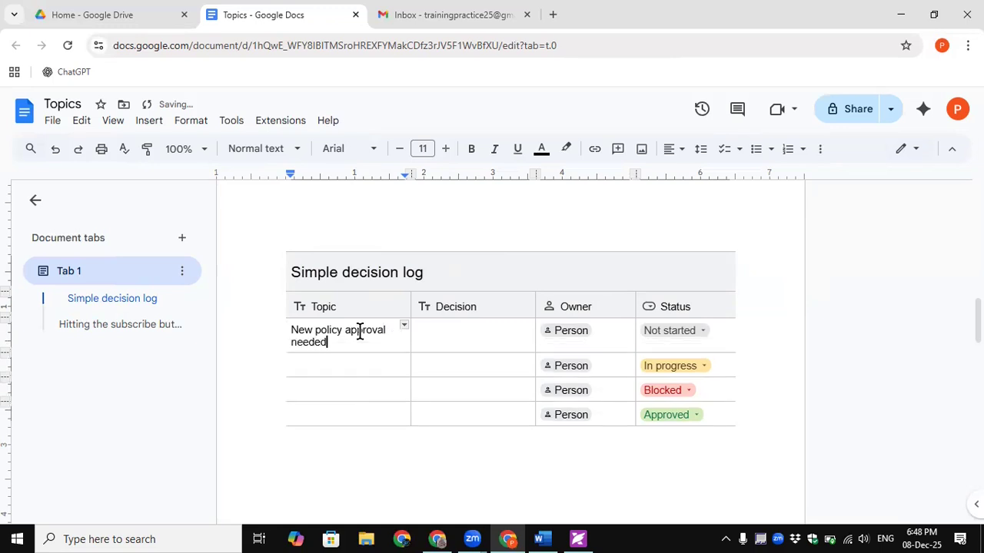
pyautogui.click(474, 338)
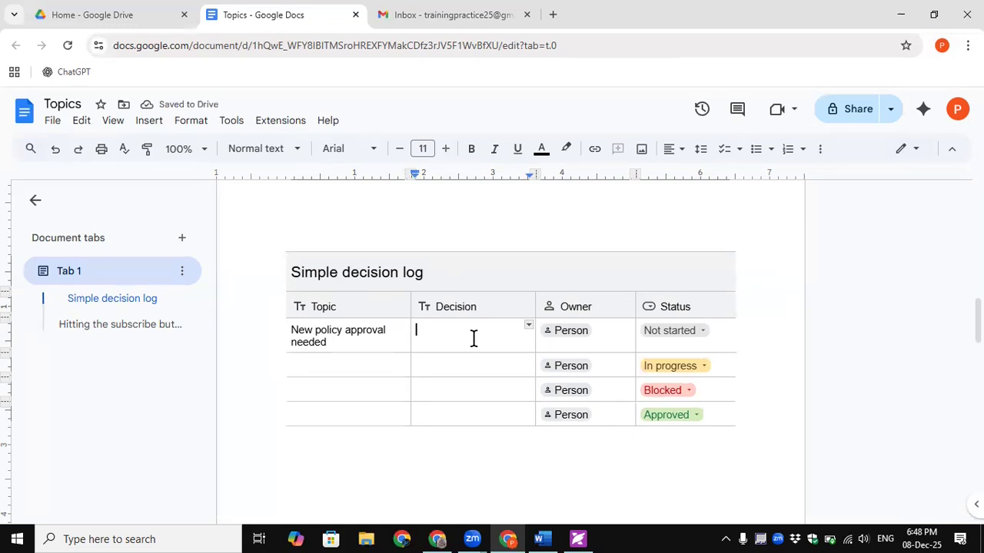
pyautogui.write('approv')
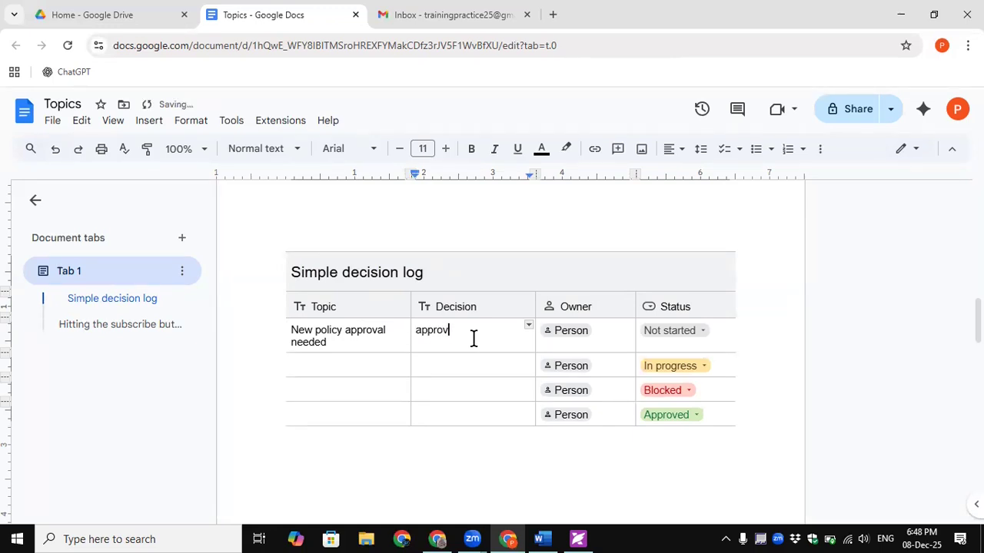
pyautogui.write('ed or reject or m')
pyautogui.write('ay')
pyautogui.write('be pending')
pyautogui.scroll(-1, 485, 340)
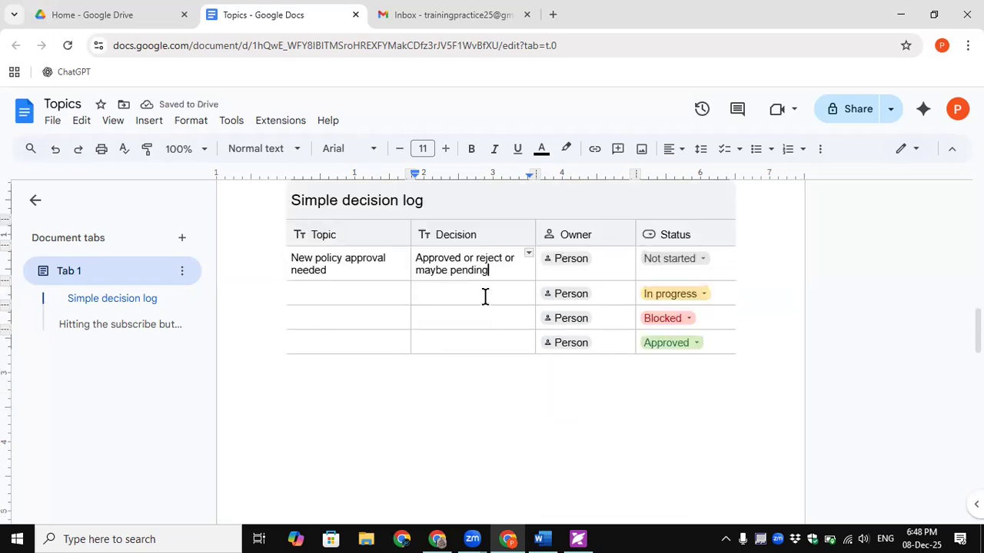
# - Open and dismiss the table actions menu and the first row's person picker
pyautogui.rightClick(493, 254)
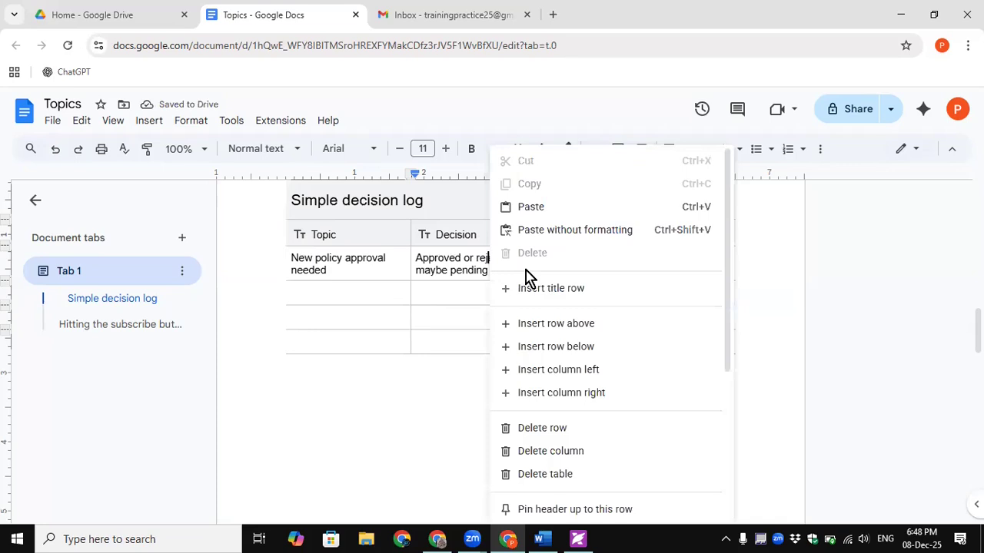
pyautogui.click(438, 292)
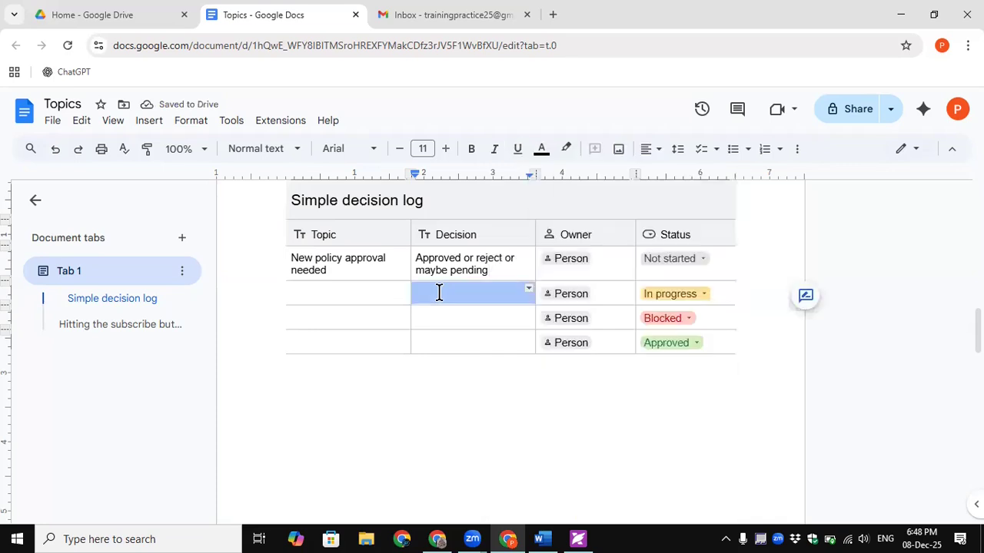
pyautogui.click(600, 260)
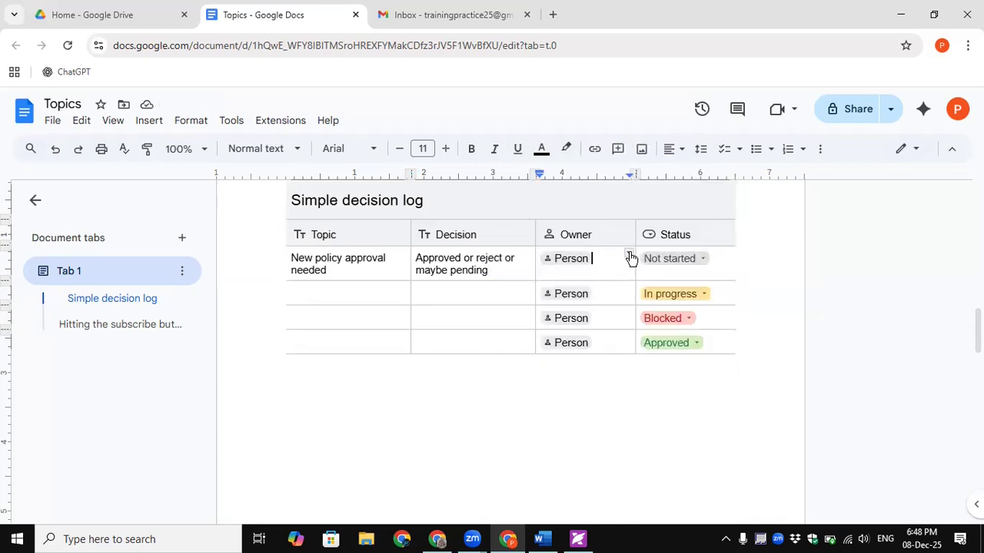
pyautogui.click(581, 261)
pyautogui.click(607, 256)
pyautogui.click(569, 261)
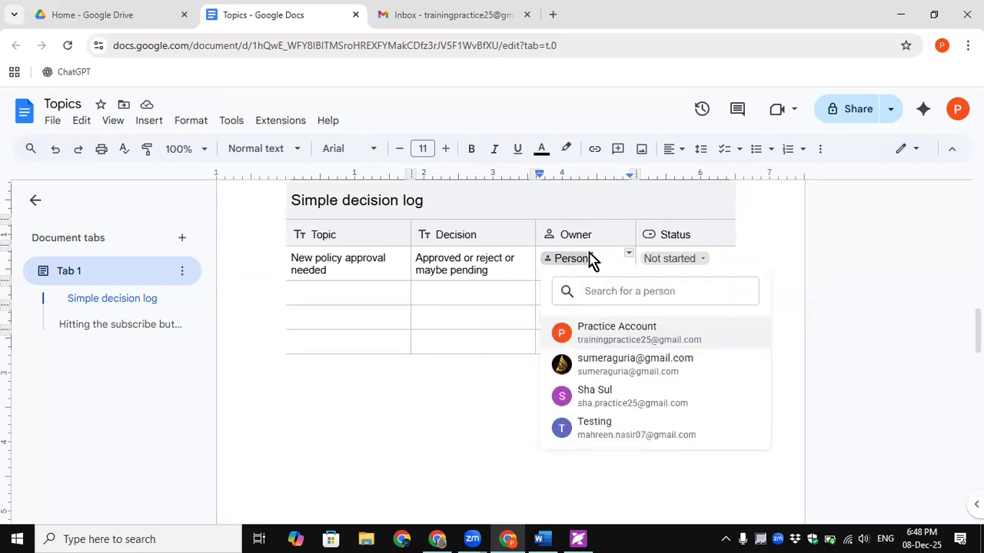
pyautogui.click(592, 256)
pyautogui.click(577, 265)
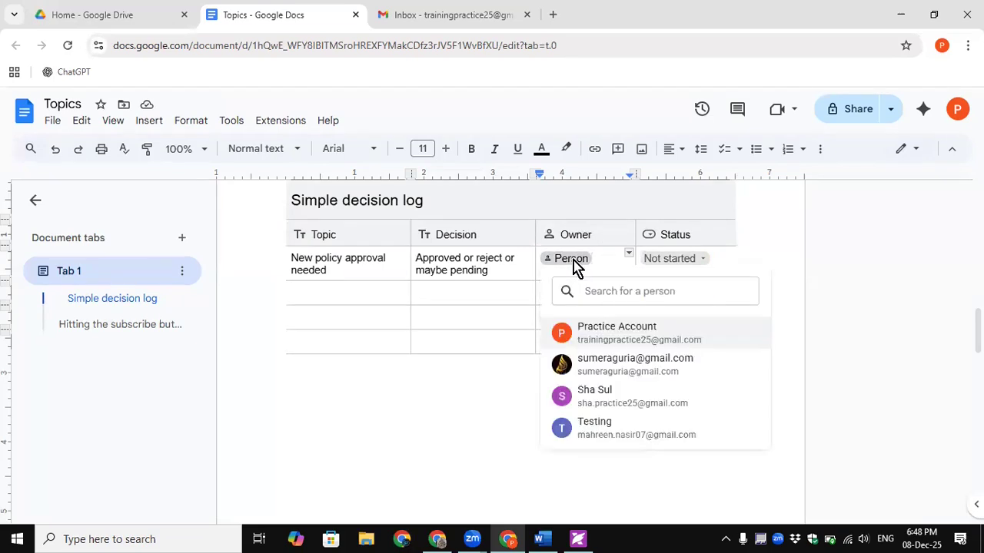
pyautogui.click(780, 198)
# - Confirm in Table options that the Owner column's data type is People, then close the panel
pyautogui.click(821, 150)
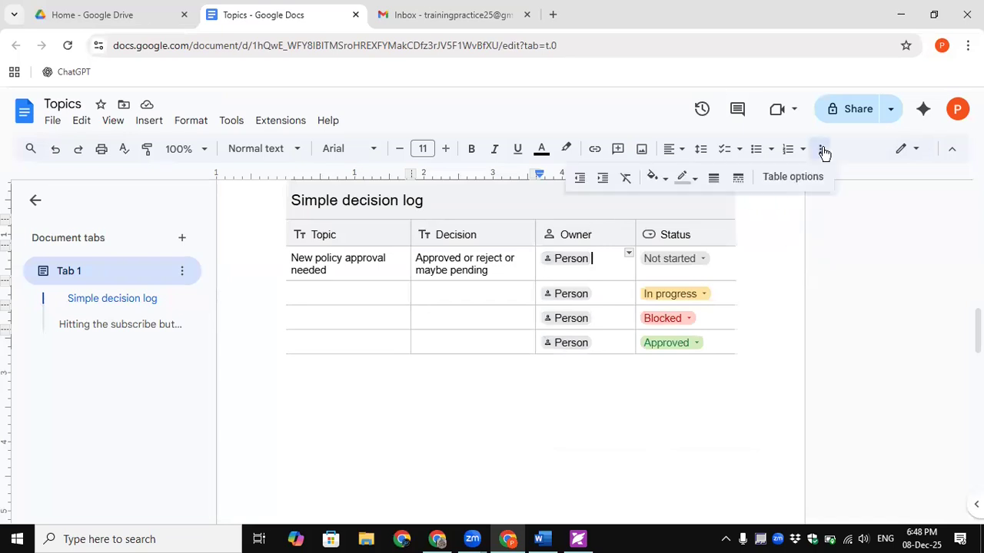
pyautogui.click(790, 178)
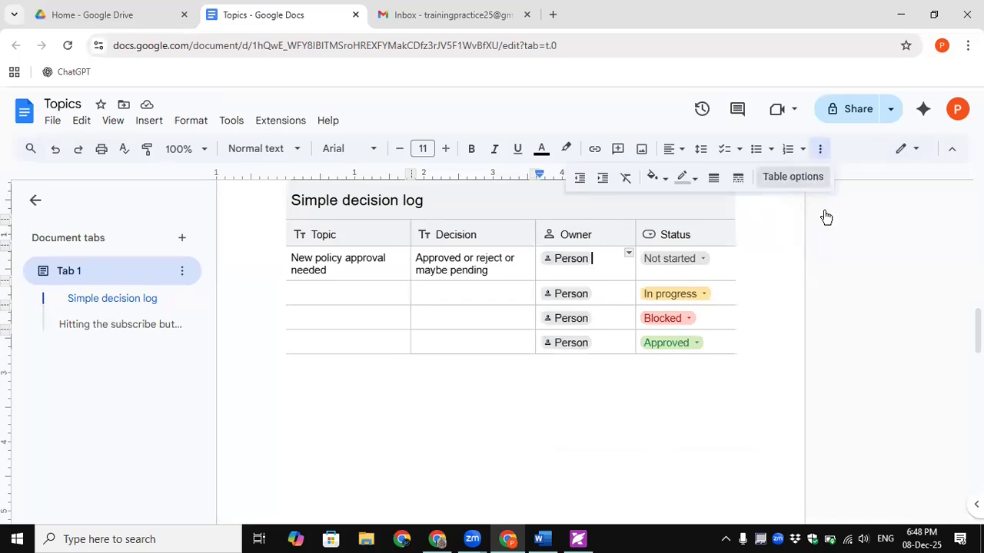
pyautogui.click(795, 239)
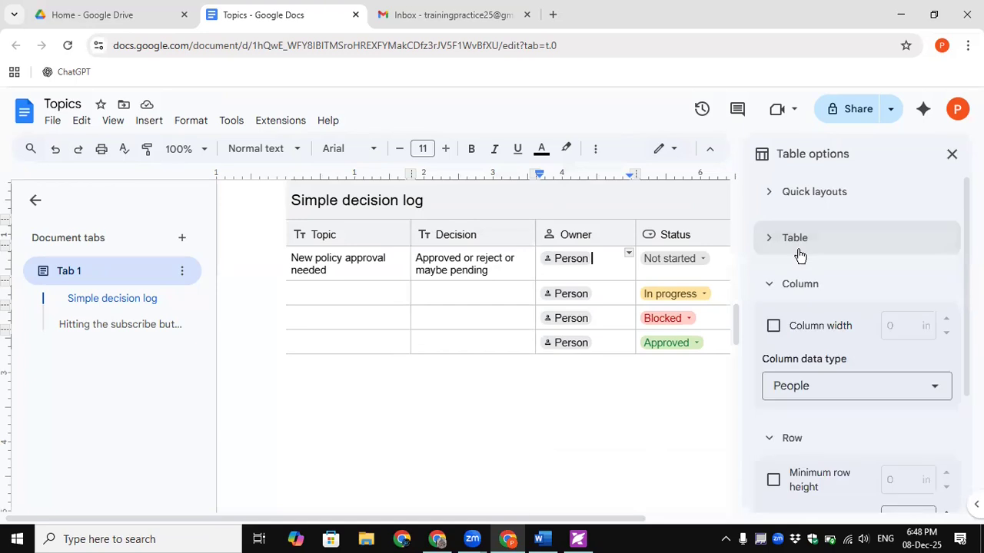
pyautogui.click(782, 289)
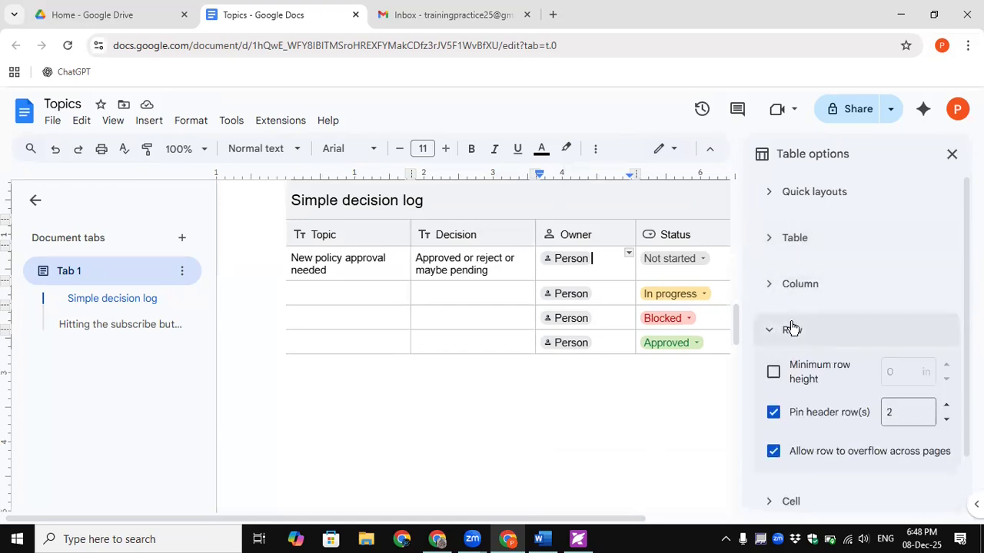
pyautogui.click(792, 328)
pyautogui.click(804, 286)
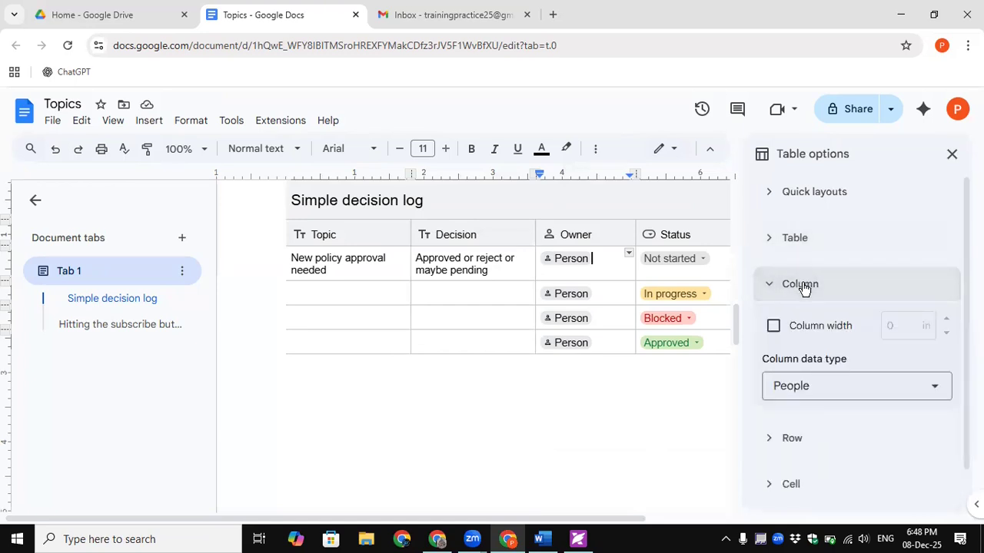
pyautogui.click(813, 389)
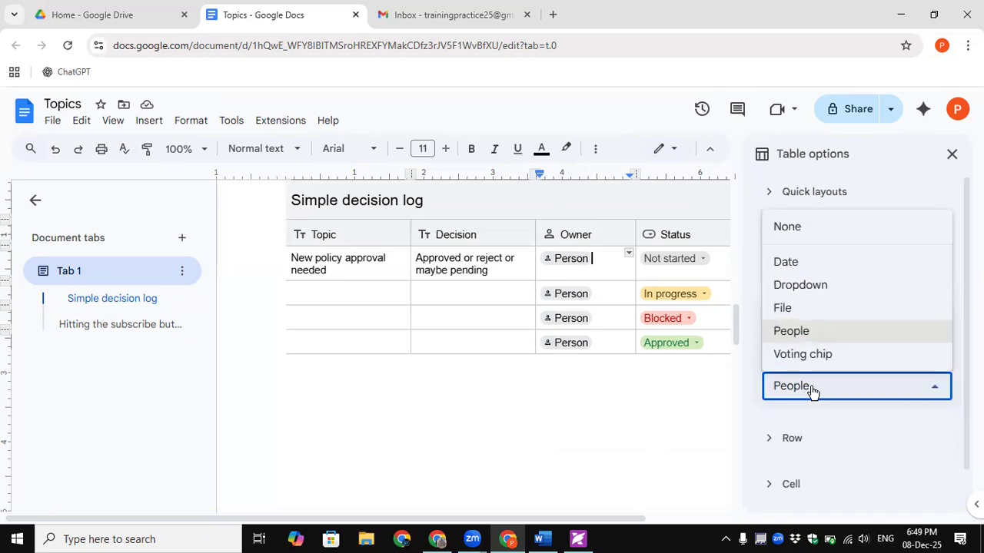
pyautogui.click(812, 389)
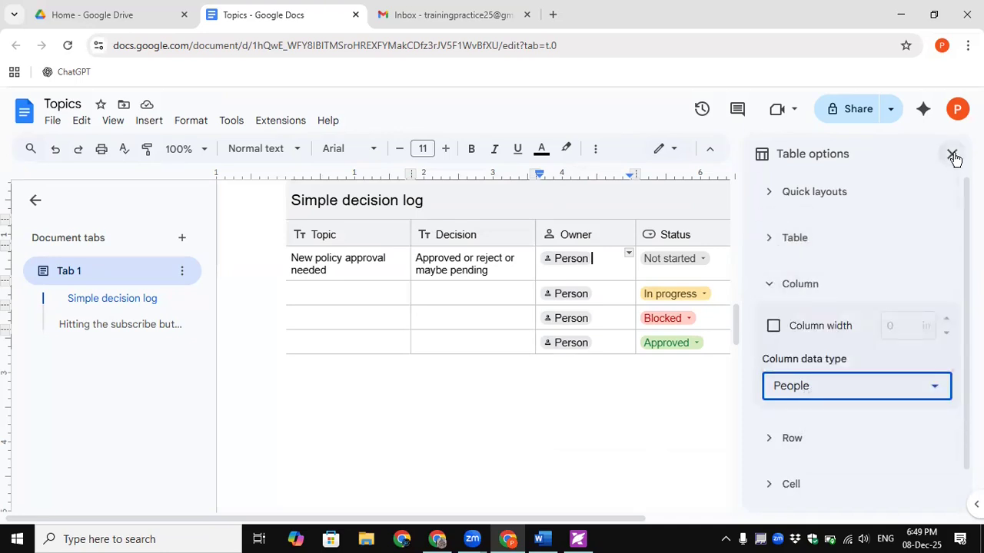
pyautogui.click(577, 264)
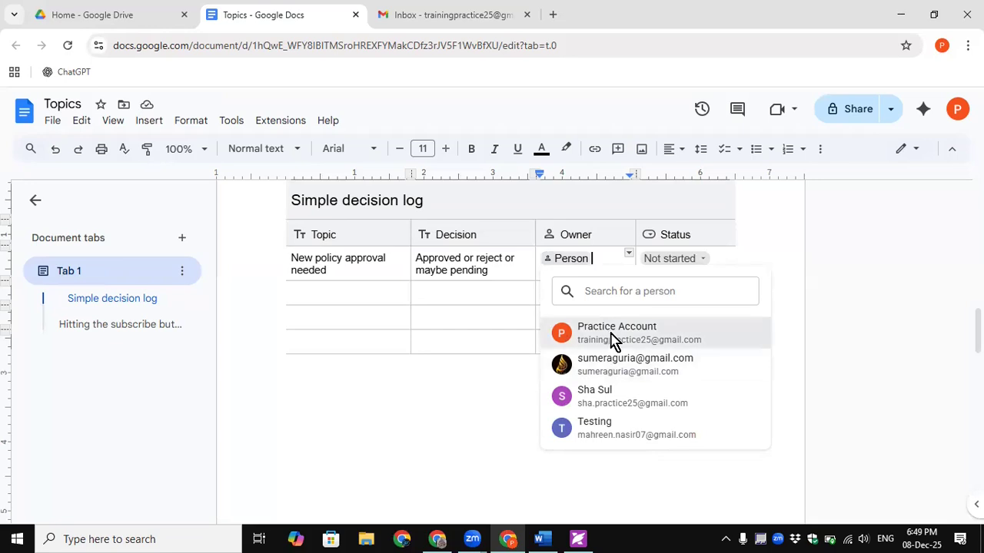
# - Assign the first listed account as owner of the first decision
pyautogui.click(613, 334)
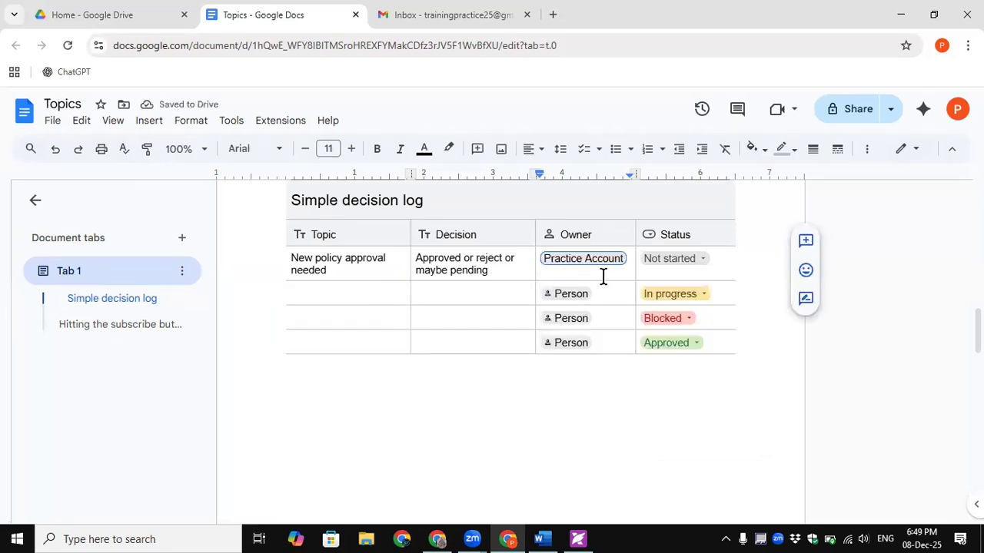
pyautogui.click(575, 236)
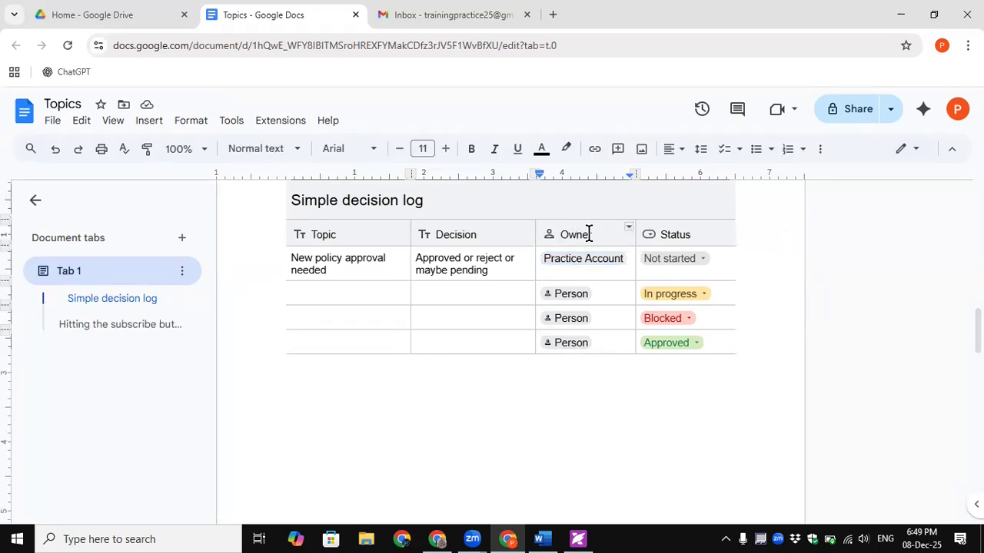
pyautogui.click(549, 233)
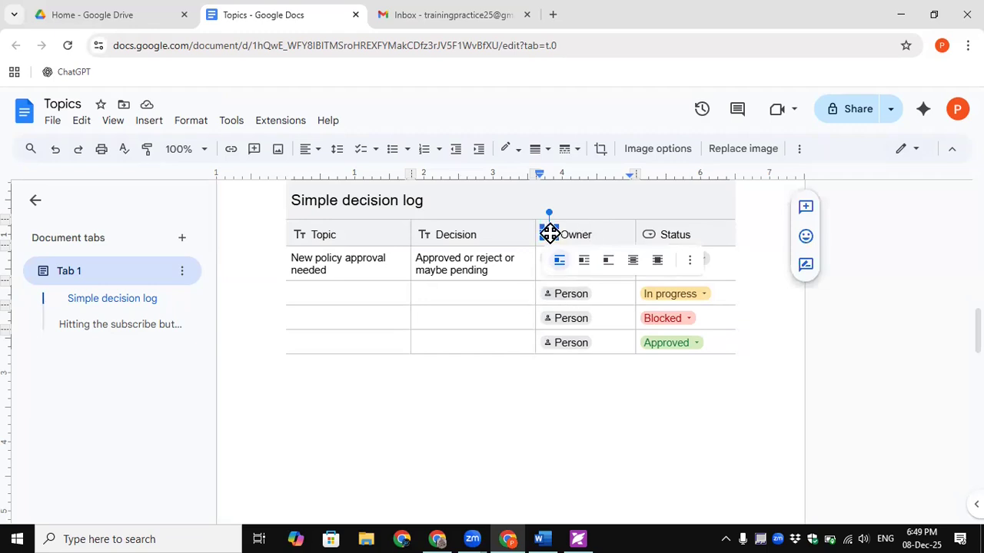
pyautogui.click(492, 292)
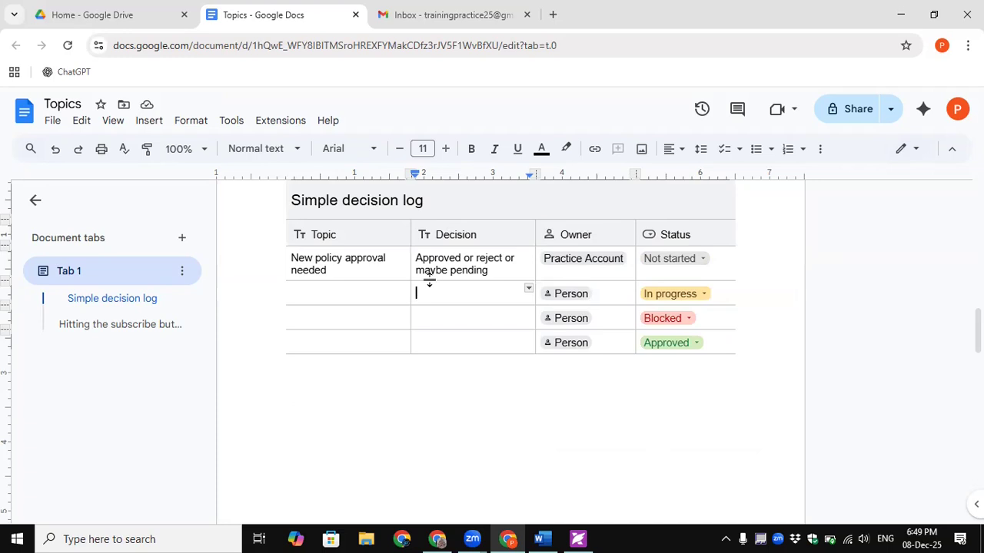
# - Change the first decision's status chip from Not started to Blocked
pyautogui.click(702, 263)
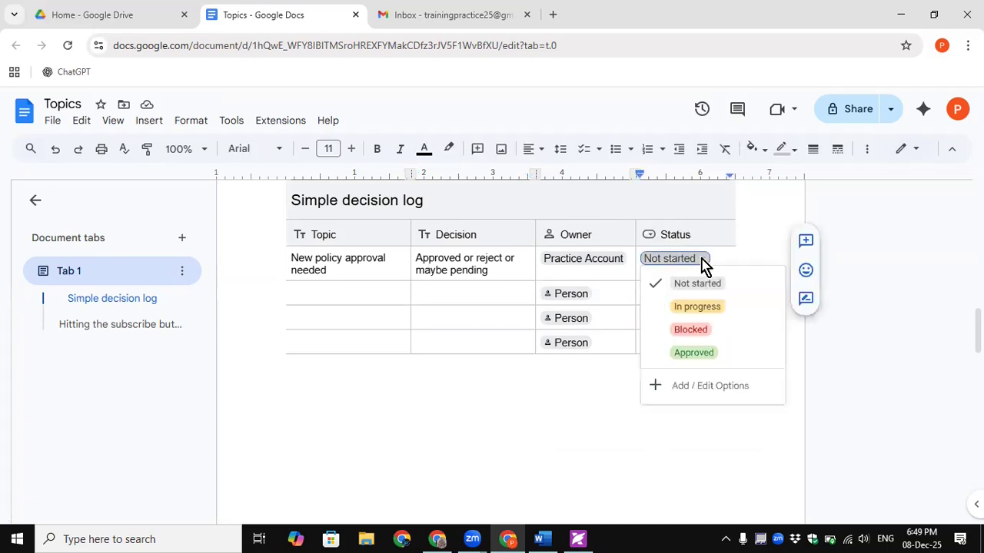
pyautogui.click(699, 332)
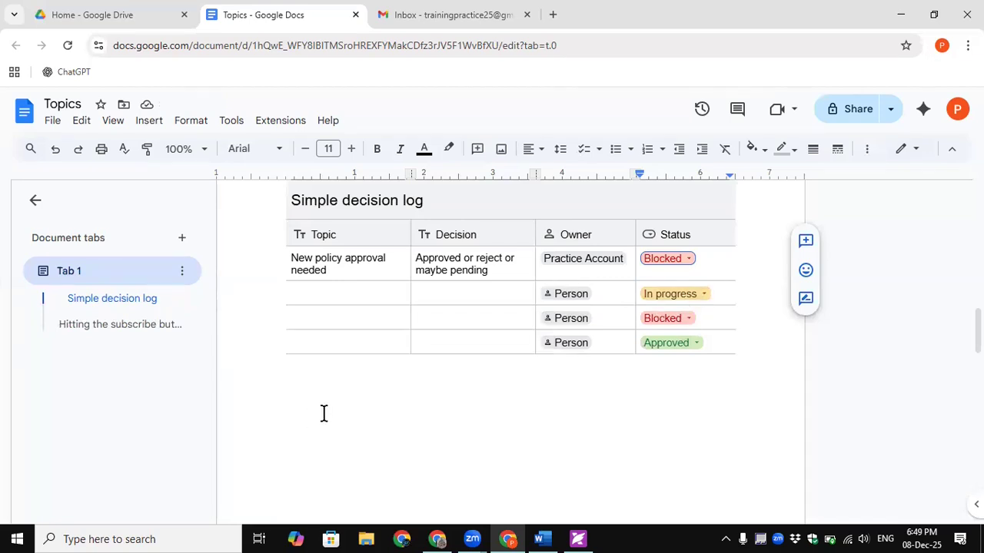
pyautogui.click(587, 389)
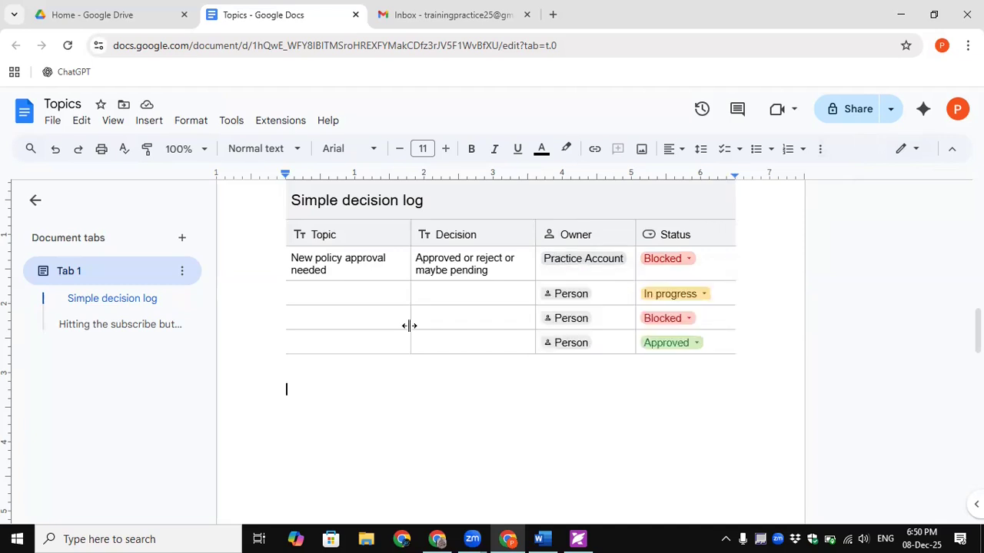
# - Add a line below the decision log and insert the Project assets building block
pyautogui.press('Return')
pyautogui.click(149, 123)
pyautogui.moveTo(176, 169)
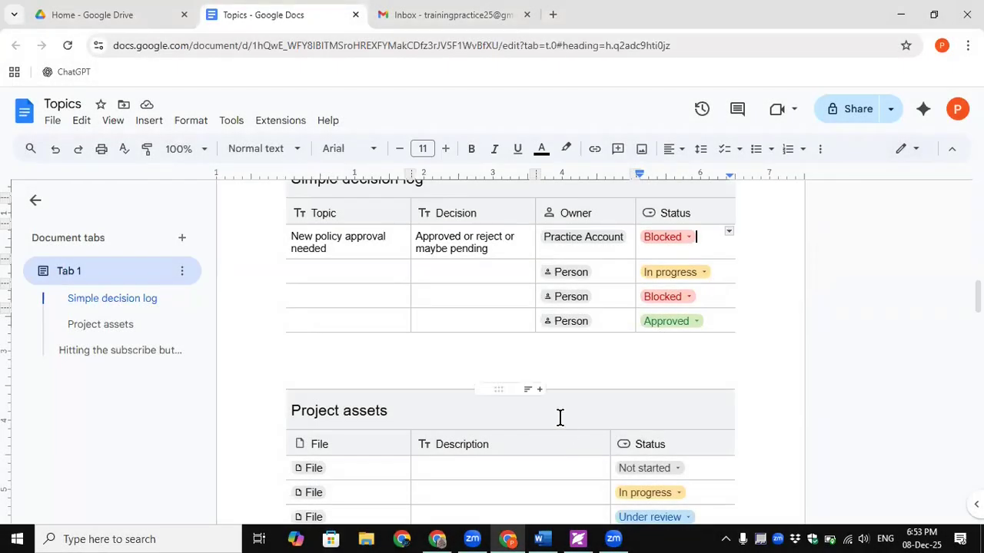
pyautogui.click(559, 417)
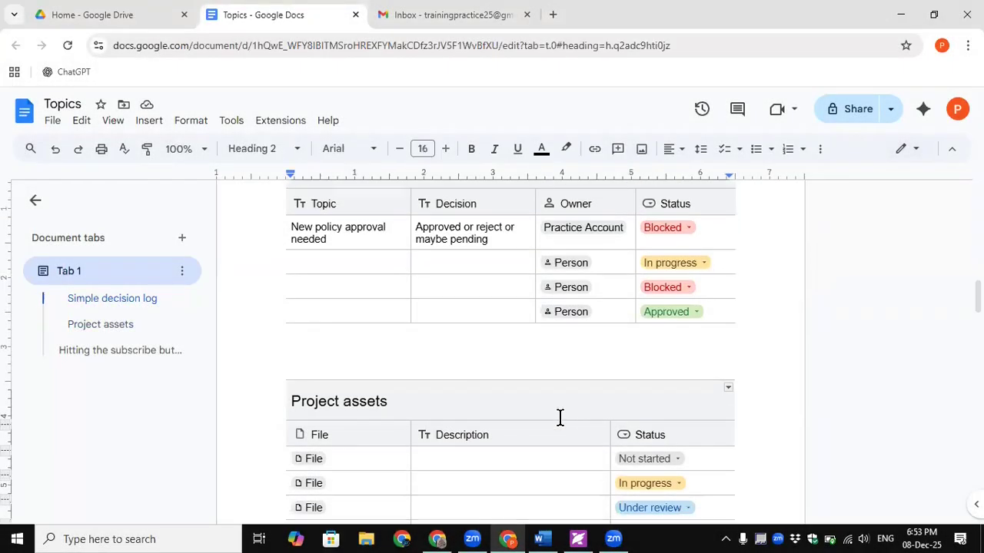
pyautogui.scroll(-2, 559, 417)
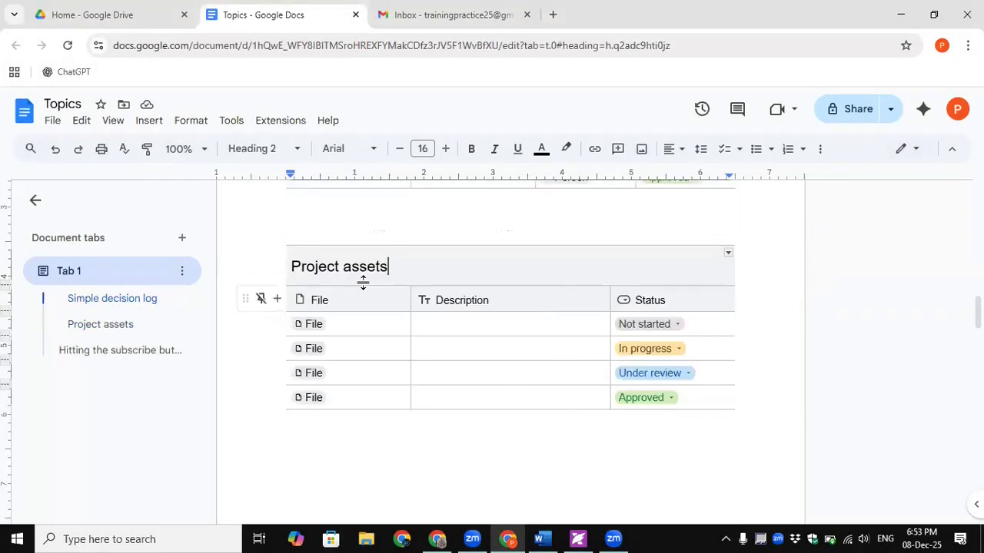
# - Try the first File entry's file picker, then open the first asset's status choices
pyautogui.click(313, 326)
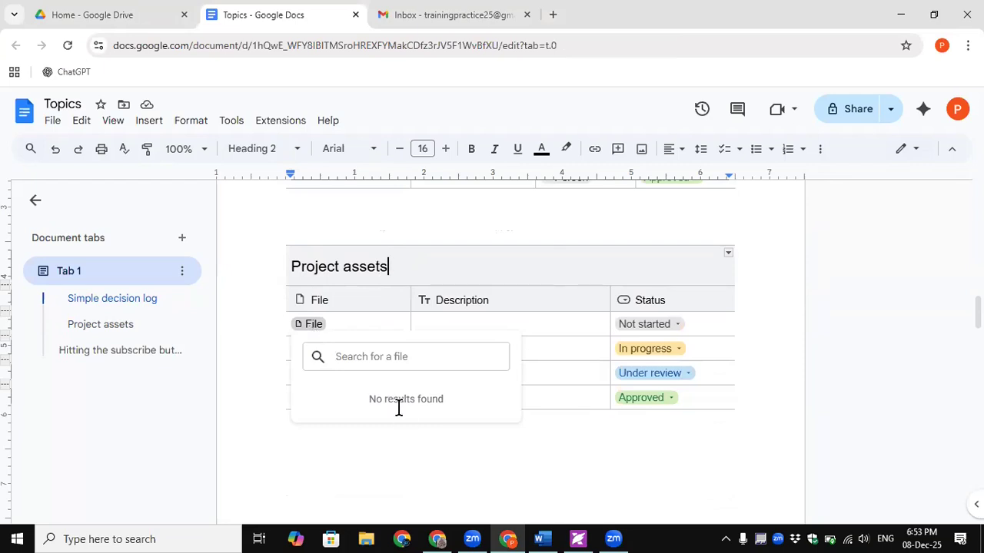
pyautogui.press('Escape')
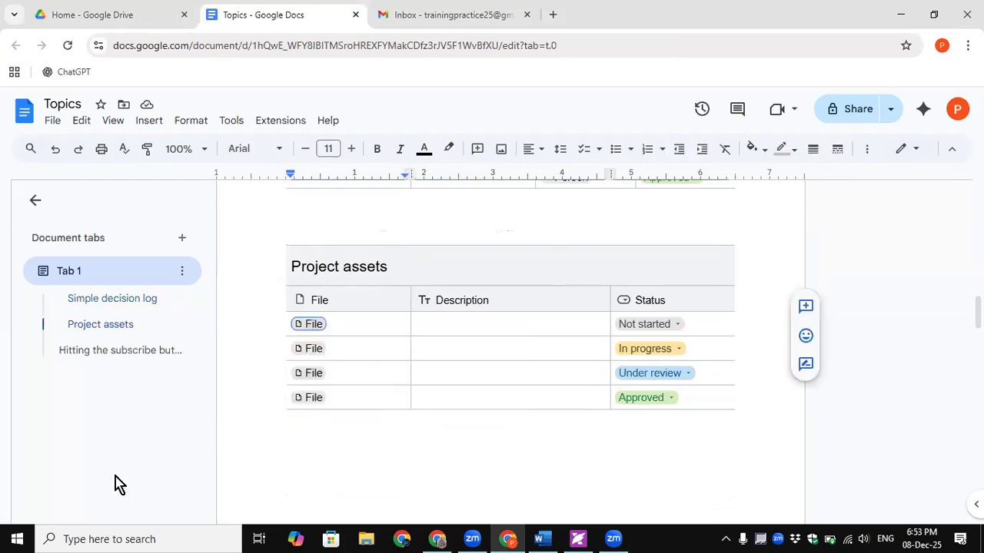
pyautogui.click(314, 329)
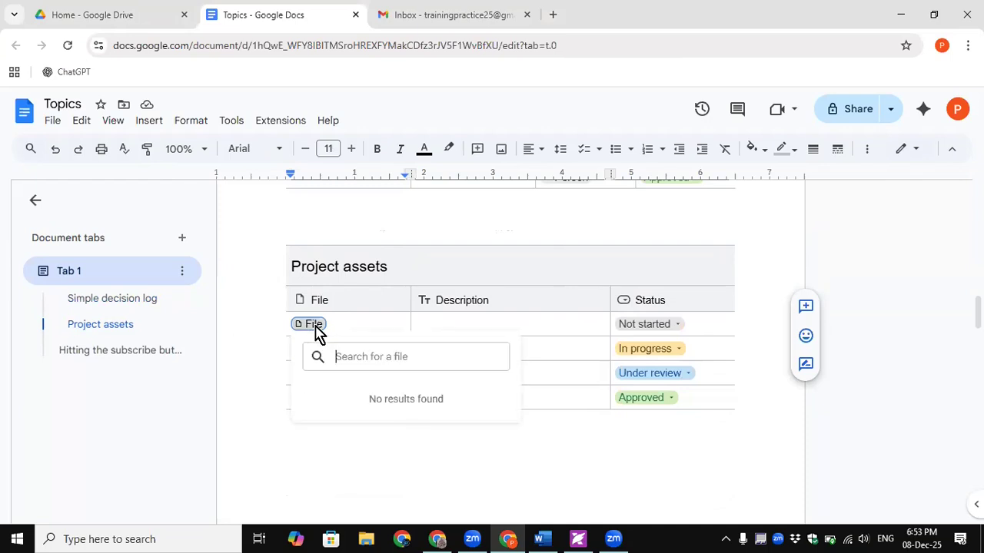
pyautogui.click(438, 324)
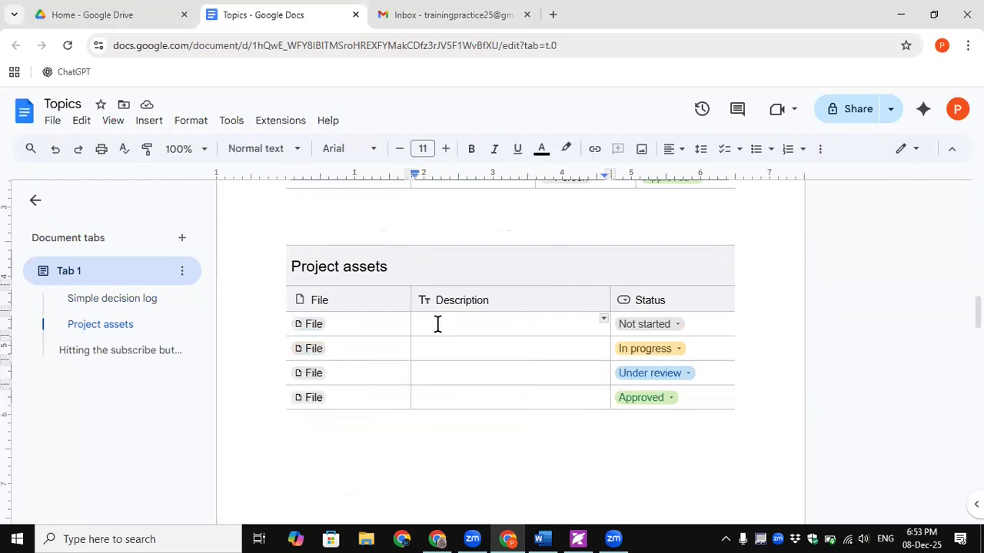
pyautogui.click(666, 331)
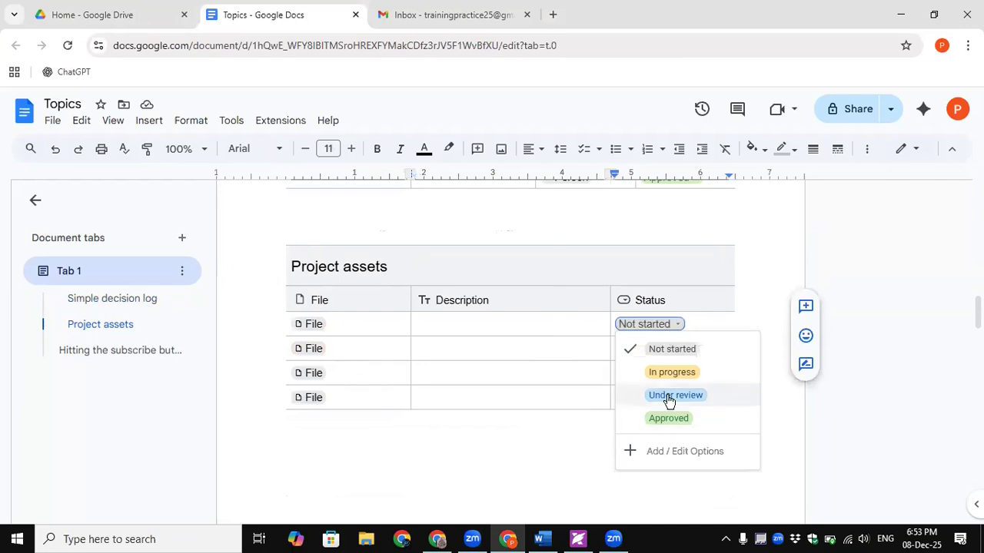
# - Make the first Review status option dark brown and rename it 'Not started Yet'
pyautogui.click(631, 452)
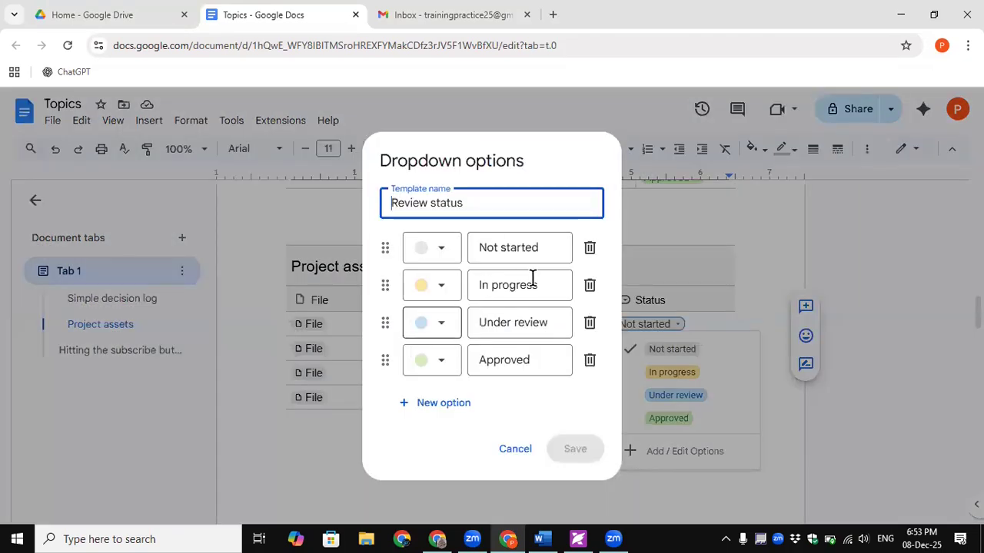
pyautogui.click(435, 250)
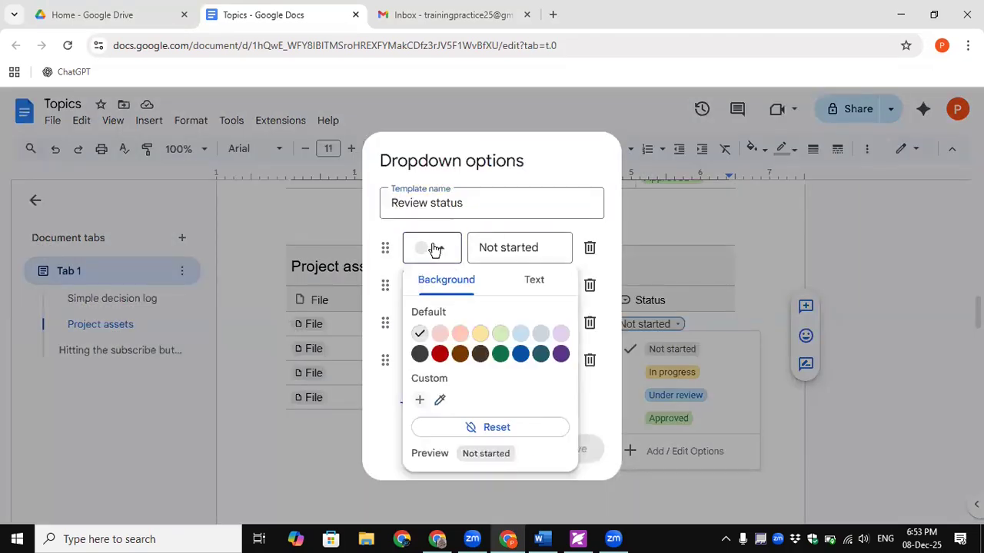
pyautogui.click(479, 354)
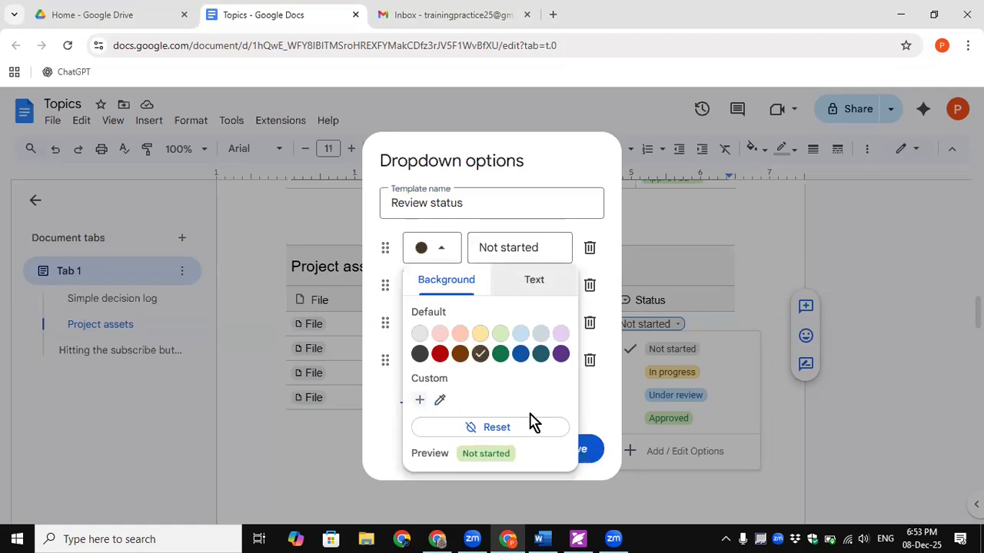
pyautogui.click(601, 407)
pyautogui.click(515, 247)
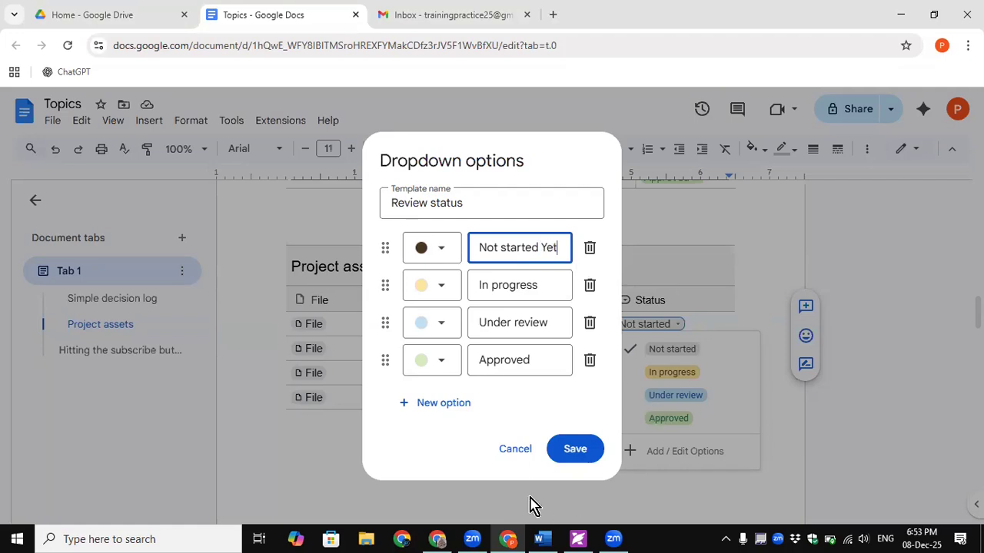
# - Add a purple 'Pending' option, move Approved up to second, and save the options
pyautogui.click(435, 403)
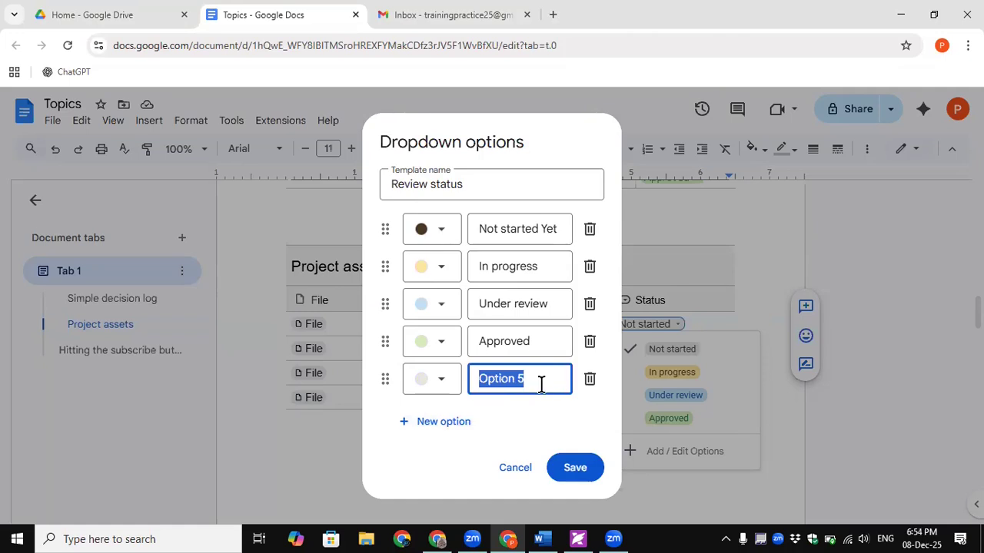
pyautogui.write('Pending')
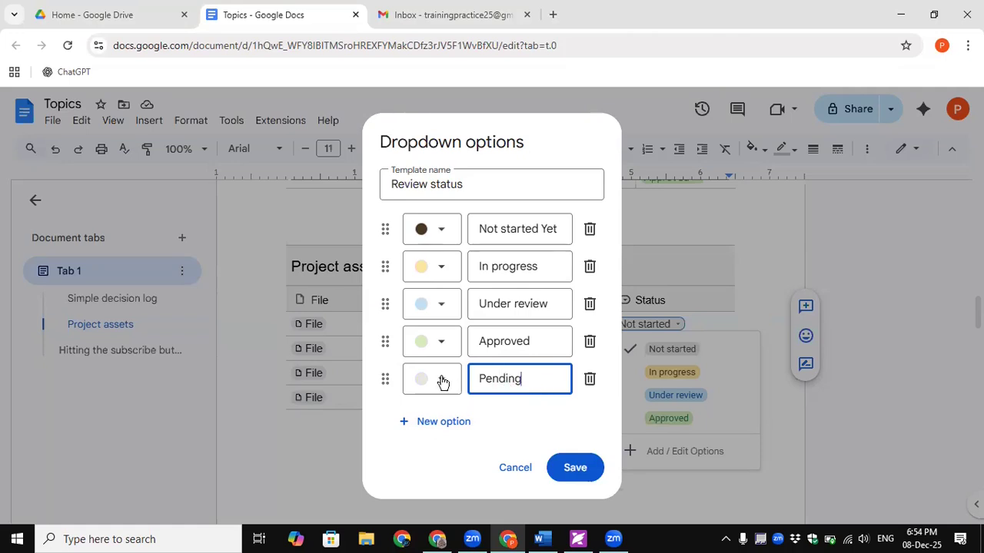
pyautogui.click(442, 382)
pyautogui.click(500, 246)
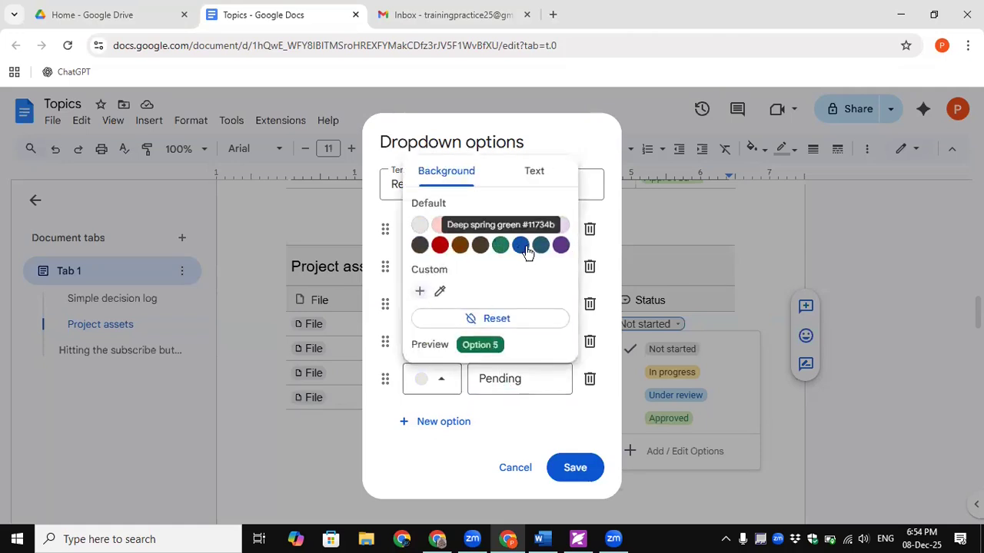
pyautogui.click(560, 245)
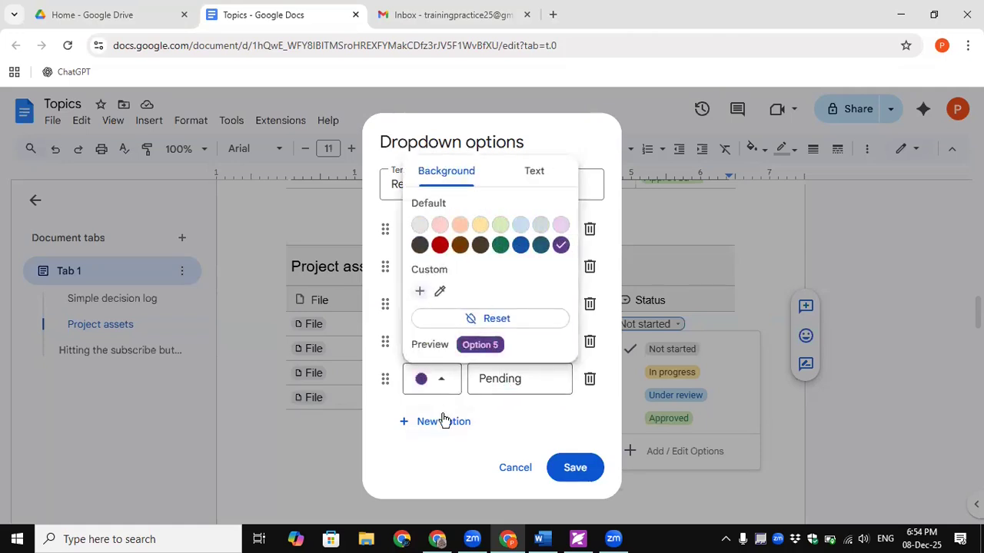
pyautogui.click(504, 419)
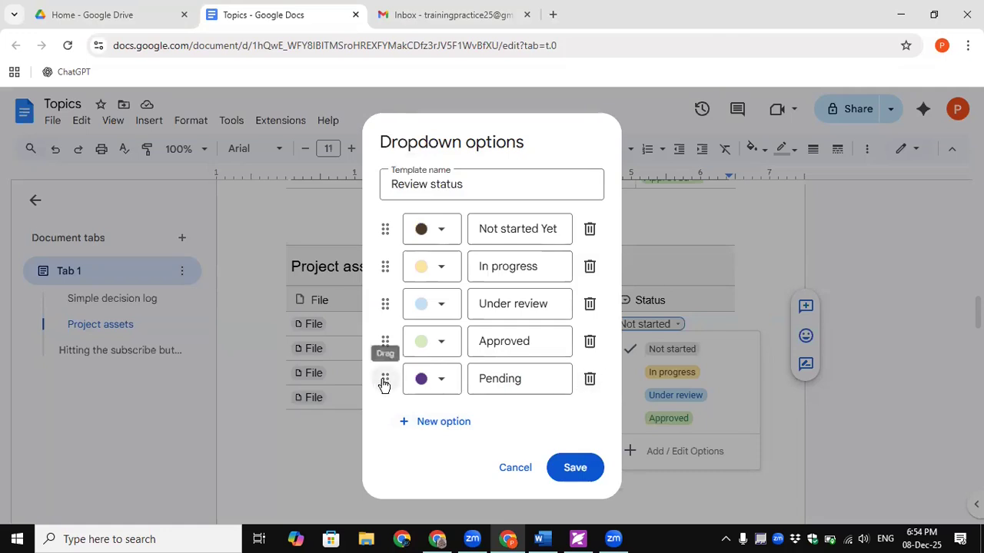
pyautogui.moveTo(387, 344); pyautogui.dragTo(376, 268)
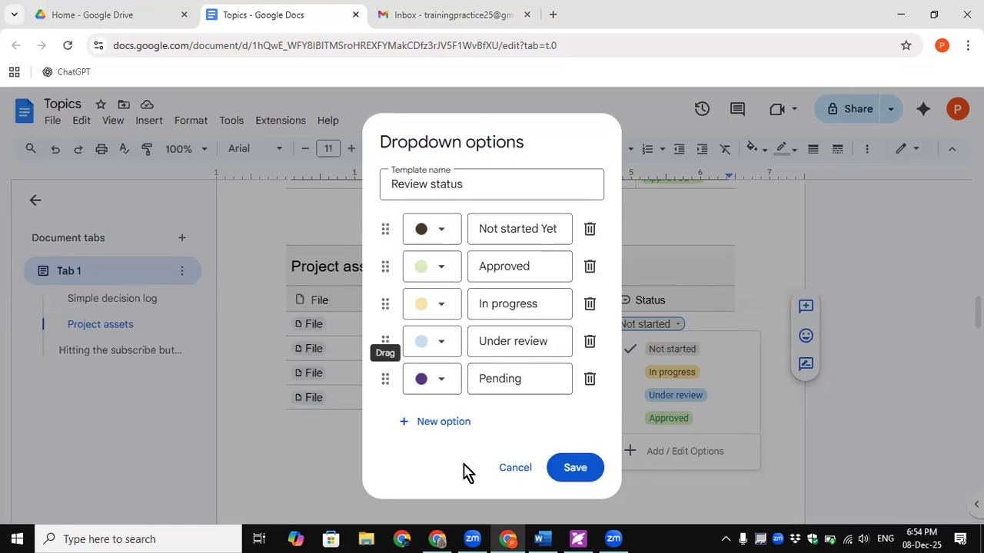
pyautogui.click(575, 472)
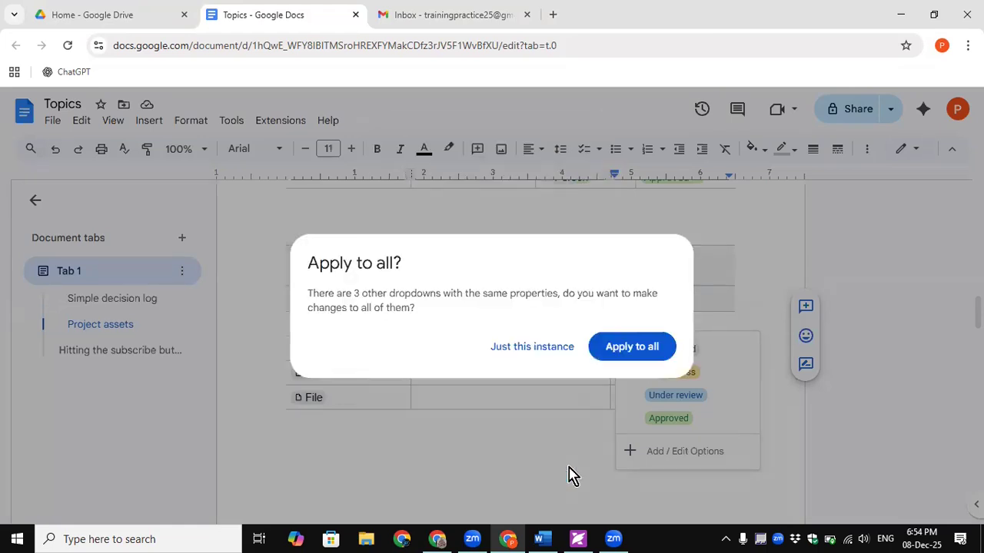
# - Apply the edited options to all Status dropdowns and check the second asset's new choices
pyautogui.click(633, 354)
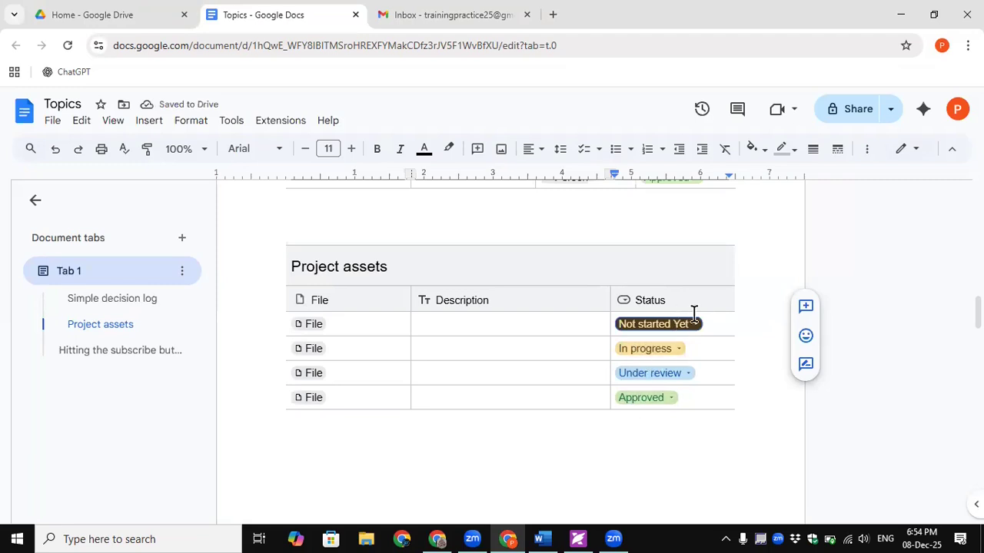
pyautogui.click(681, 349)
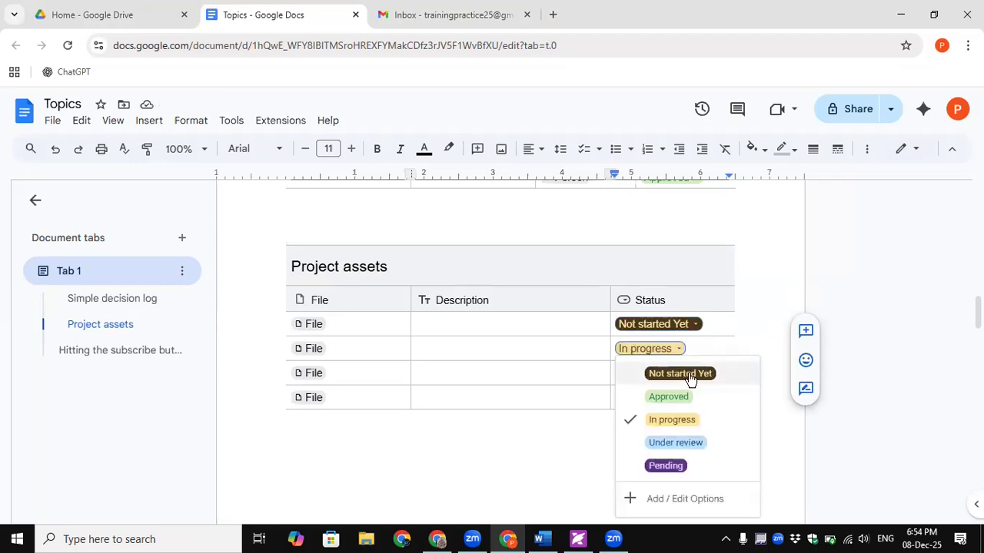
pyautogui.click(718, 323)
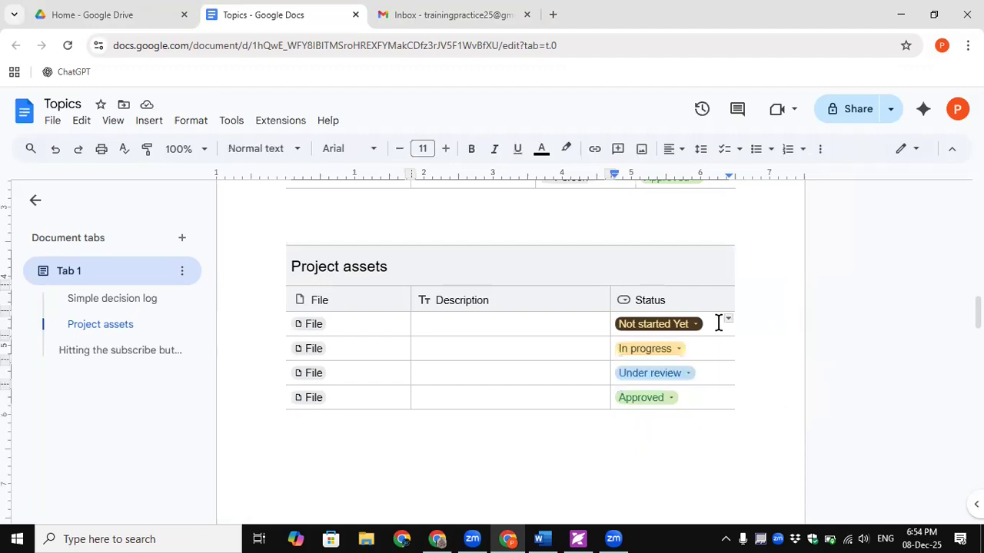
pyautogui.click(309, 329)
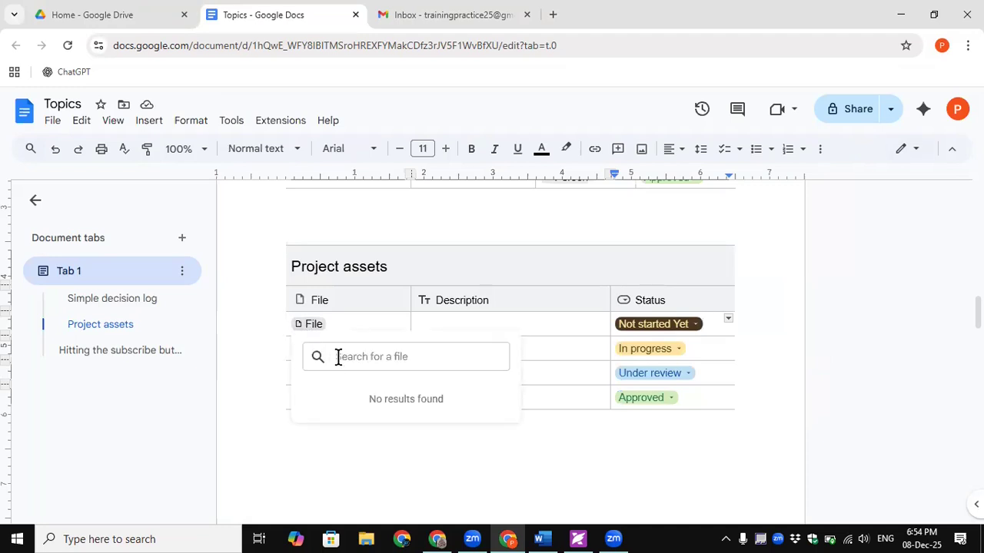
pyautogui.write('Doc')
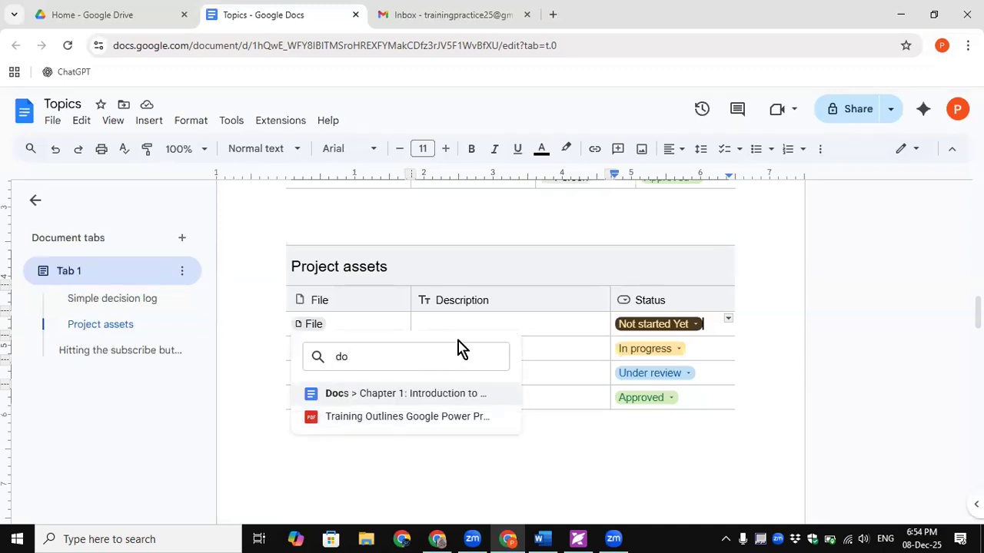
pyautogui.press('BackSpace')
pyautogui.press('BackSpace')
pyautogui.press('Escape')
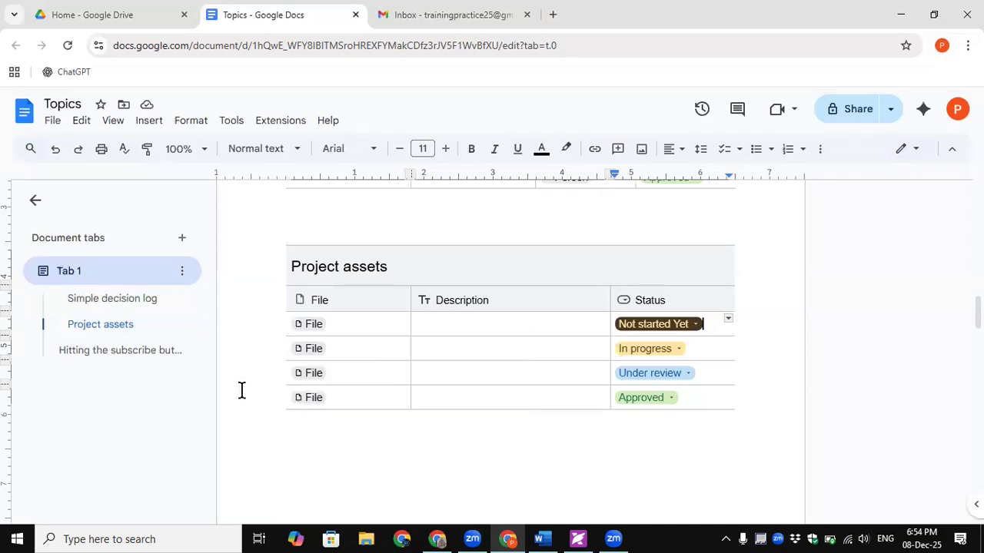
pyautogui.click(309, 323)
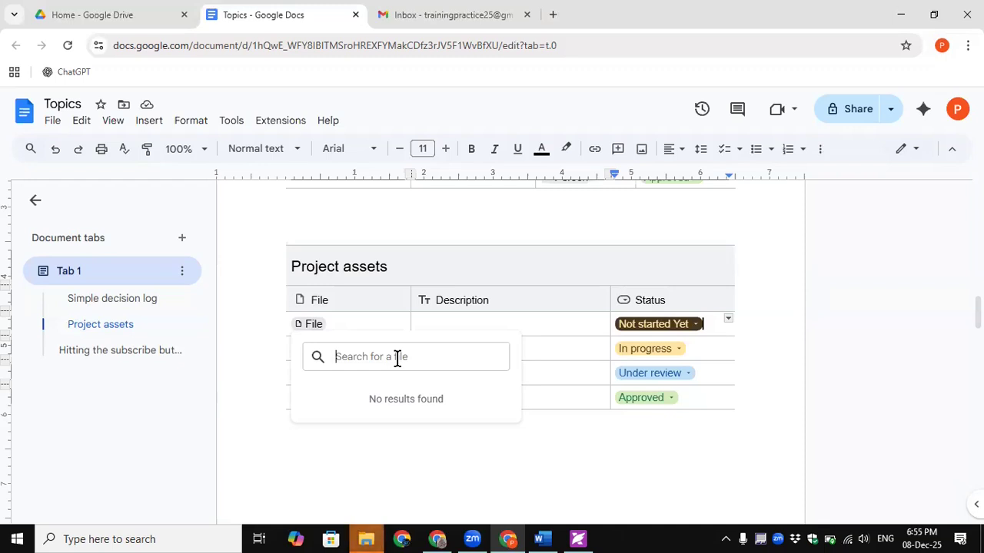
pyautogui.write('do')
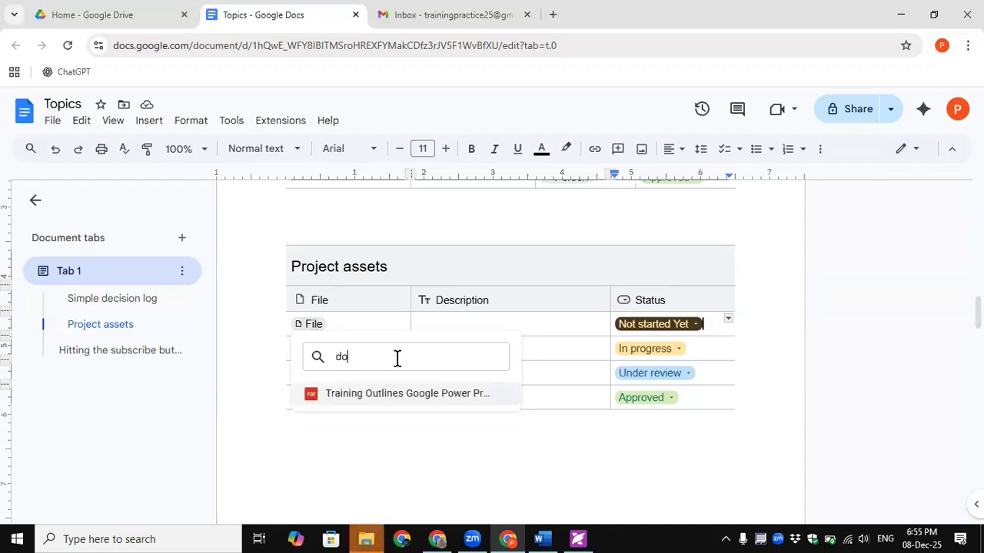
pyautogui.click(367, 437)
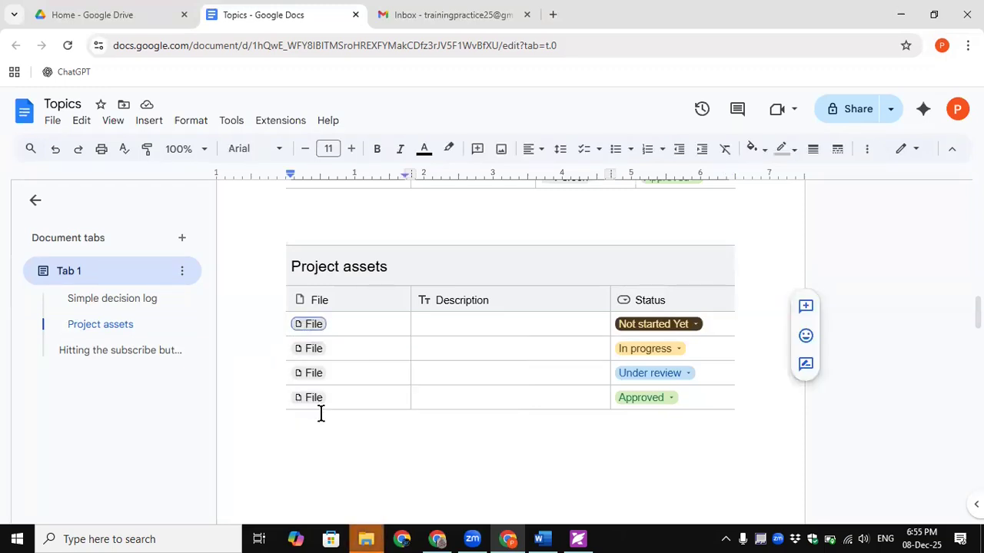
# - Search 'tra' in the first File chip and link the Training Outlines PDF
pyautogui.click(312, 326)
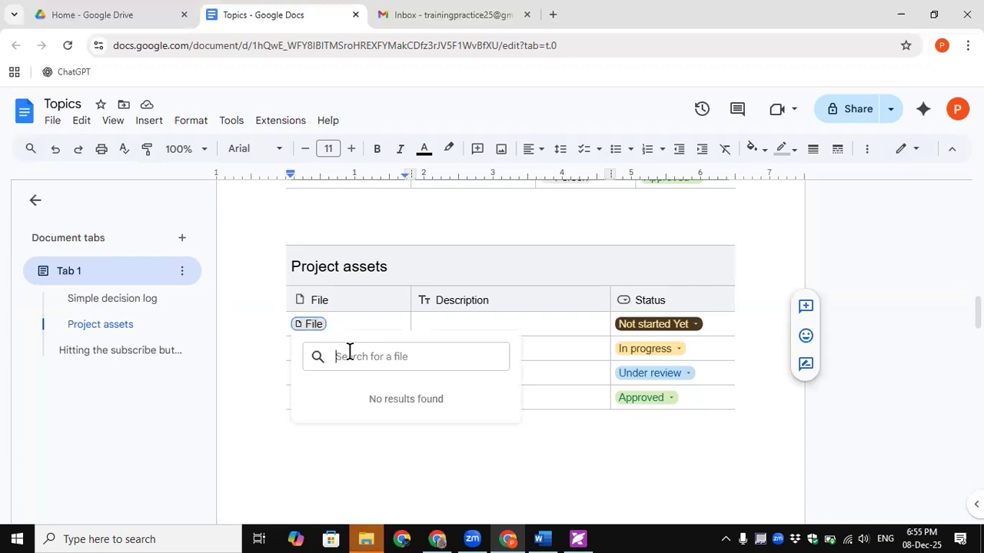
pyautogui.write('tra')
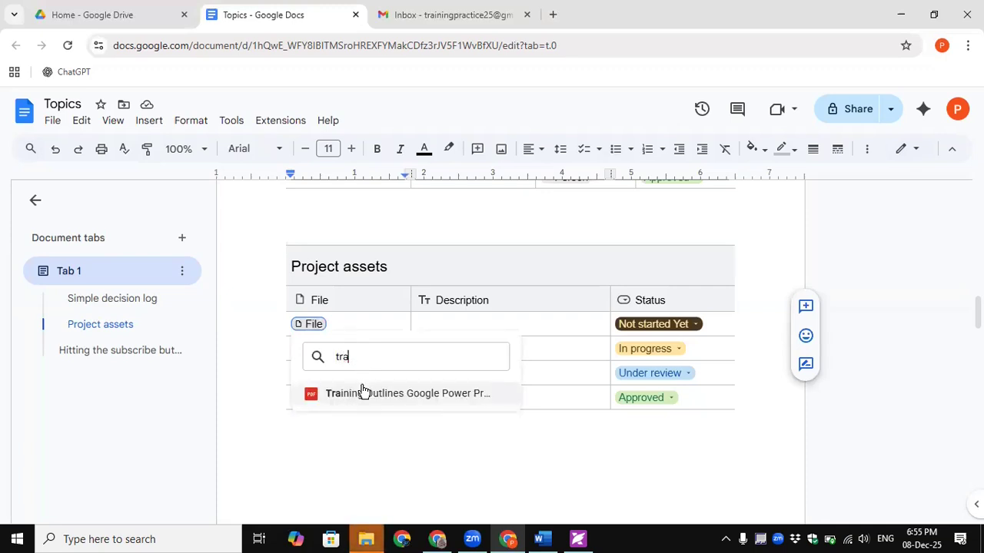
pyautogui.click(365, 395)
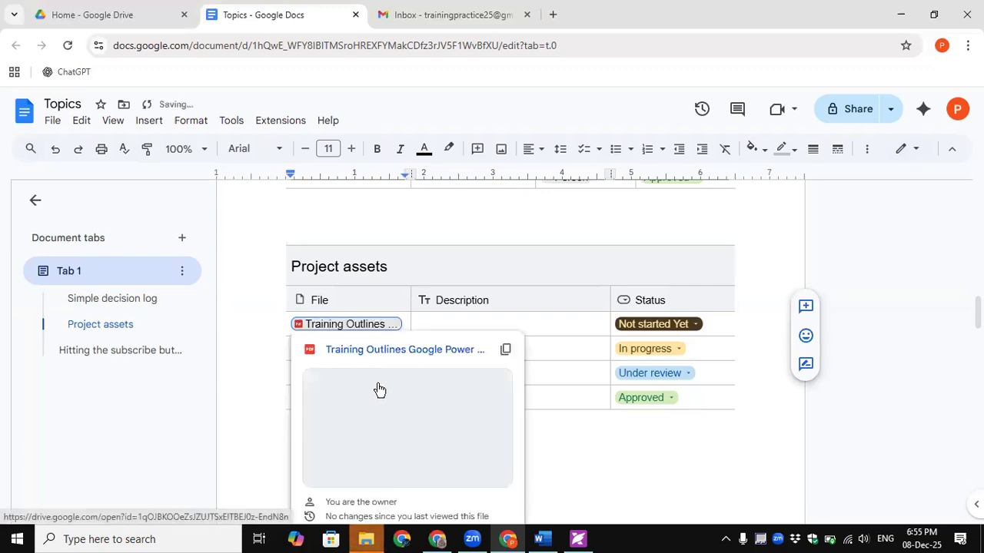
pyautogui.scroll(-1, 377, 398)
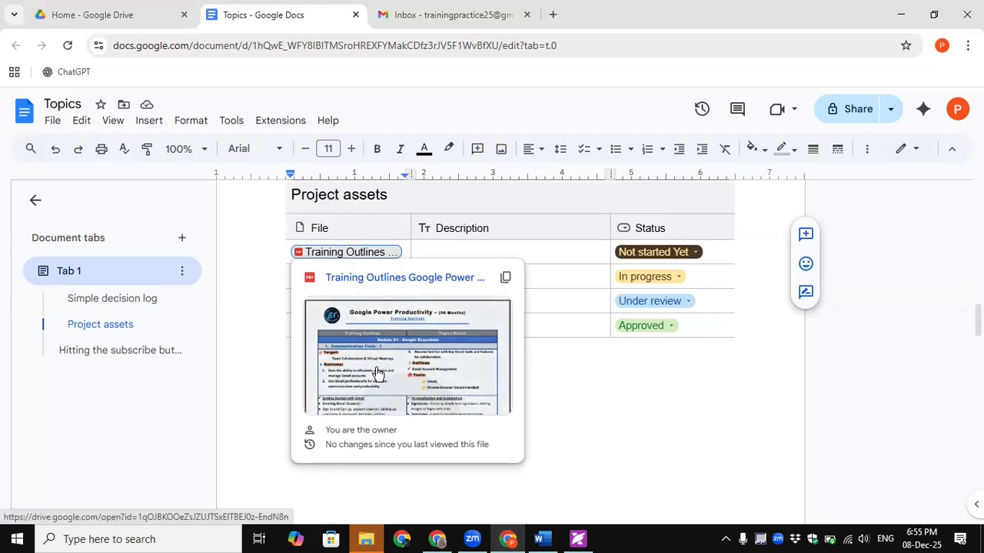
pyautogui.click(614, 532)
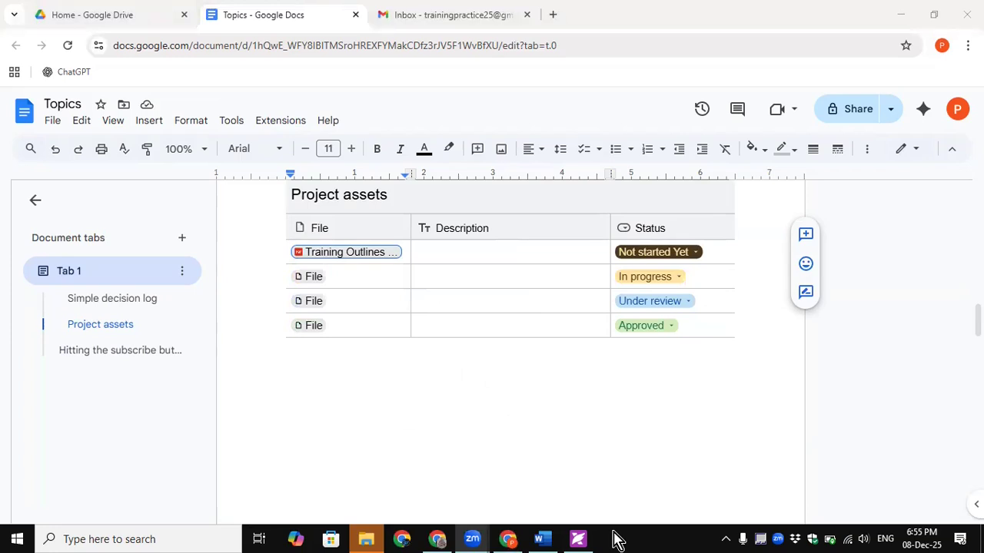
# - Preview the linked Training Outlines file, close it, and move into the first Description cell
pyautogui.click(395, 254)
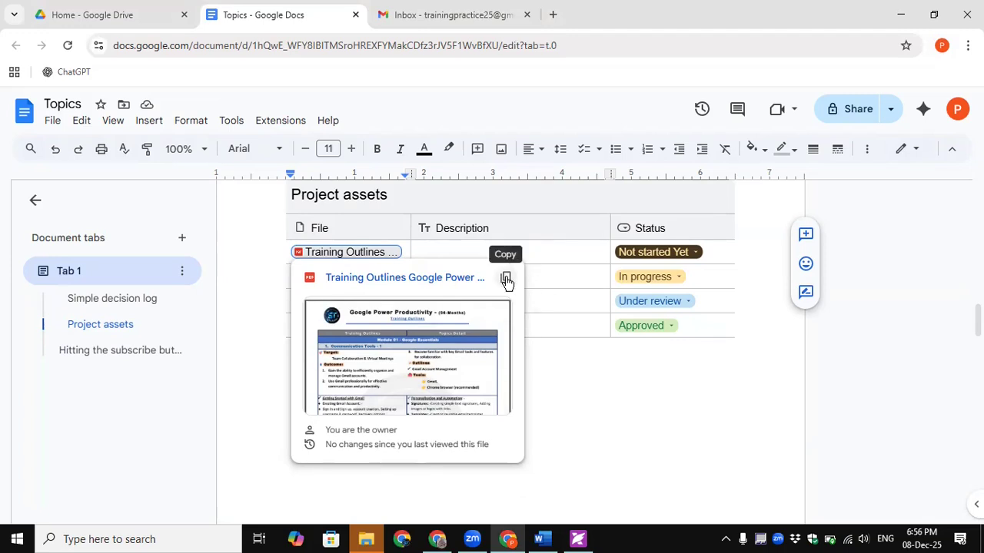
pyautogui.click(549, 263)
pyautogui.click(550, 255)
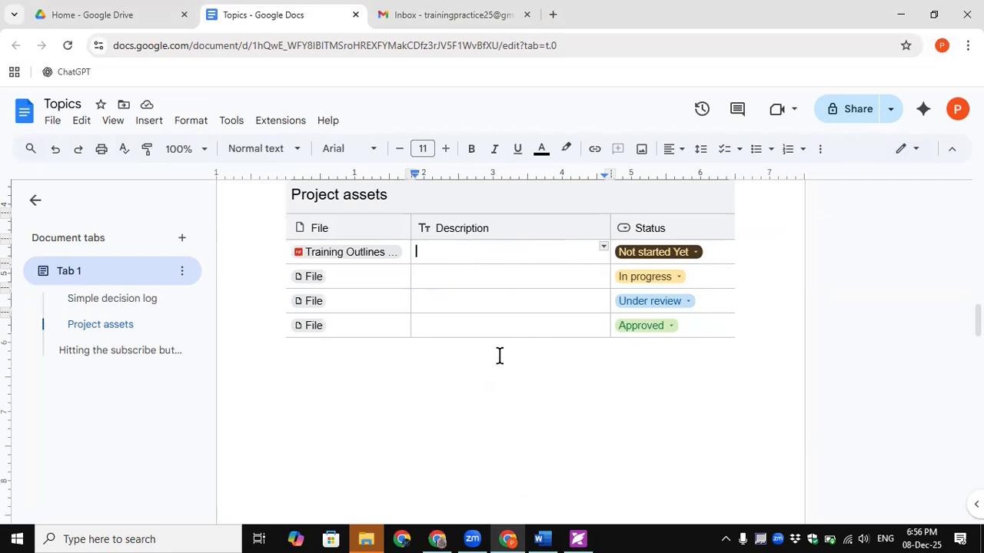
pyautogui.scroll(1, 705, 211)
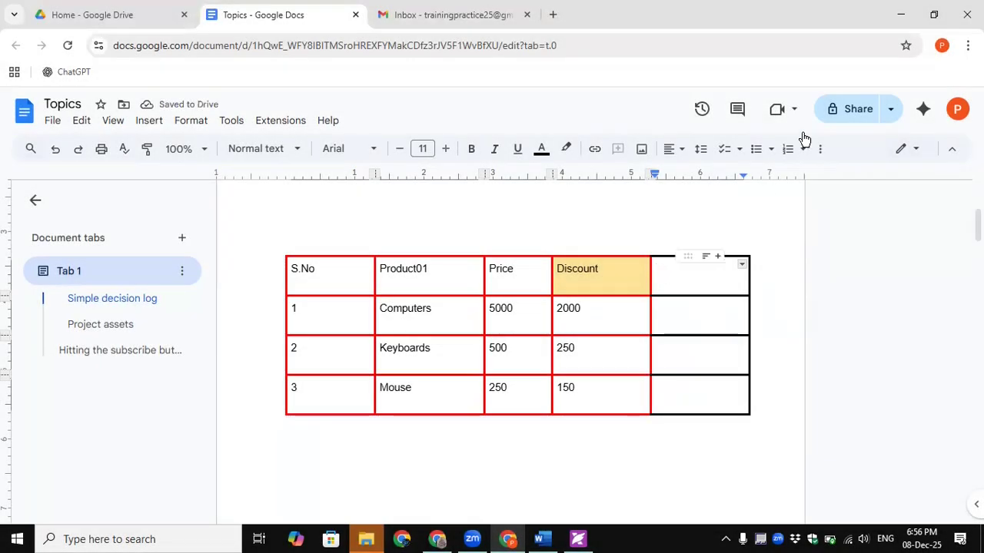
# - In Table options, switch the product table's last column from Voting chip to the People data type
pyautogui.click(821, 149)
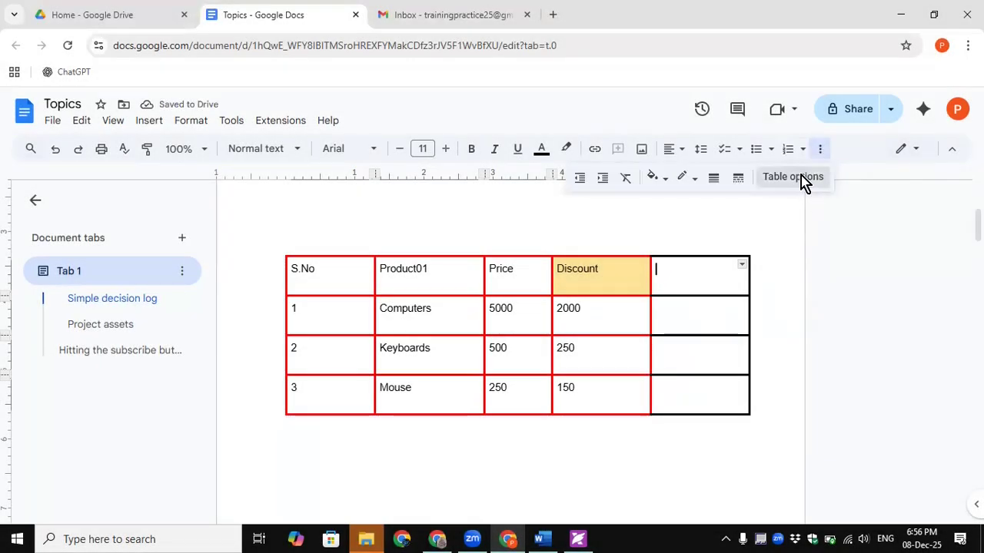
pyautogui.click(802, 181)
pyautogui.click(817, 388)
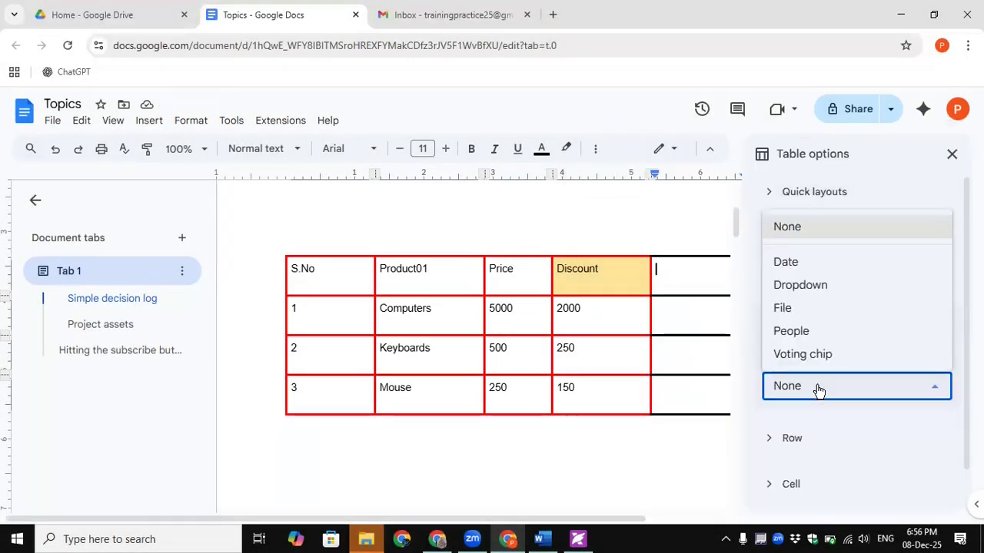
pyautogui.click(802, 358)
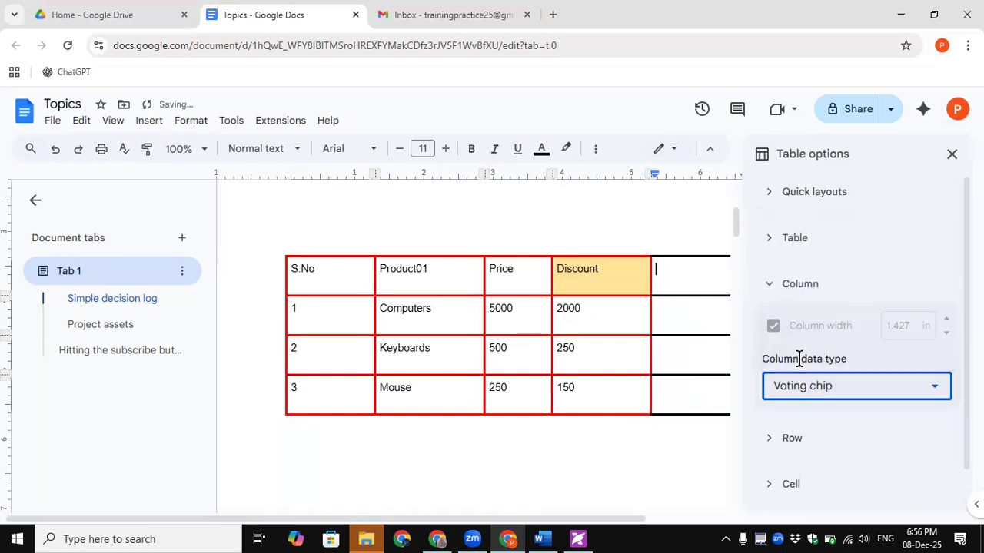
pyautogui.moveTo(966, 330); pyautogui.dragTo(966, 373)
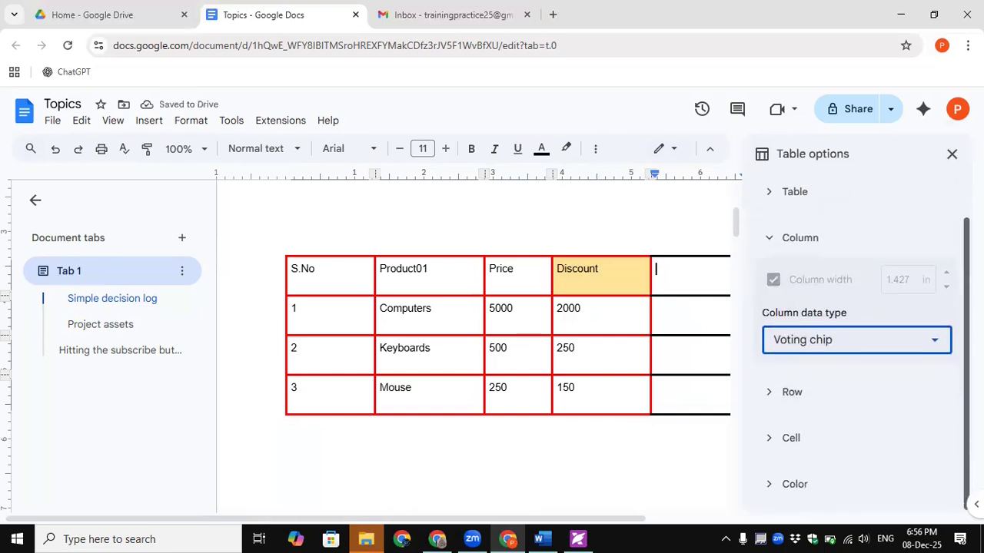
pyautogui.click(700, 307)
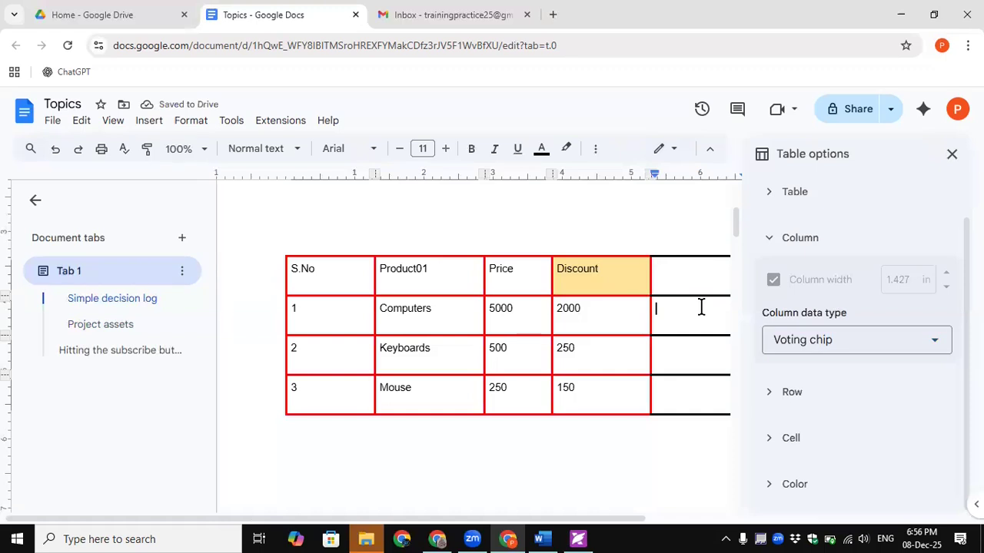
pyautogui.click(806, 341)
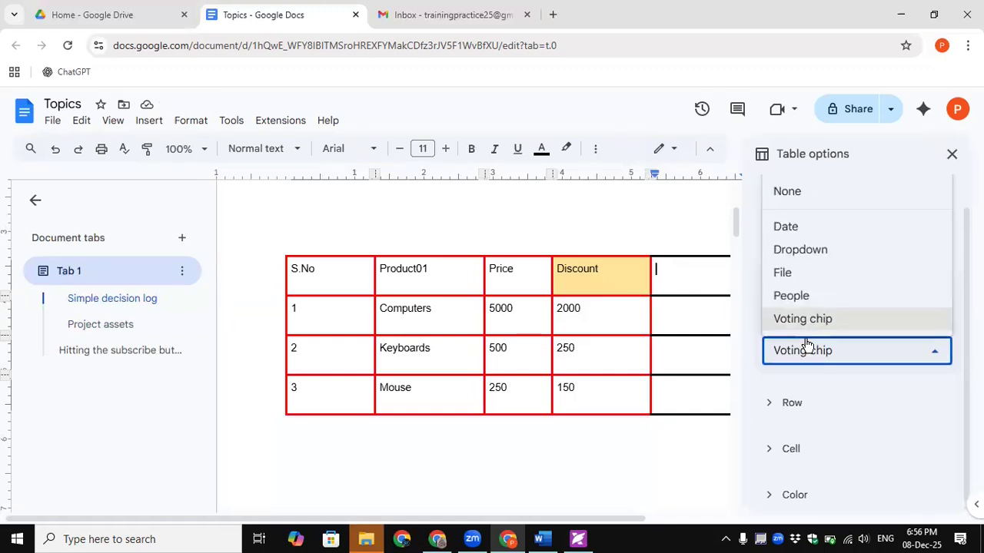
pyautogui.click(791, 298)
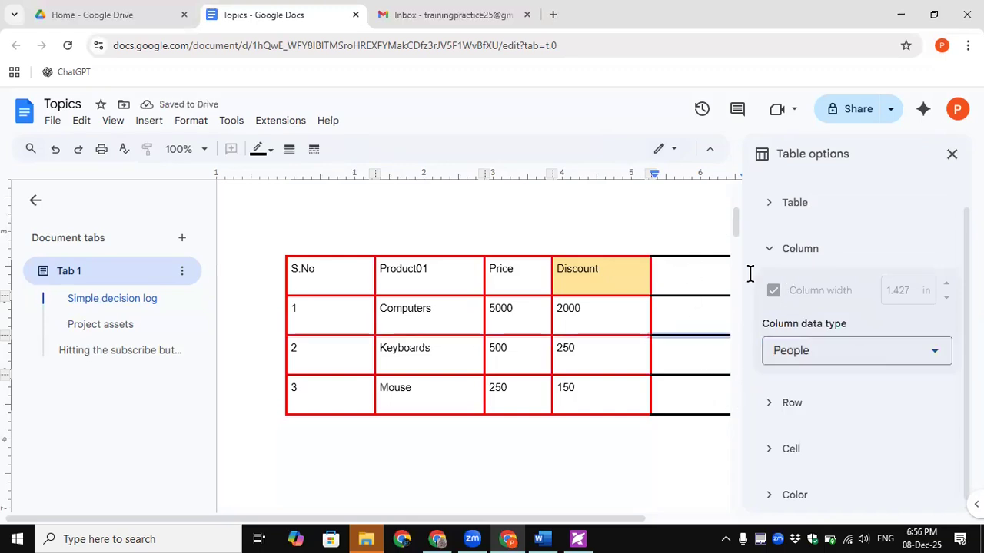
pyautogui.click(952, 154)
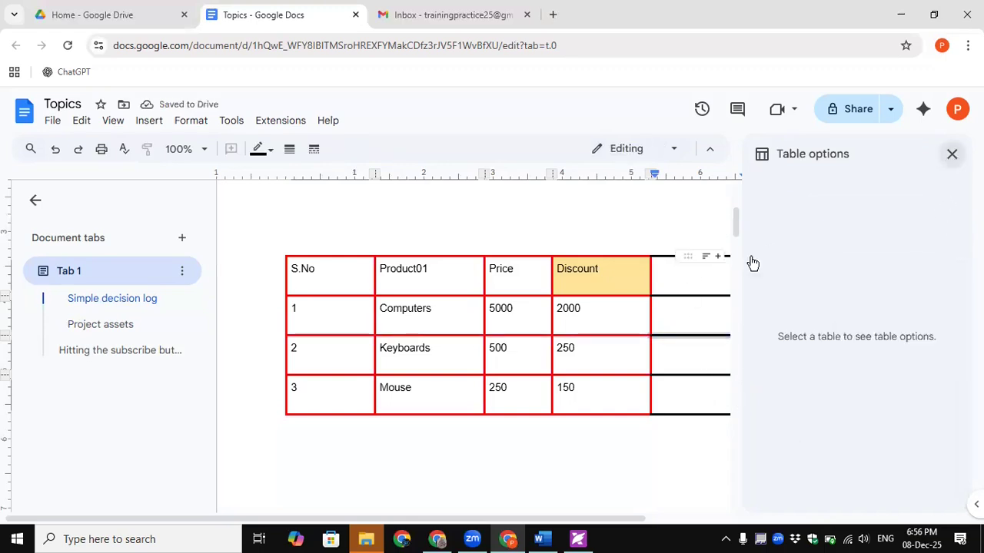
pyautogui.click(694, 276)
# - Insert the collaborator as an @ person chip in the last column's header and dismiss the share prompt
pyautogui.write('@')
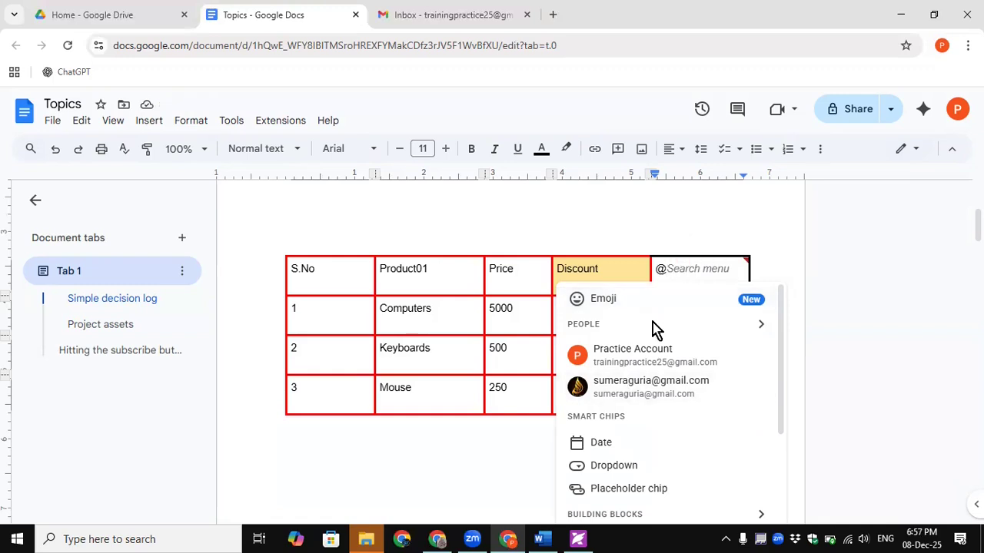
pyautogui.click(632, 393)
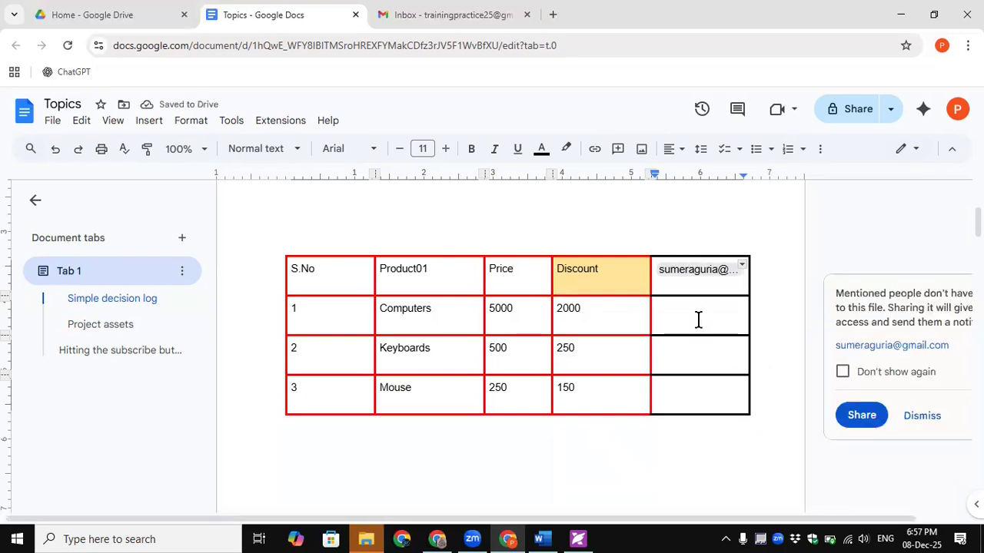
pyautogui.click(922, 415)
pyautogui.scroll(-5, 652, 341)
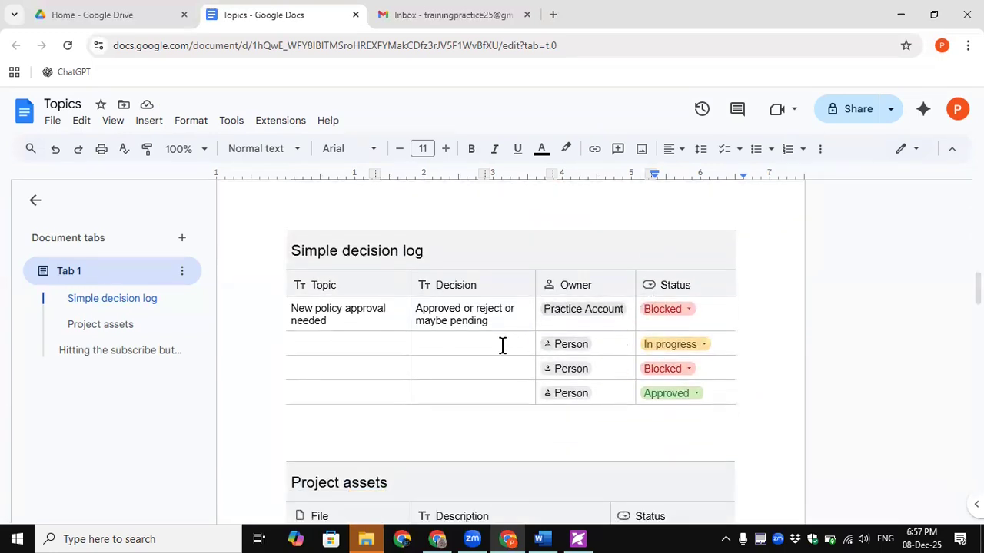
pyautogui.scroll(-2, 487, 336)
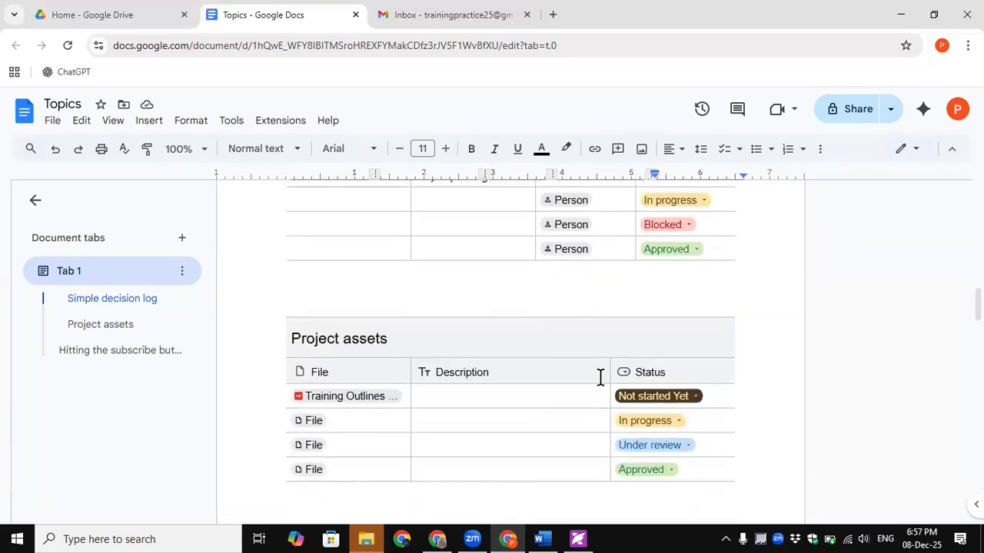
pyautogui.scroll(8, 346, 340)
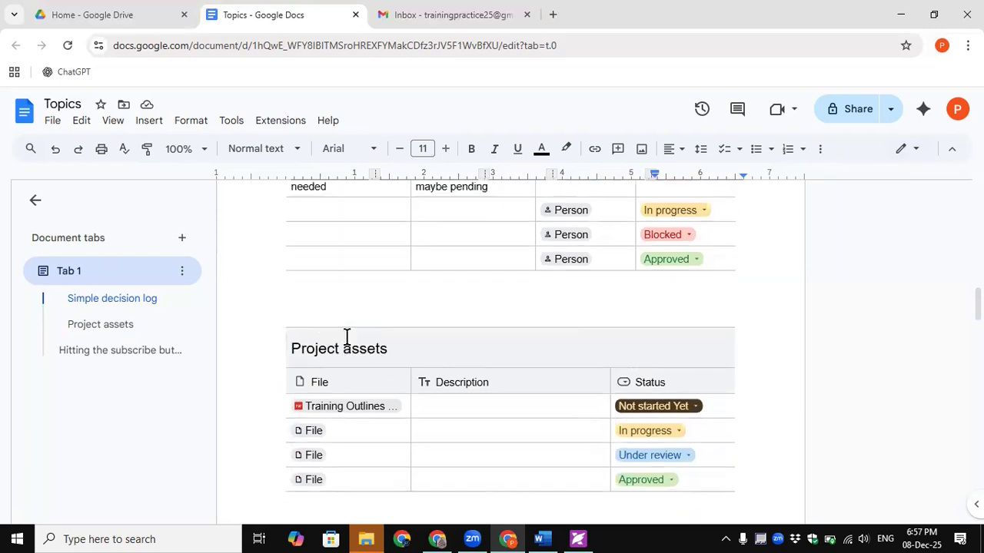
pyautogui.scroll(3, 347, 336)
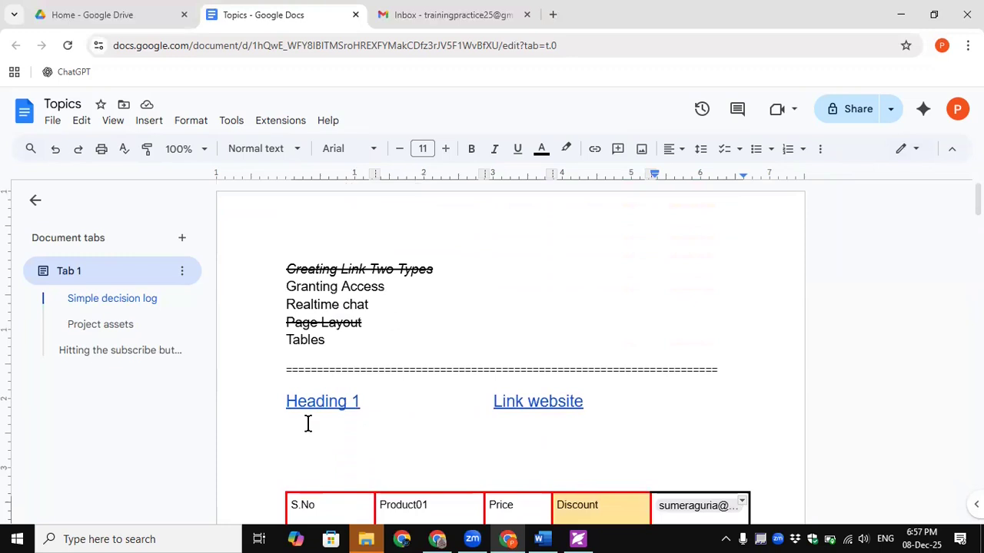
pyautogui.click(308, 423)
# - Type 'Project Management' under Heading 1, fixing the misspelling, then right-click the selected line
pyautogui.write('Proje')
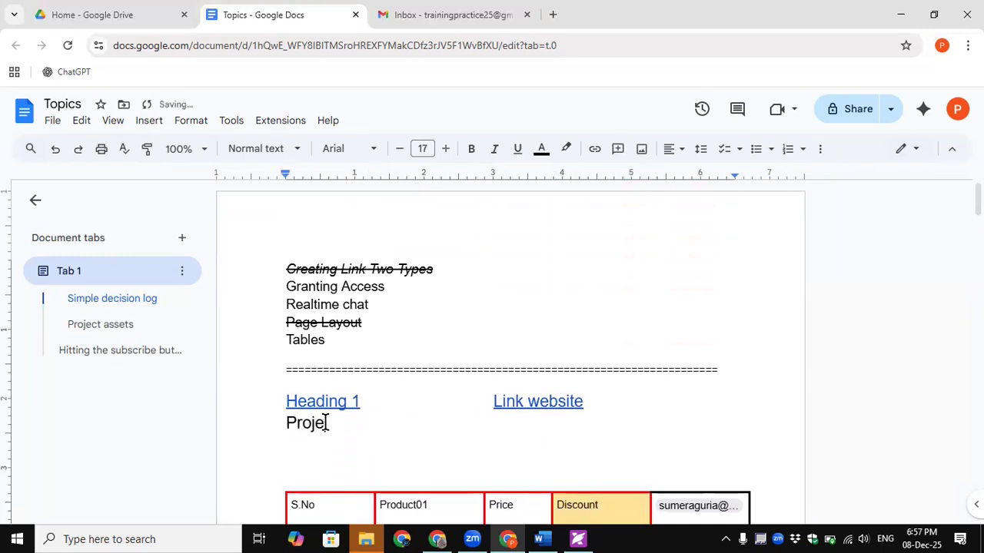
pyautogui.write('ct Assest')
pyautogui.doubleClick(341, 422)
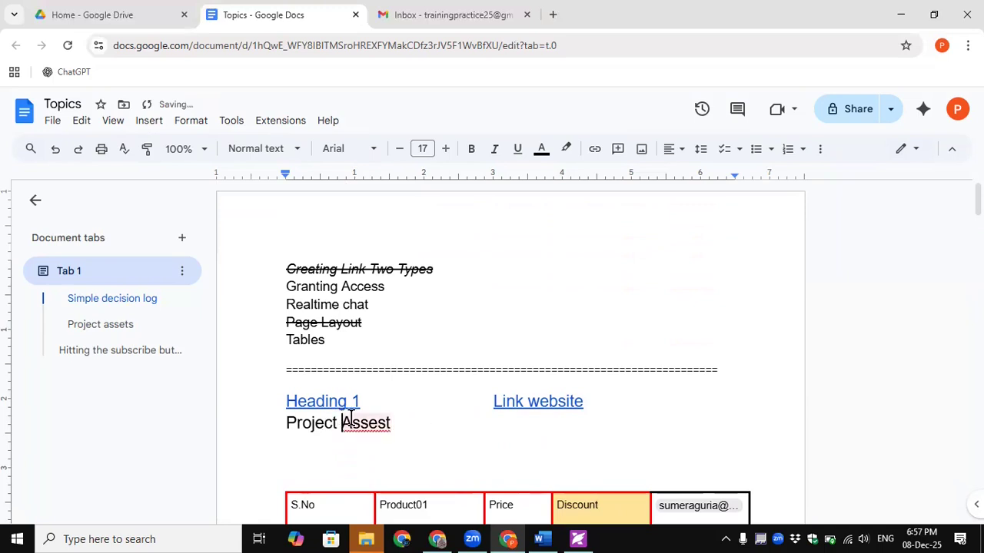
pyautogui.write('Management')
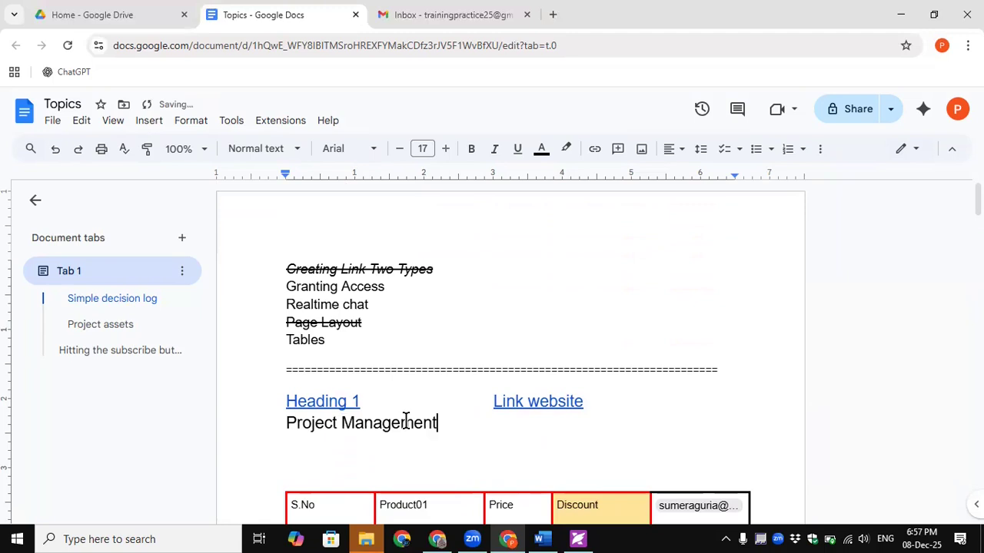
pyautogui.moveTo(448, 428); pyautogui.dragTo(285, 423)
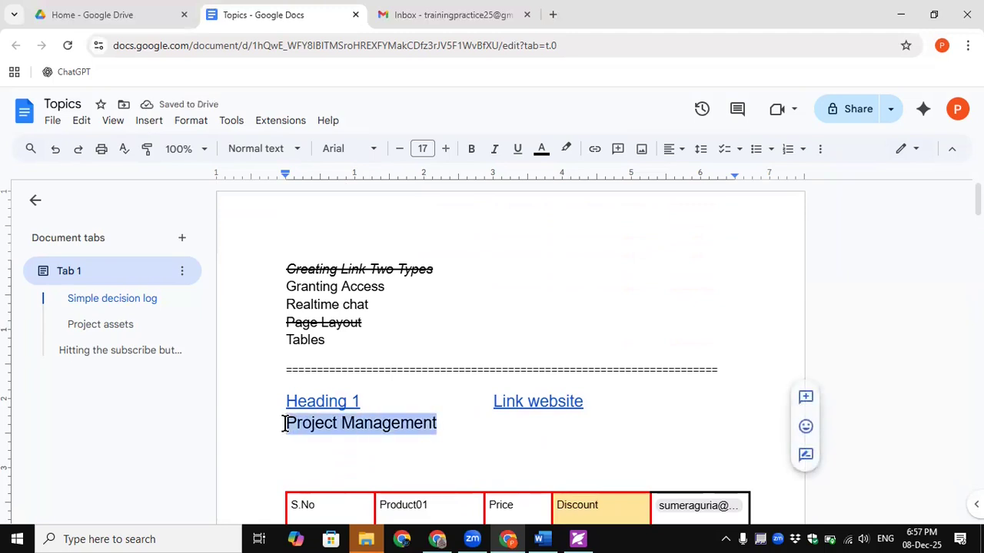
pyautogui.rightClick(310, 423)
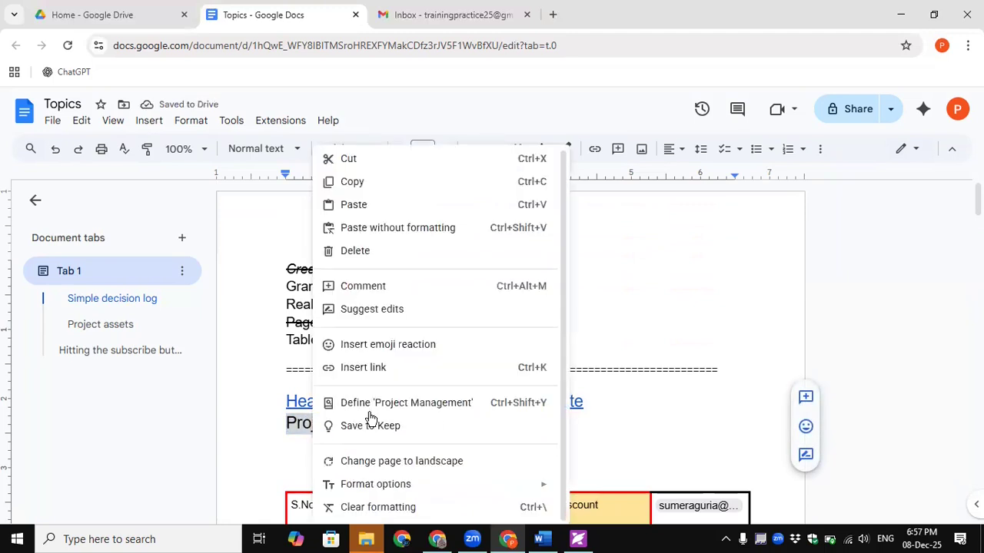
# - Link 'Project Management' to the Project assets heading via a 'pr' search and follow the link
pyautogui.click(362, 367)
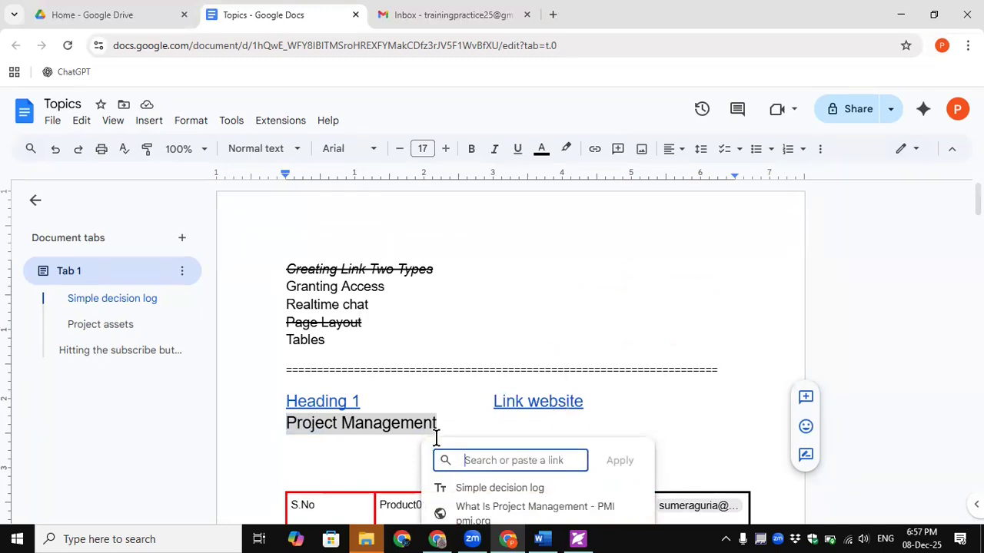
pyautogui.scroll(-2, 436, 436)
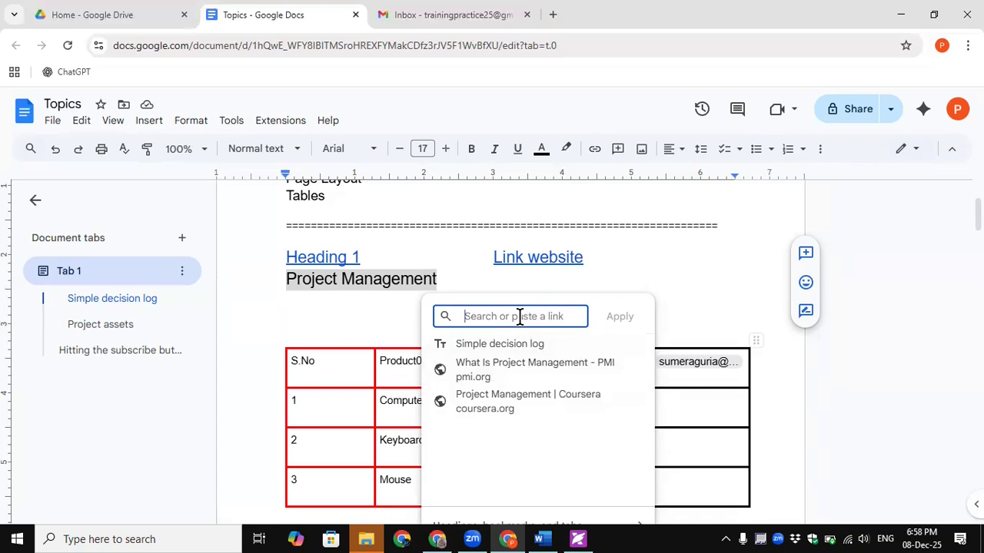
pyautogui.write('pro')
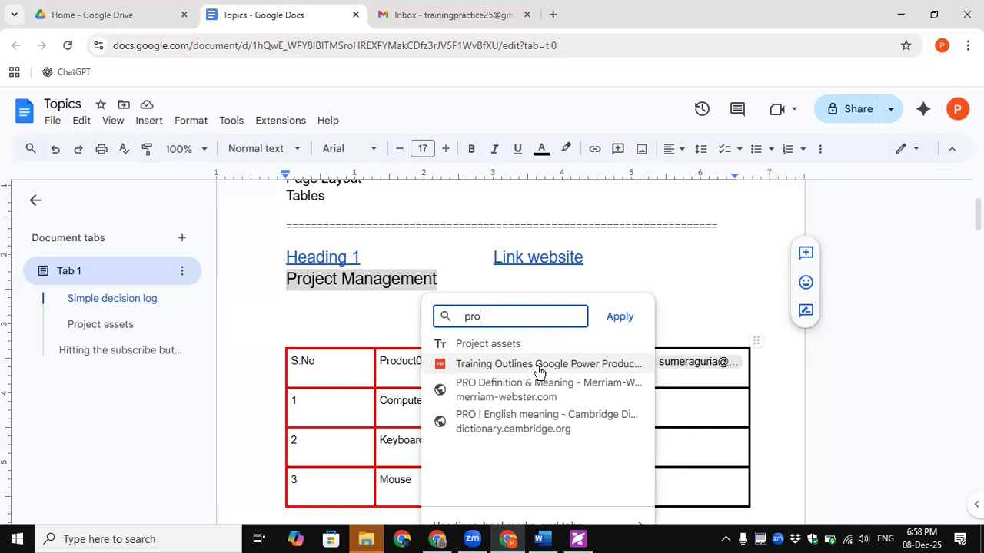
pyautogui.click(476, 343)
pyautogui.click(469, 305)
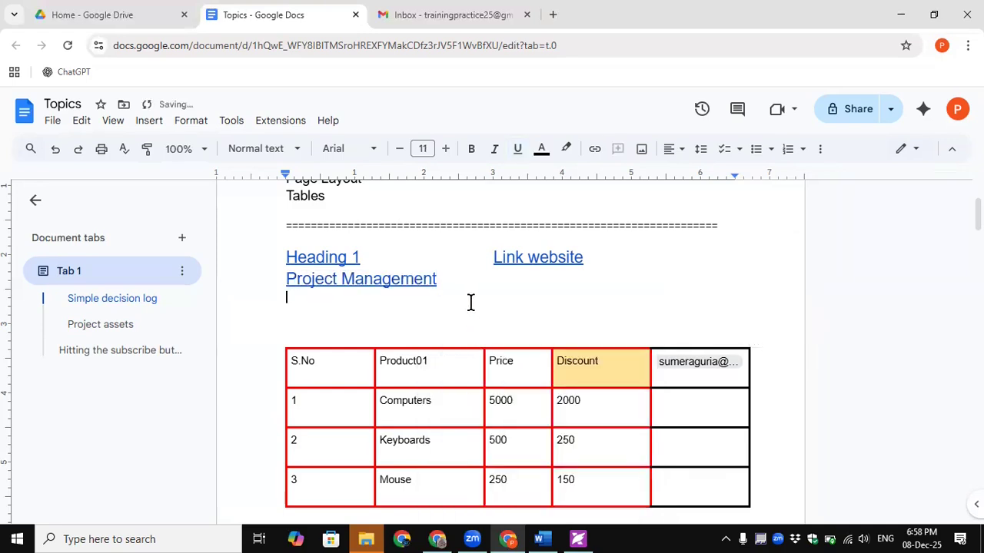
pyautogui.moveTo(397, 281)
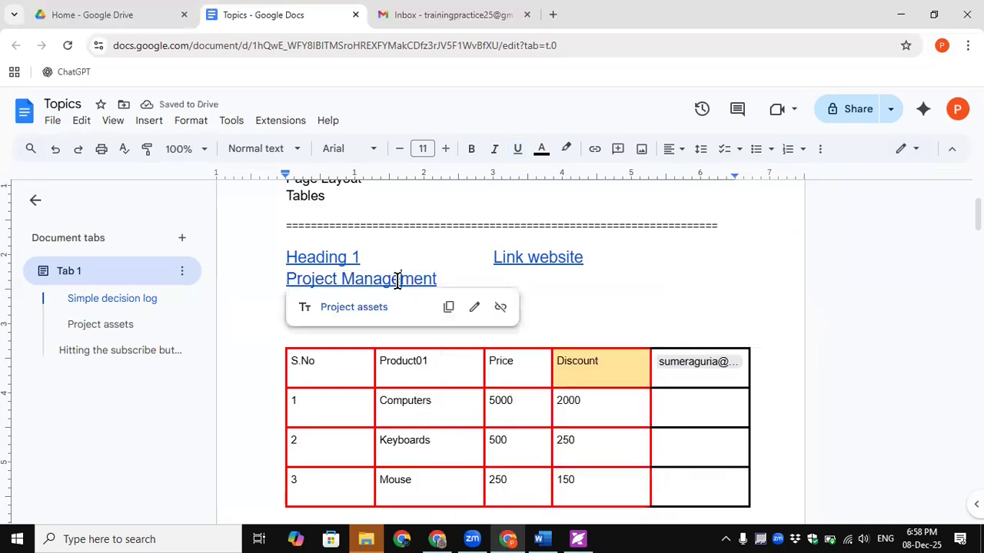
pyautogui.click(355, 308)
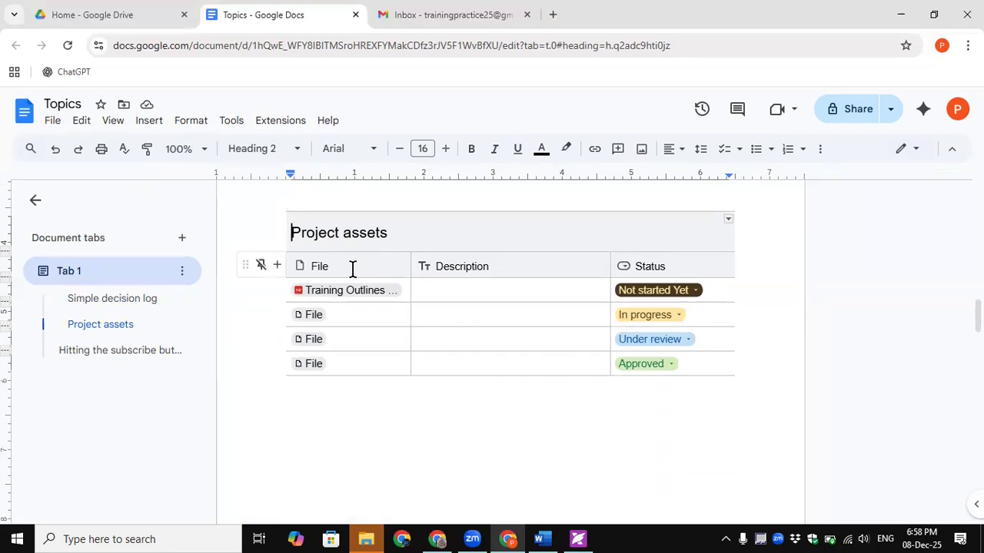
# - Scroll back up to the topic list and select the word 'Tables'
pyautogui.scroll(10, 353, 269)
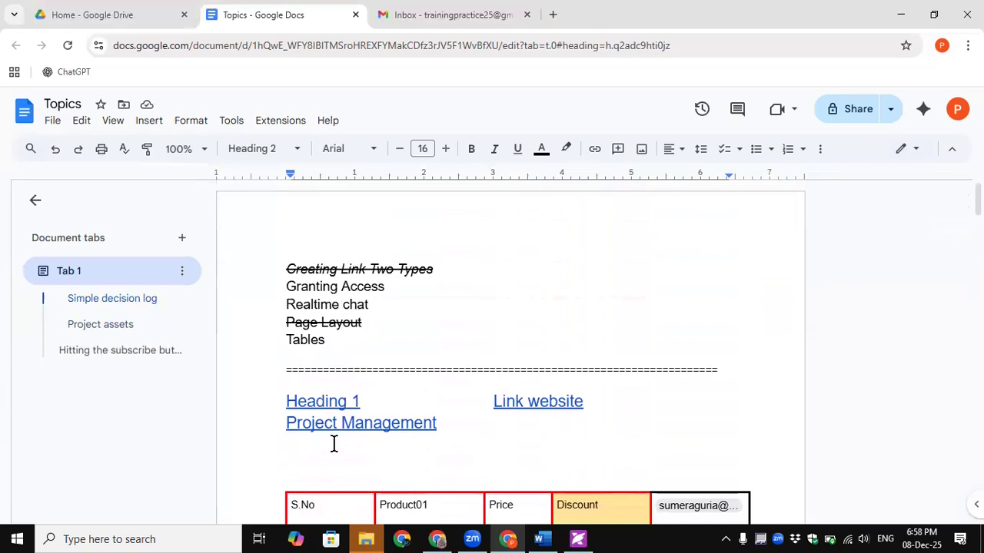
pyautogui.scroll(-2, 355, 442)
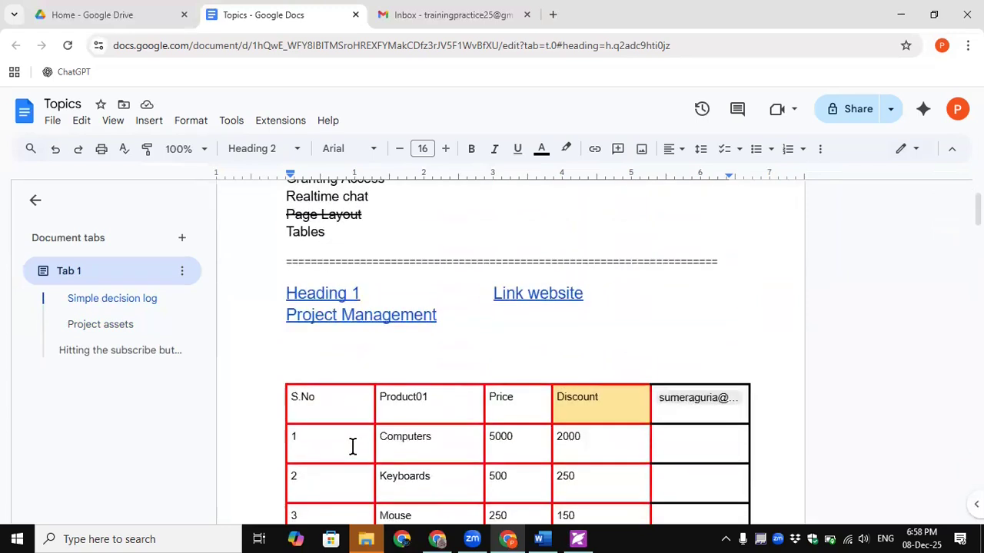
pyautogui.scroll(-1, 352, 448)
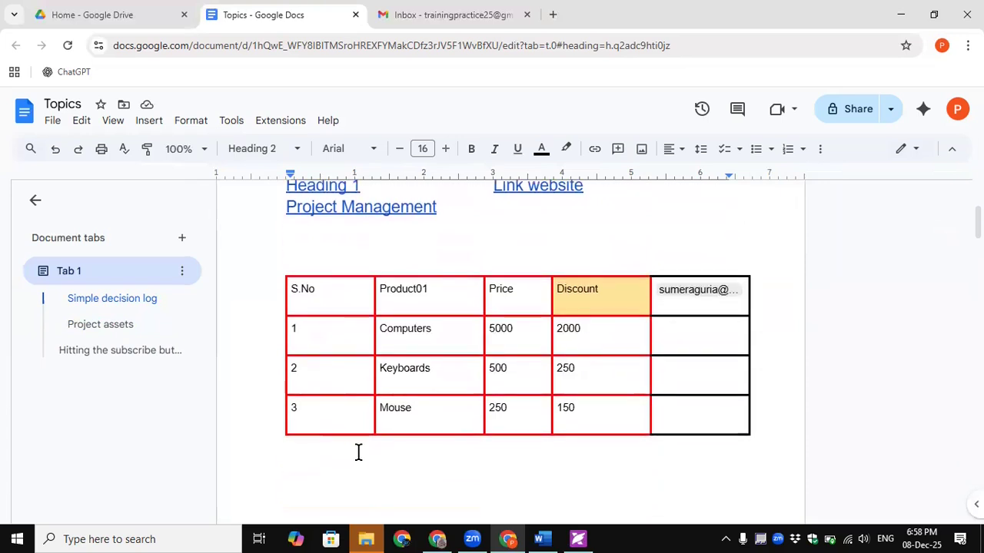
pyautogui.scroll(3, 367, 457)
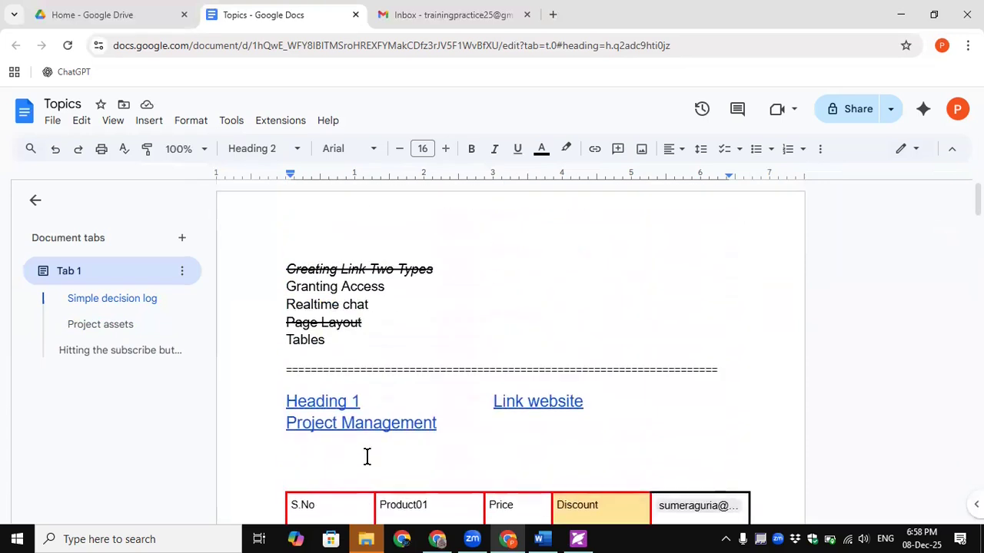
pyautogui.scroll(-10, 366, 457)
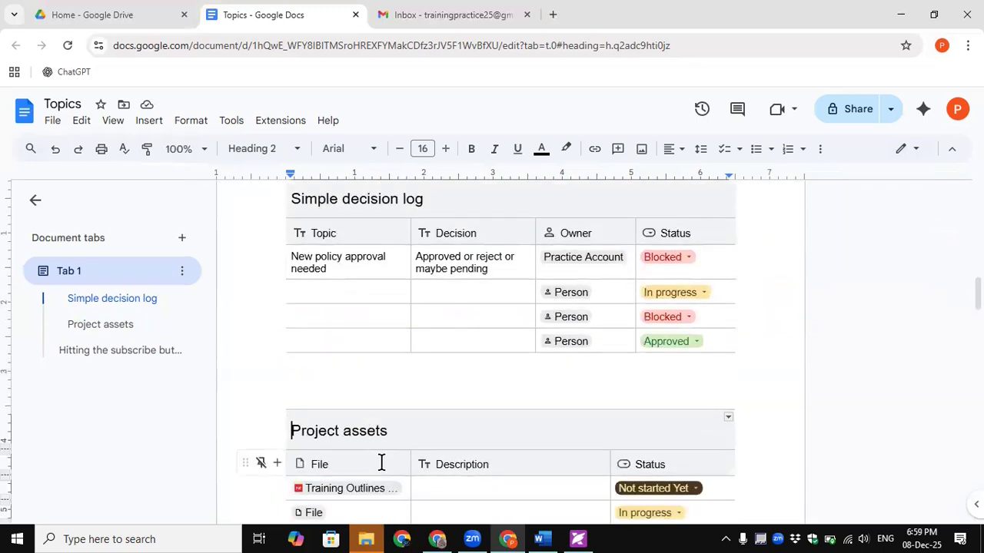
pyautogui.scroll(10, 382, 462)
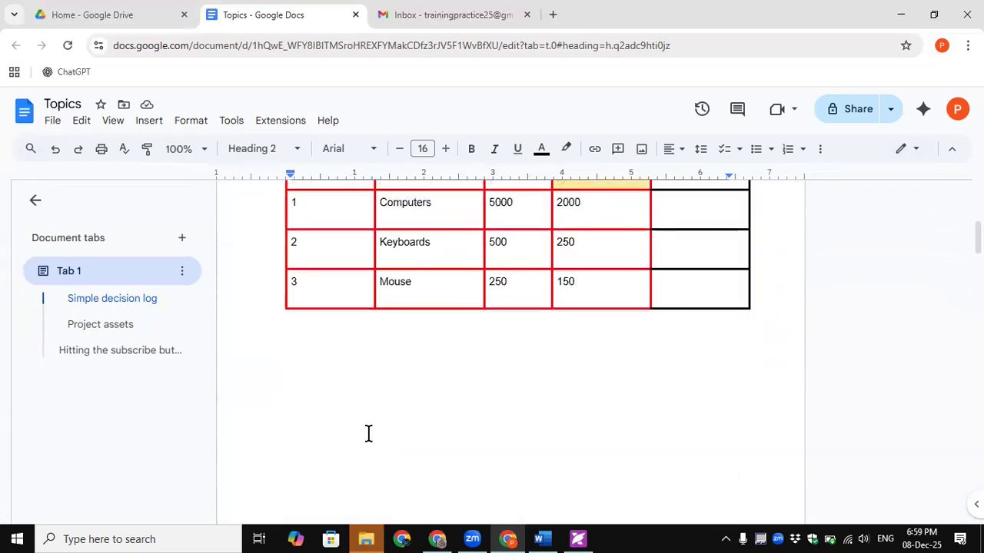
pyautogui.scroll(4, 368, 433)
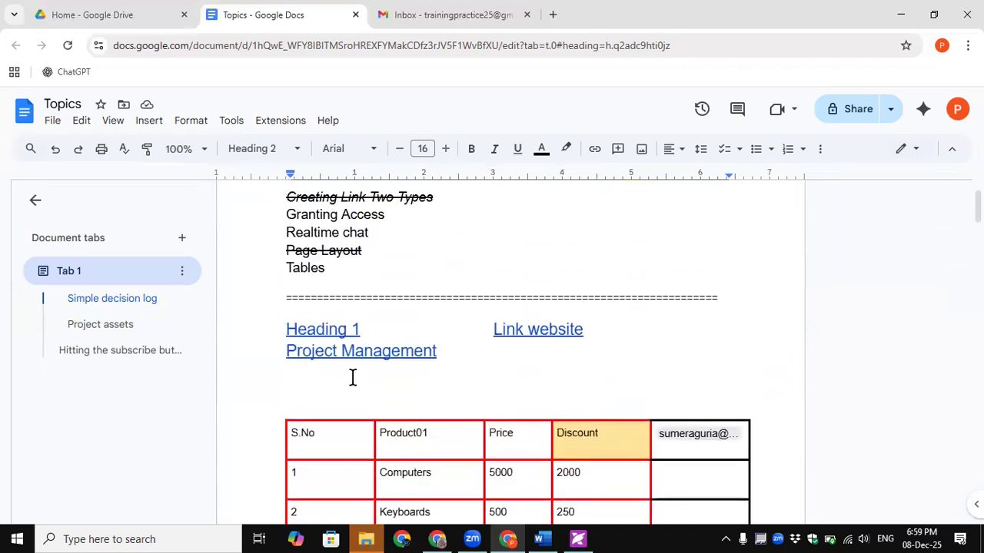
pyautogui.moveTo(329, 268); pyautogui.dragTo(278, 265)
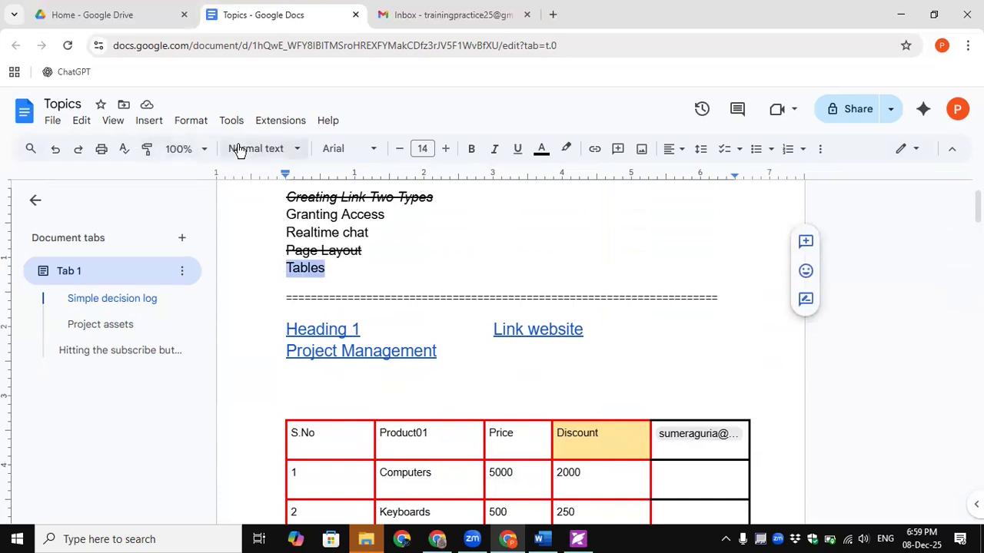
# - Use the text formatting menu on the topic list, leave the caret after Realtime chat, and open Drive home
pyautogui.click(187, 124)
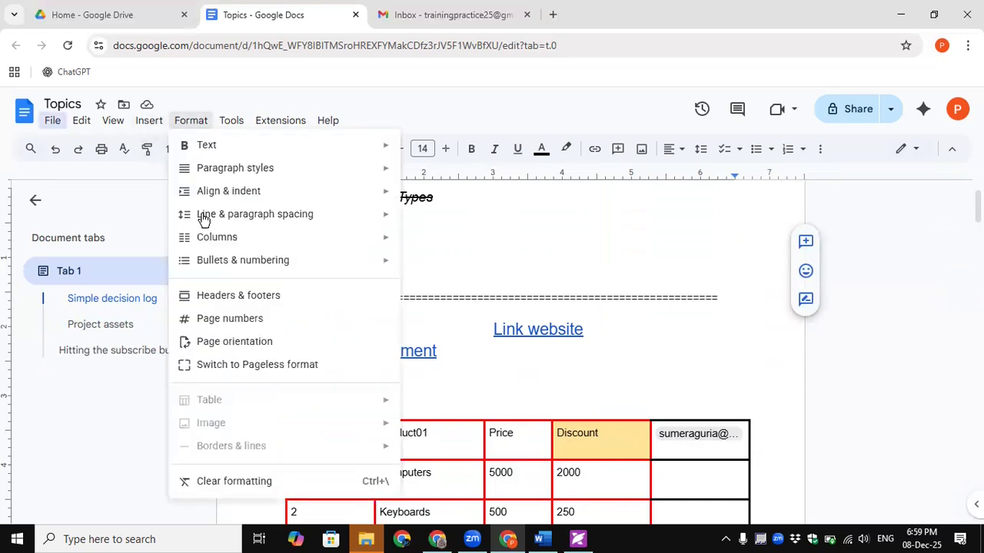
pyautogui.moveTo(387, 287); pyautogui.dragTo(285, 286)
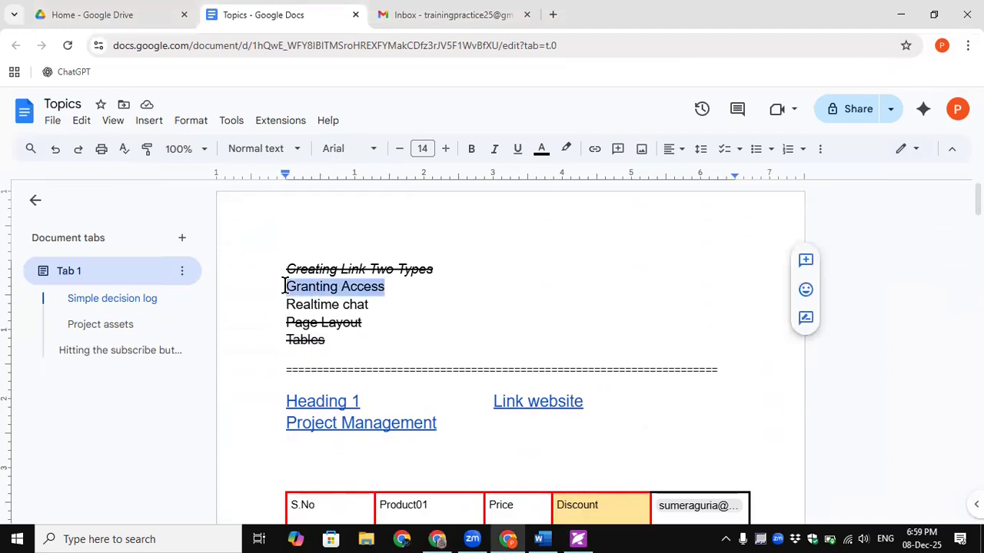
pyautogui.click(319, 291)
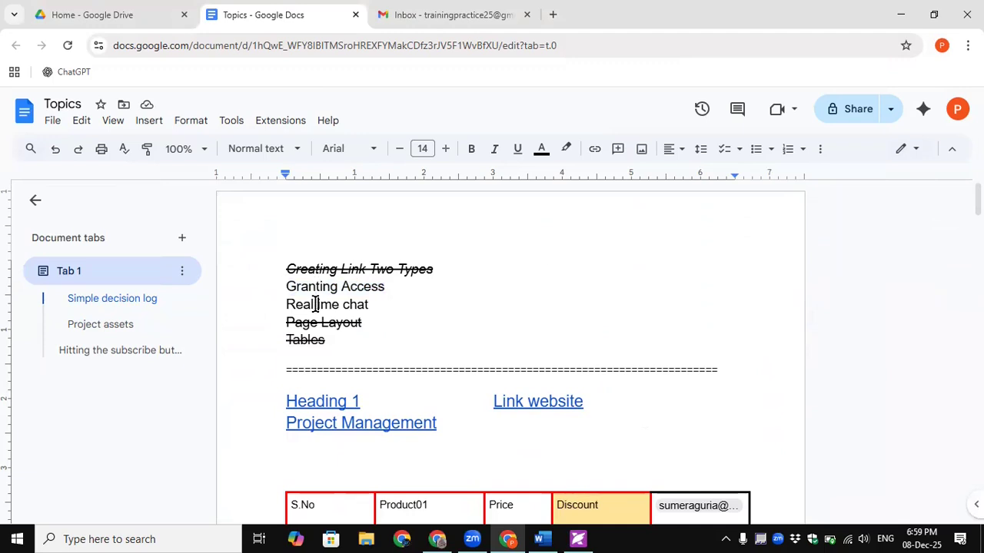
pyautogui.click(378, 305)
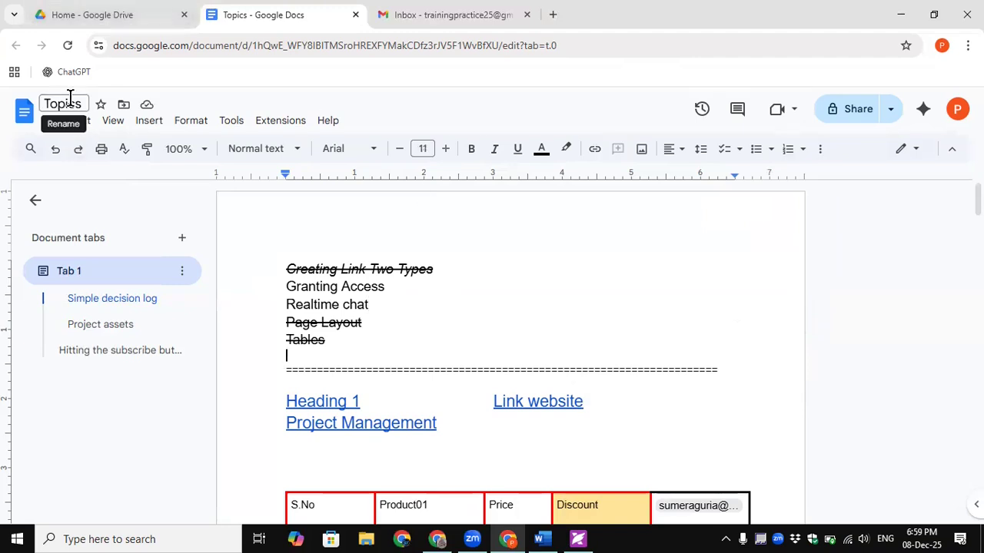
pyautogui.click(105, 14)
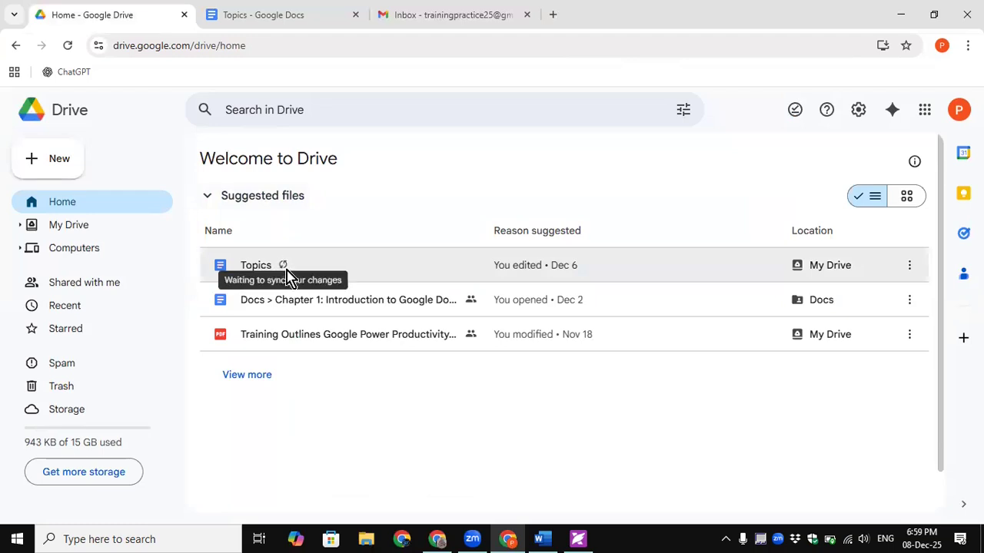
# - Compare the Topics file on Drive home with the open document, leaving the caret after Realtime chat
pyautogui.click(260, 14)
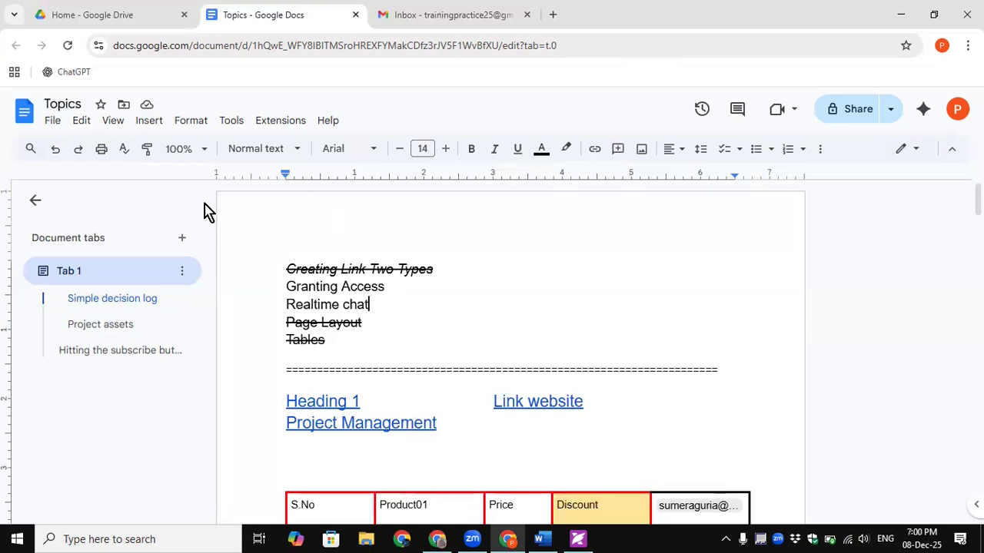
pyautogui.click(136, 14)
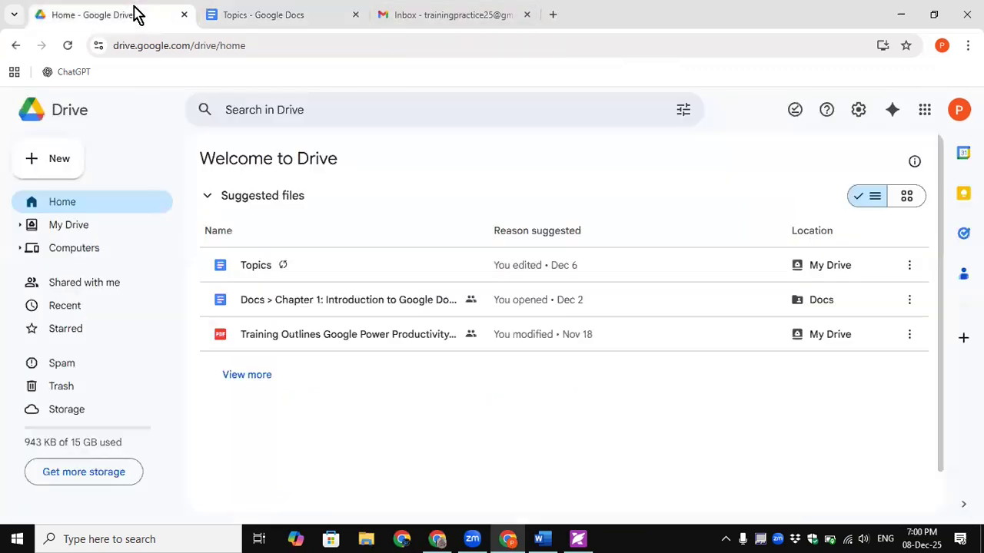
pyautogui.click(273, 14)
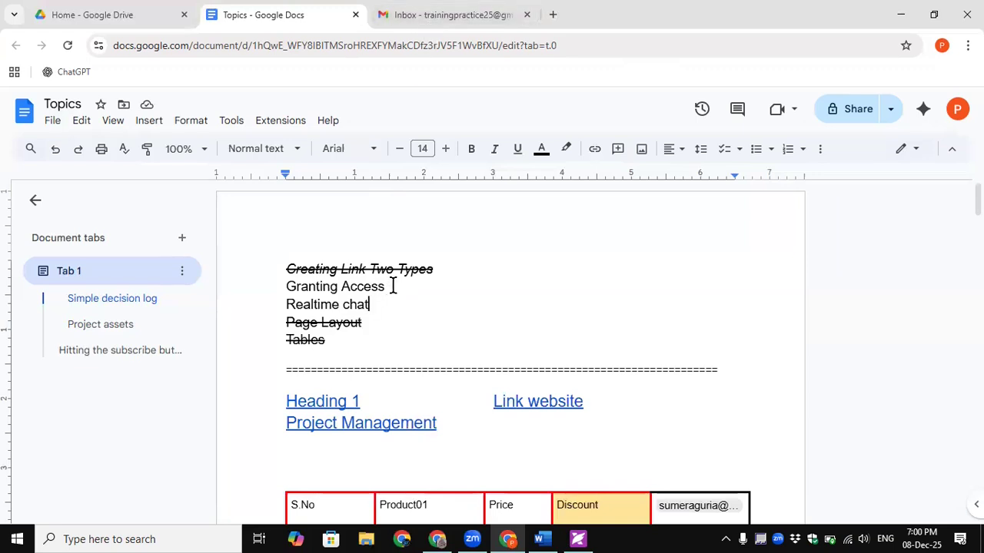
pyautogui.moveTo(384, 286); pyautogui.dragTo(282, 288)
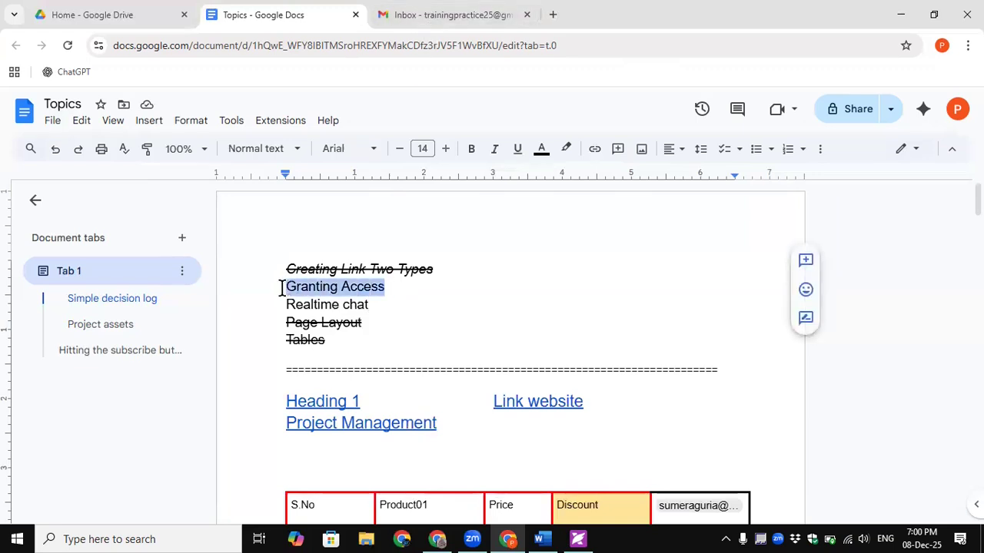
pyautogui.click(470, 301)
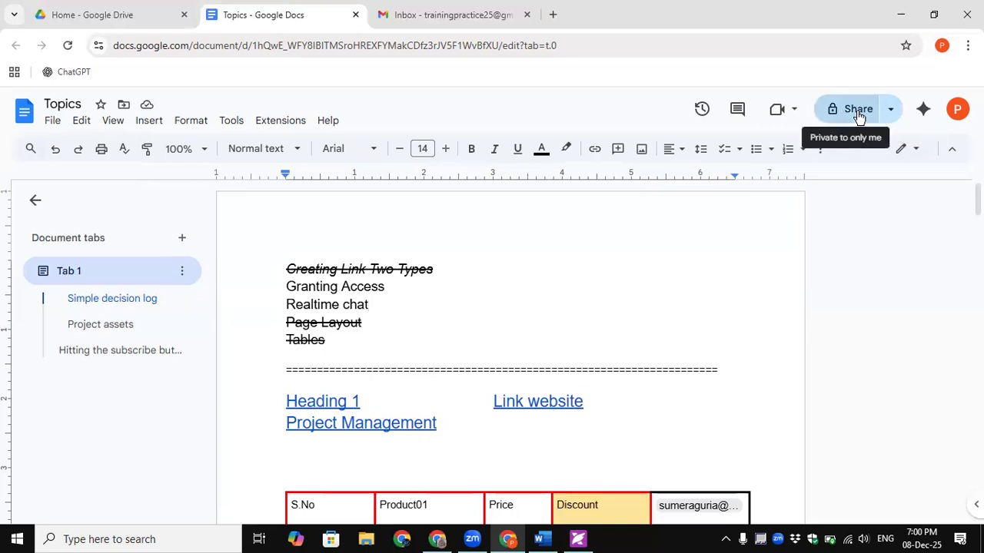
pyautogui.click(120, 12)
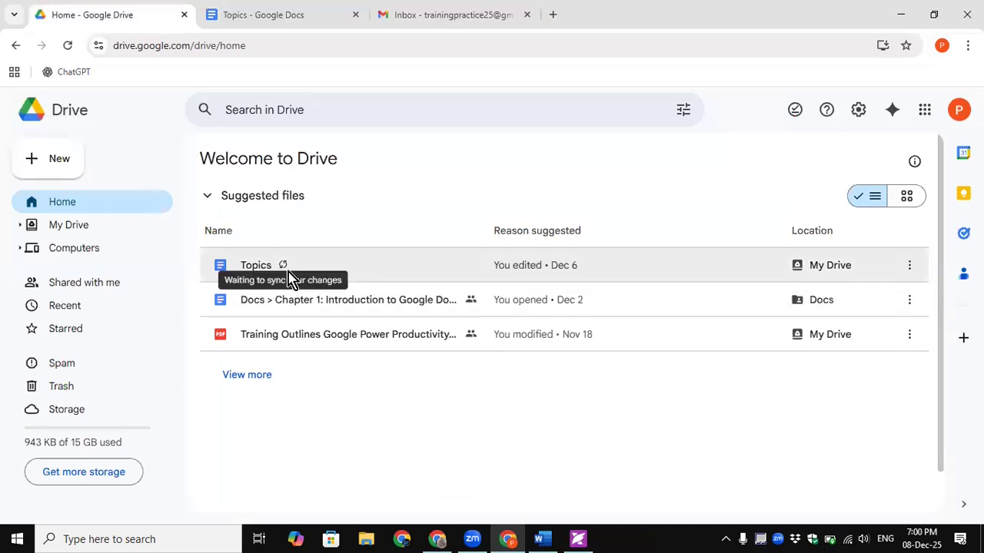
# - Reload the Topics document, recheck its sync status in Drive, and open its quick sharing options
pyautogui.click(269, 17)
pyautogui.click(67, 47)
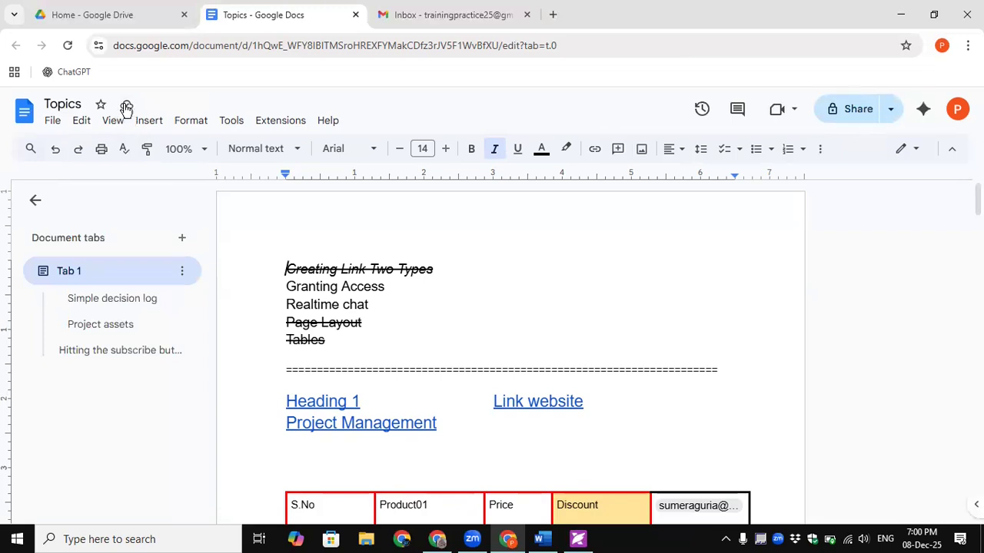
pyautogui.click(142, 16)
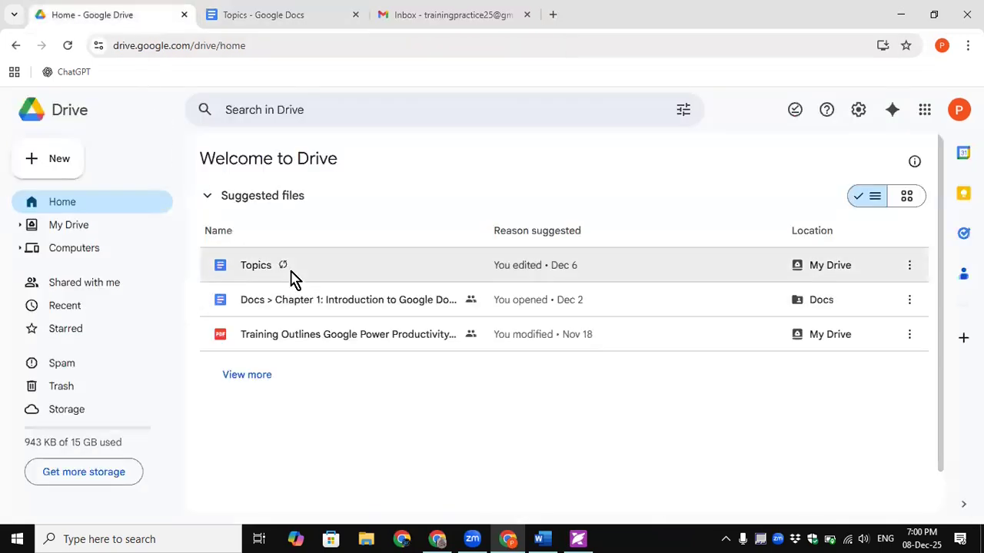
pyautogui.click(261, 18)
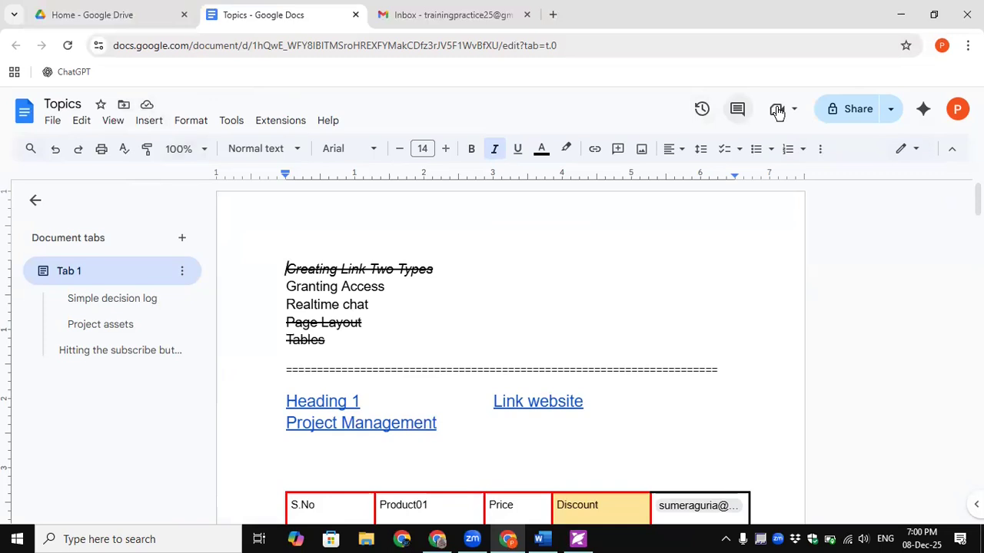
pyautogui.click(890, 111)
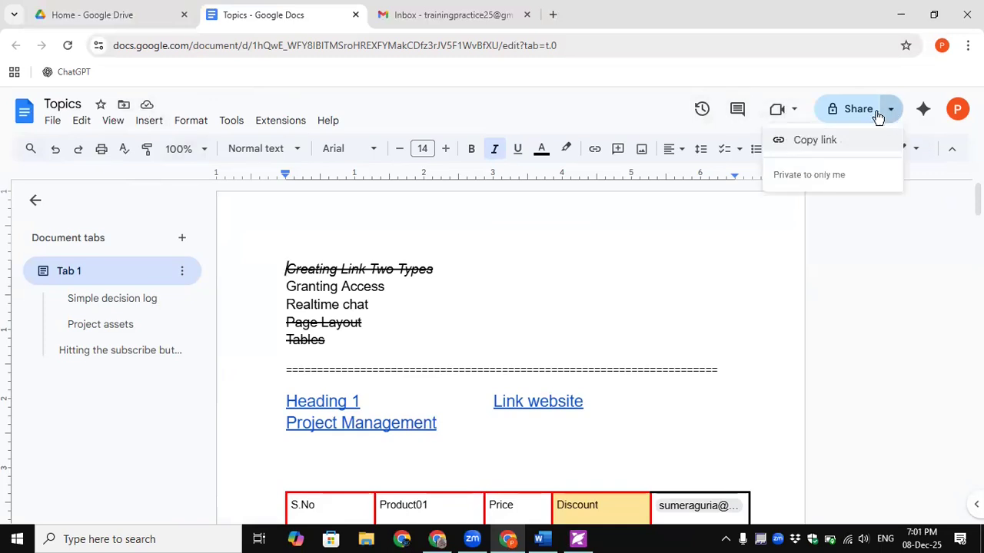
# - Copy the Topics document's shareable link from the Share dropdown
pyautogui.click(814, 142)
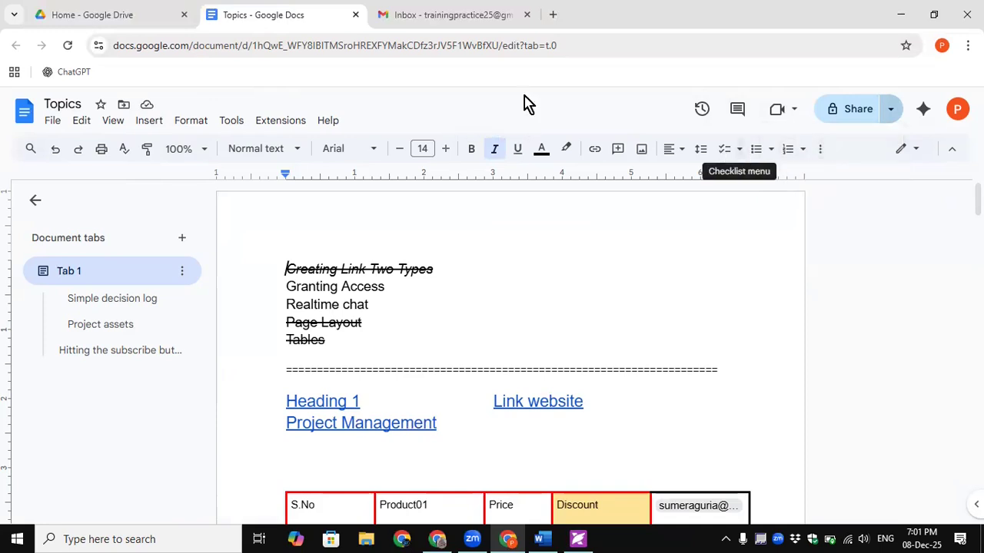
# - Start a new full-size Gmail message and paste the Topics document link into its body
pyautogui.click(413, 16)
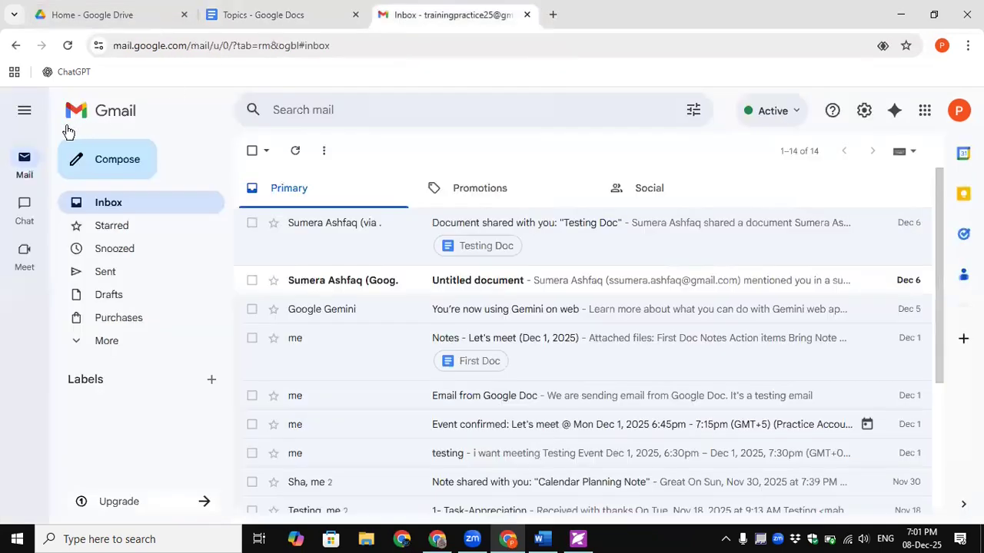
pyautogui.click(106, 160)
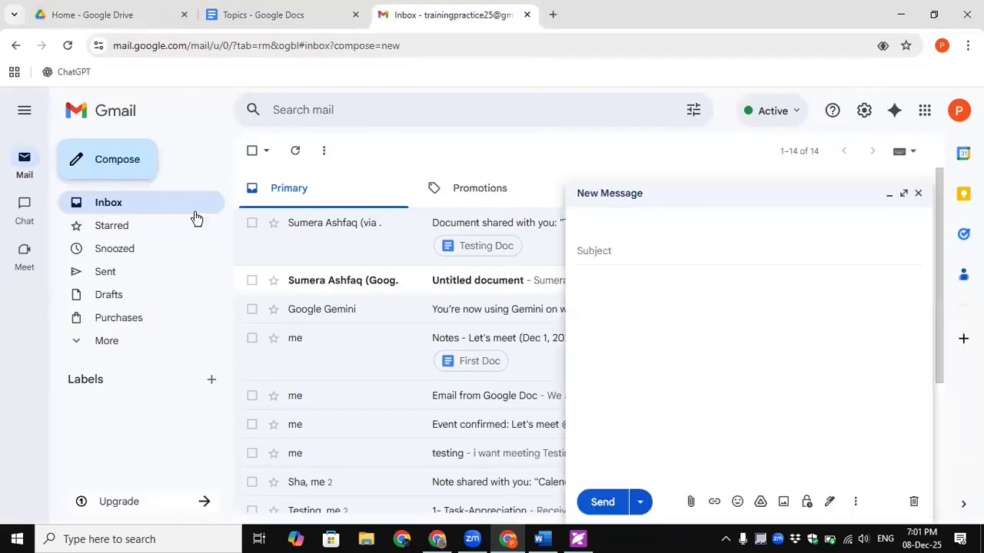
pyautogui.click(905, 194)
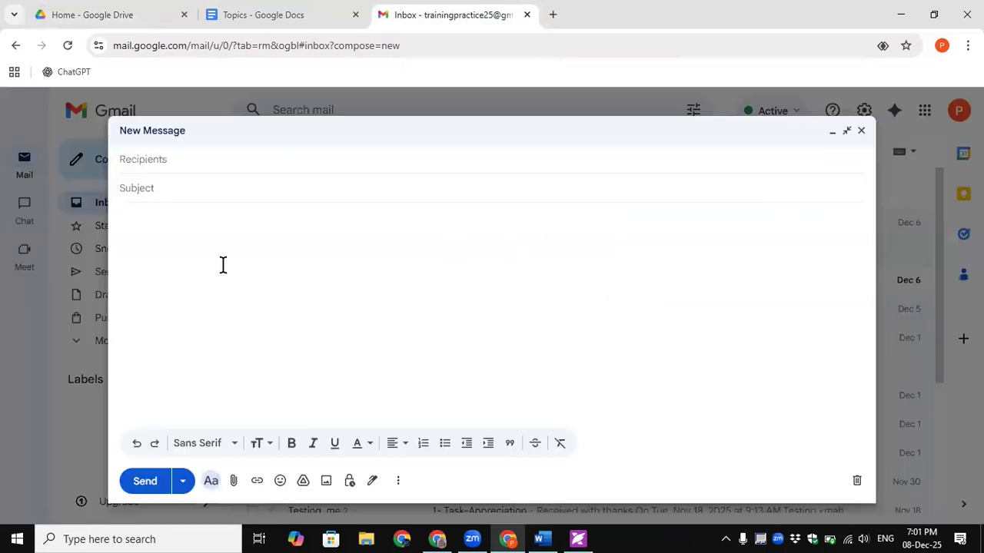
pyautogui.hotkey('ctrl', 'v')
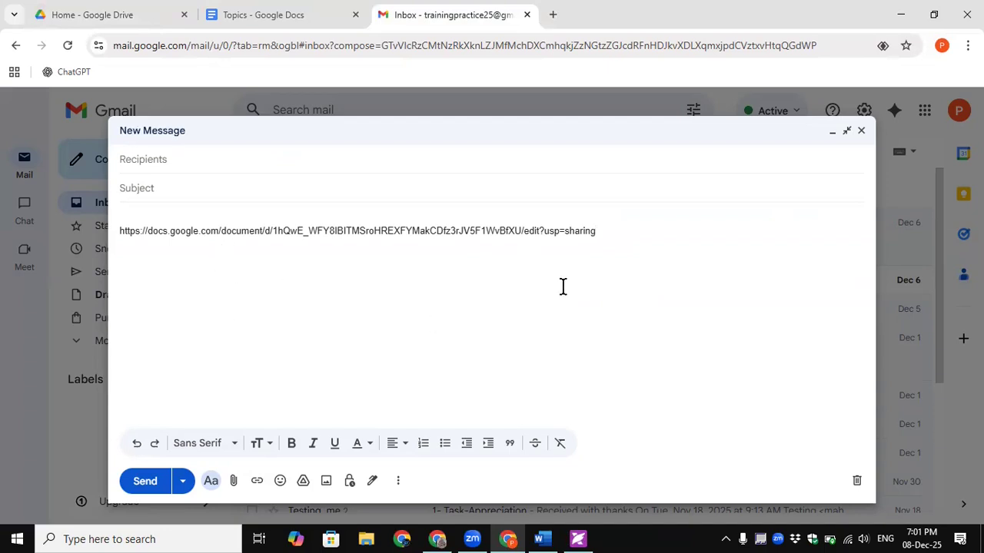
# - Address the draft to the second account with subject 'testing' and choose Schedule send
pyautogui.click(223, 159)
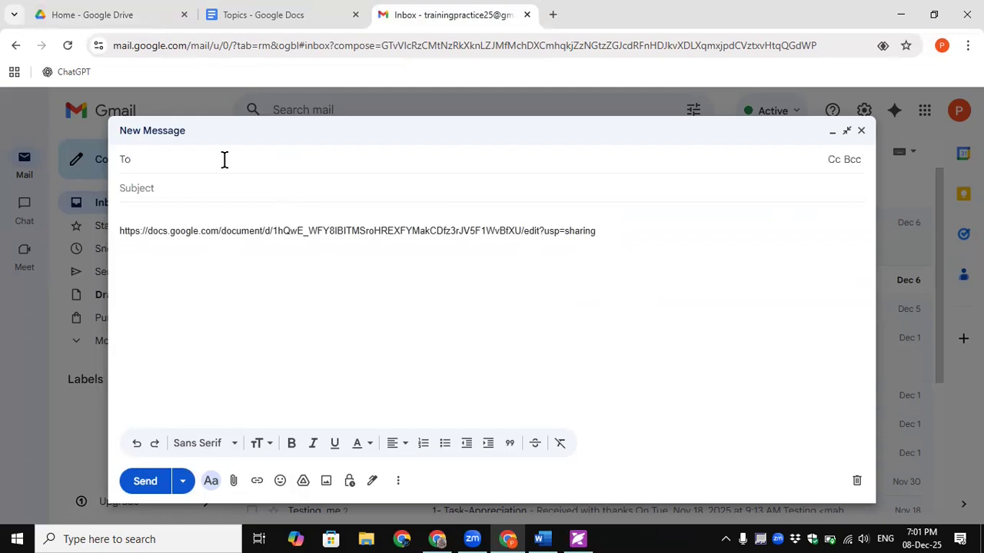
pyautogui.write('su')
pyautogui.click(207, 191)
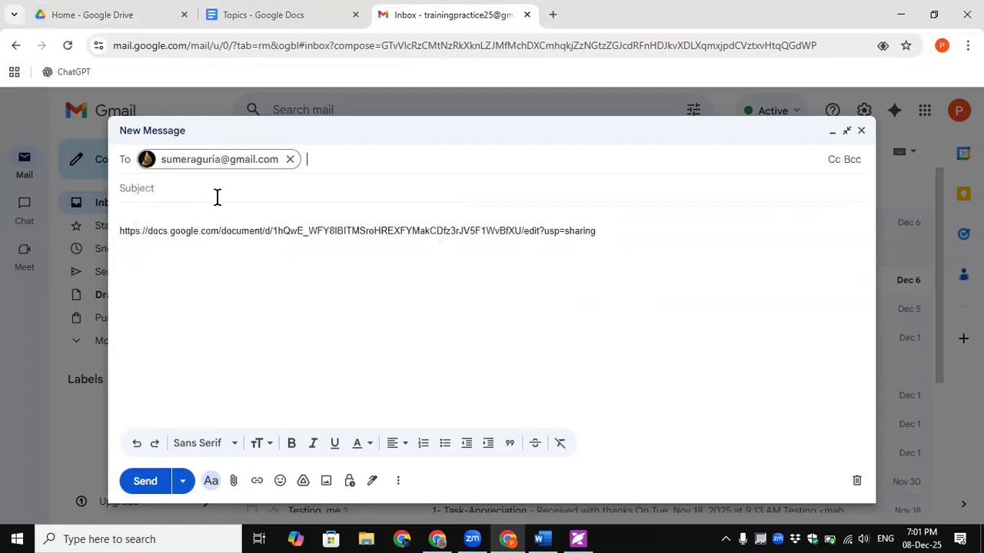
pyautogui.click(170, 196)
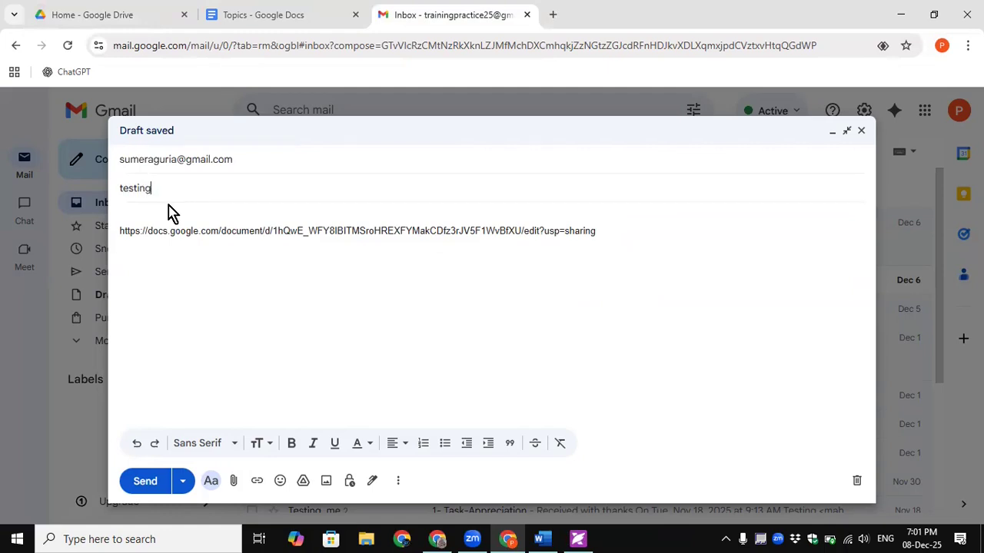
pyautogui.click(183, 481)
pyautogui.click(194, 453)
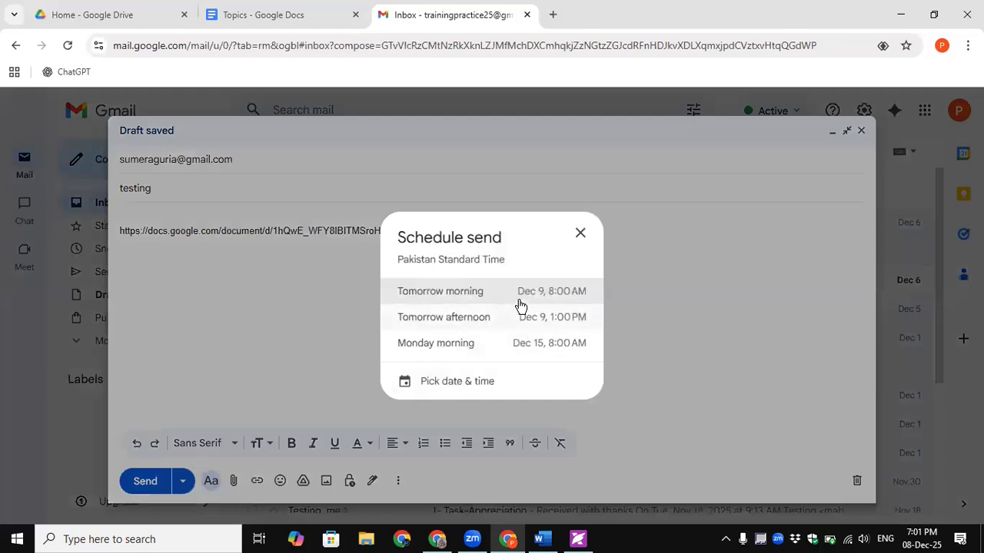
# - Schedule the email for tomorrow morning and give the recipient Editor access to Topics
pyautogui.click(520, 299)
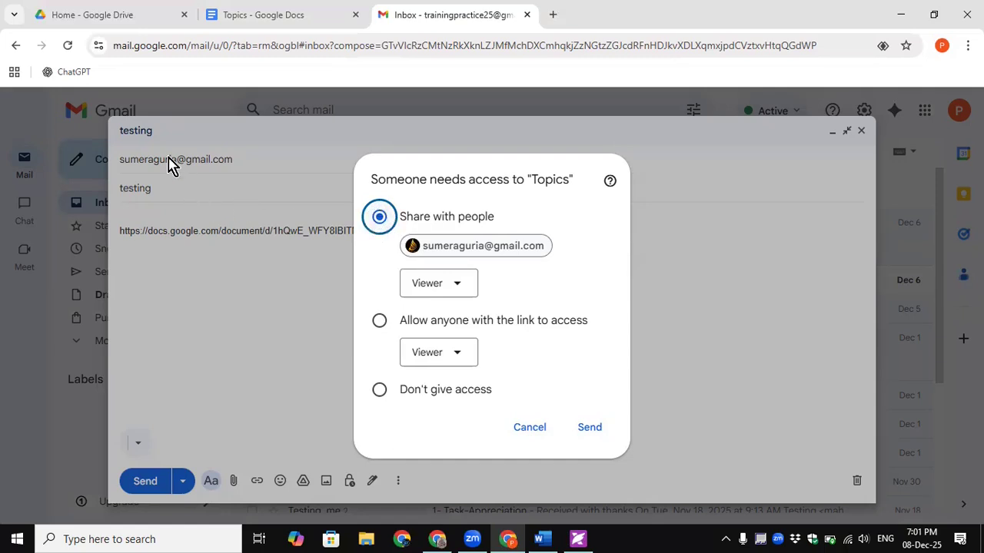
pyautogui.moveTo(538, 252)
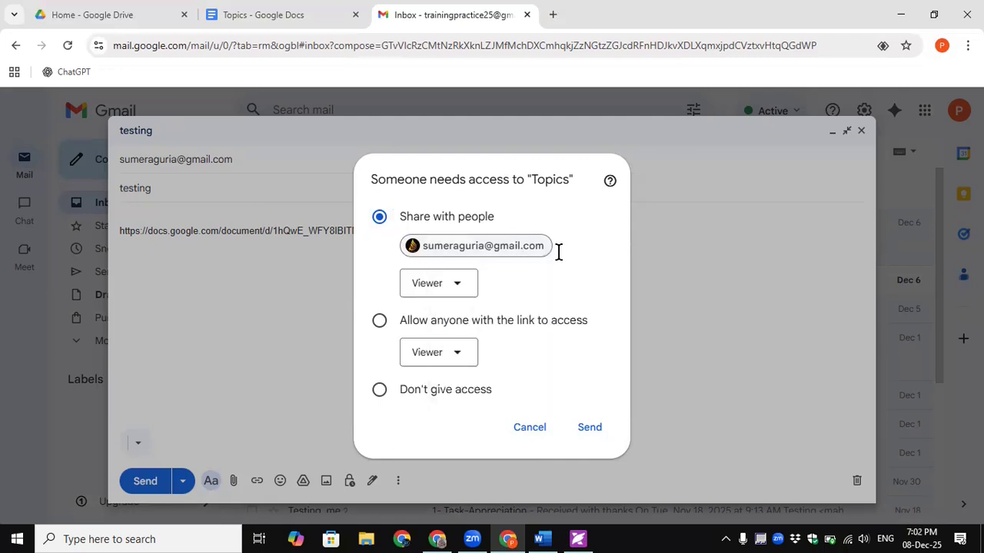
pyautogui.click(459, 284)
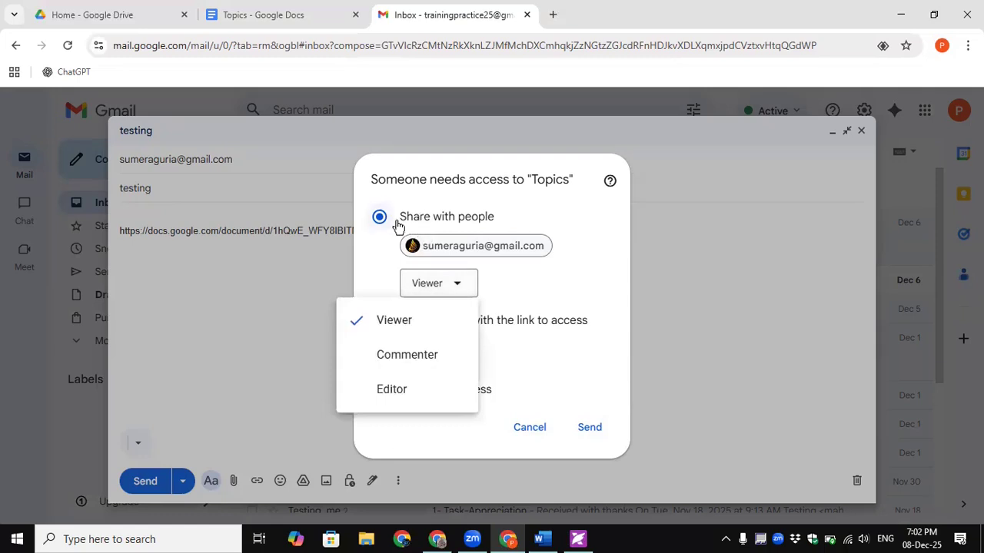
pyautogui.click(531, 285)
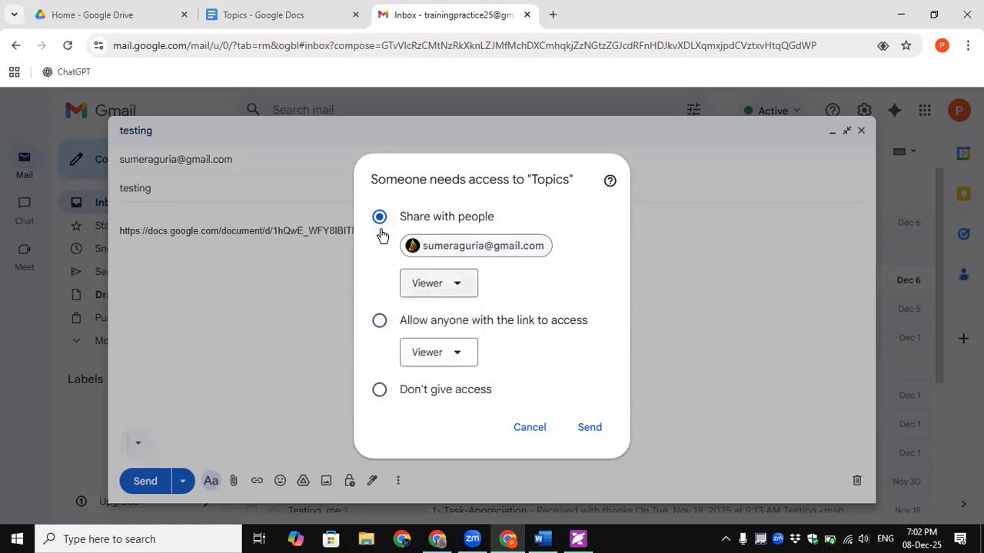
pyautogui.click(459, 285)
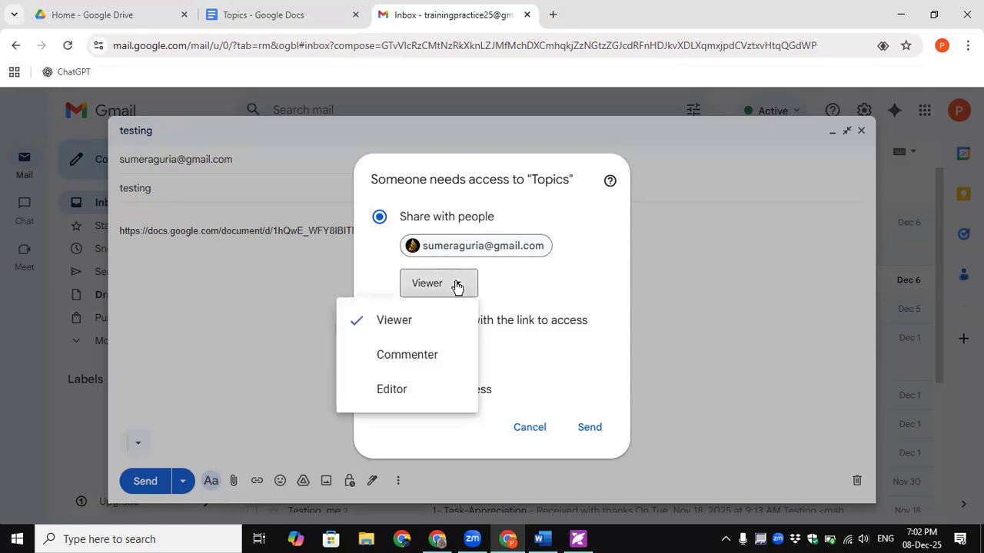
pyautogui.click(399, 396)
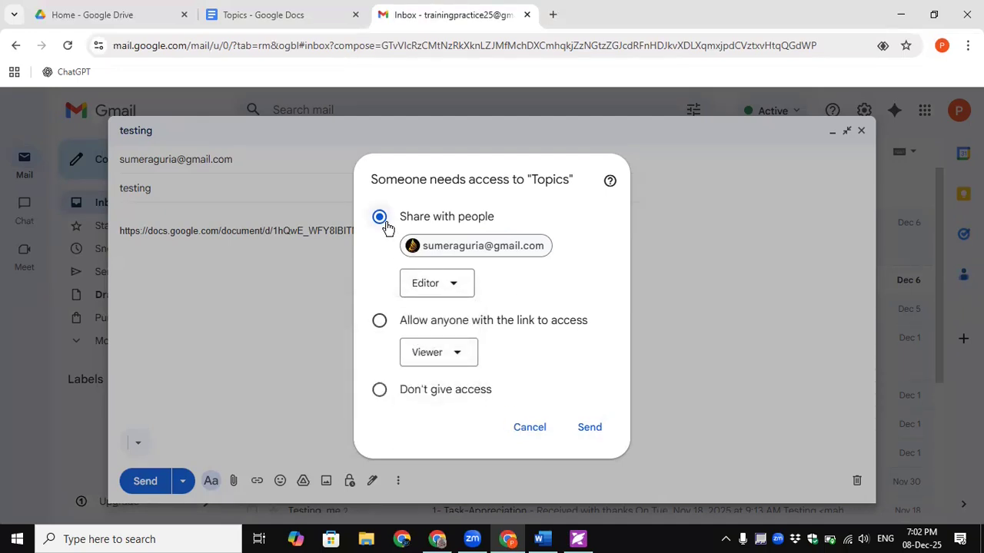
# - Keep sharing direct to the recipient instead of by link, send, and view Scheduled messages
pyautogui.click(378, 324)
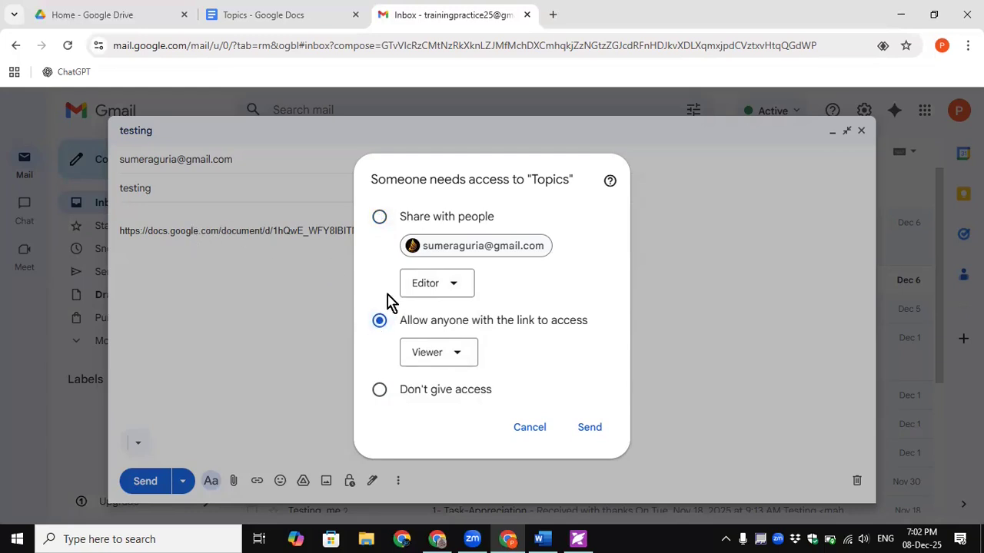
pyautogui.click(462, 354)
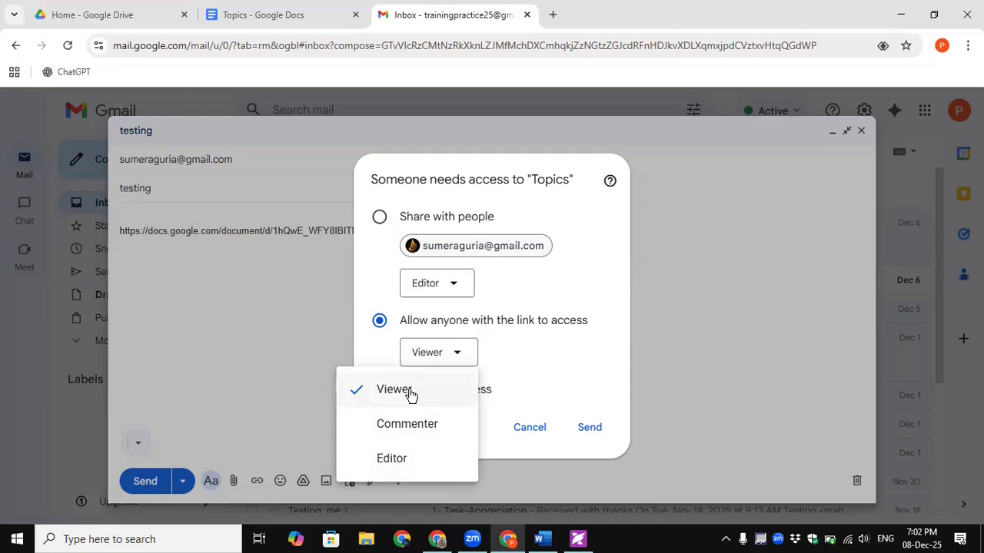
pyautogui.click(556, 377)
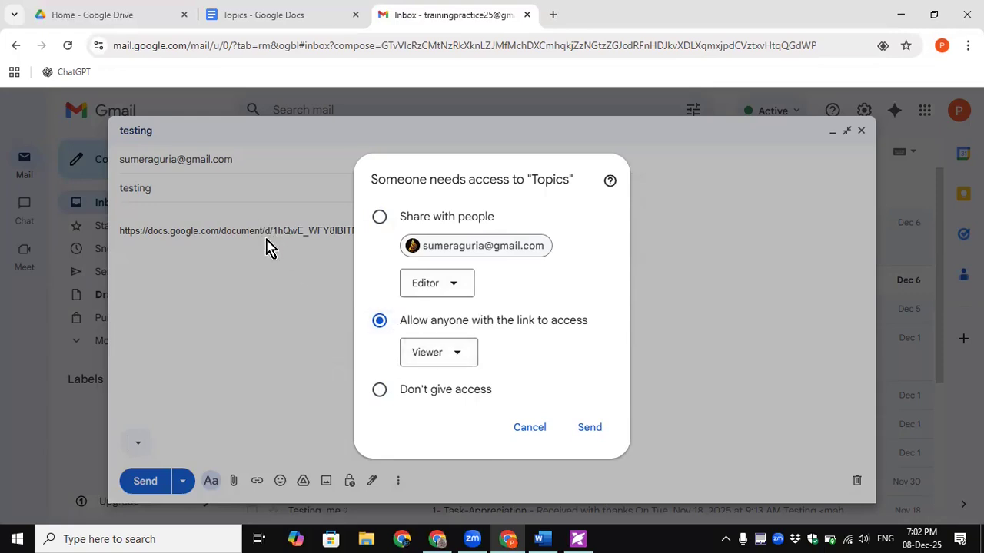
pyautogui.click(380, 389)
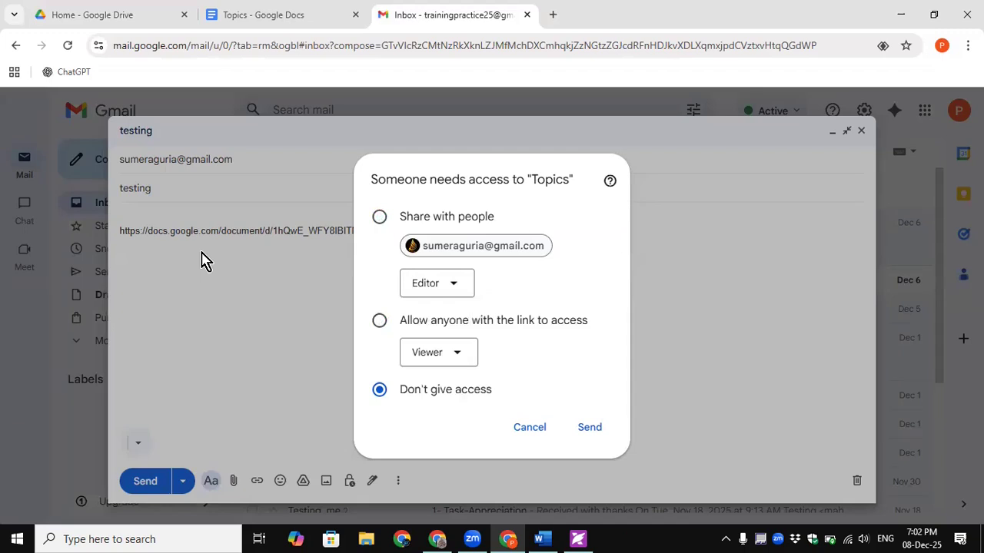
pyautogui.click(379, 217)
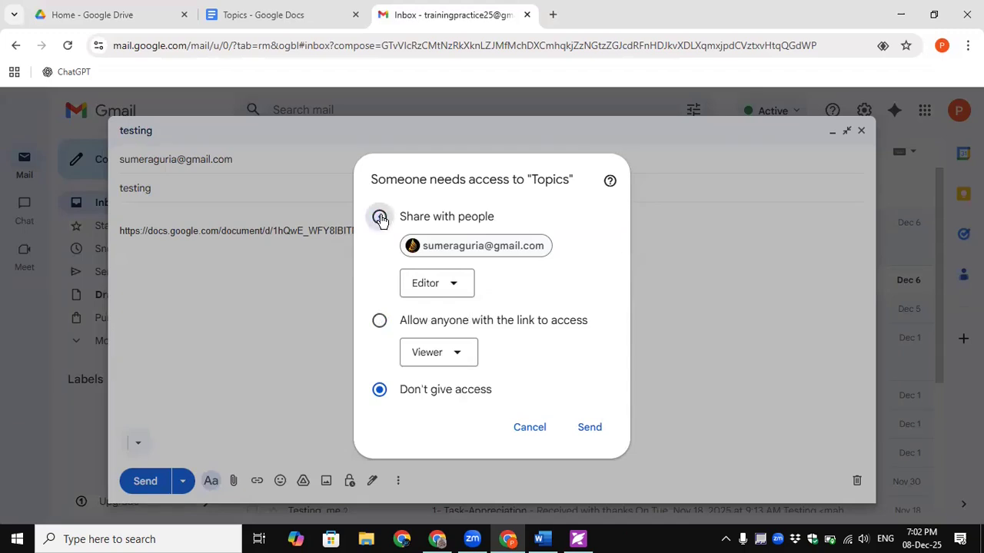
pyautogui.click(588, 428)
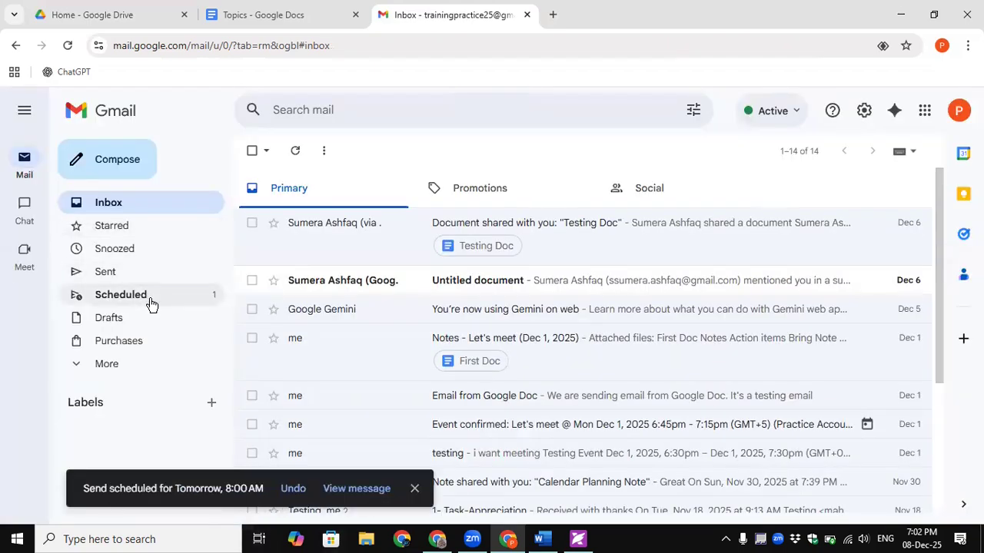
pyautogui.click(123, 295)
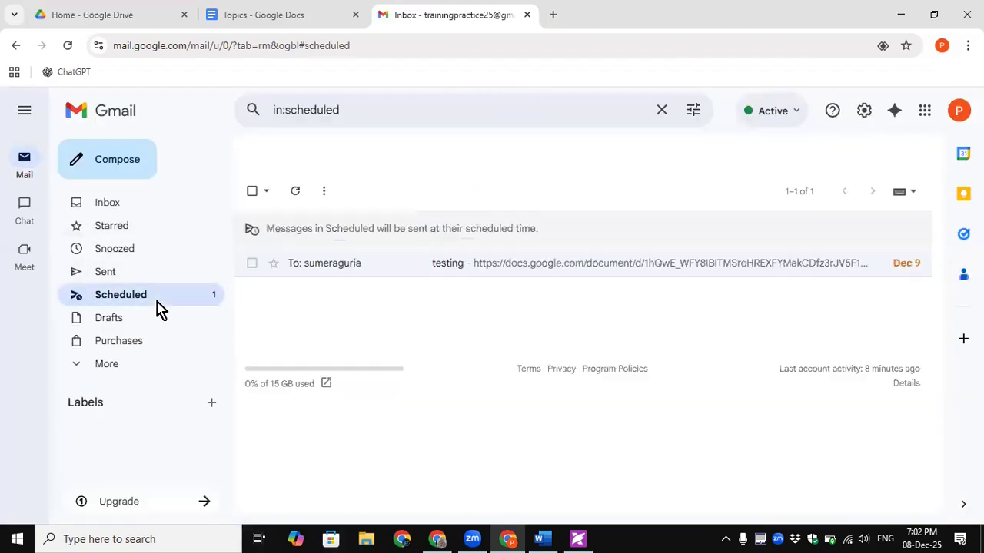
# - Cancel the scheduled delivery, send the 'testing' email immediately, and view the sent copy
pyautogui.click(554, 264)
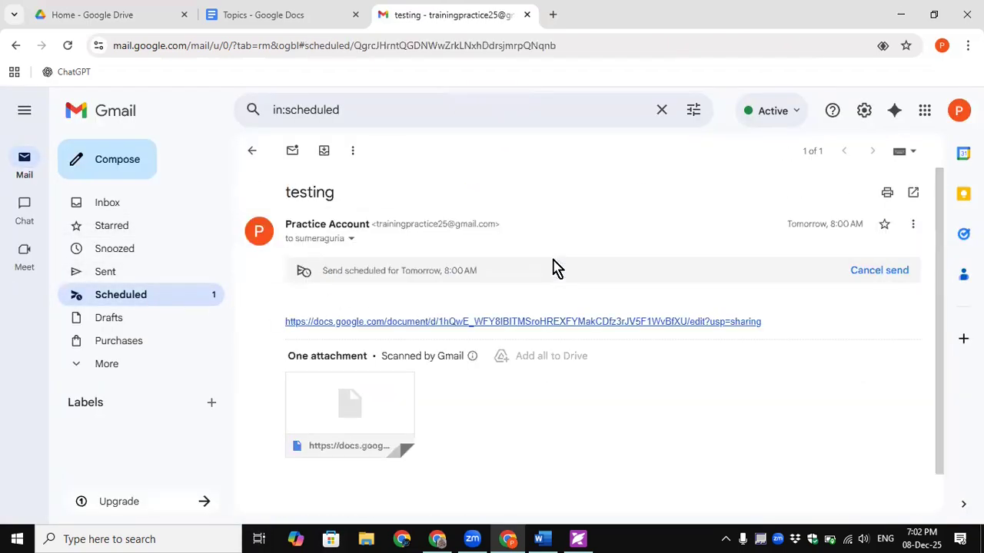
pyautogui.click(882, 270)
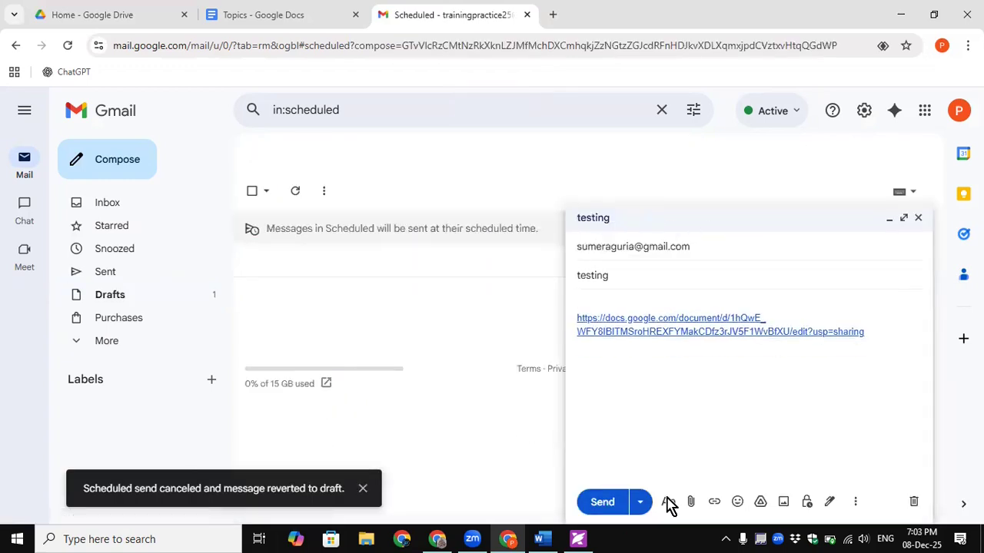
pyautogui.click(619, 507)
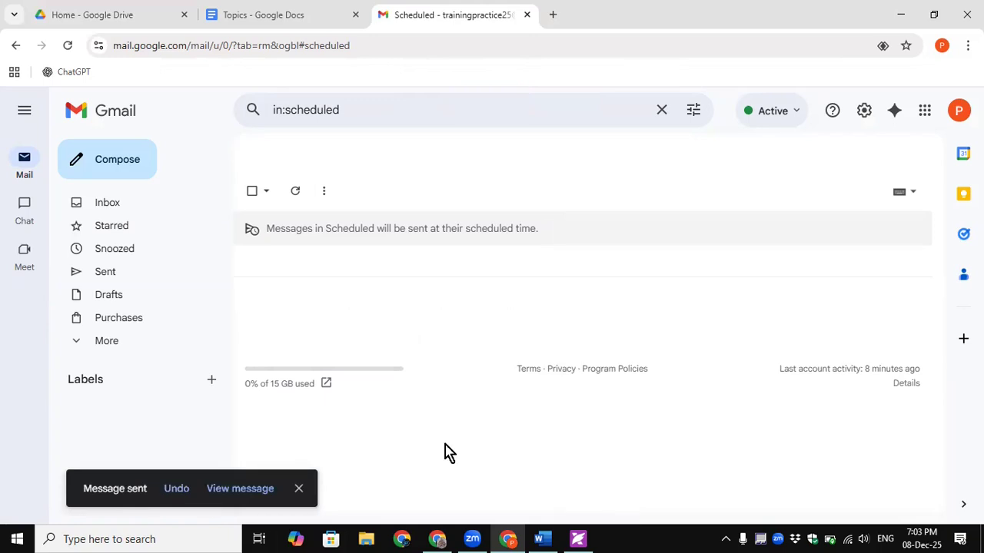
pyautogui.click(238, 490)
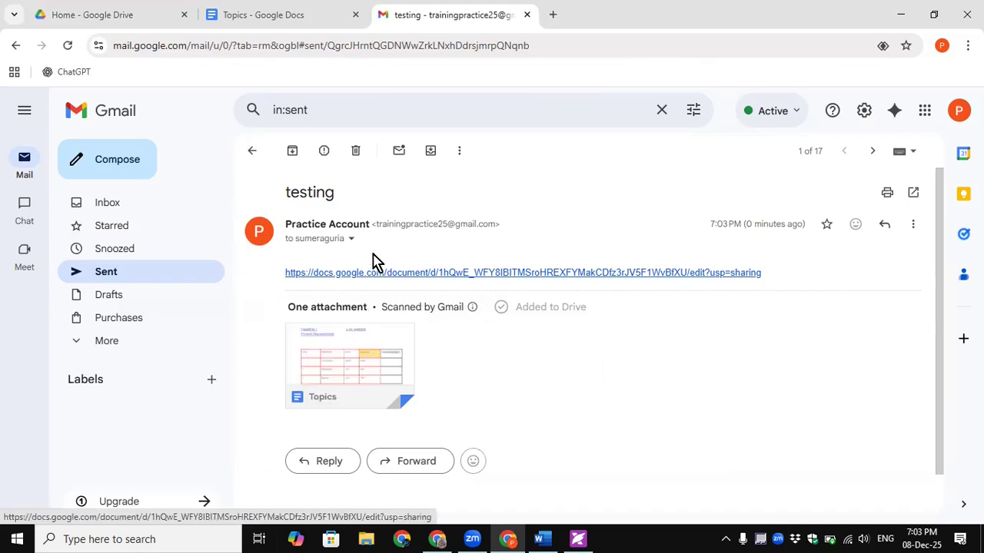
pyautogui.click(245, 17)
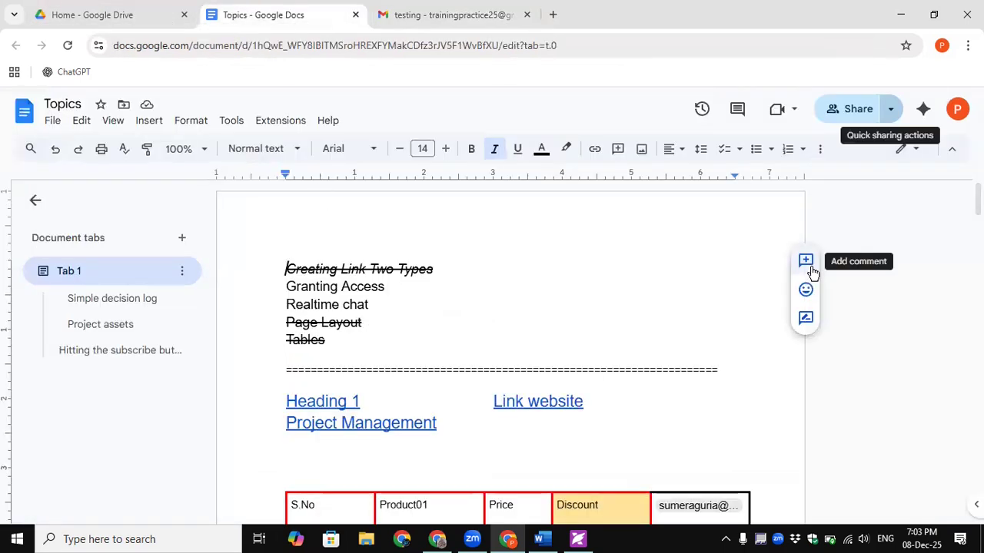
# - Review Topics sharing, leaving the collaborator as Editor and general access Restricted
pyautogui.click(846, 120)
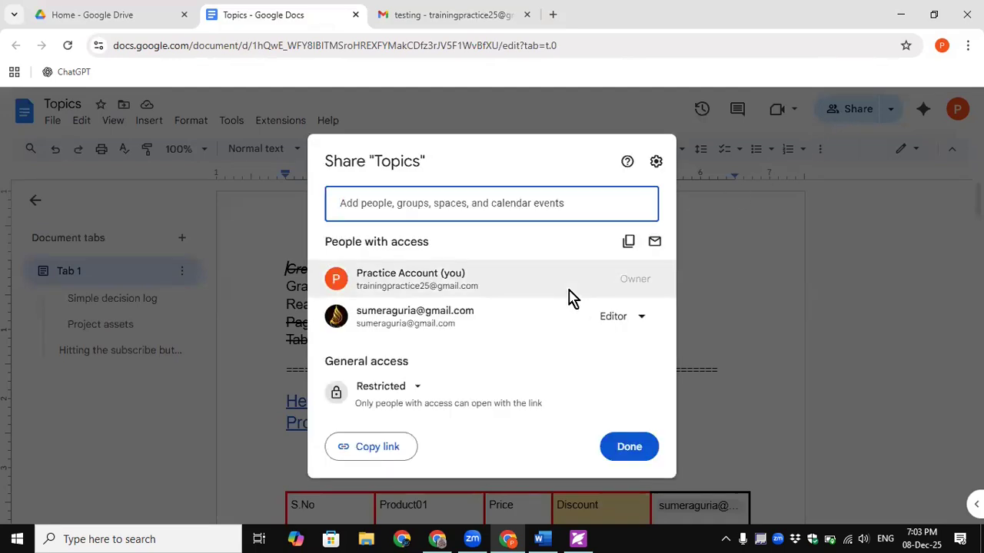
pyautogui.moveTo(573, 297)
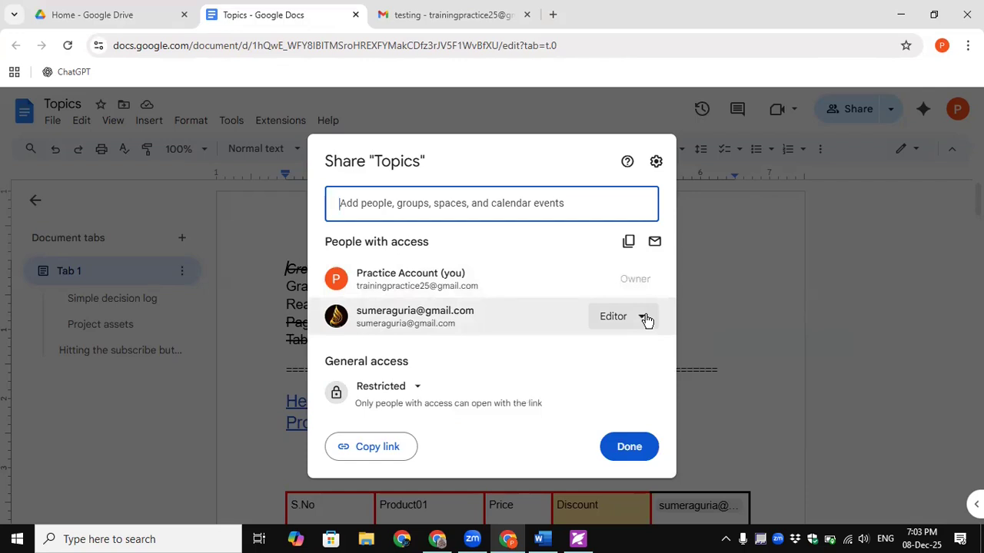
pyautogui.click(642, 317)
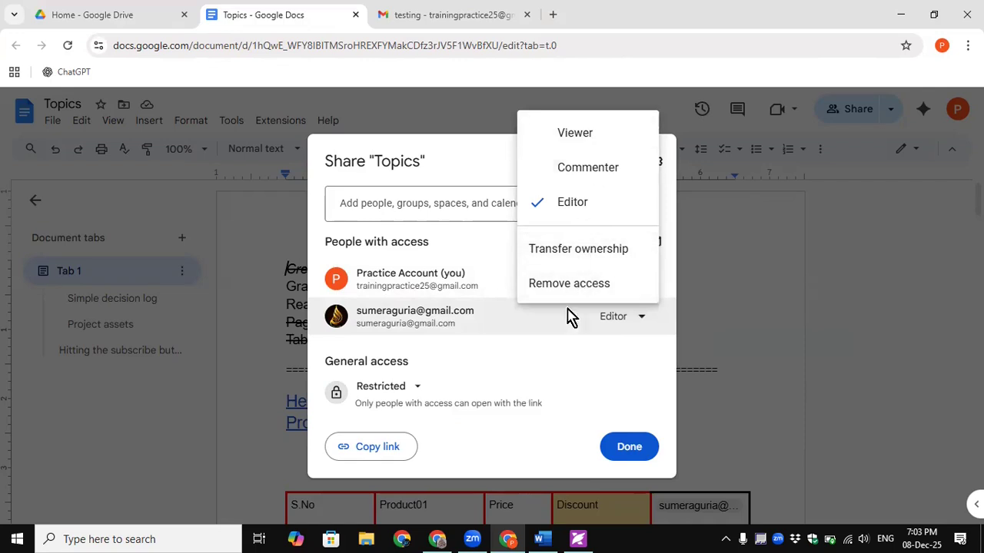
pyautogui.click(548, 371)
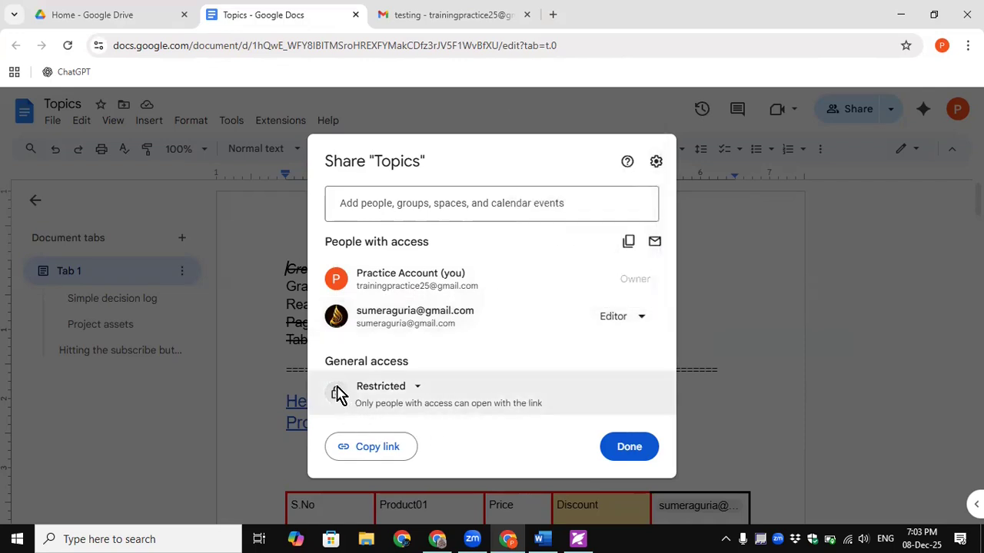
pyautogui.click(416, 390)
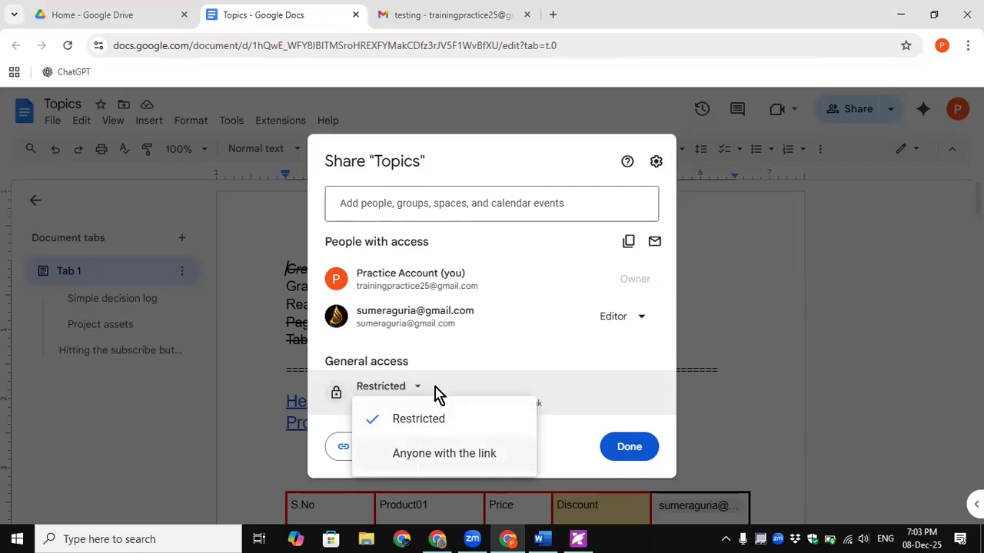
pyautogui.click(484, 352)
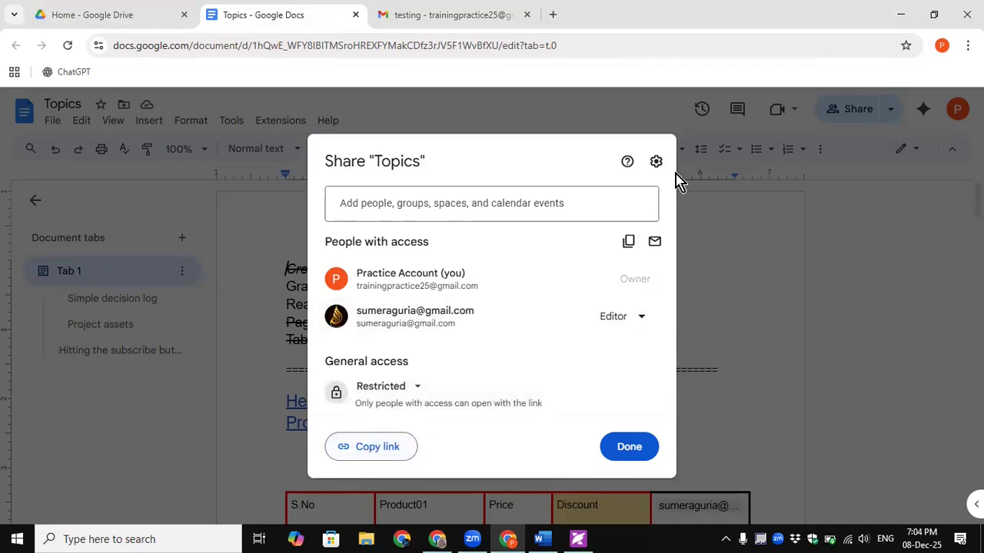
pyautogui.click(444, 205)
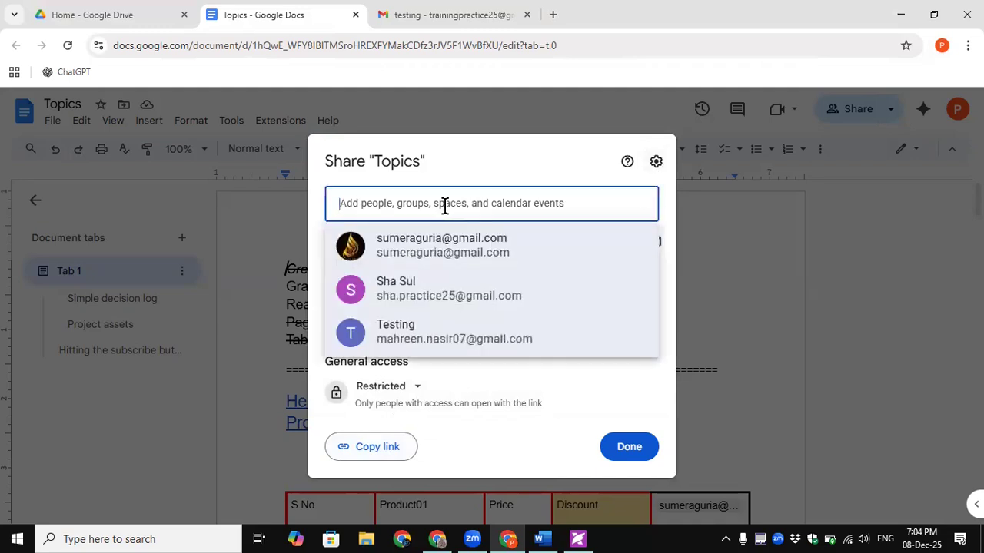
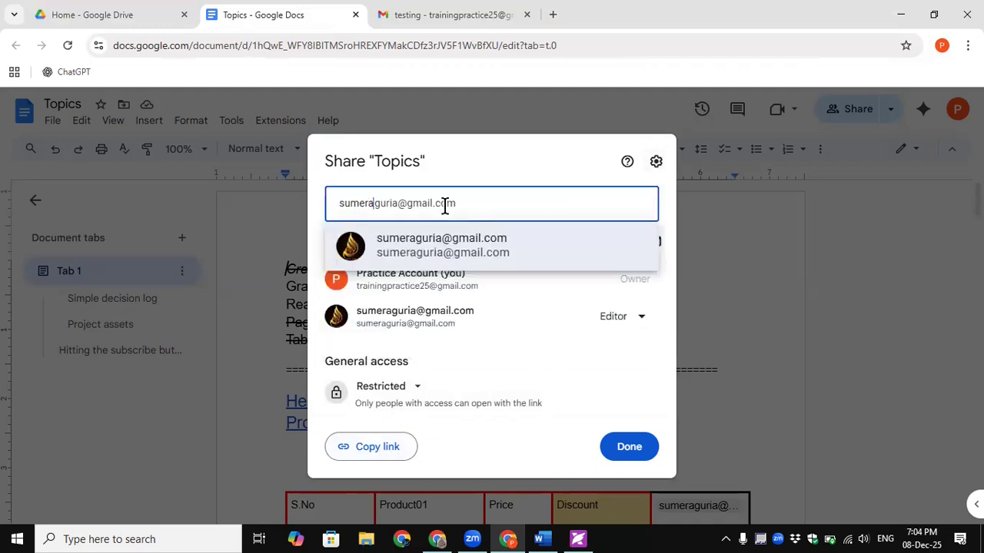
# - Share Topics with the second account as Viewer, with the note 'You are viewer . kindly view the information'
pyautogui.click(435, 245)
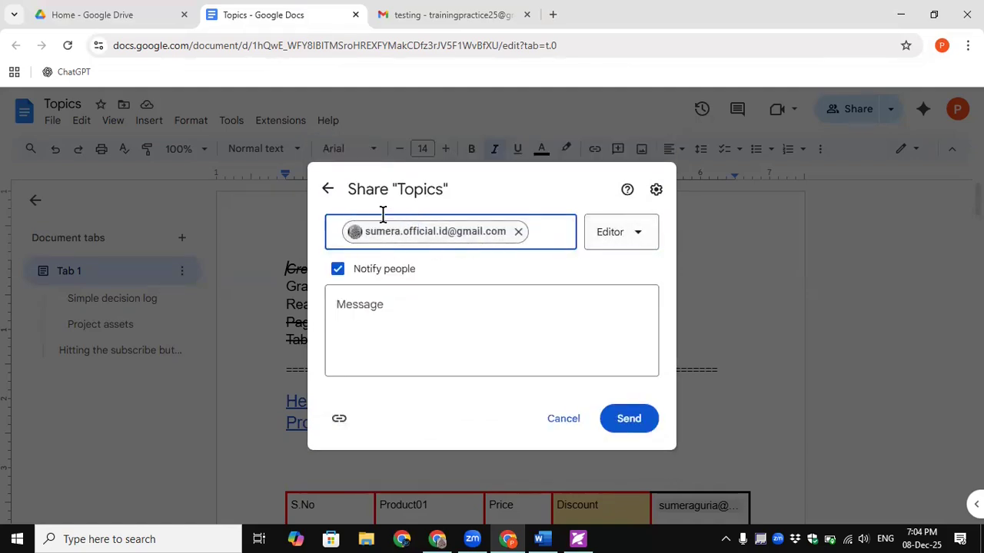
pyautogui.click(631, 238)
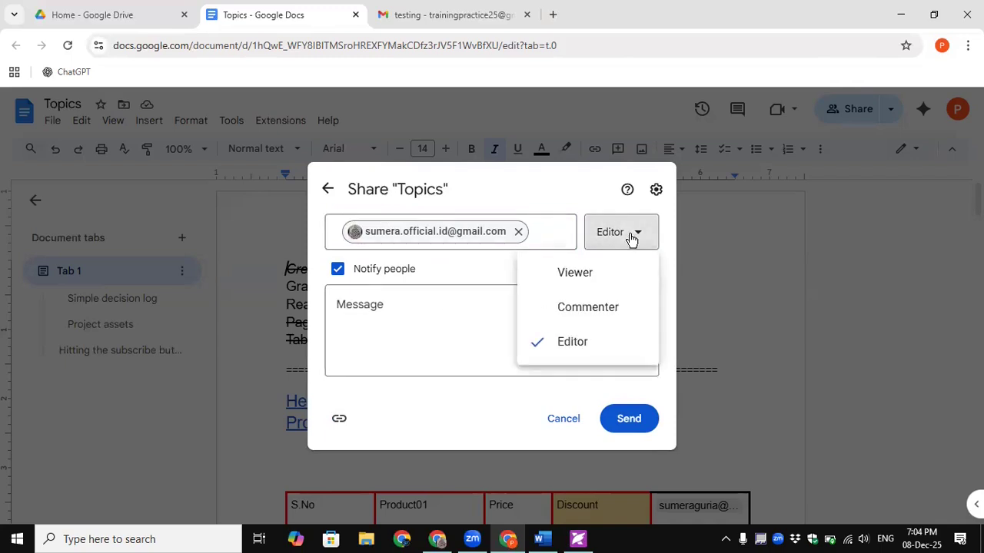
pyautogui.click(586, 278)
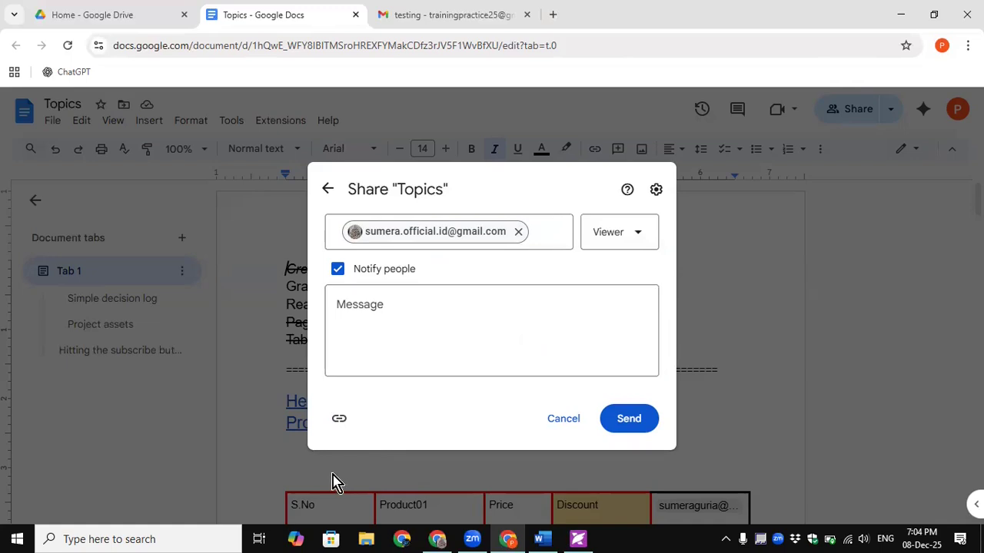
pyautogui.click(467, 310)
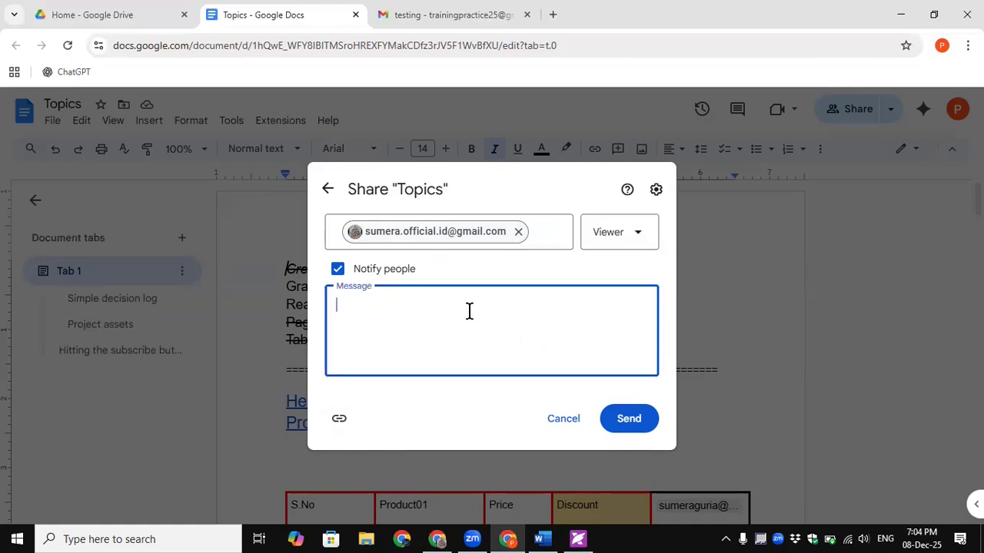
pyautogui.write('You are viewer')
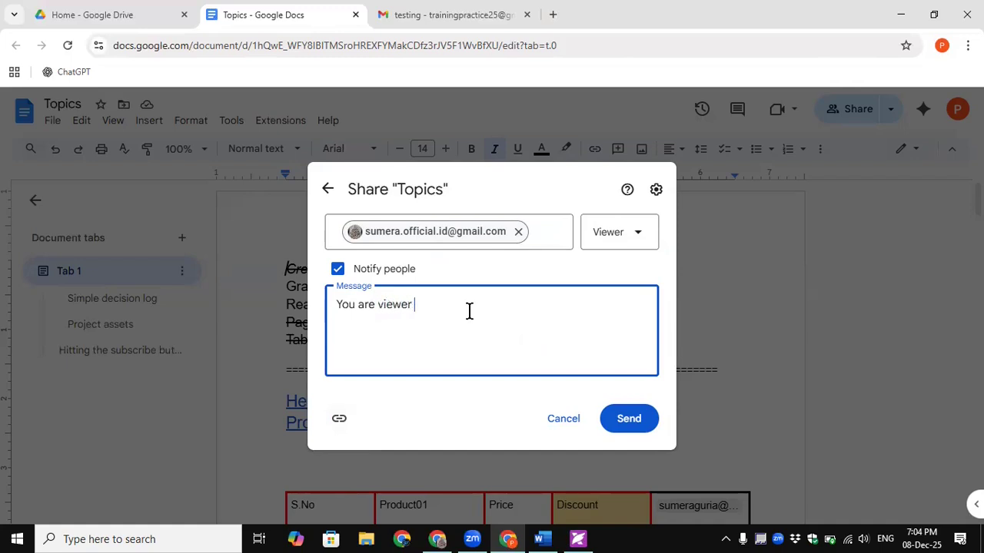
pyautogui.write(' . kindly view the information')
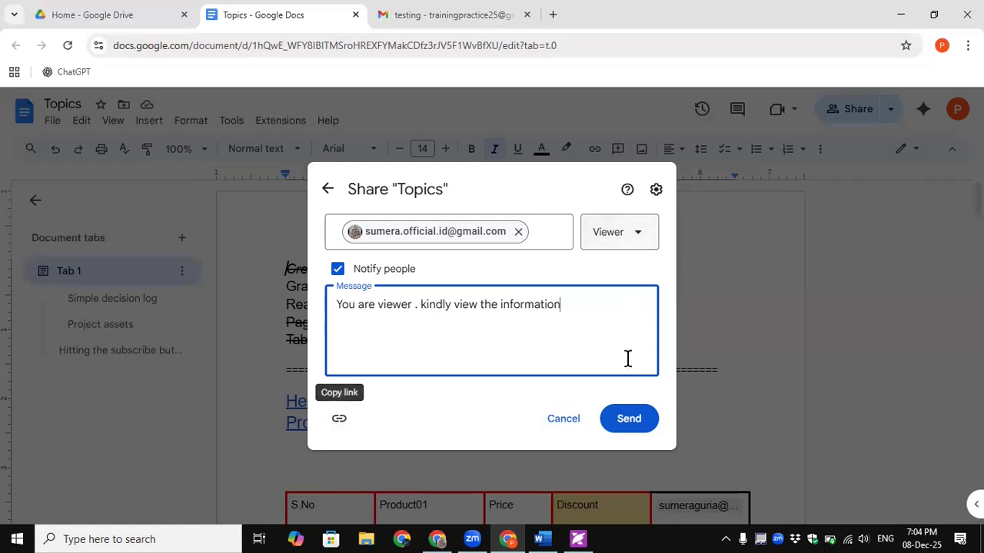
pyautogui.click(626, 426)
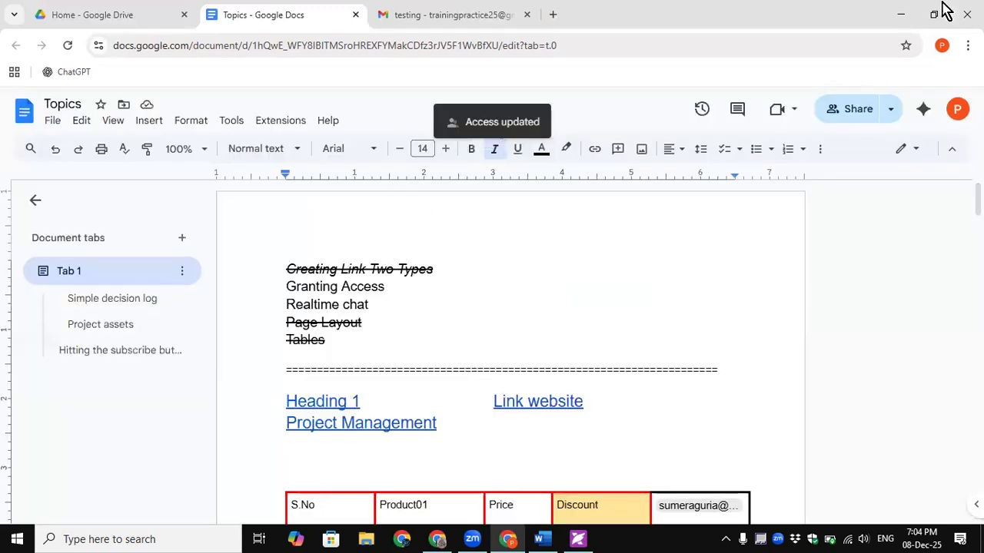
pyautogui.click(852, 112)
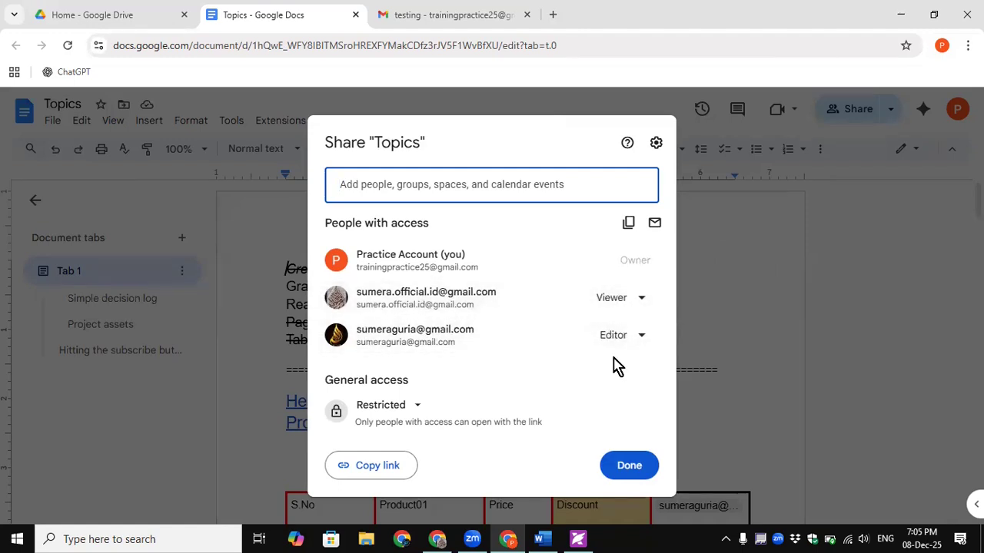
pyautogui.click(654, 224)
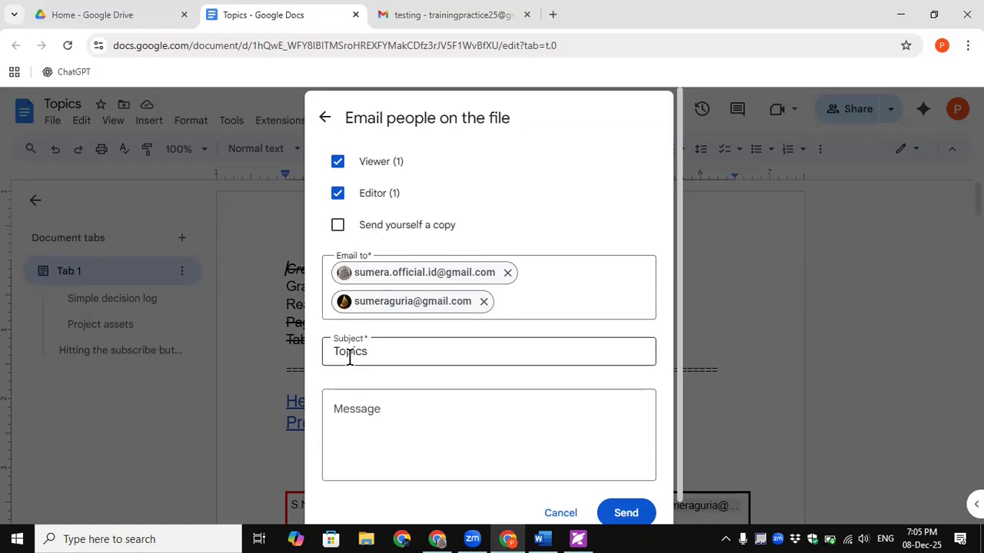
pyautogui.click(552, 513)
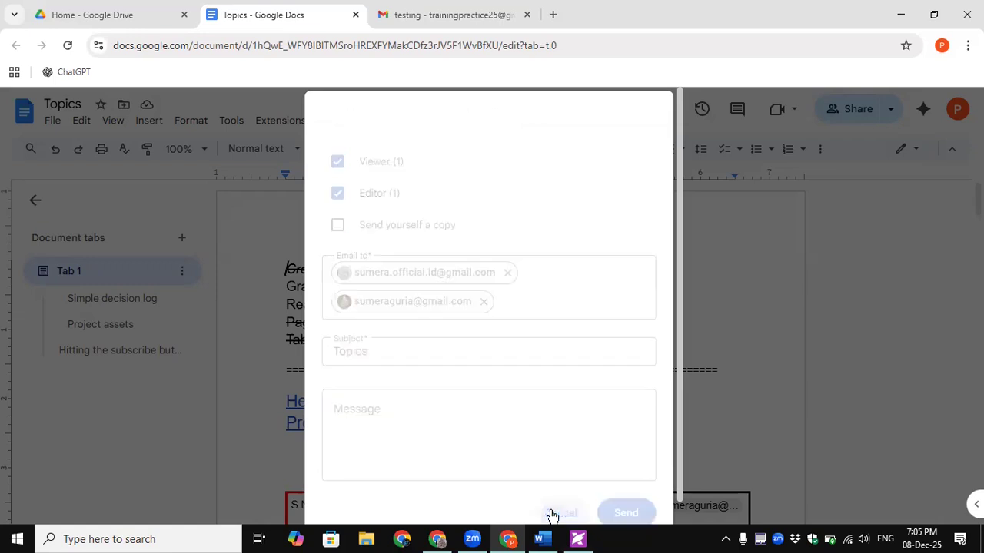
pyautogui.click(628, 470)
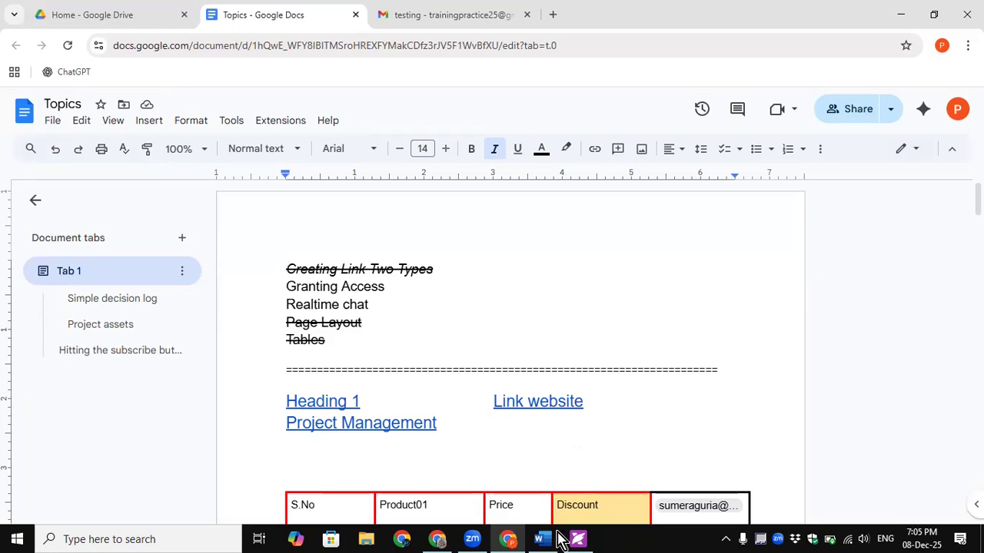
# - Bring up the second account's Gmail window, dismiss the popups, and reload its inbox
pyautogui.click(442, 539)
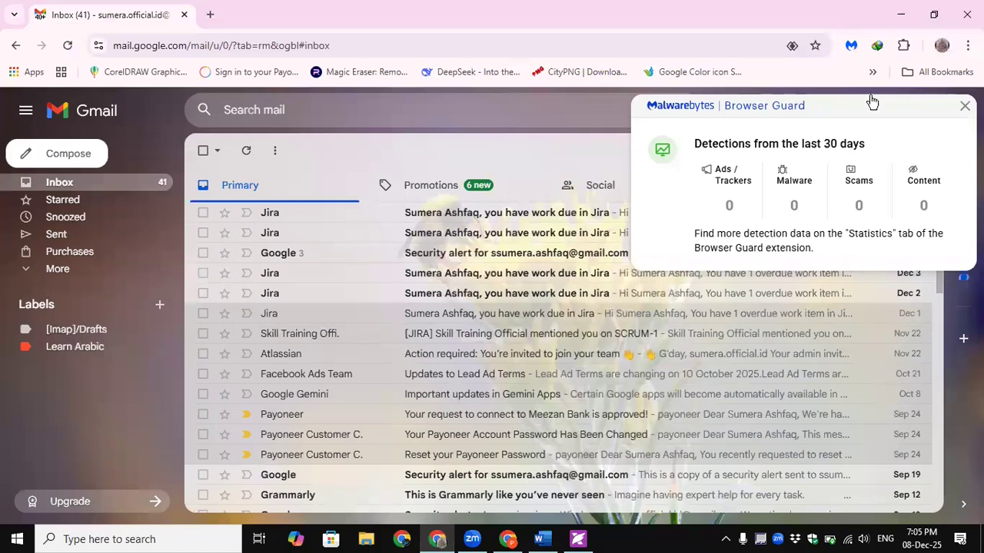
pyautogui.click(67, 46)
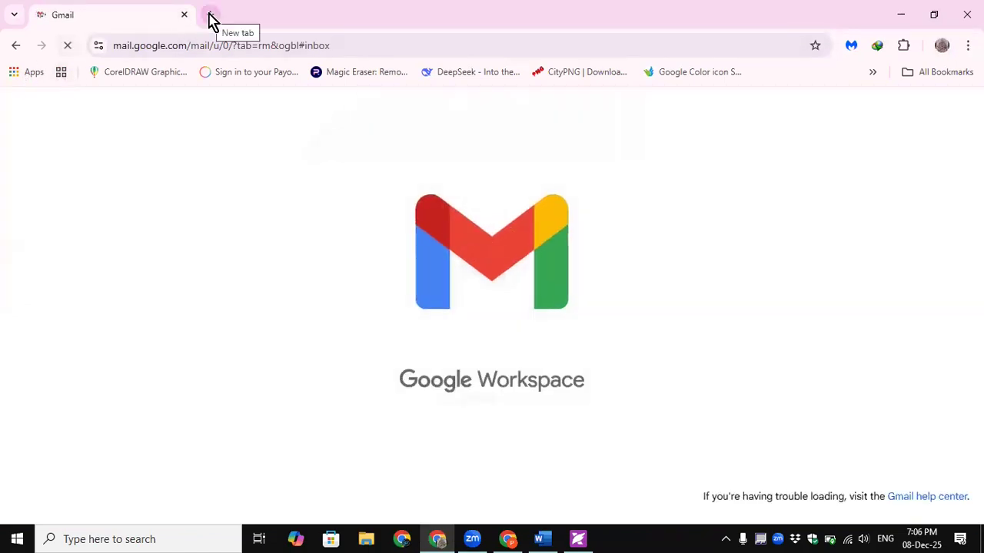
pyautogui.click(509, 539)
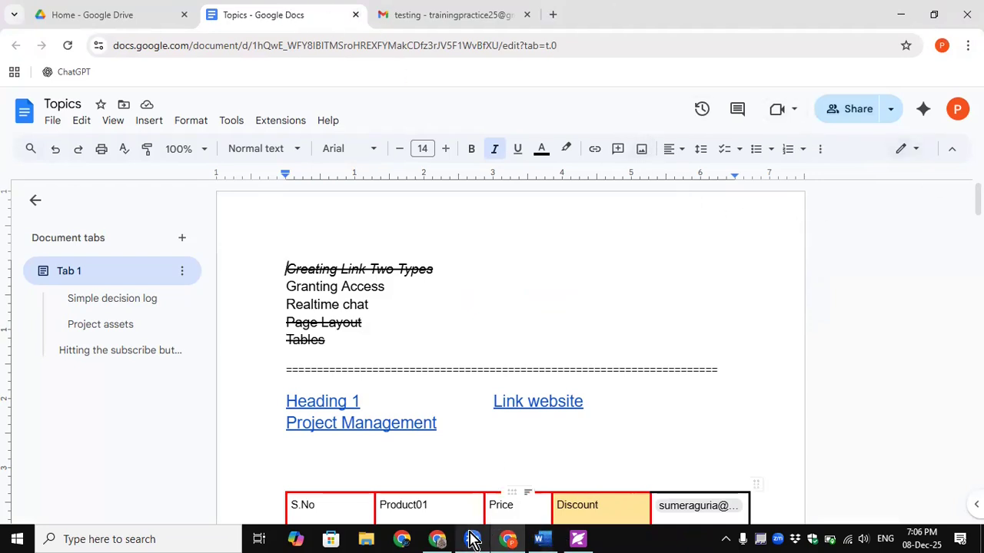
pyautogui.click(444, 538)
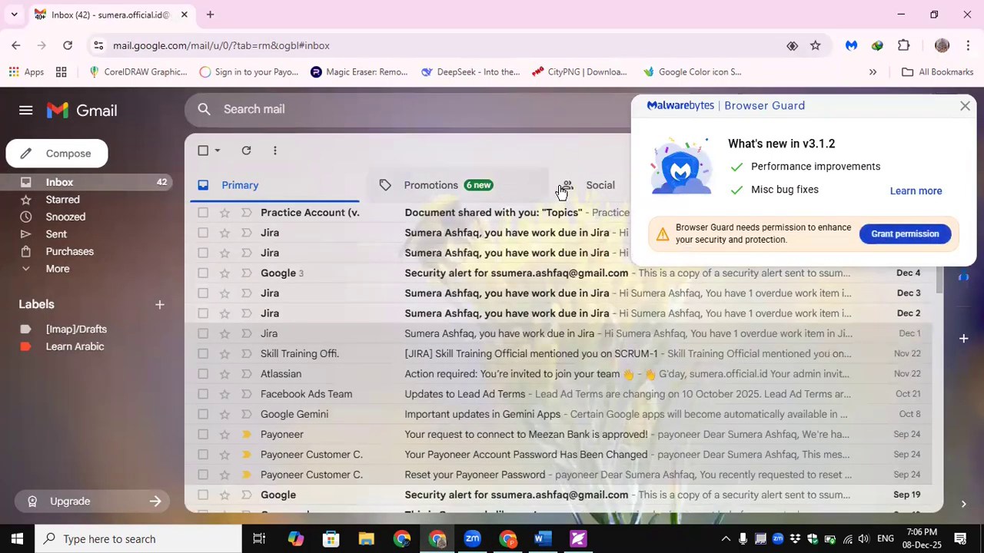
pyautogui.click(965, 106)
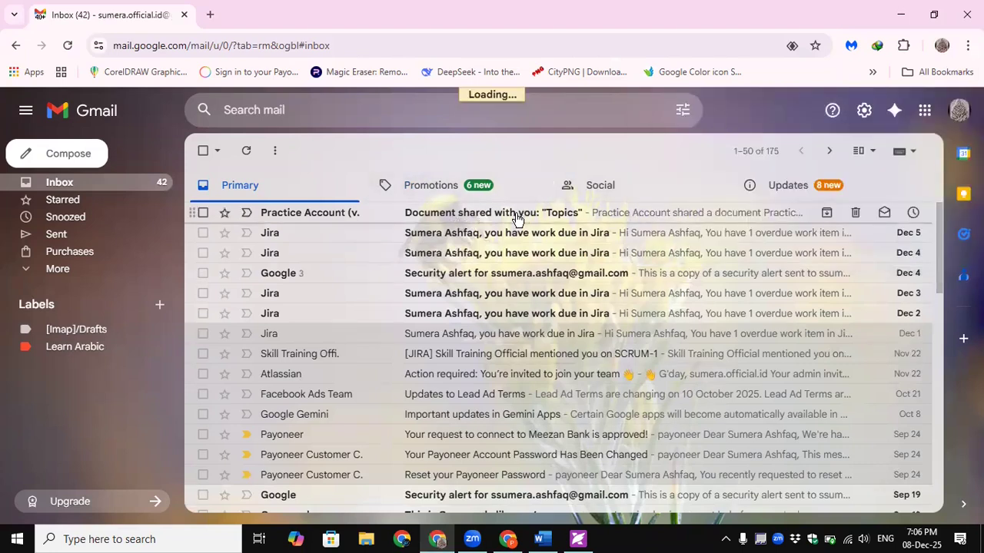
# - Open the 'Document shared with you: "Topics"' email, dismiss the tip, and scroll to the preview
pyautogui.click(515, 221)
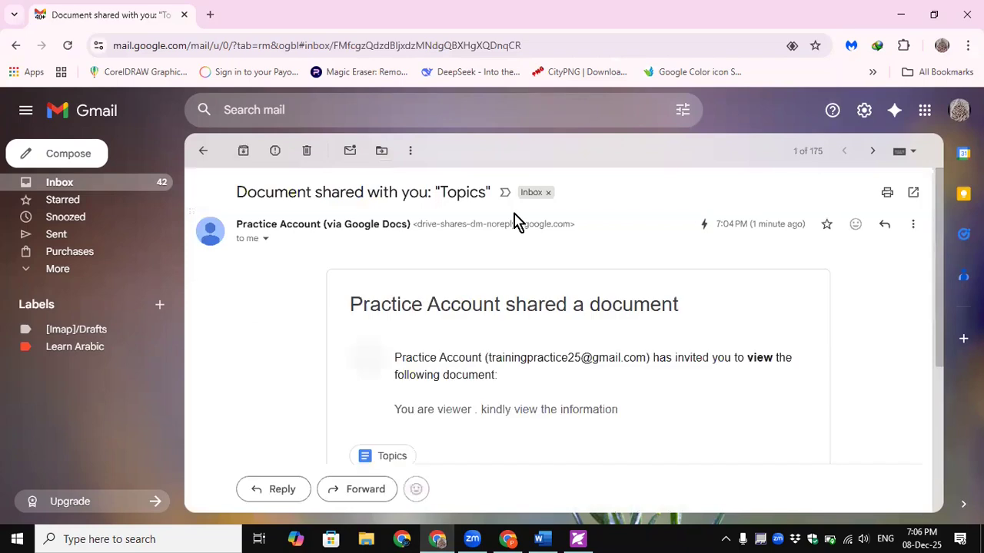
pyautogui.moveTo(940, 302)
pyautogui.mouseDown()
pyautogui.moveTo(938, 325)
pyautogui.moveTo(942, 317)
pyautogui.mouseUp()
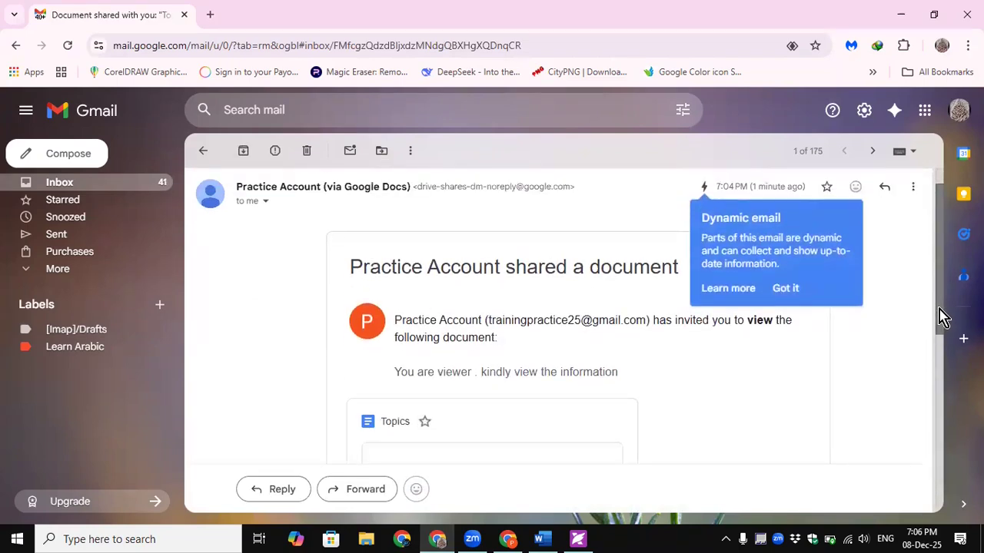
pyautogui.click(786, 289)
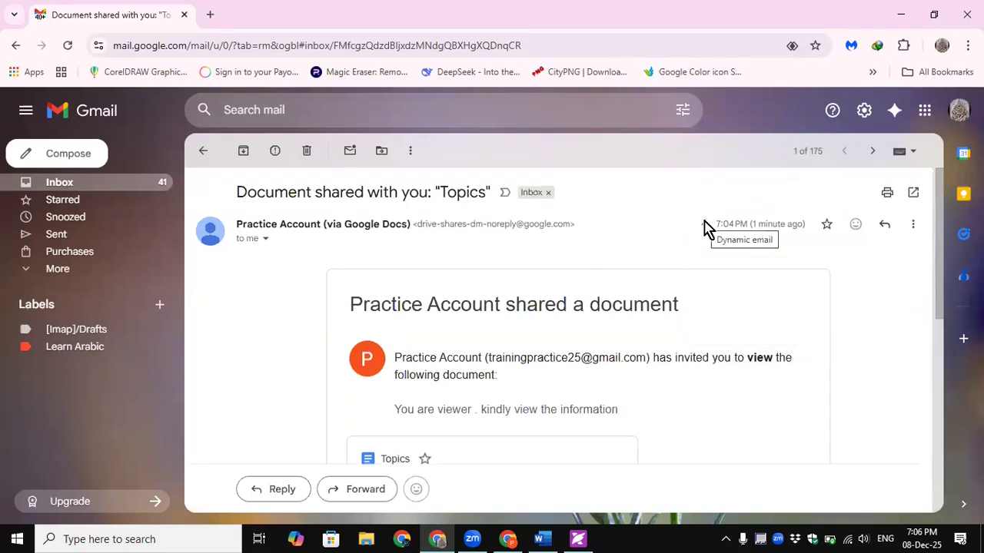
pyautogui.scroll(-1, 708, 385)
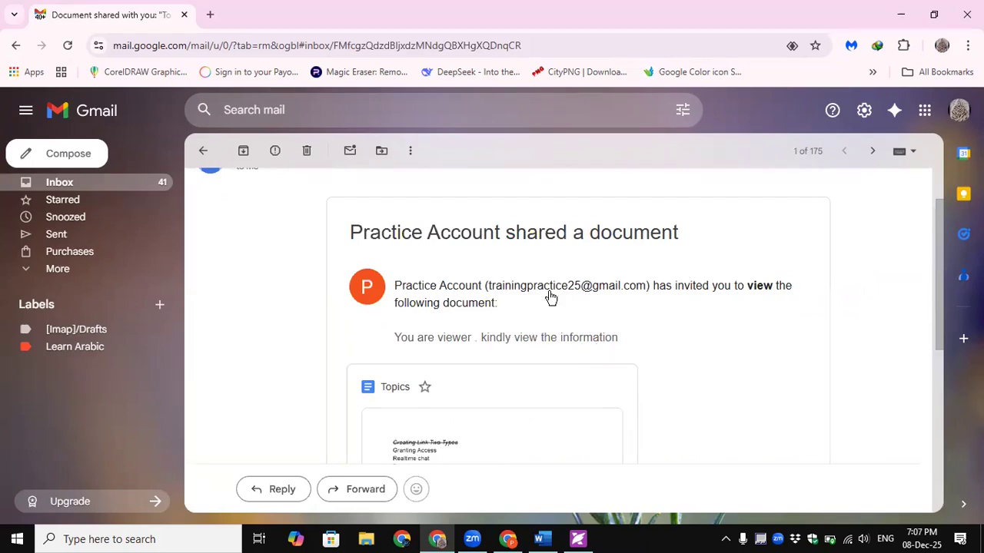
pyautogui.moveTo(416, 338); pyautogui.dragTo(630, 347)
pyautogui.click(644, 349)
pyautogui.scroll(-2, 671, 359)
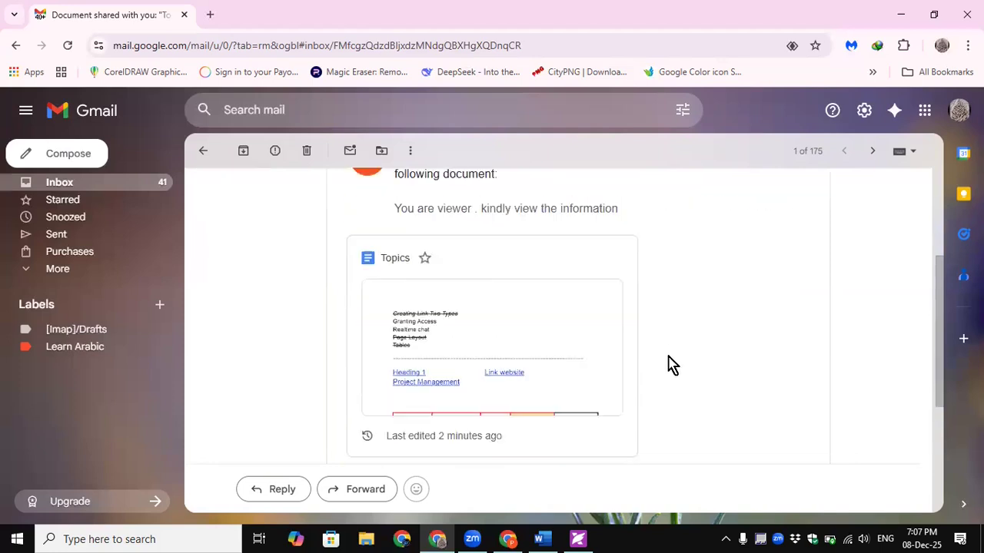
pyautogui.click(481, 344)
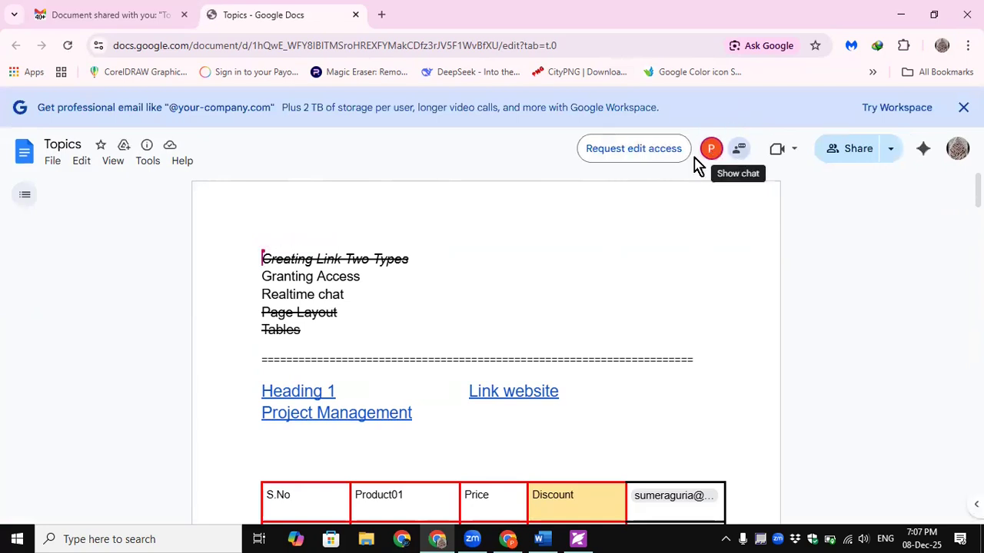
pyautogui.click(503, 393)
pyautogui.scroll(-3, 484, 399)
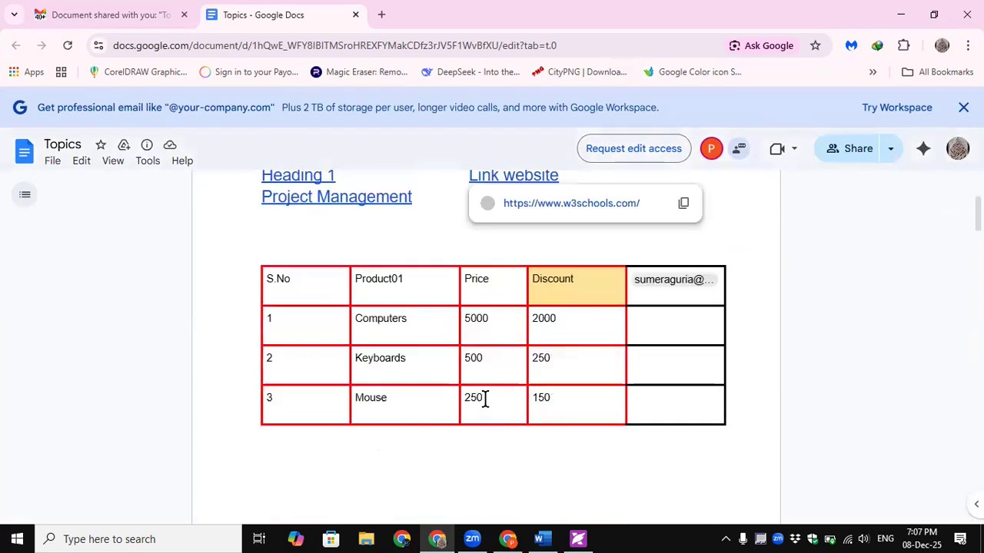
pyautogui.click(563, 470)
pyautogui.scroll(2, 346, 280)
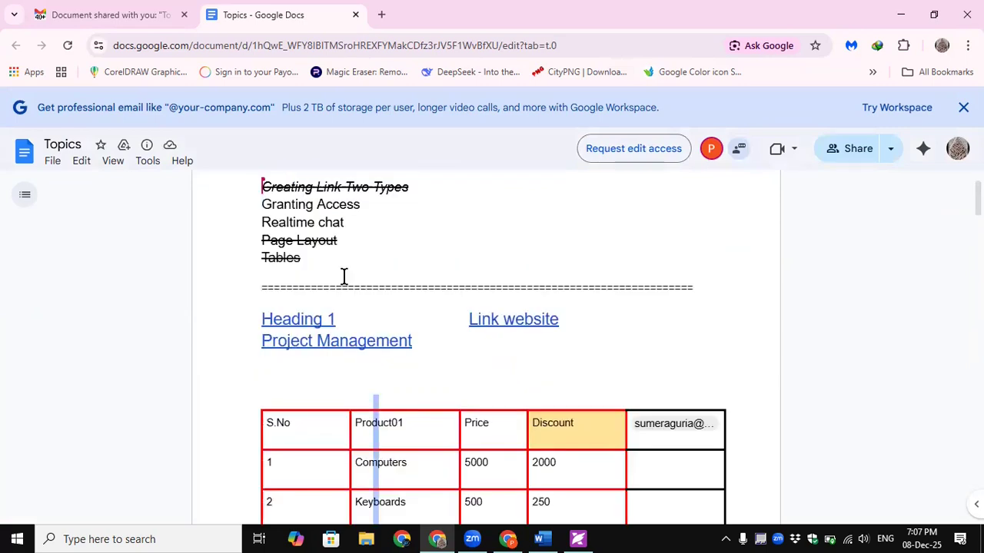
pyautogui.click(338, 342)
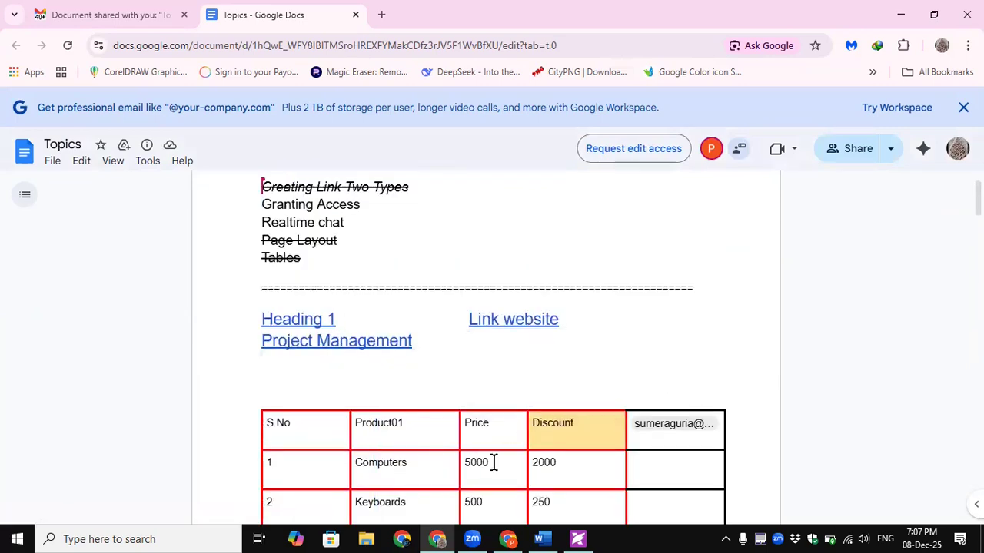
pyautogui.scroll(-20, 494, 462)
pyautogui.scroll(5, 499, 451)
pyautogui.scroll(-2, 581, 468)
pyautogui.click(658, 363)
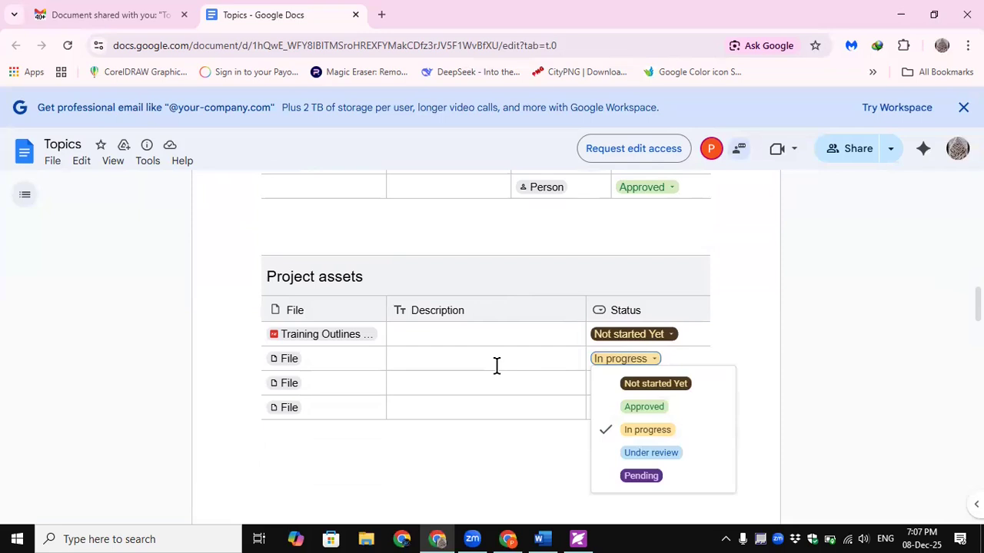
pyautogui.click(496, 367)
pyautogui.click(651, 361)
pyautogui.click(289, 411)
pyautogui.click(609, 363)
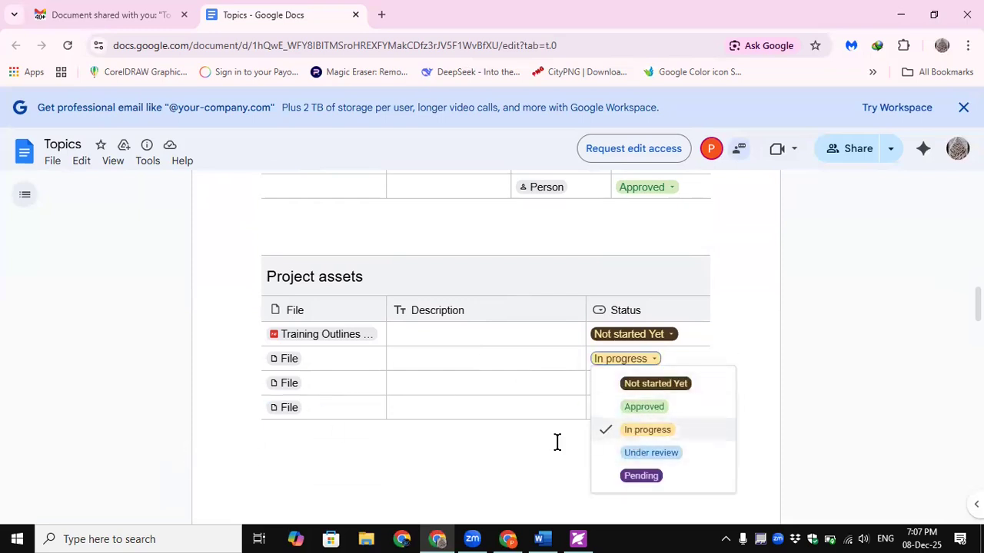
pyautogui.click(531, 445)
pyautogui.click(655, 360)
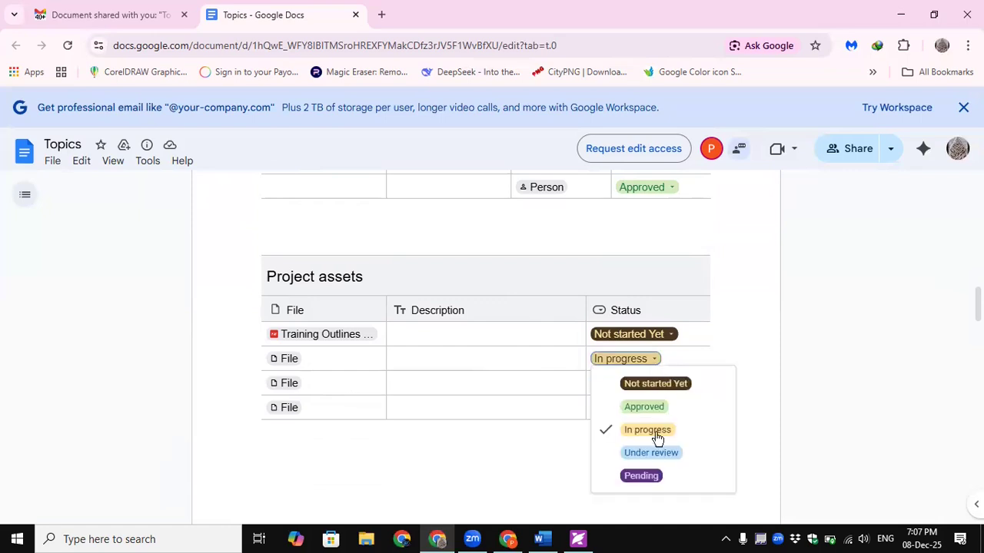
pyautogui.click(374, 417)
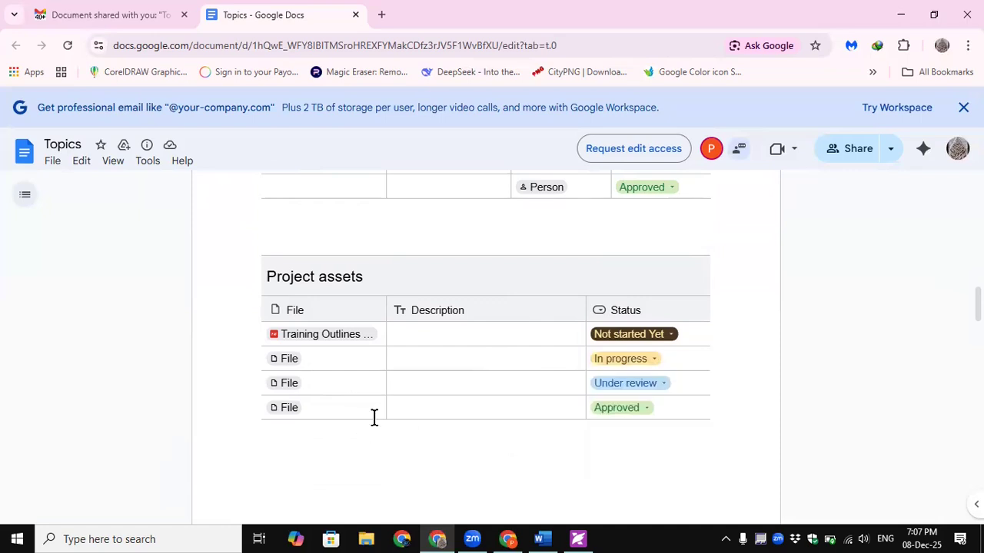
pyautogui.scroll(6, 584, 316)
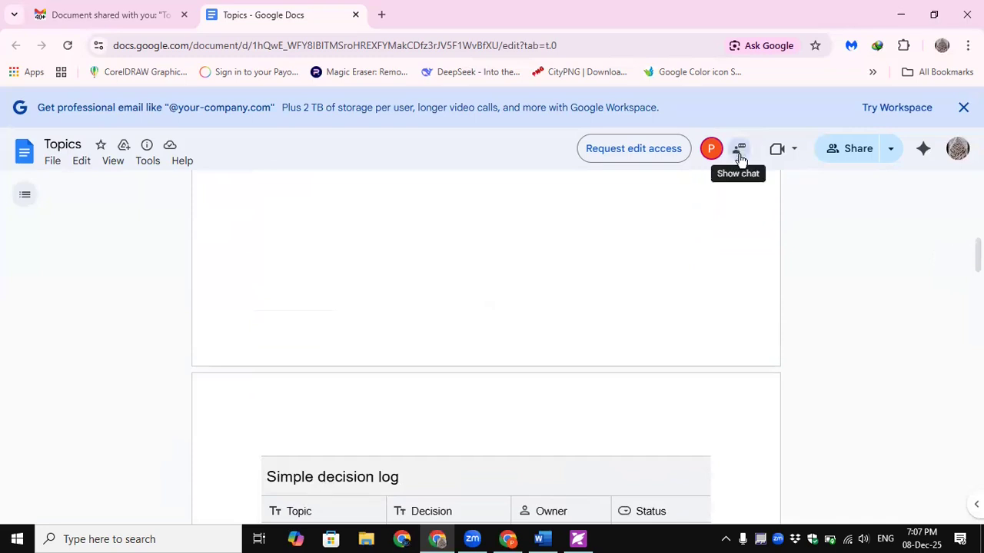
# - Send the chat message 'Kindly give me full access' from the viewer's Topics window
pyautogui.click(739, 154)
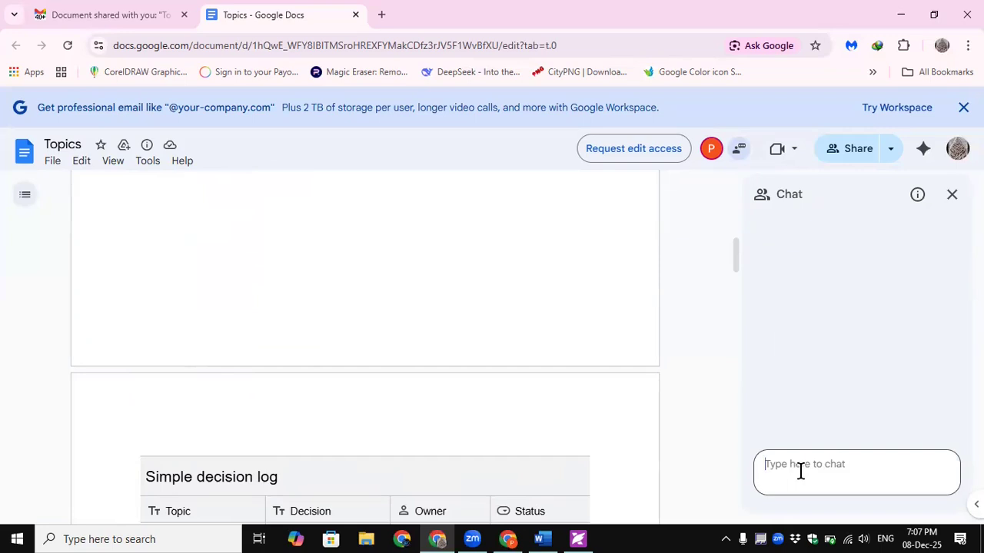
pyautogui.write('Kindly give me')
pyautogui.write('full access')
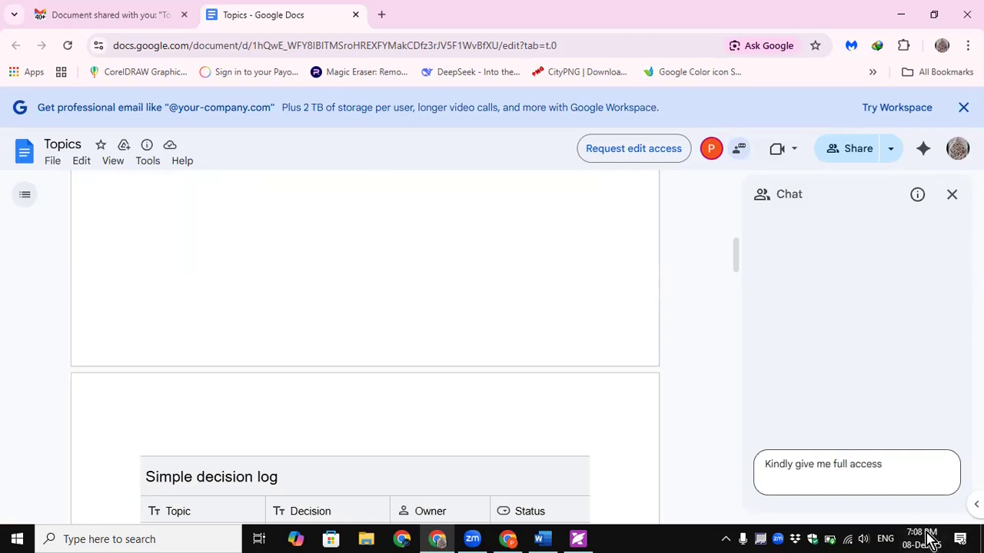
pyautogui.press('Return')
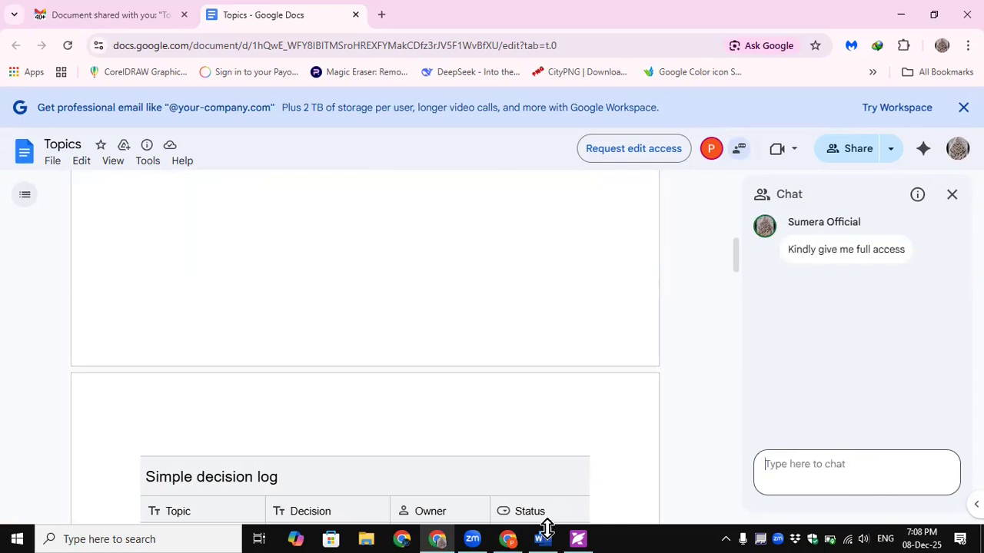
# - In the owner's Topics window, read the access request in chat and close it
pyautogui.click(508, 538)
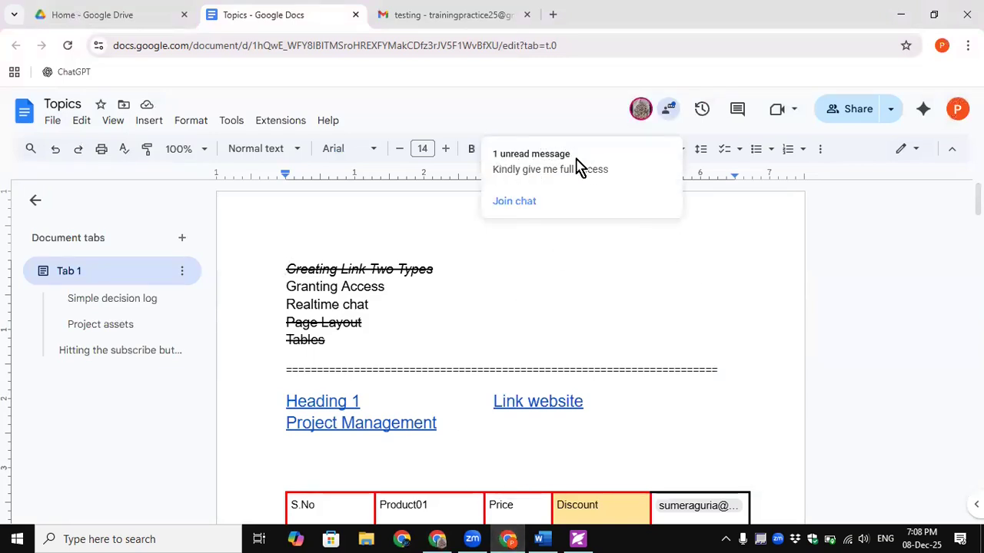
pyautogui.click(668, 112)
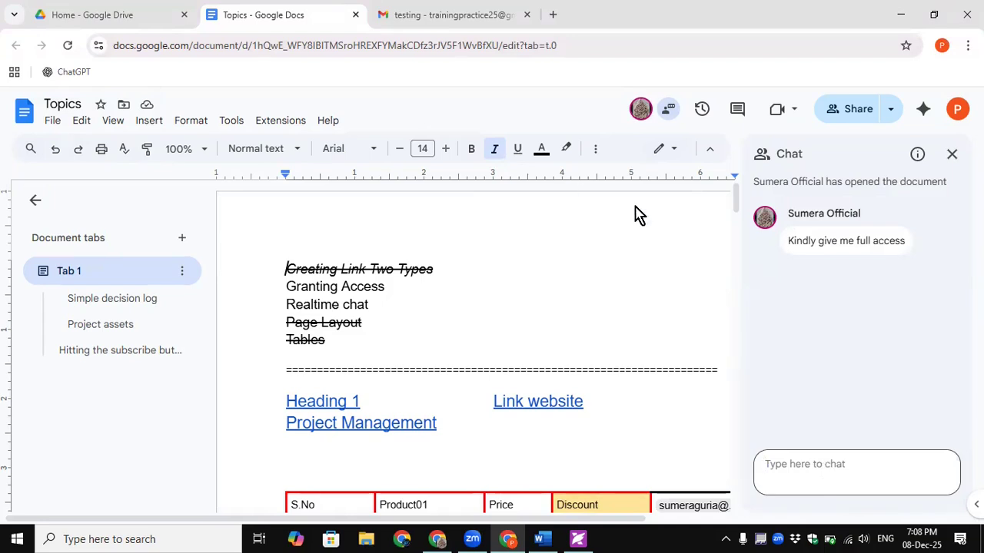
pyautogui.click(953, 156)
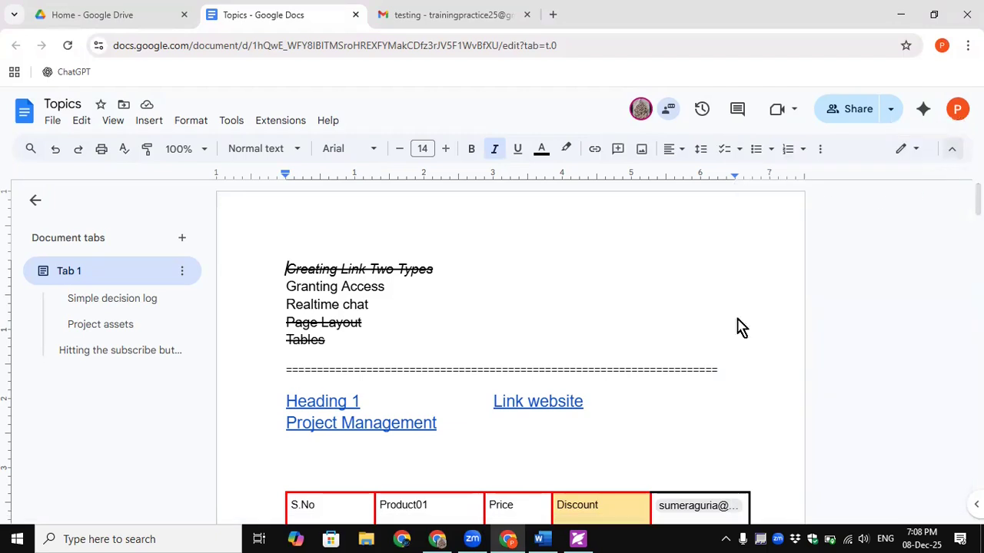
pyautogui.click(944, 47)
# - Open Gmail in the second Chrome profile and open the 'testing' email
pyautogui.click(773, 375)
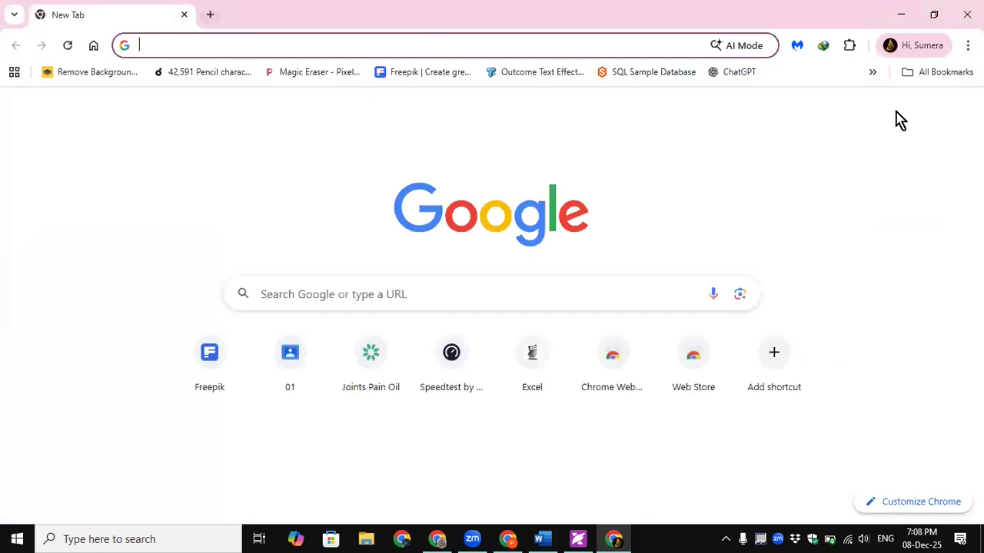
pyautogui.click(810, 112)
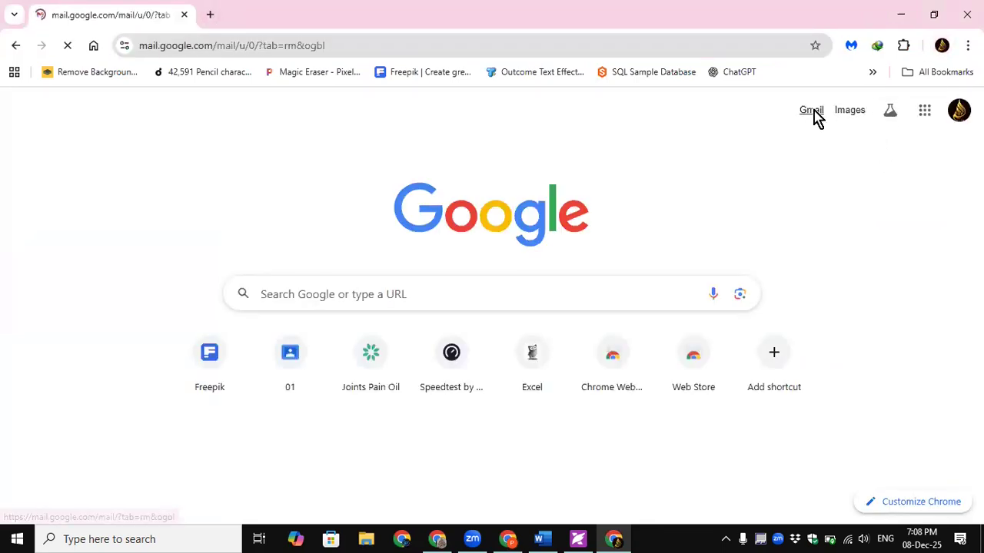
pyautogui.click(209, 17)
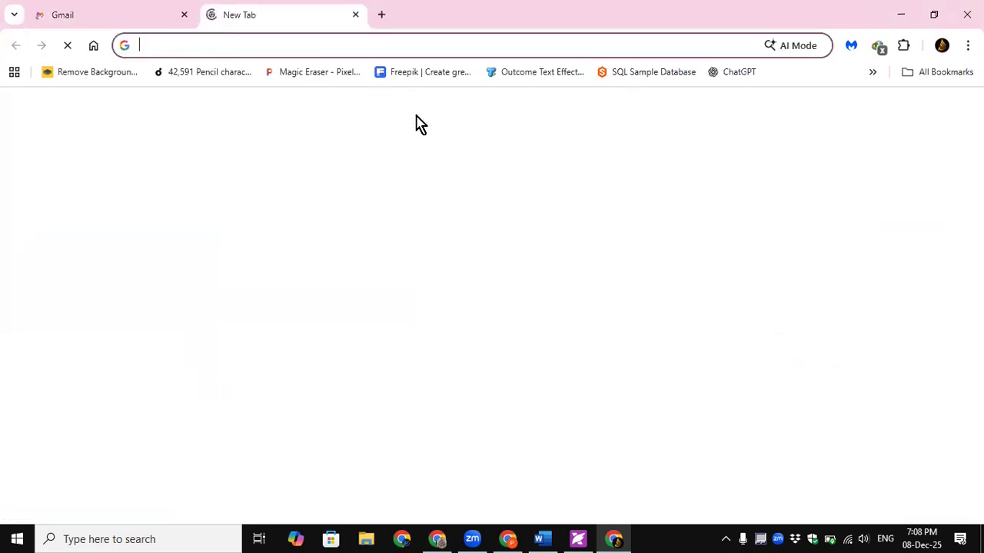
pyautogui.click(125, 18)
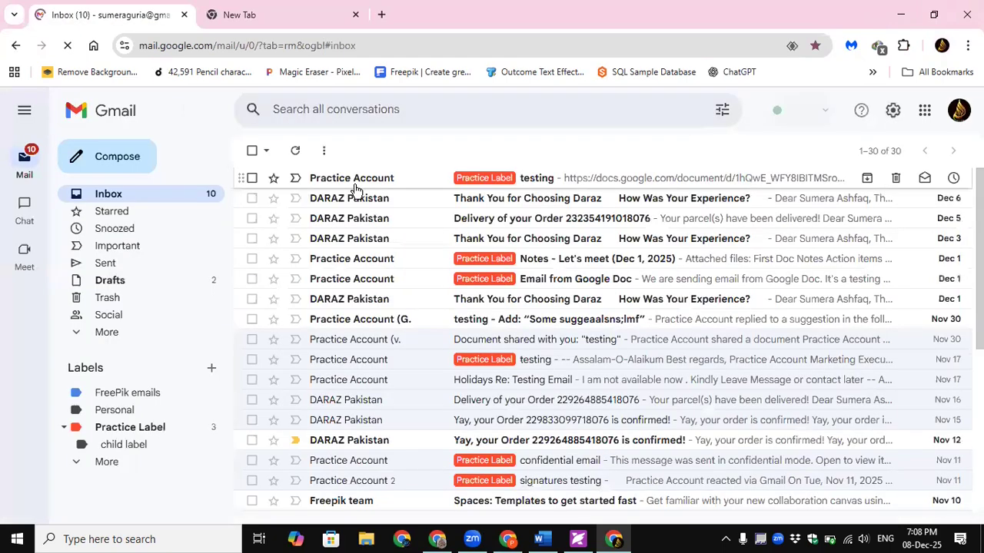
pyautogui.click(533, 177)
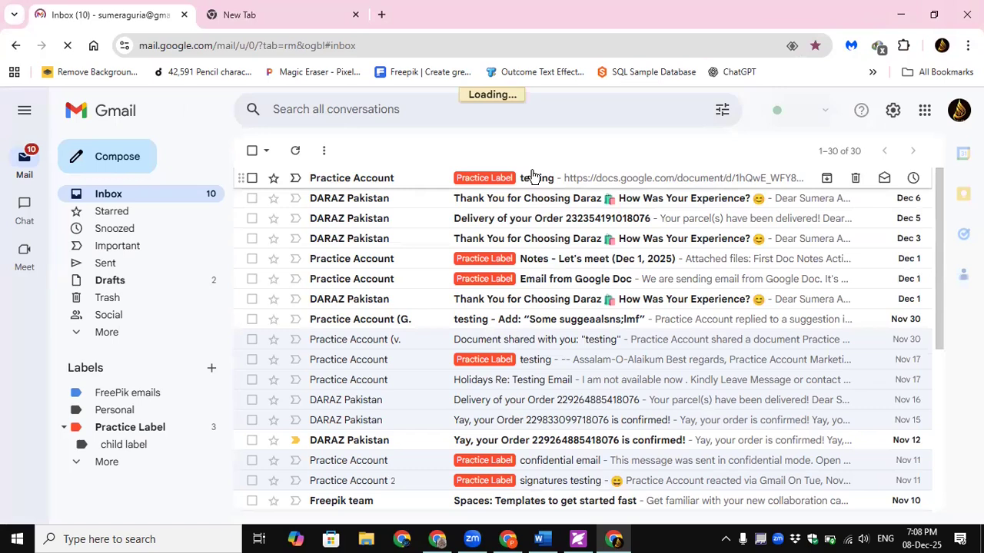
pyautogui.click(297, 16)
pyautogui.click(924, 110)
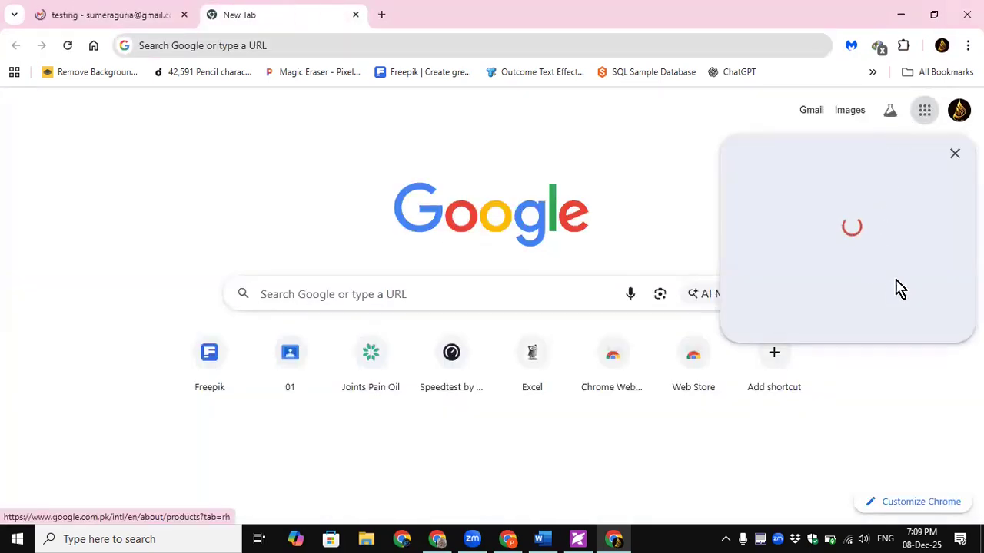
pyautogui.click(125, 21)
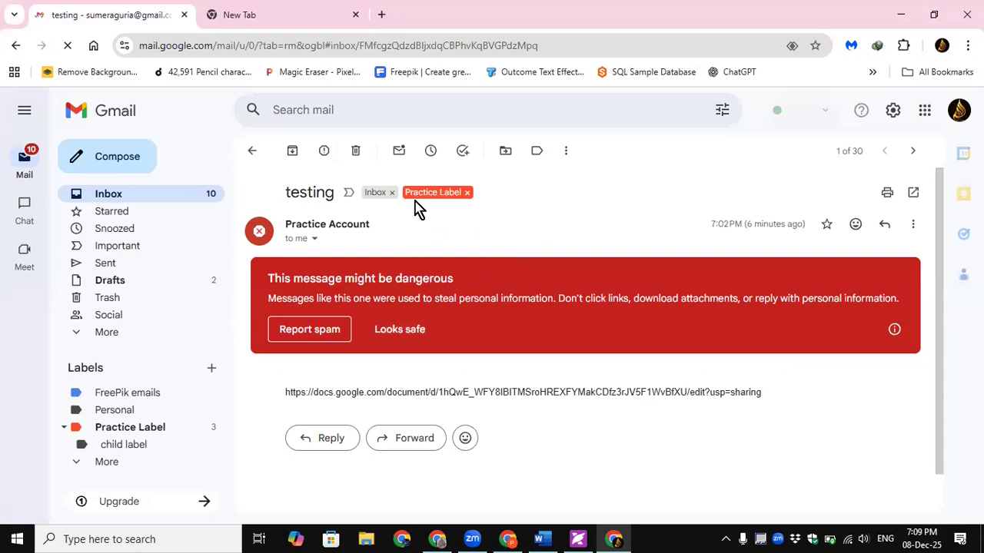
# - Mark the 'testing' email as Looks safe and open its Topics document link
pyautogui.scroll(-1, 441, 300)
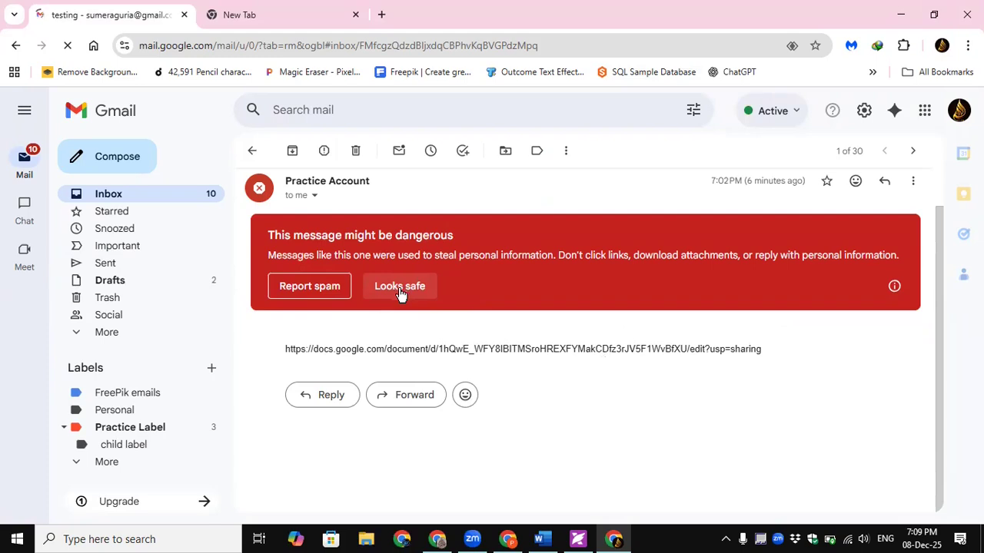
pyautogui.click(399, 286)
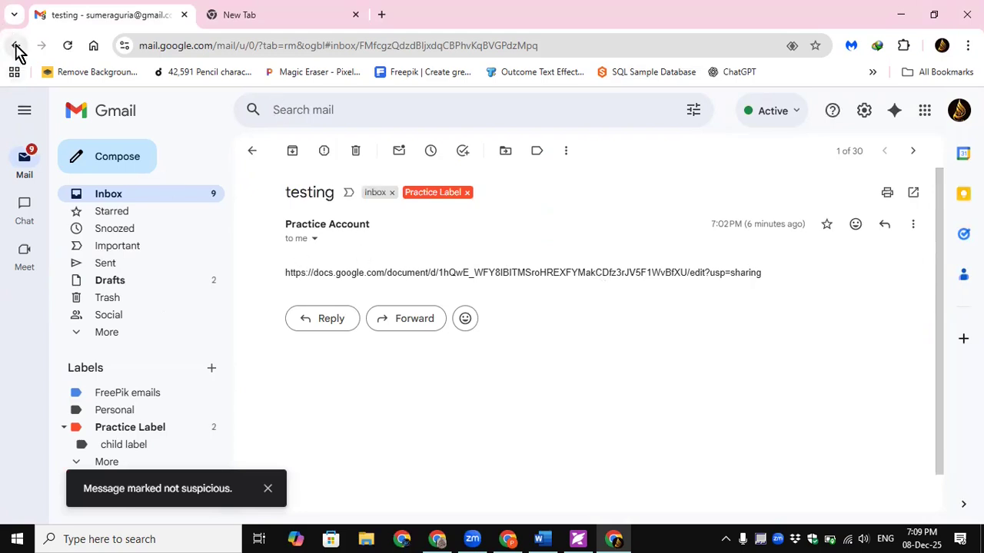
pyautogui.click(655, 274)
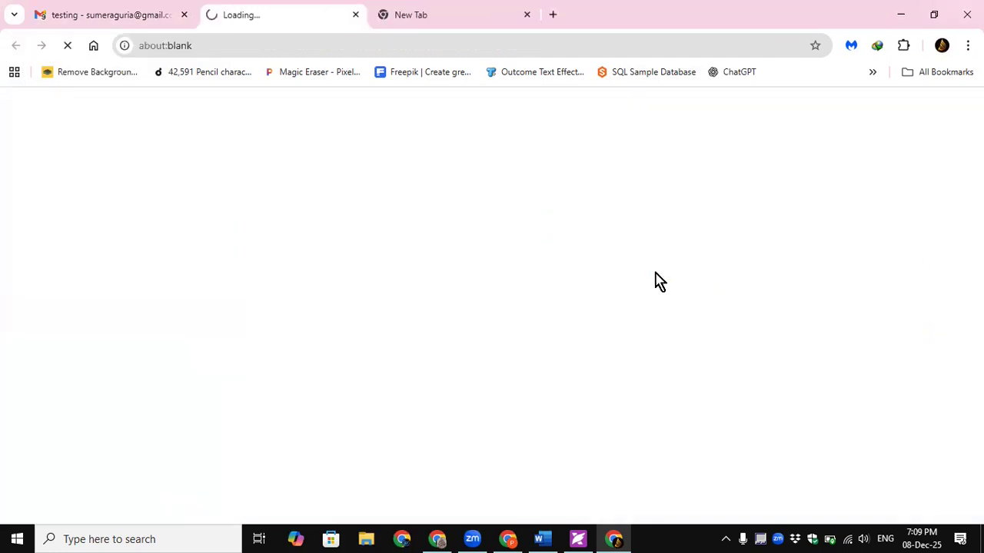
# - Switch from the email to the Topics document and close the spare blank tab
pyautogui.click(77, 16)
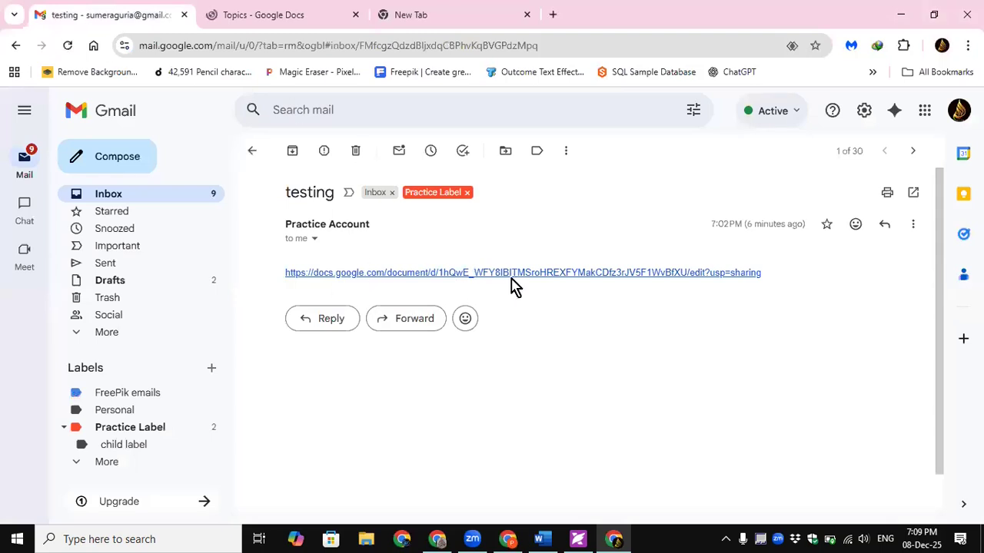
pyautogui.click(274, 17)
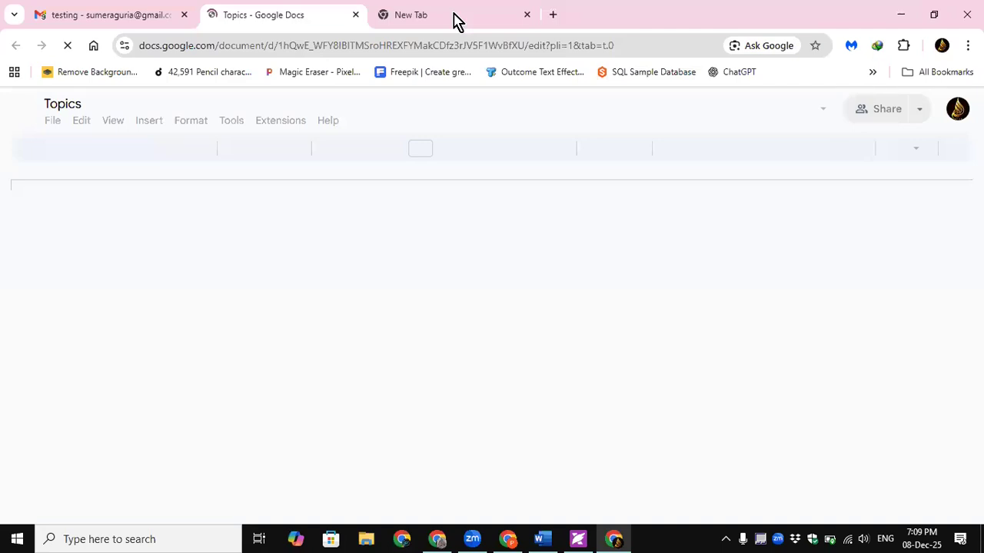
pyautogui.click(527, 14)
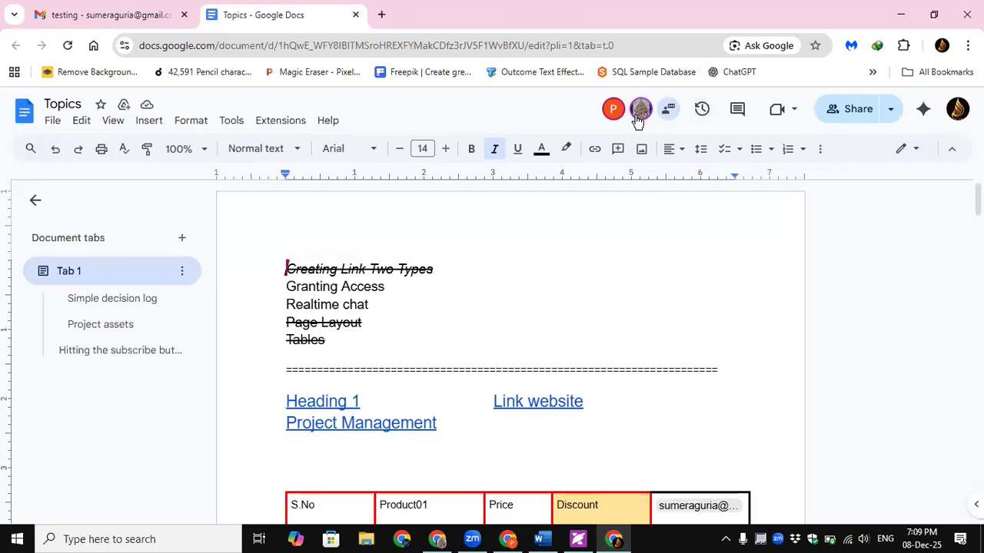
# - Place the caret after 2000 in the Discount cell of the product table
pyautogui.click(529, 410)
pyautogui.scroll(-1, 530, 410)
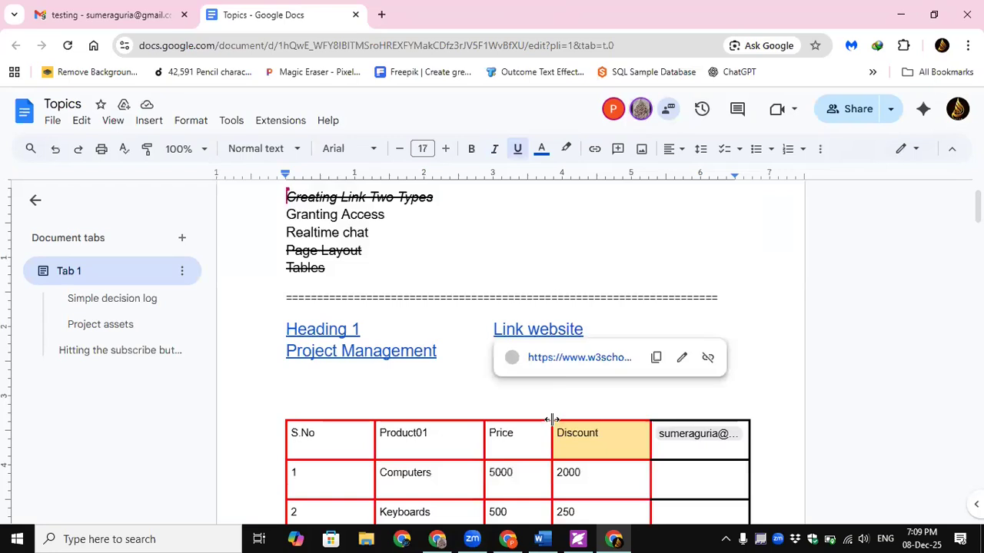
pyautogui.scroll(-1, 599, 407)
pyautogui.click(598, 407)
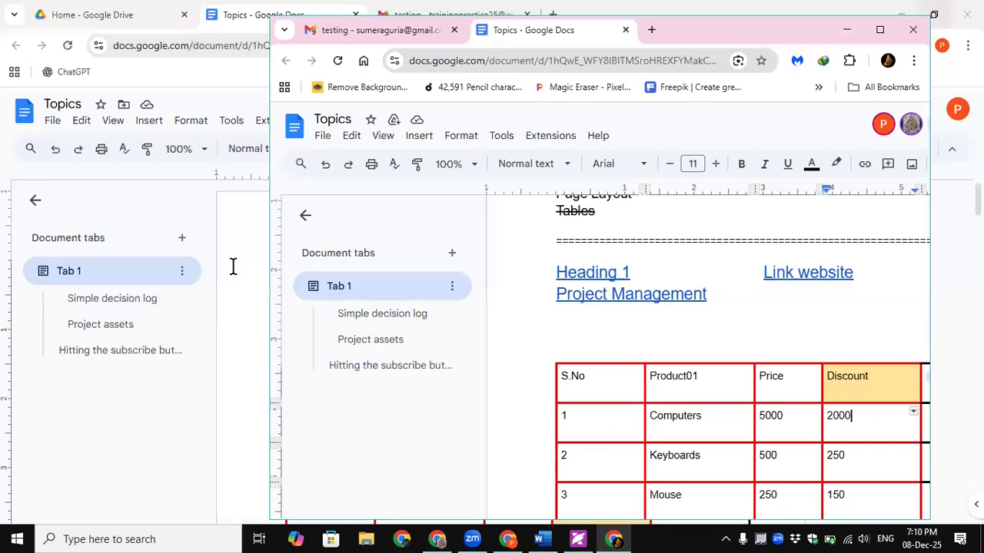
# - Move and narrow the two Chrome windows so both accounts' Topics copies sit side by side
pyautogui.click(233, 266)
pyautogui.click(592, 367)
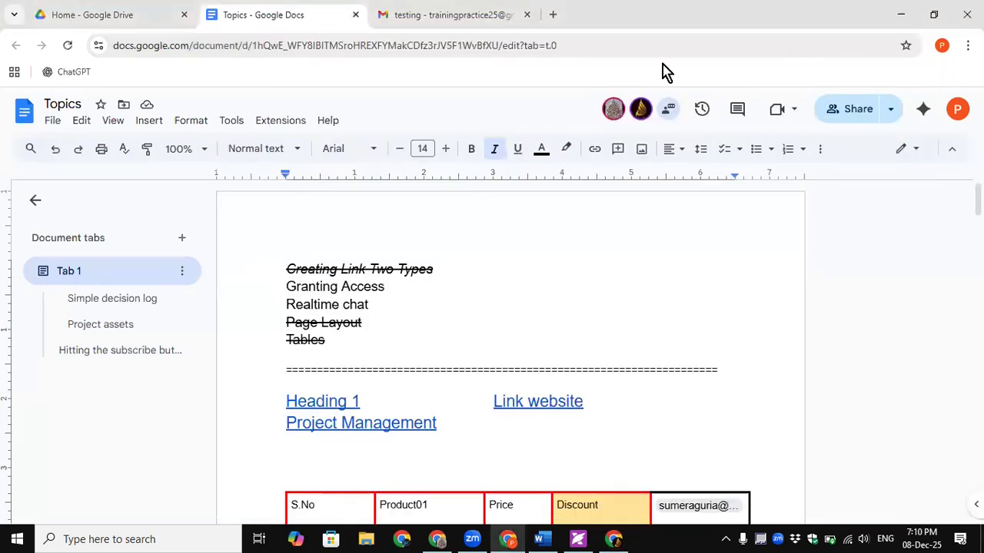
pyautogui.click(426, 23)
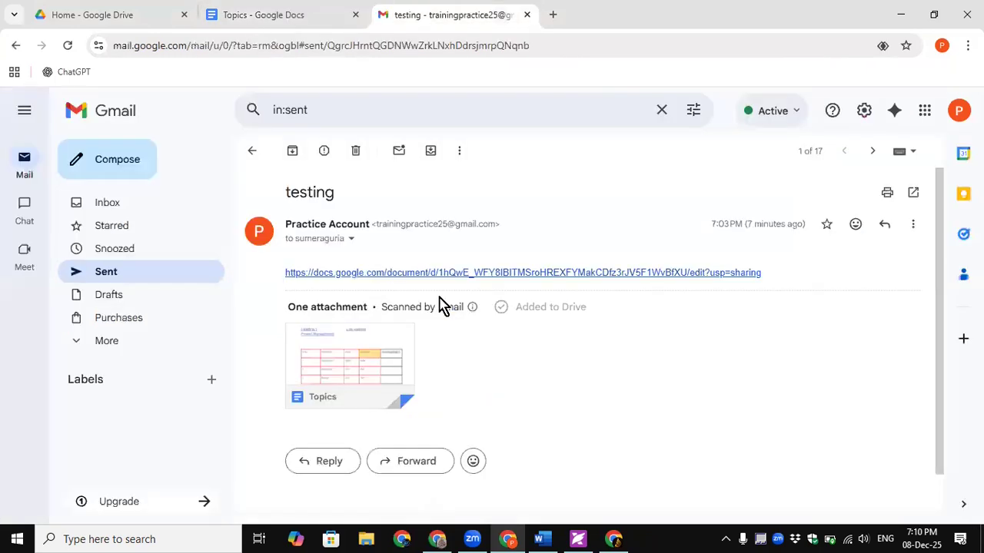
pyautogui.click(936, 16)
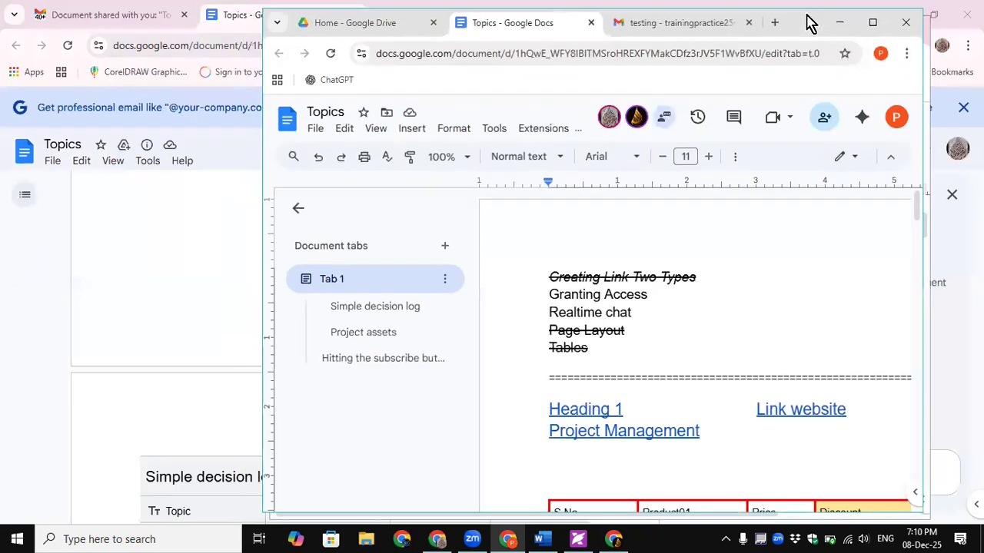
pyautogui.moveTo(811, 23); pyautogui.dragTo(541, 32)
pyautogui.click(791, 318)
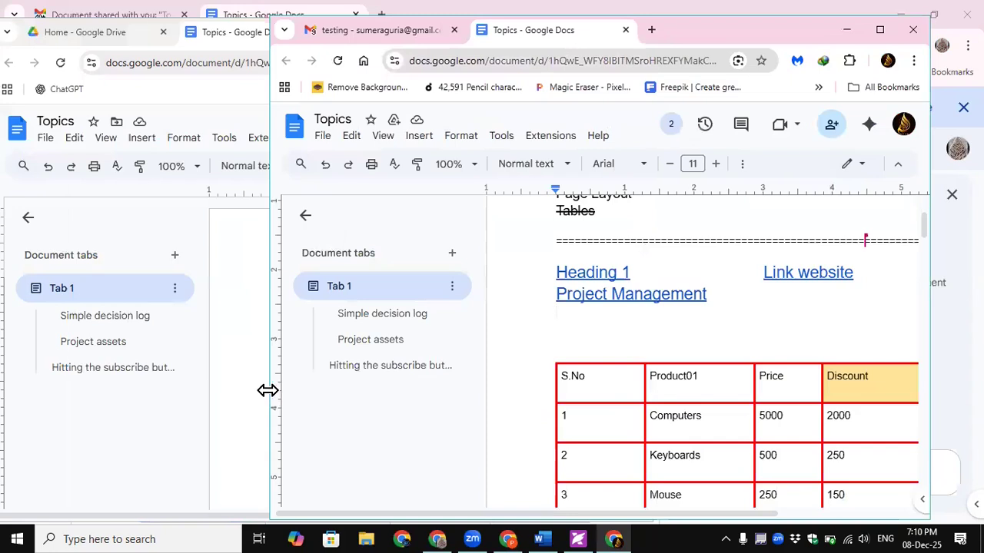
pyautogui.moveTo(268, 390); pyautogui.dragTo(541, 388)
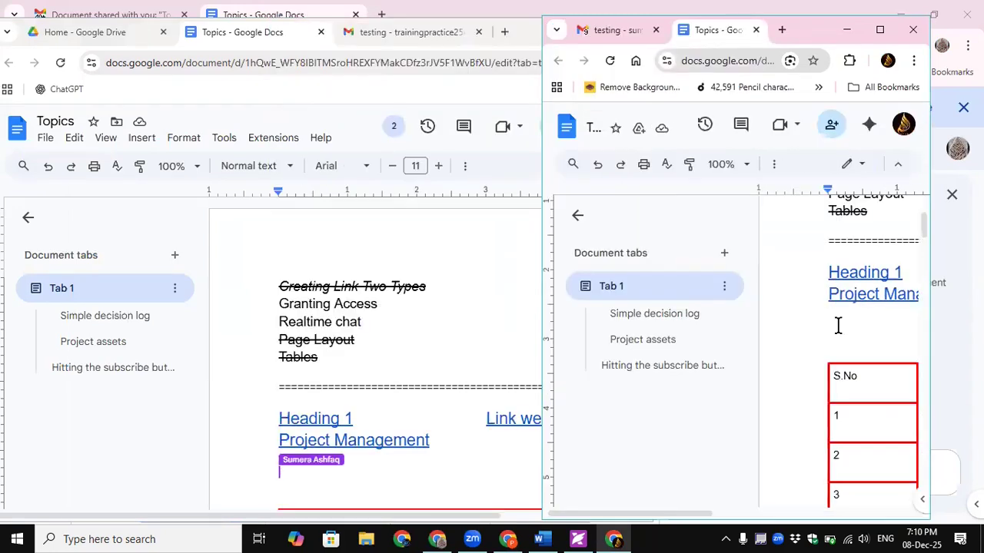
# - Start typing 'Testting acc' under Project Management and widen the right-hand window to the screen edge
pyautogui.write('Test')
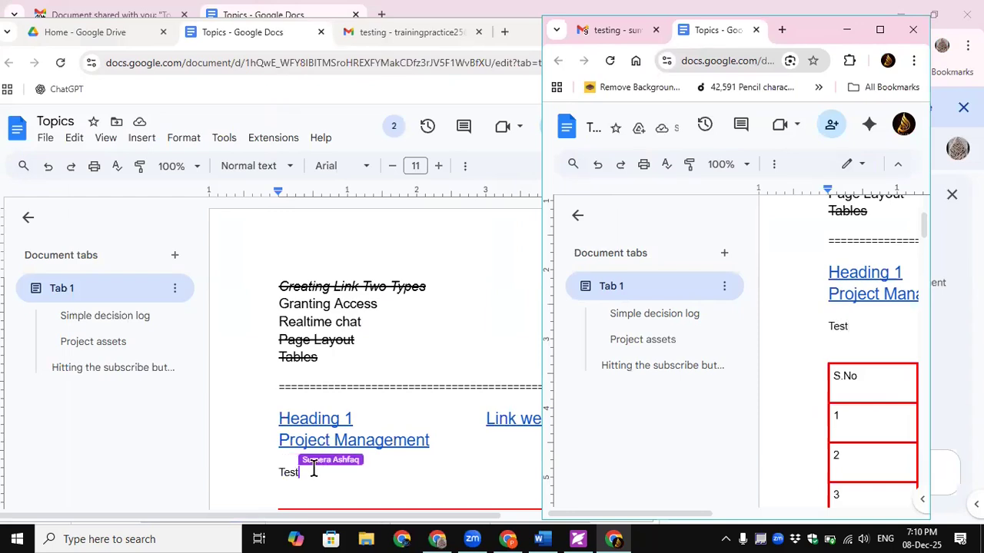
pyautogui.scroll(-3, 312, 471)
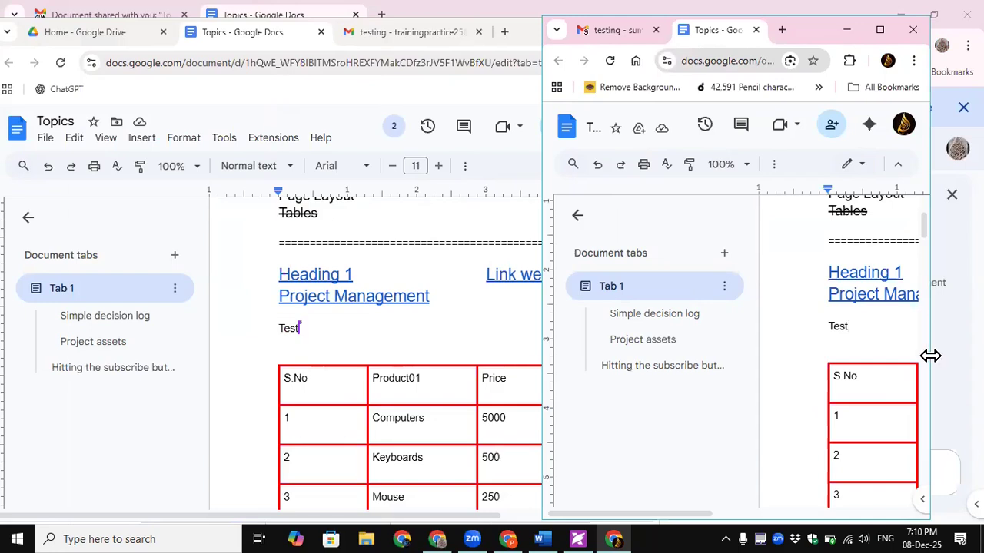
pyautogui.moveTo(931, 355); pyautogui.dragTo(982, 355)
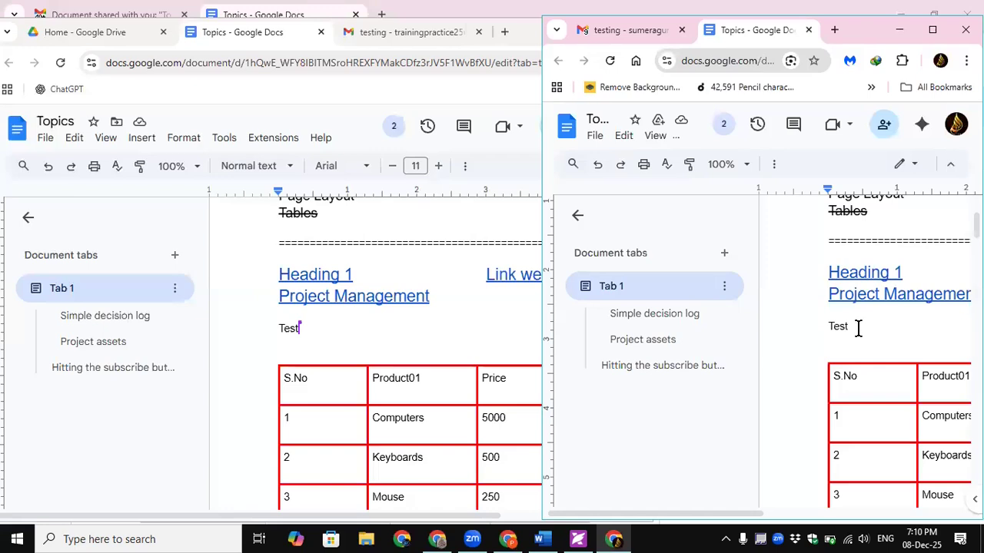
pyautogui.click(325, 324)
pyautogui.click(325, 324)
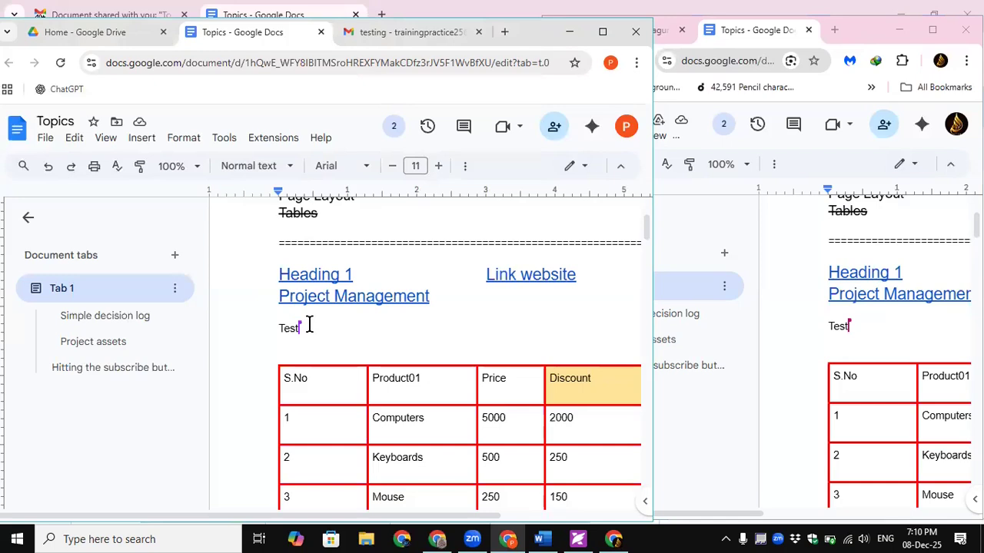
pyautogui.write('ting ')
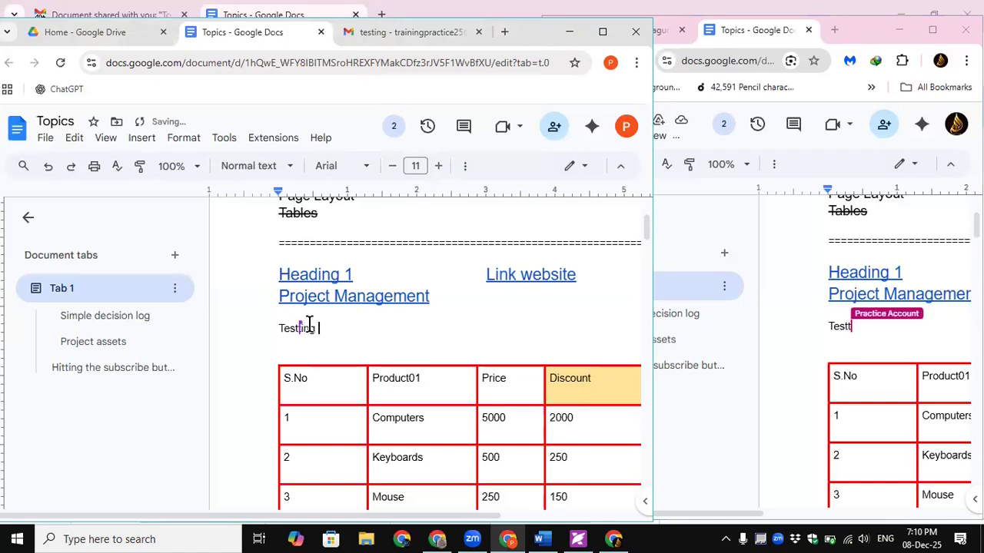
pyautogui.write('acc')
pyautogui.press('BackSpace')
pyautogui.press('BackSpace')
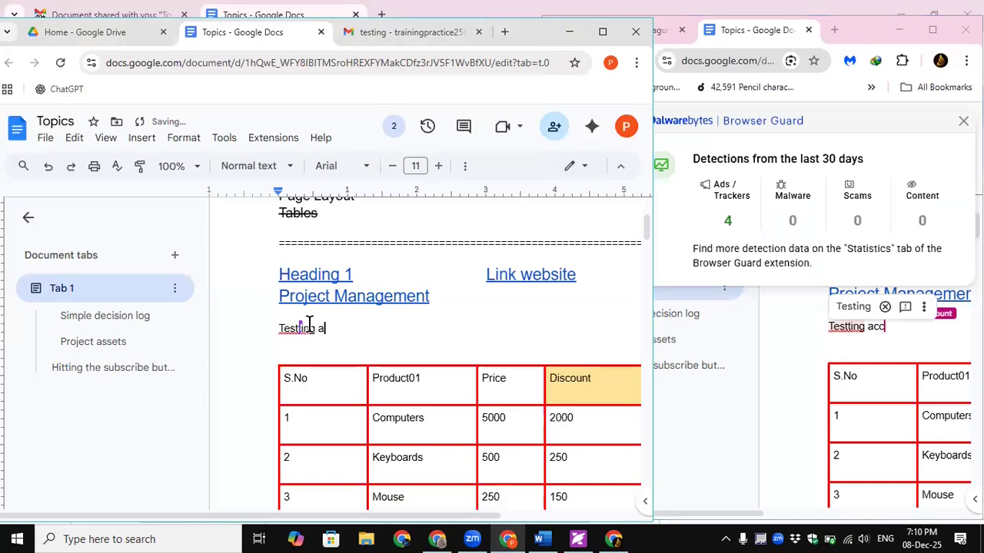
# - Complete the line as 'Testting access' and check it shows in the right-hand copy
pyautogui.click(874, 338)
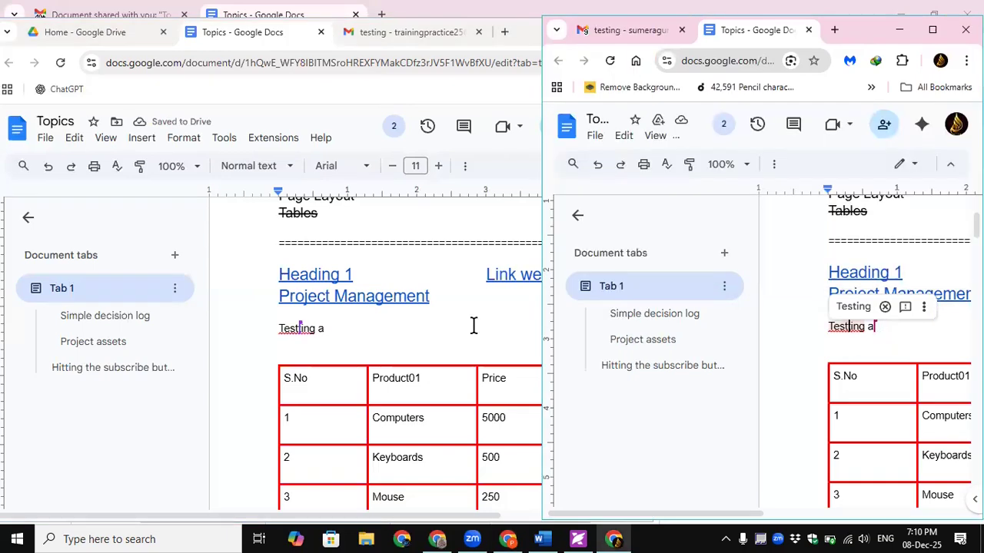
pyautogui.click(372, 328)
pyautogui.press('BackSpace')
pyautogui.write('ccess')
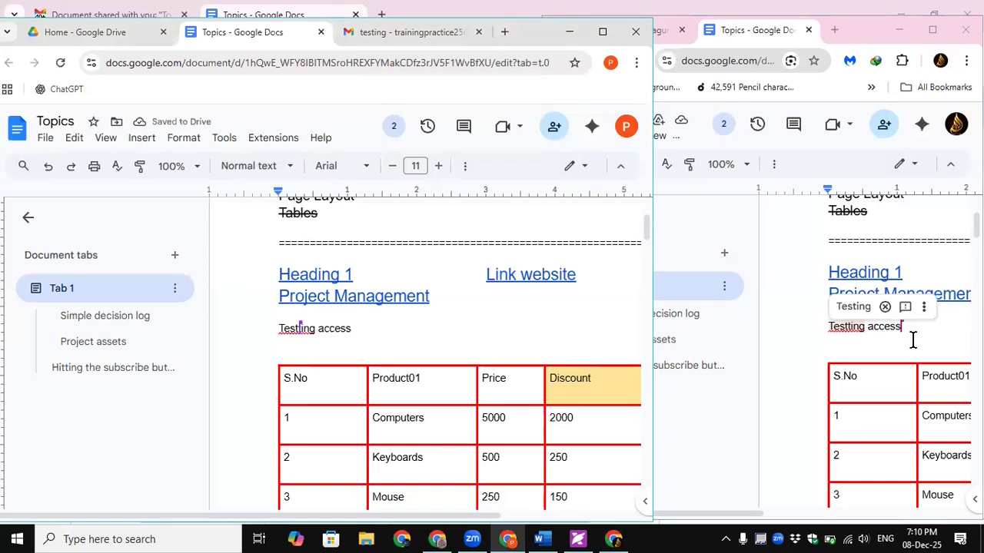
pyautogui.click(913, 340)
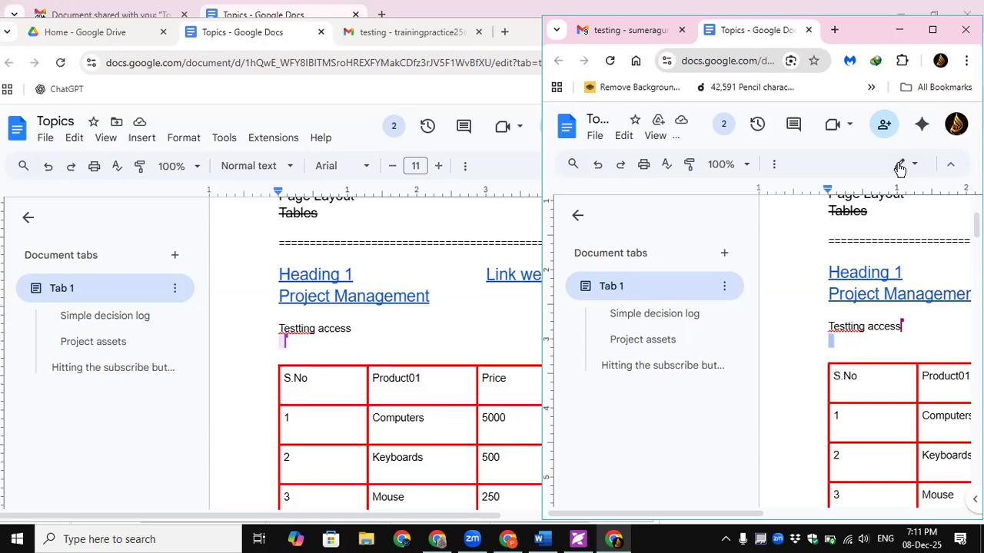
pyautogui.click(934, 37)
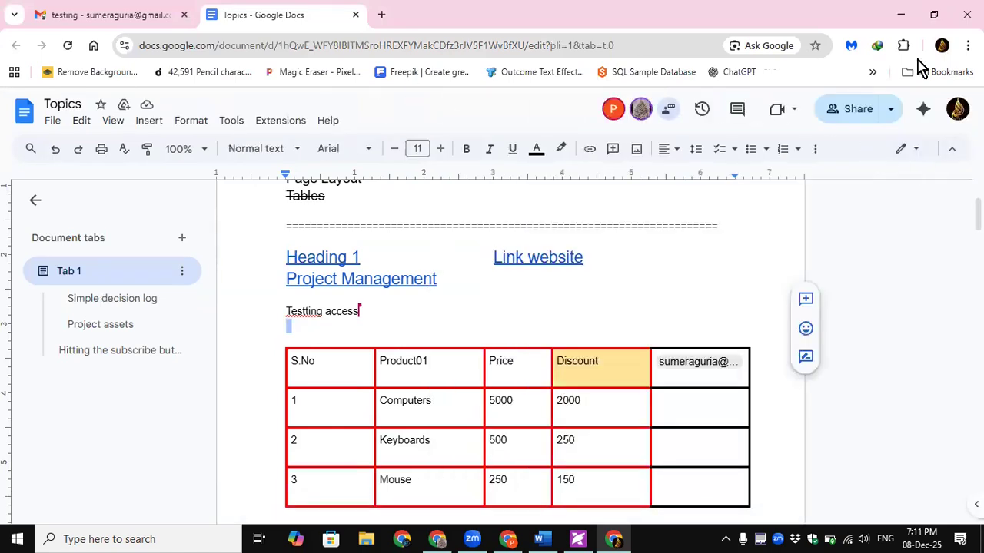
pyautogui.click(902, 15)
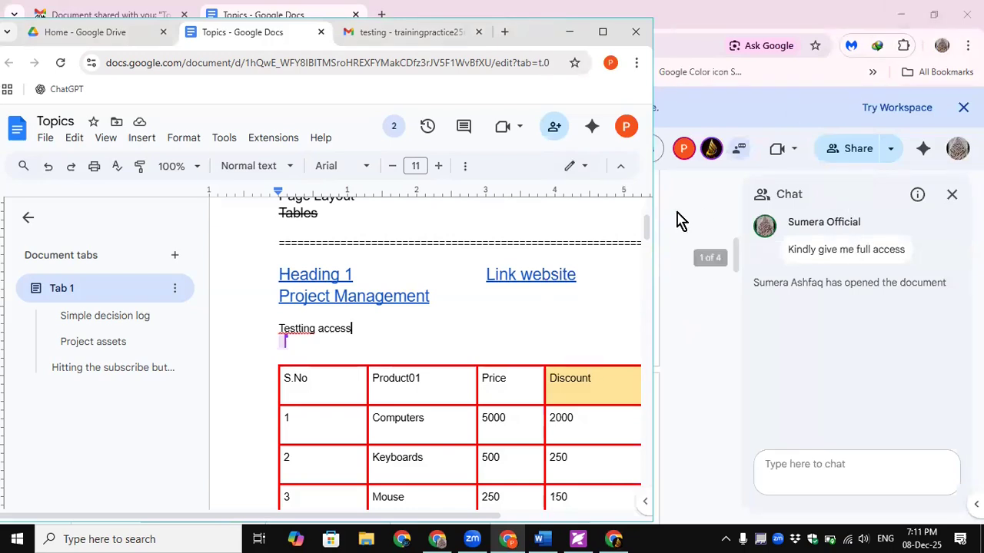
pyautogui.click(603, 32)
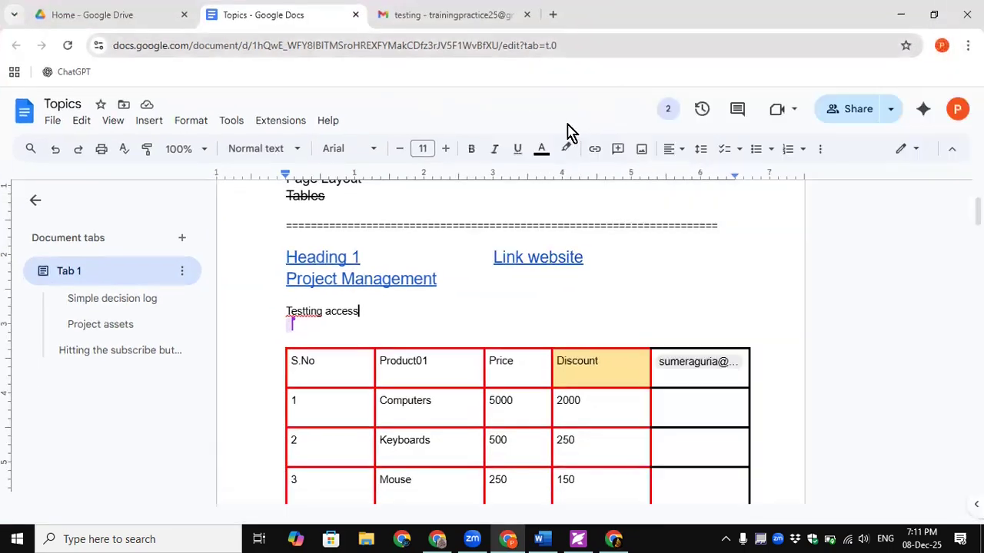
pyautogui.click(900, 150)
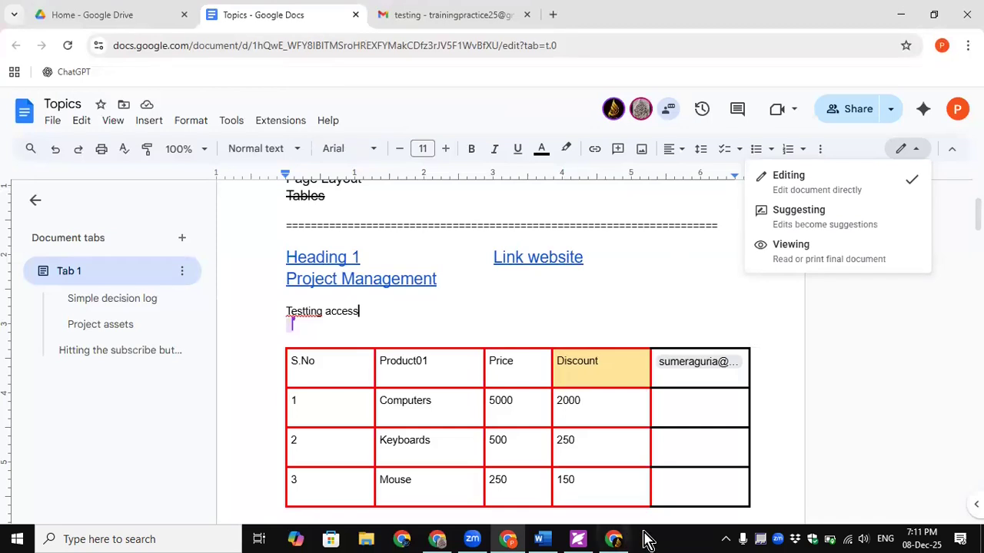
pyautogui.click(614, 540)
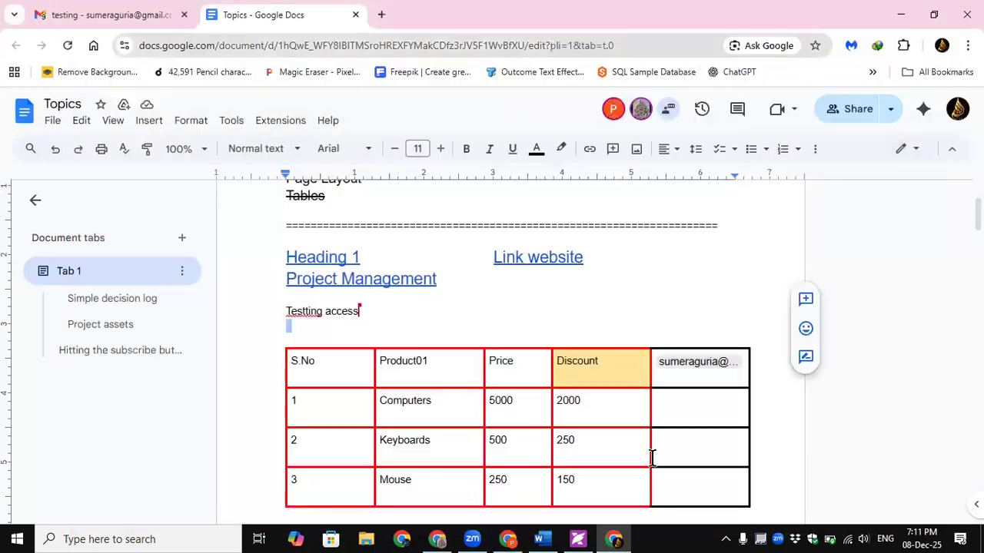
pyautogui.click(936, 14)
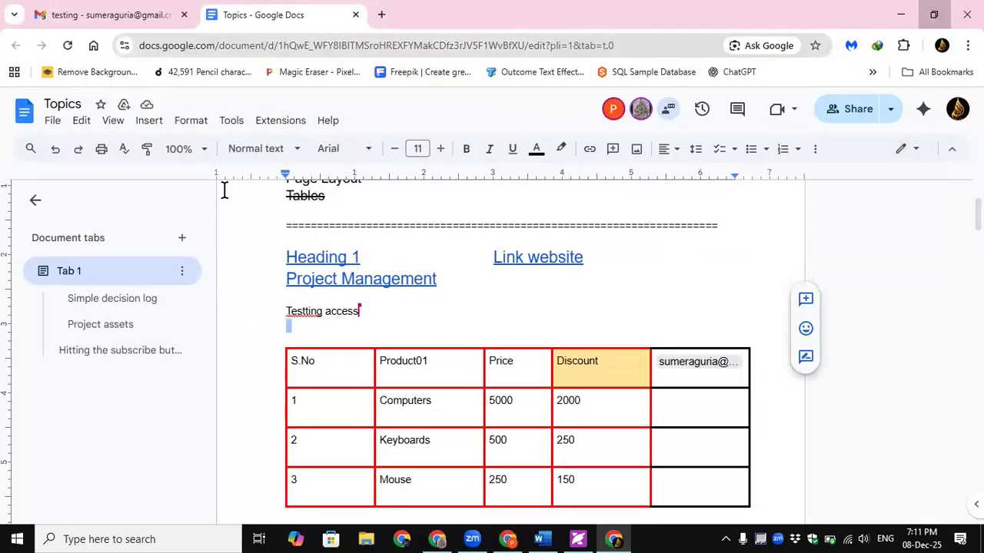
pyautogui.click(707, 13)
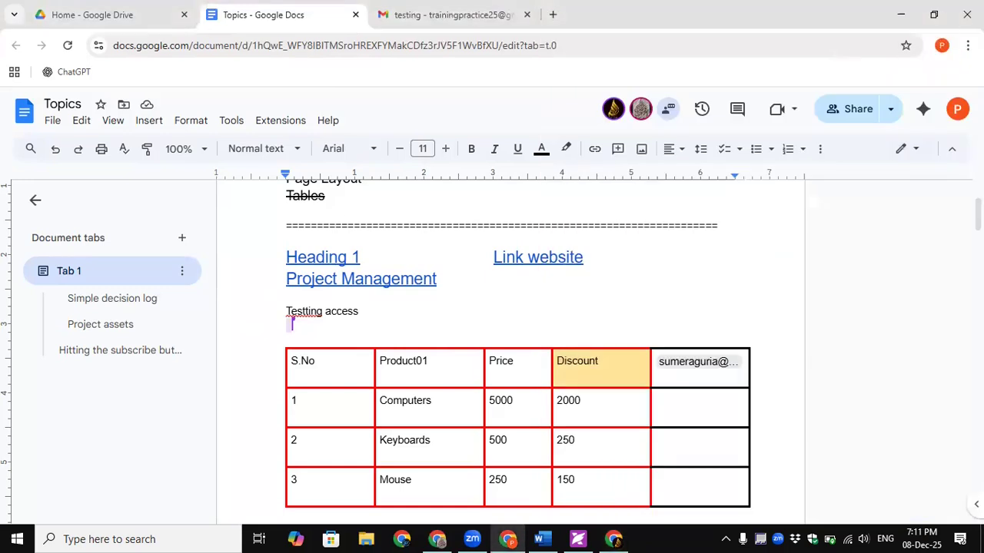
pyautogui.click(936, 15)
pyautogui.click(874, 37)
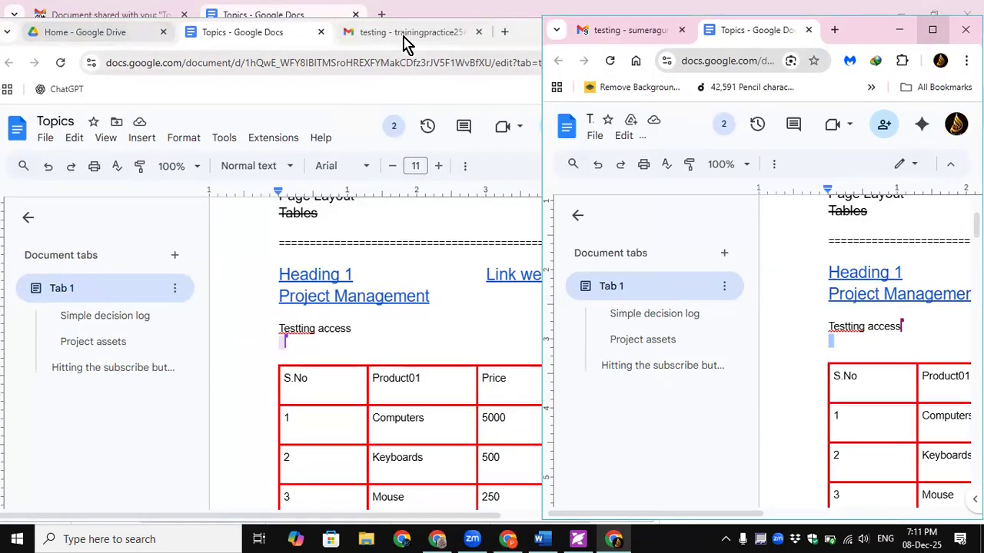
# - Delete the Project Management link text from the left-hand Topics copy
pyautogui.click(511, 39)
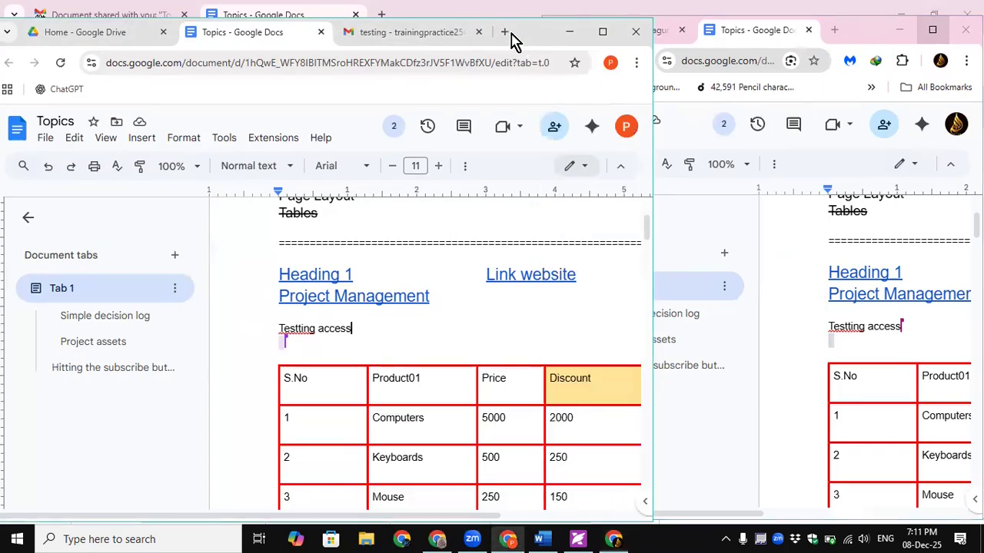
pyautogui.moveTo(511, 39); pyautogui.dragTo(399, 30)
pyautogui.moveTo(329, 286); pyautogui.dragTo(142, 286)
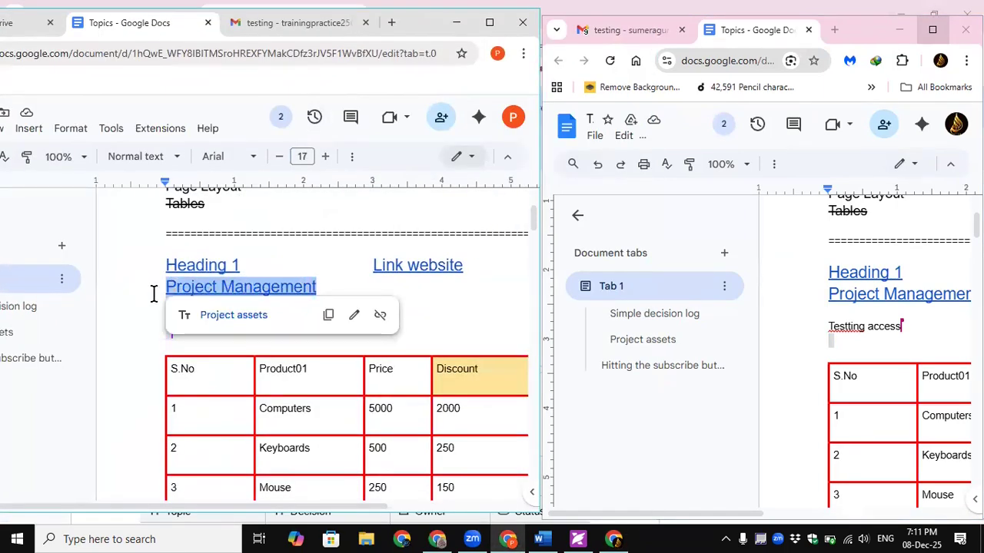
pyautogui.press('BackSpace')
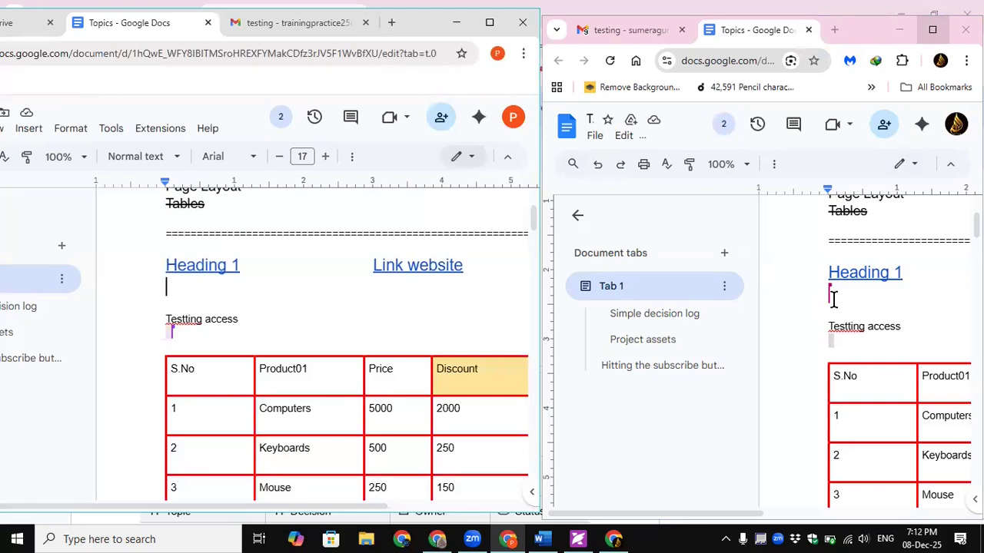
# - Close the second account's window and maximize the owner's remaining Topics window
pyautogui.moveTo(172, 327)
pyautogui.moveTo(830, 289)
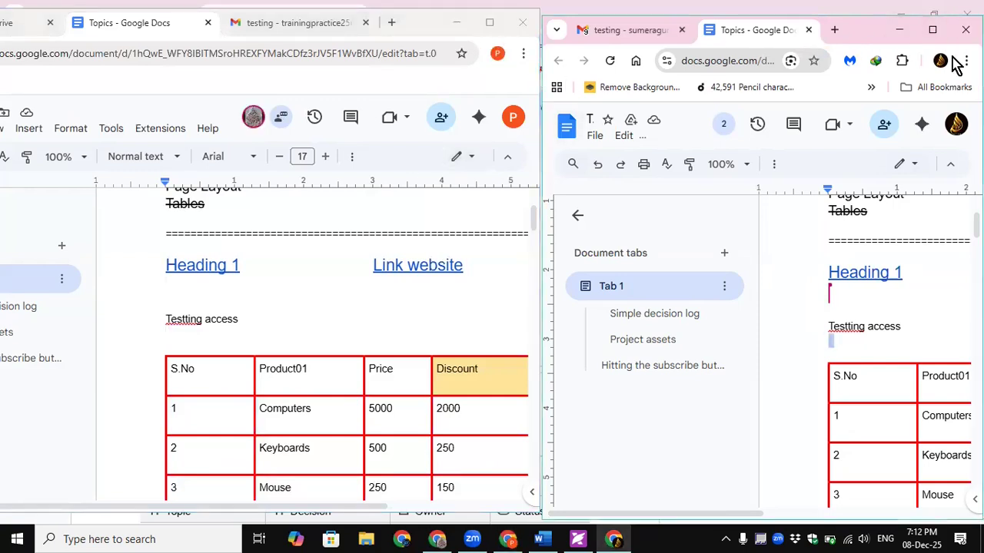
pyautogui.click(965, 29)
pyautogui.click(490, 24)
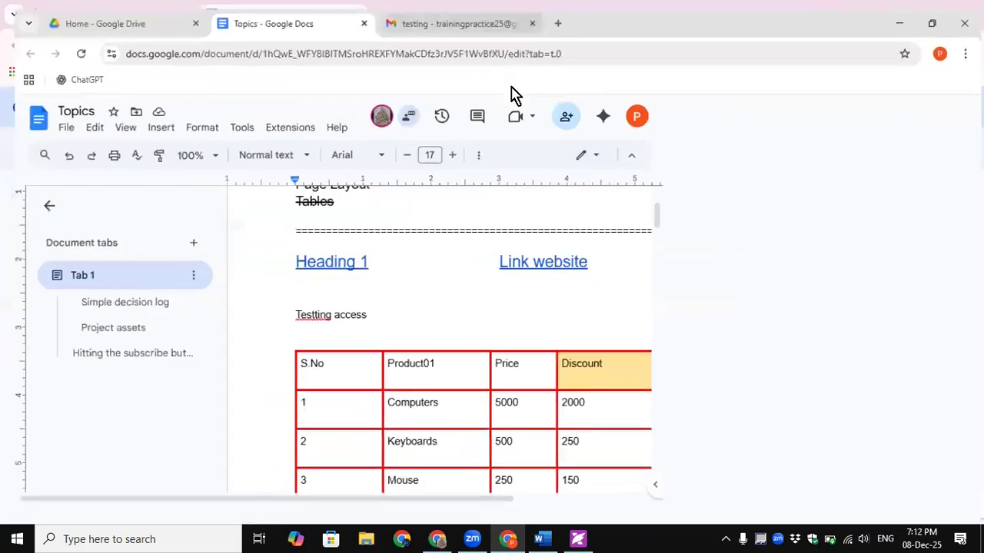